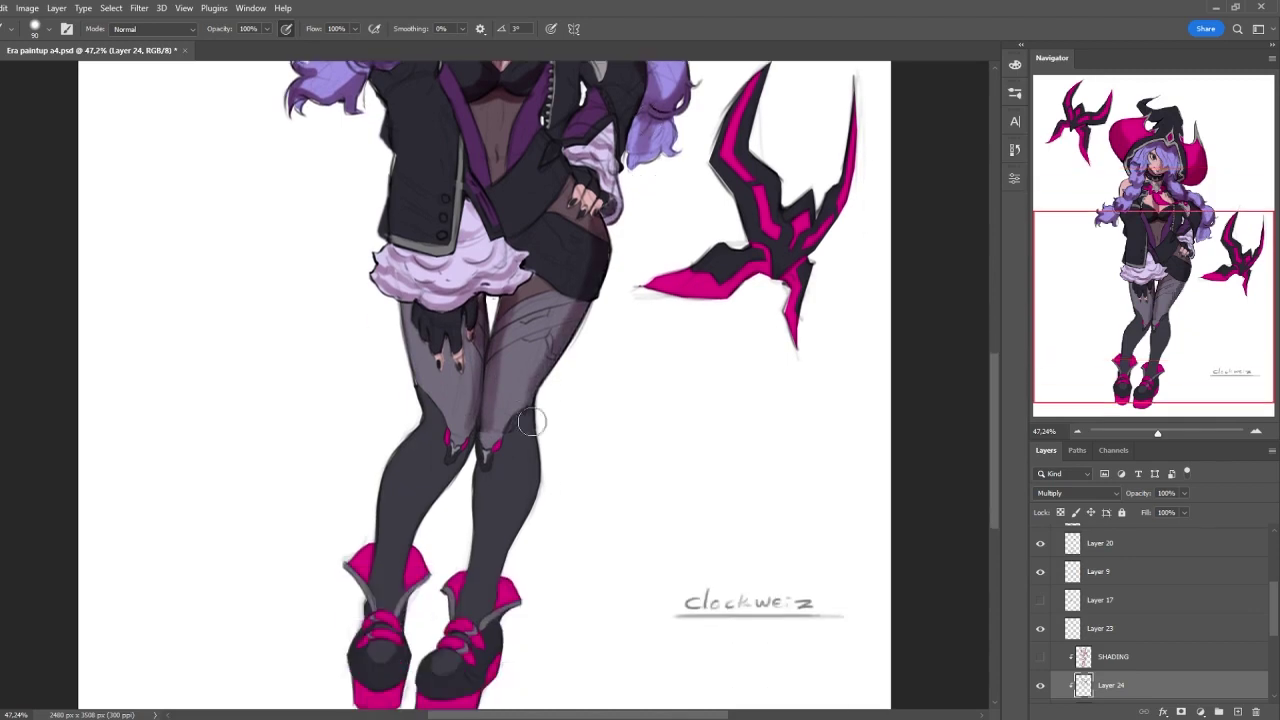
- Paint Multiply shadows over the lower legs and stockings on Layer 24
scroll(394, 310, down, 2)
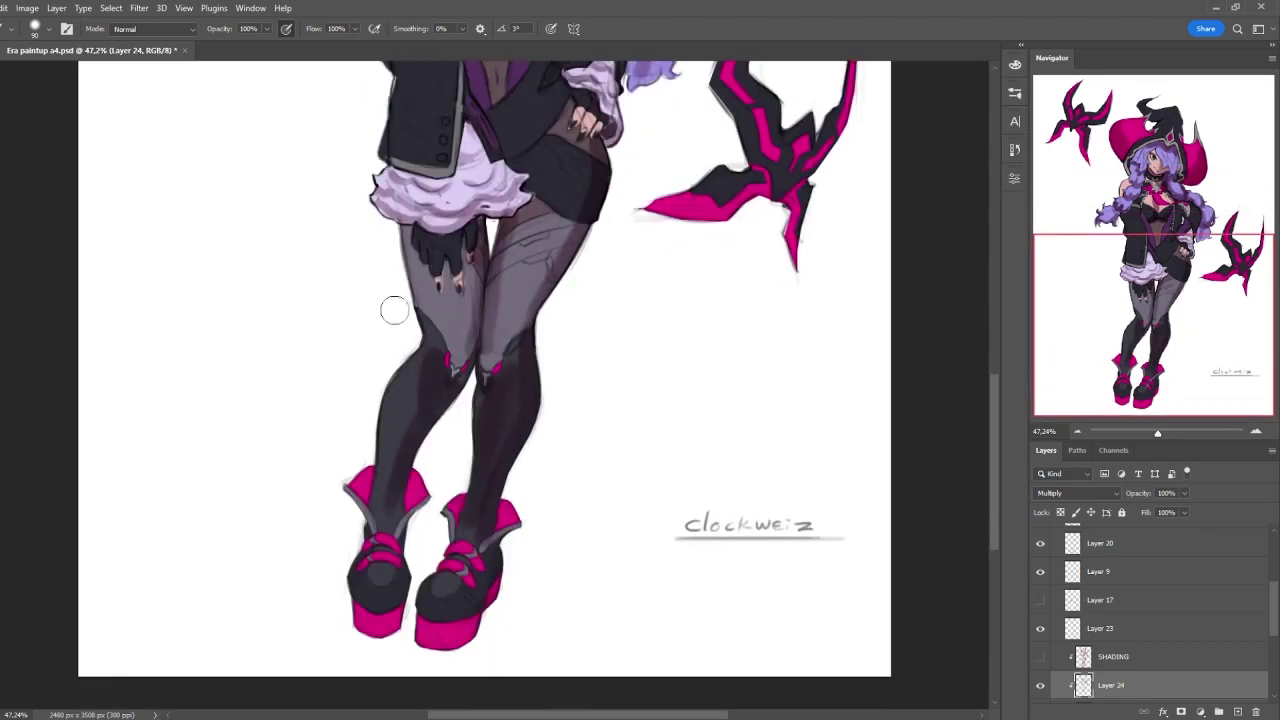
scroll(425, 513, up, 8)
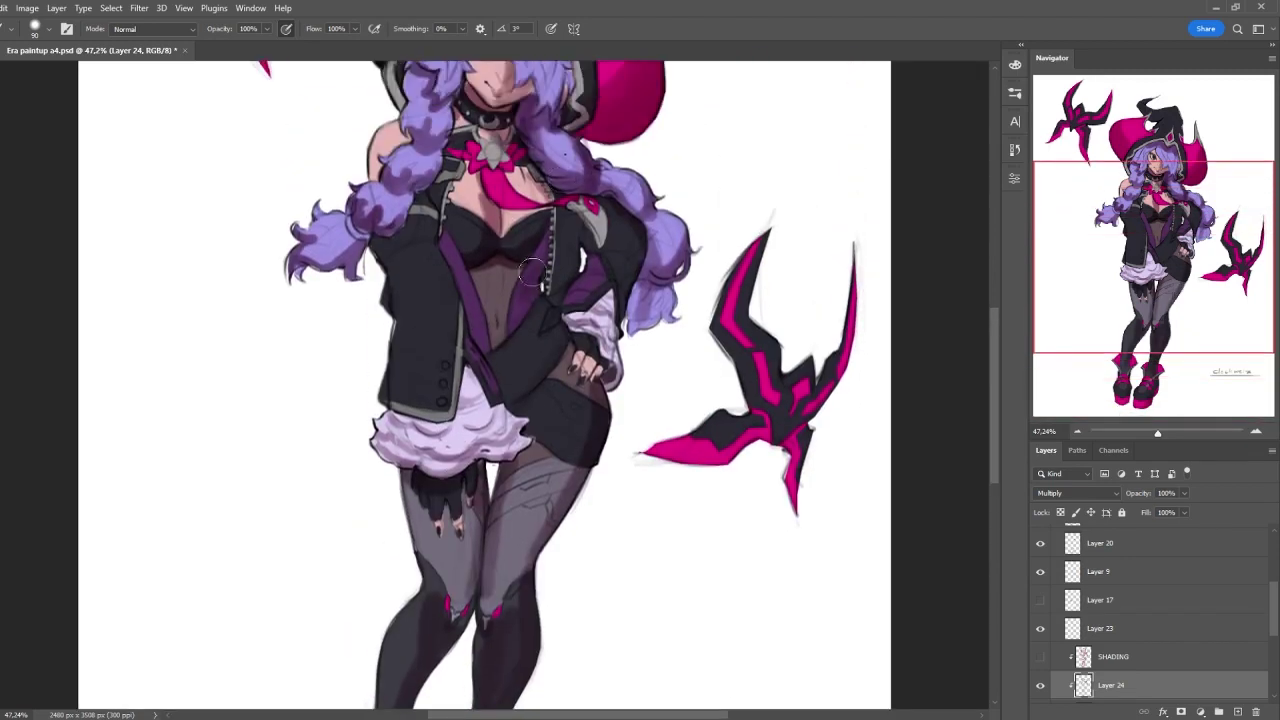
scroll(463, 407, down, 1)
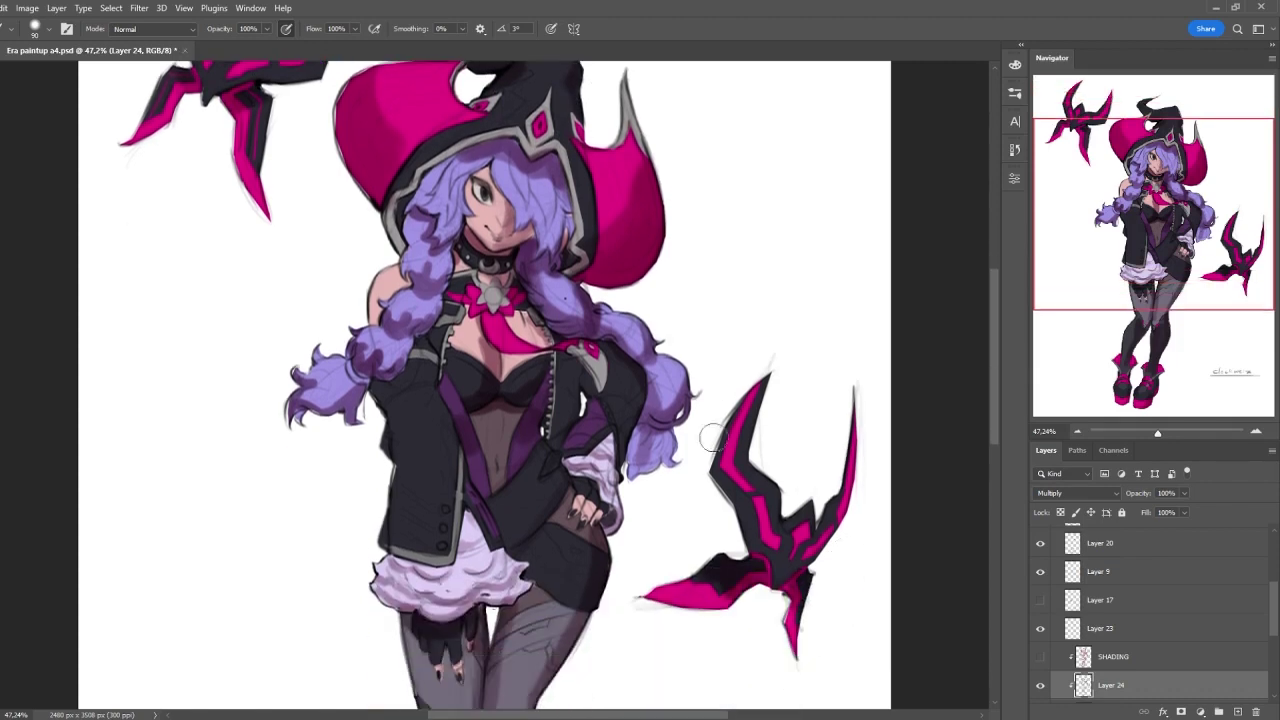
- Paint darker shadows on the jacket sleeve and touch up the hair and face shading on the shading 1 layer
key(ctrl+0)
key(alt+comma)
key(ctrl+u)
key(Escape)
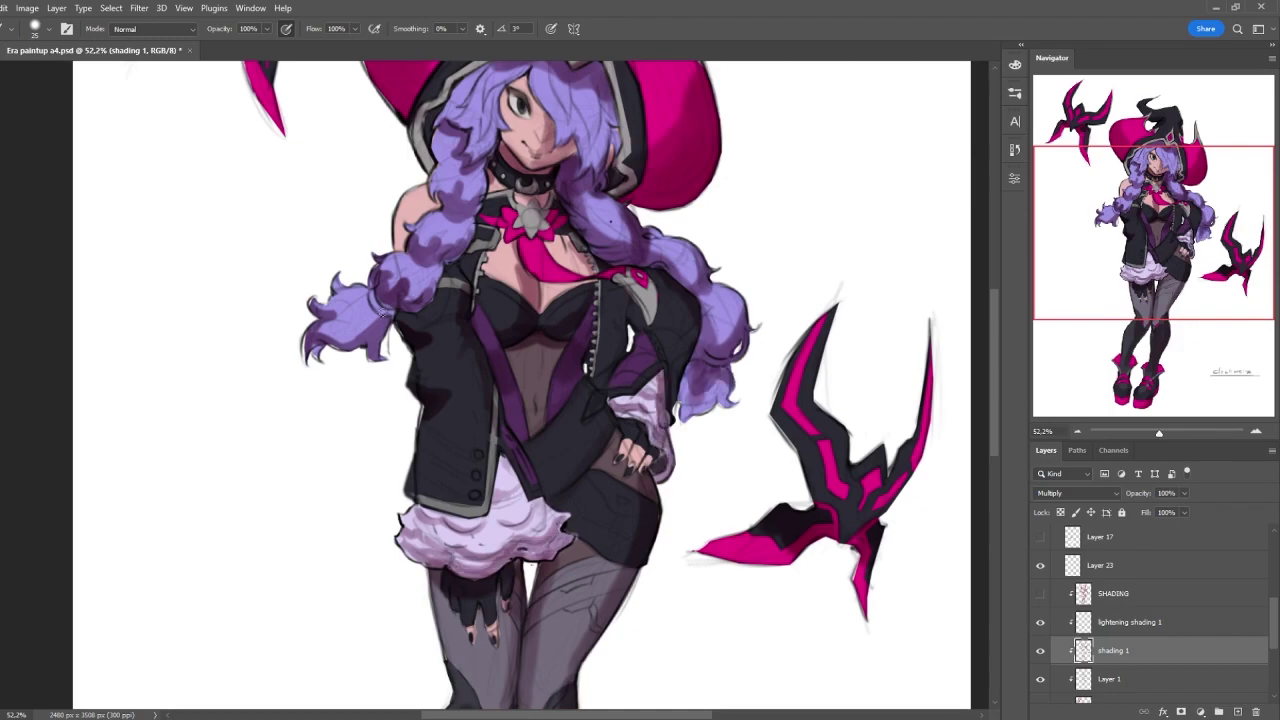
scroll(588, 288, up, 5)
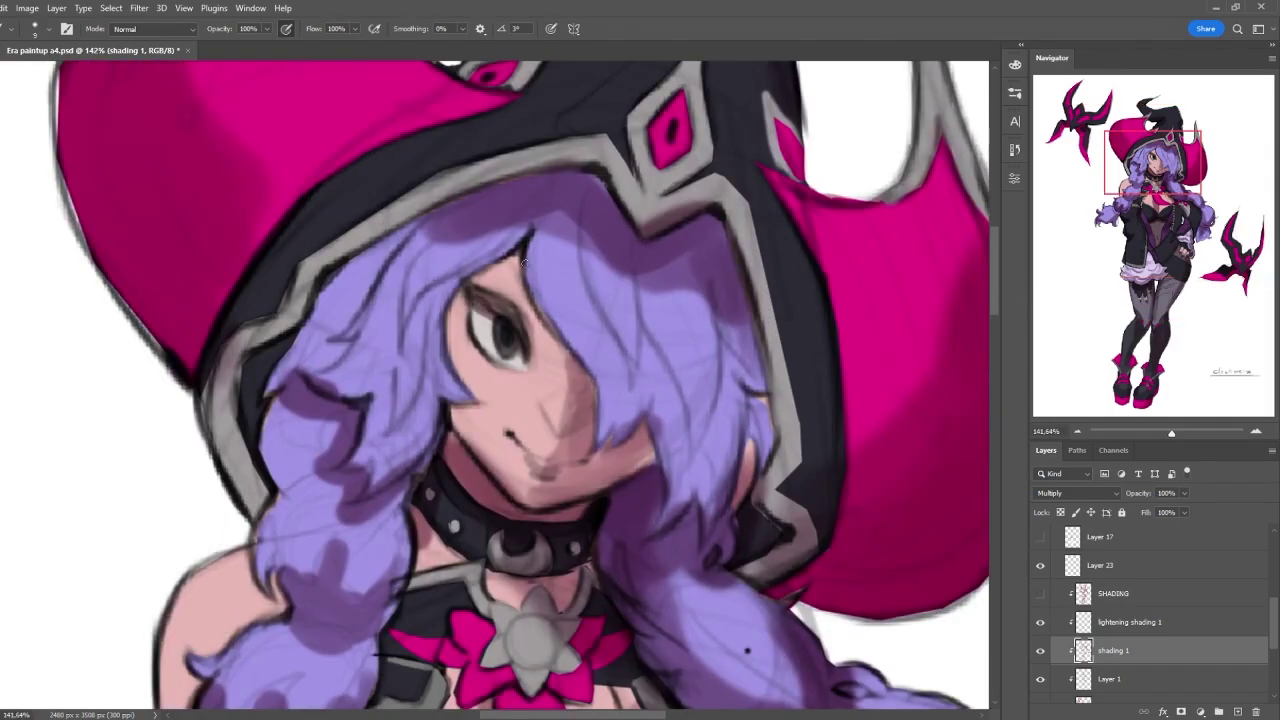
key(ctrl+0)
scroll(685, 450, up, 4)
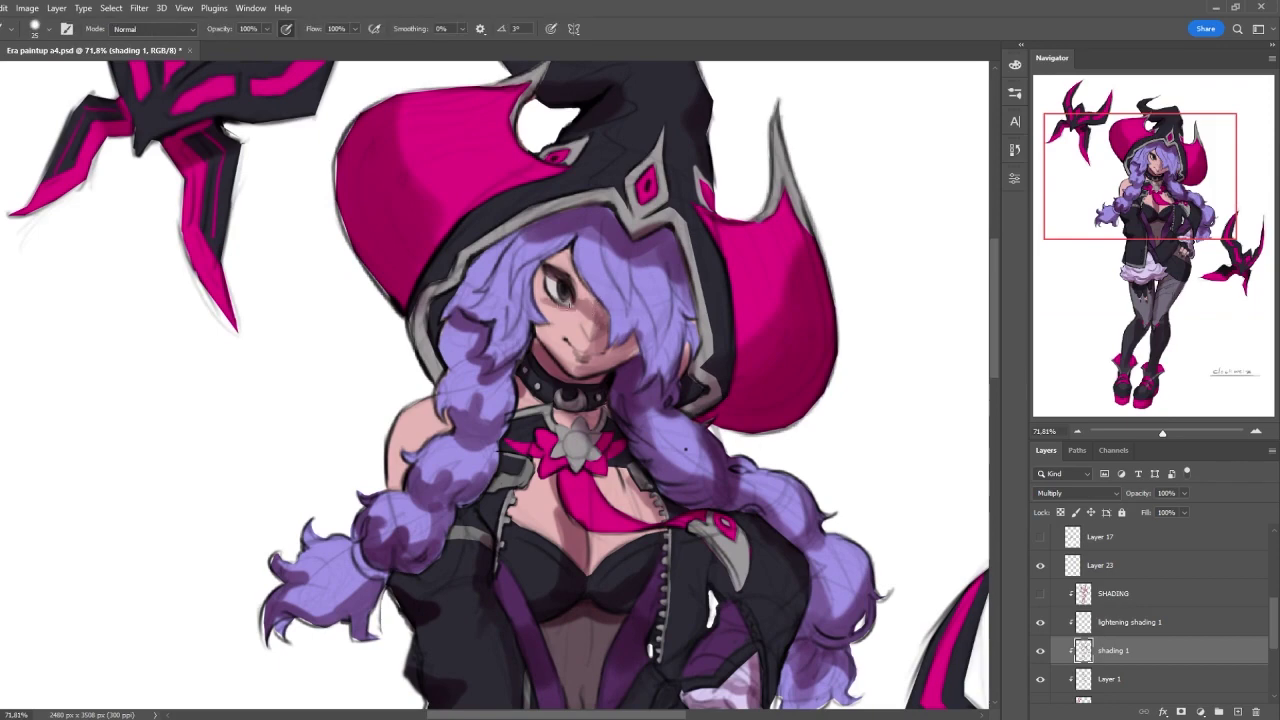
- Set the lightening shading 1 layer to Overlay and paint bright skin highlights on the nose and lower lip
key(bracketleft)
key(alt+bracketright)
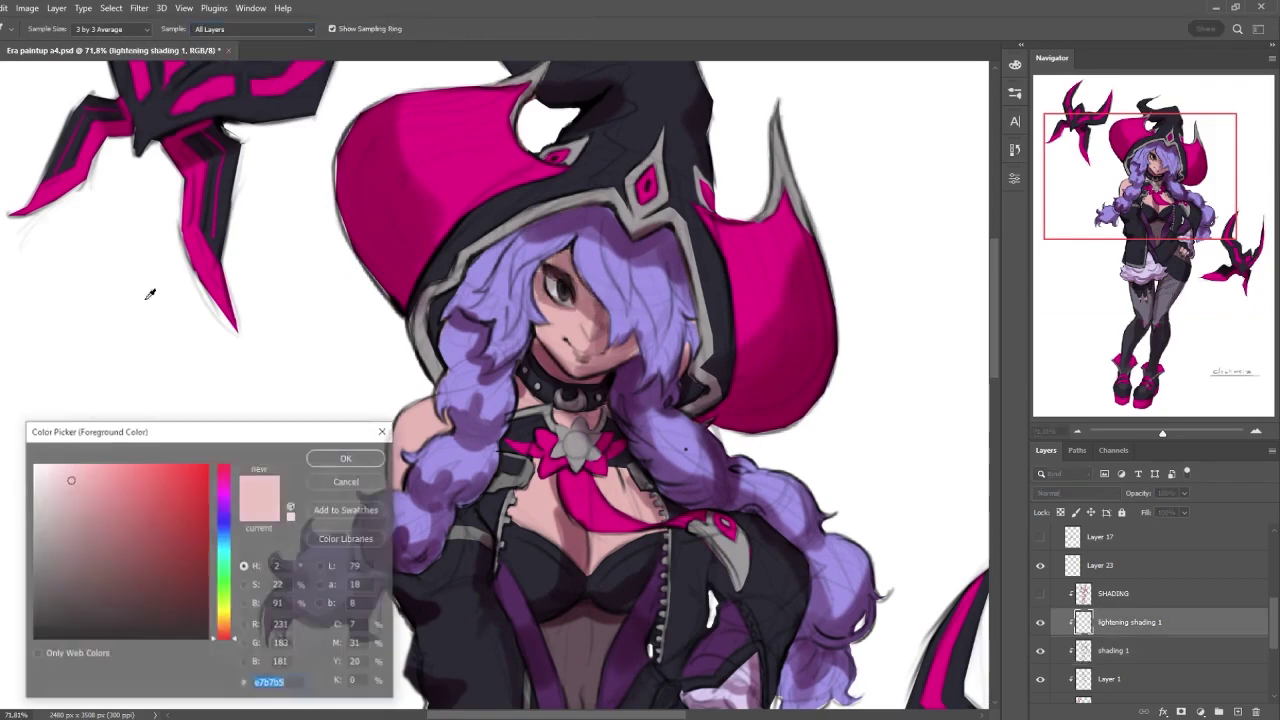
key(Escape)
scroll(698, 242, up, 2)
key(shift+alt+o)
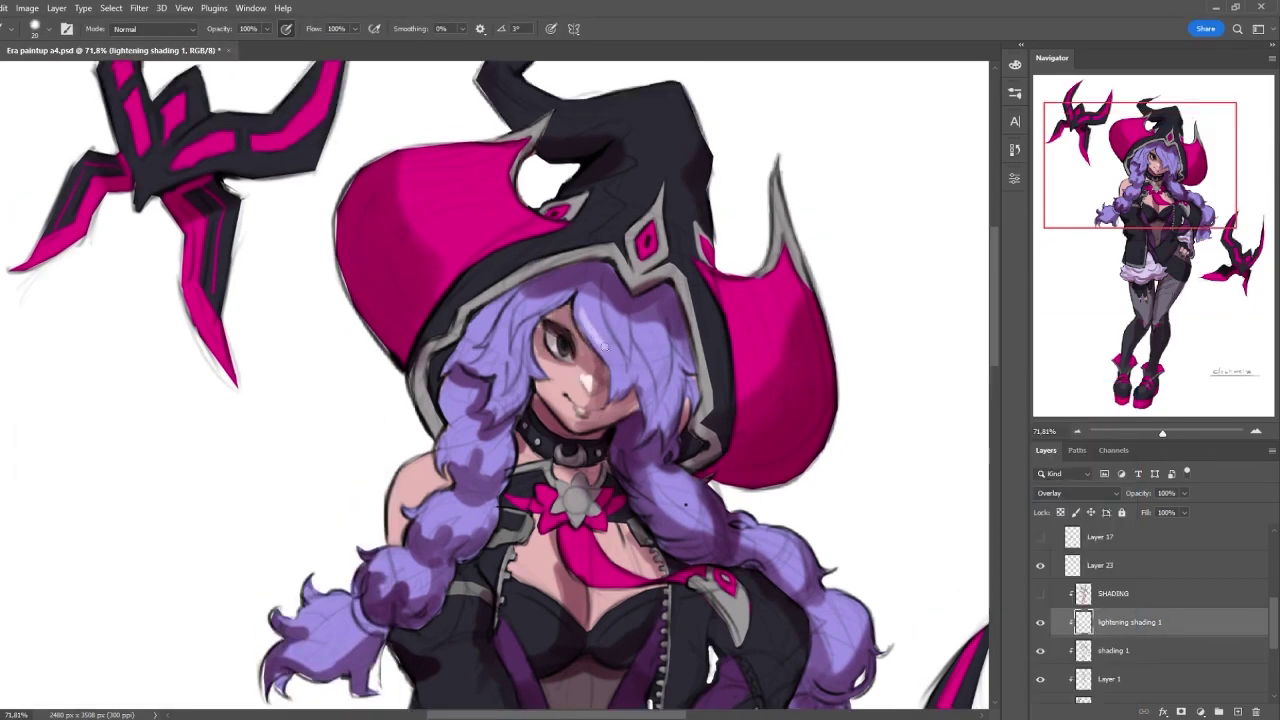
scroll(686, 370, down, 4)
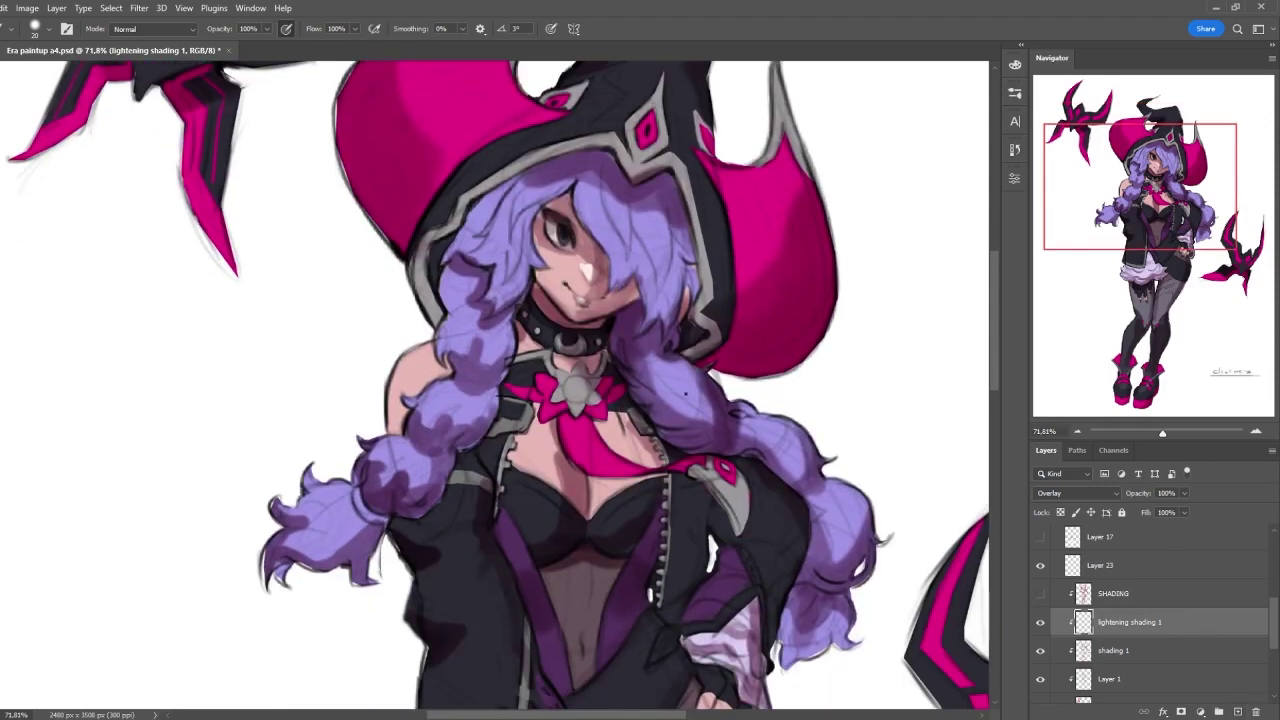
- Brush lavender (#bba1f1) highlights across the fringe and both braids on the lightening shading 1 layer
scroll(686, 393, down, 4)
scroll(580, 358, up, 2)
key(alt+bracketleft)
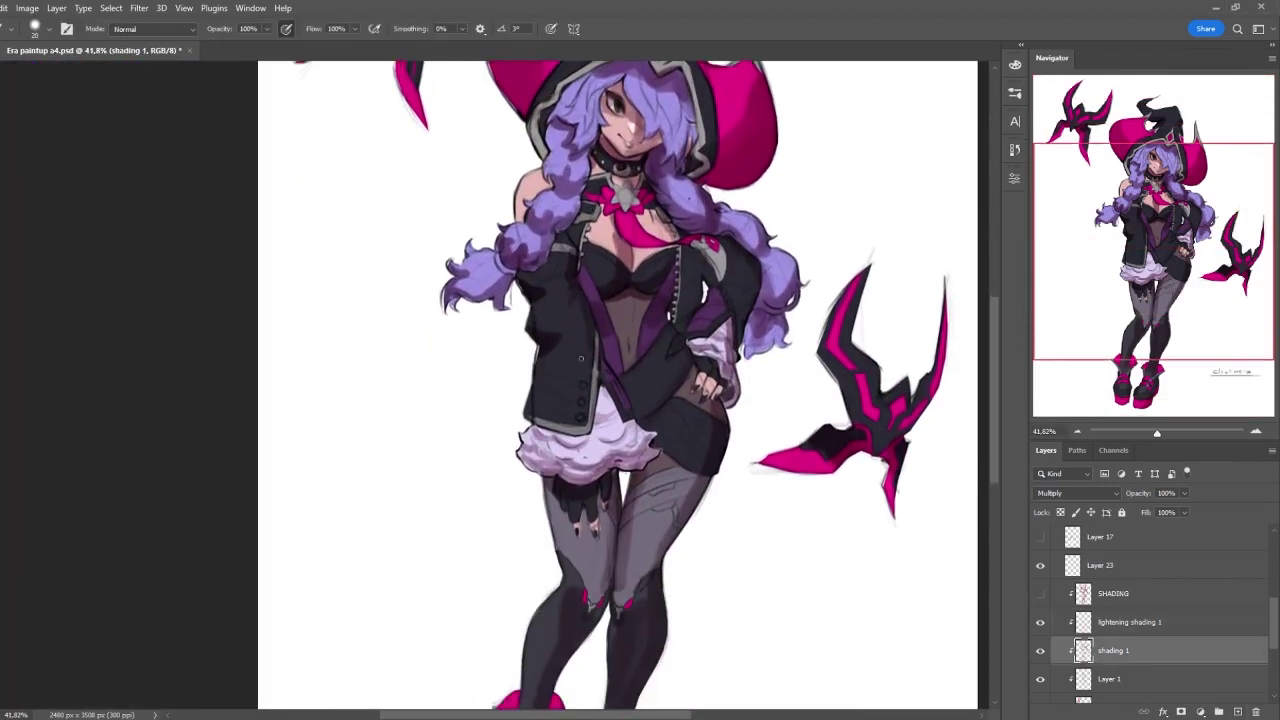
scroll(617, 385, up, 5)
scroll(623, 438, up, 3)
key(alt+bracketright)
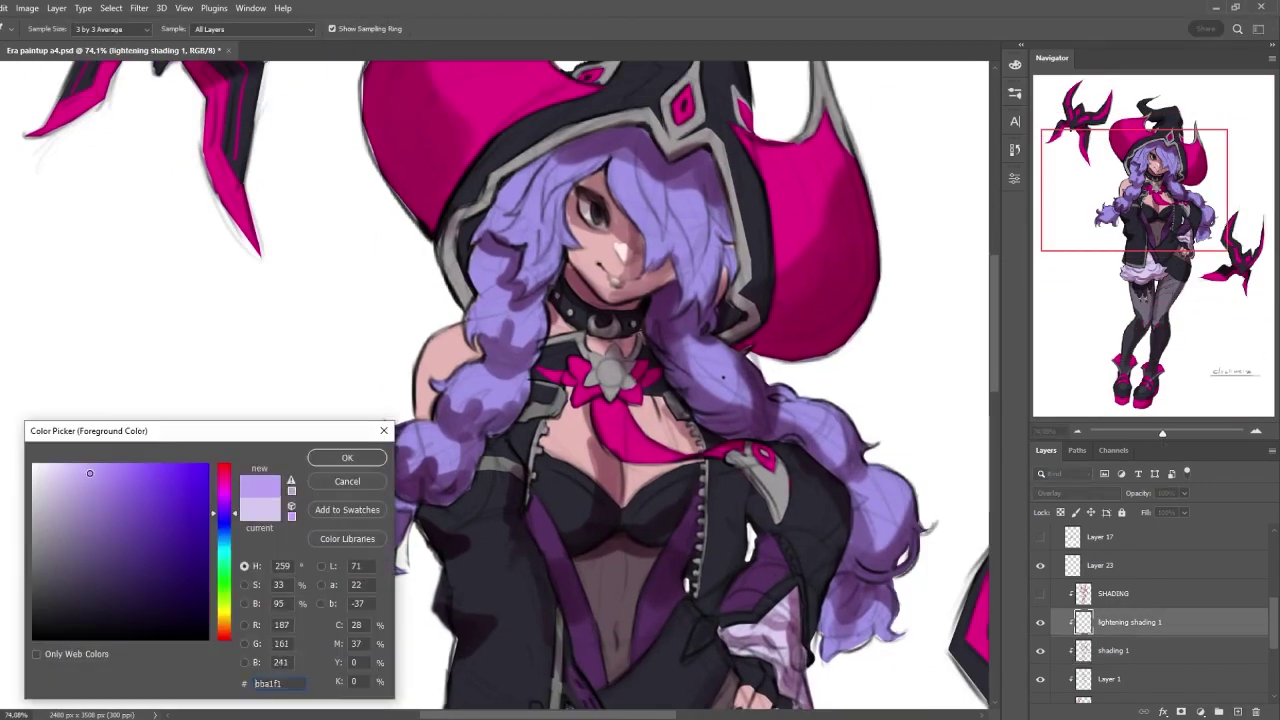
scroll(618, 287, up, 5)
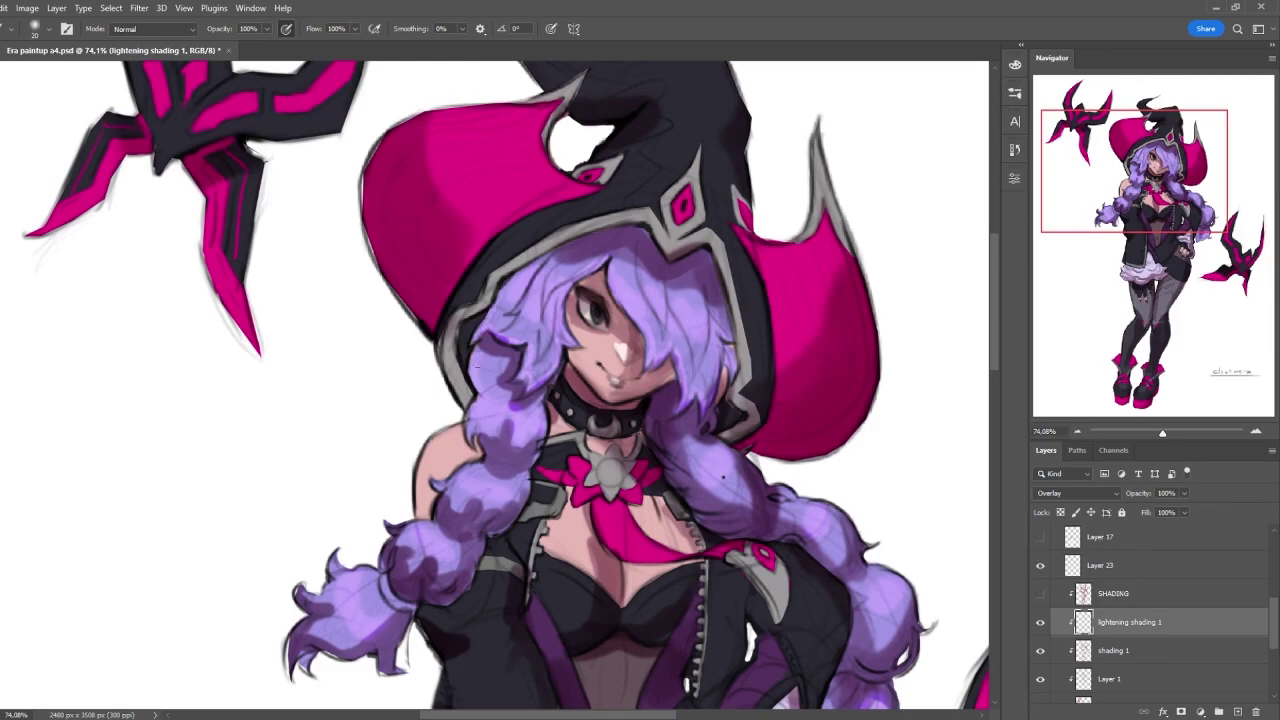
- Add blue-violet Overlay light to the jacket, bodice, shorts and hat, and magenta light to the hat brim
scroll(564, 461, down, 5)
scroll(564, 461, up, 3)
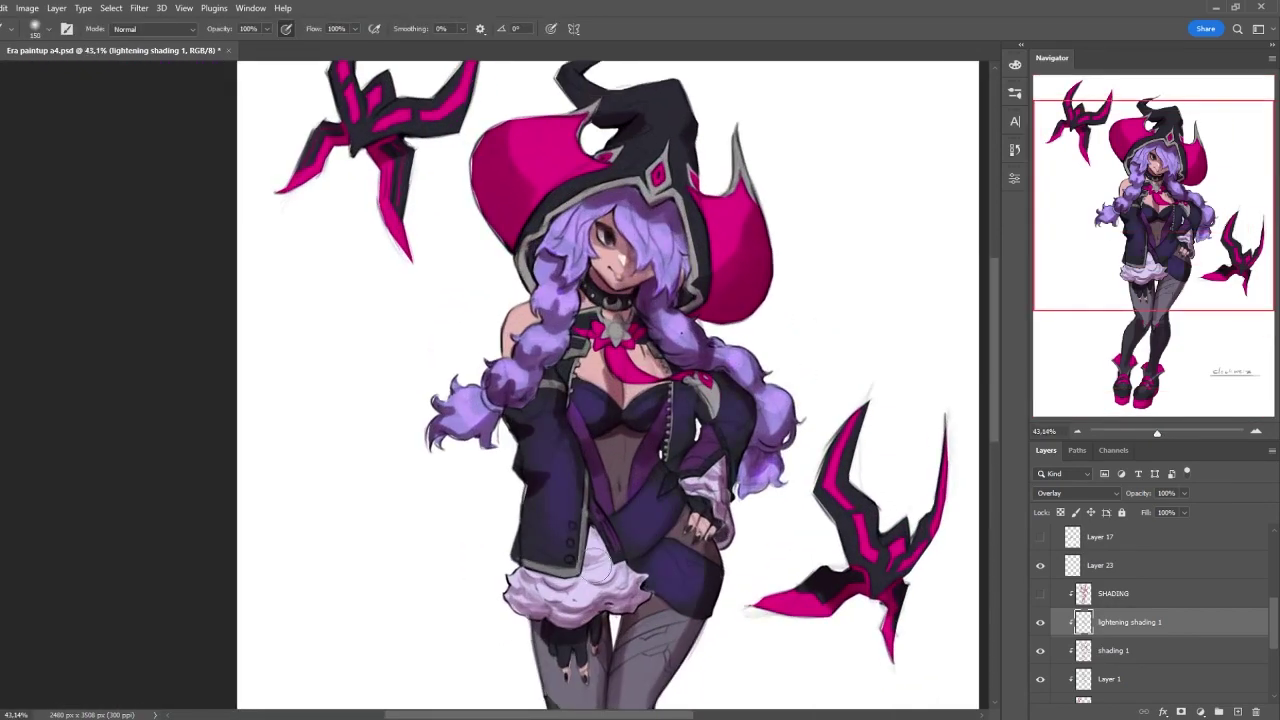
scroll(711, 311, up, 1)
scroll(551, 389, down, 4)
scroll(551, 389, up, 5)
scroll(551, 389, down, 1)
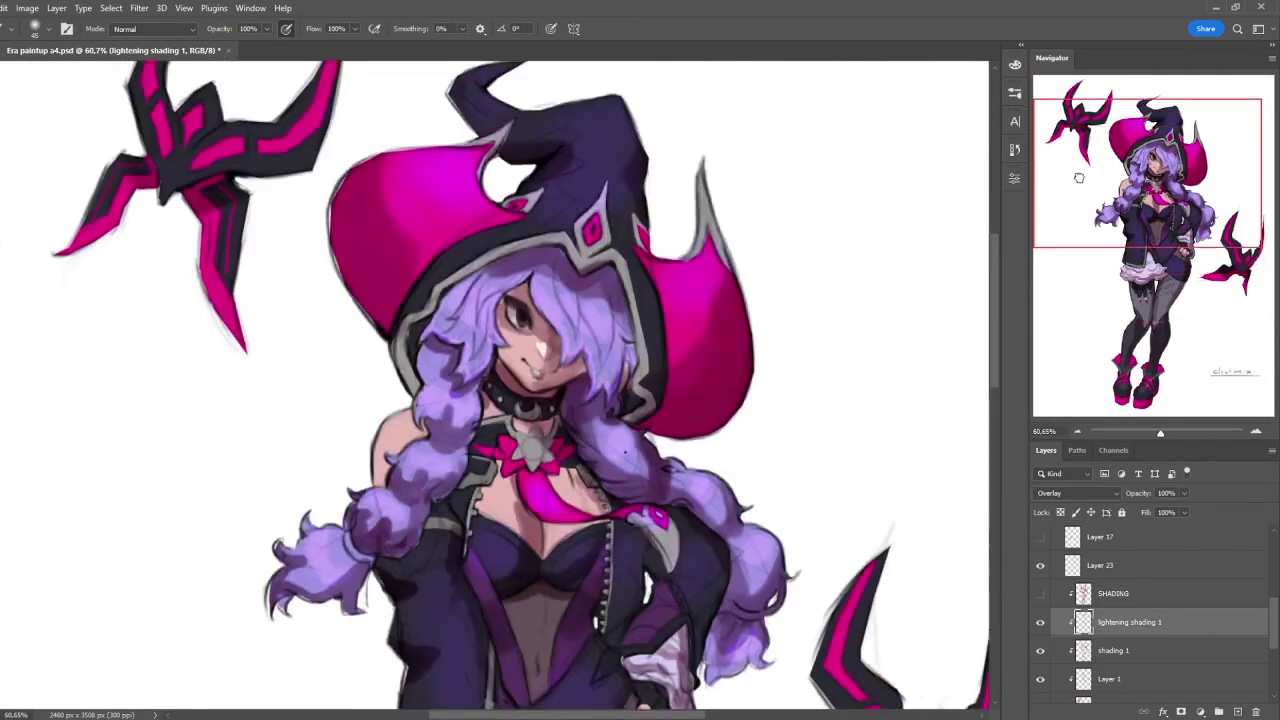
- Add violet and magenta Overlay light to the two floating weapons and tint the lower legs violet
scroll(551, 389, up, 2)
scroll(500, 480, down, 4)
scroll(460, 578, down, 2)
scroll(470, 575, up, 3)
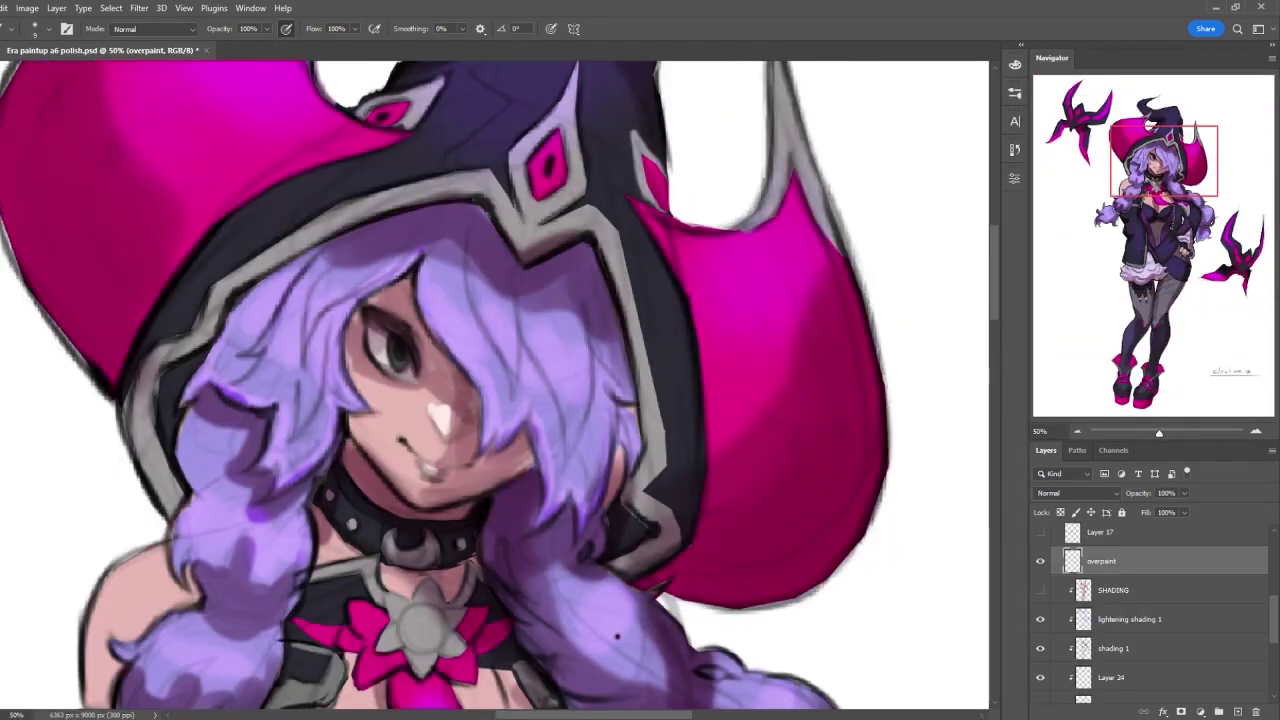
- Clean up the fringe edge and the hair strands beside the face on the overpaint layer
drag(617, 635, 762, 617)
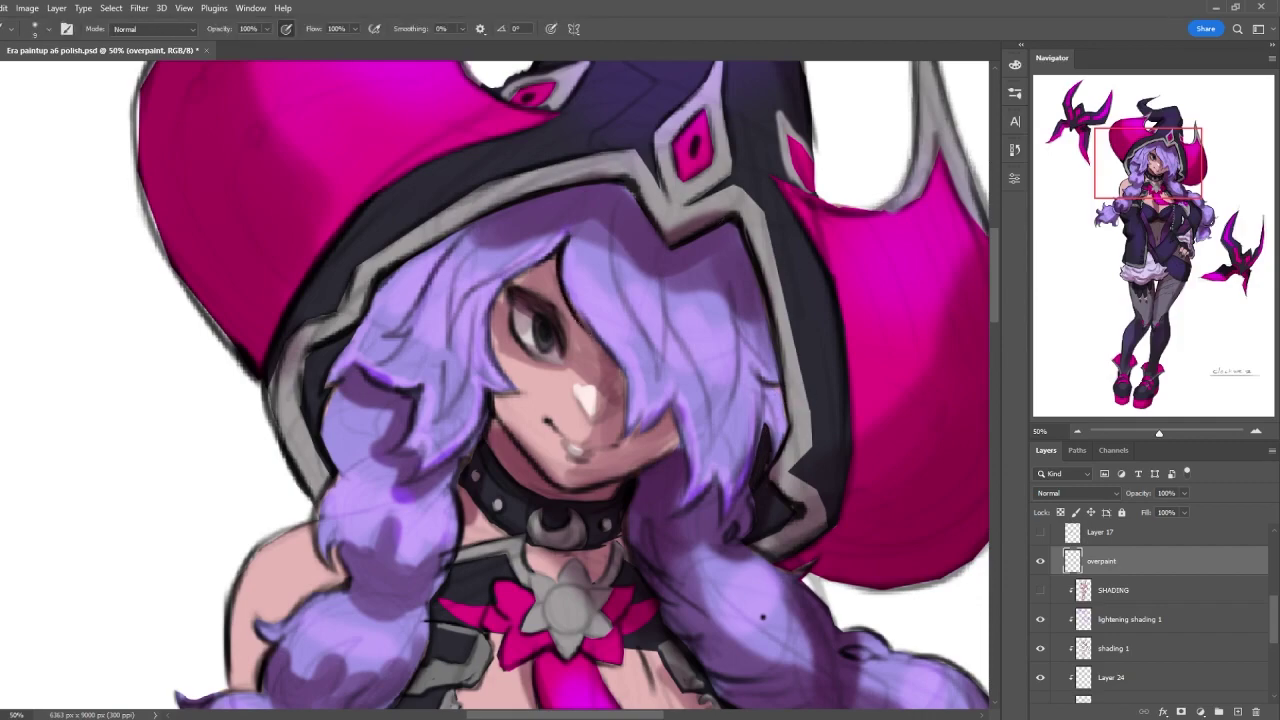
scroll(667, 412, down, 3)
scroll(670, 414, up, 4)
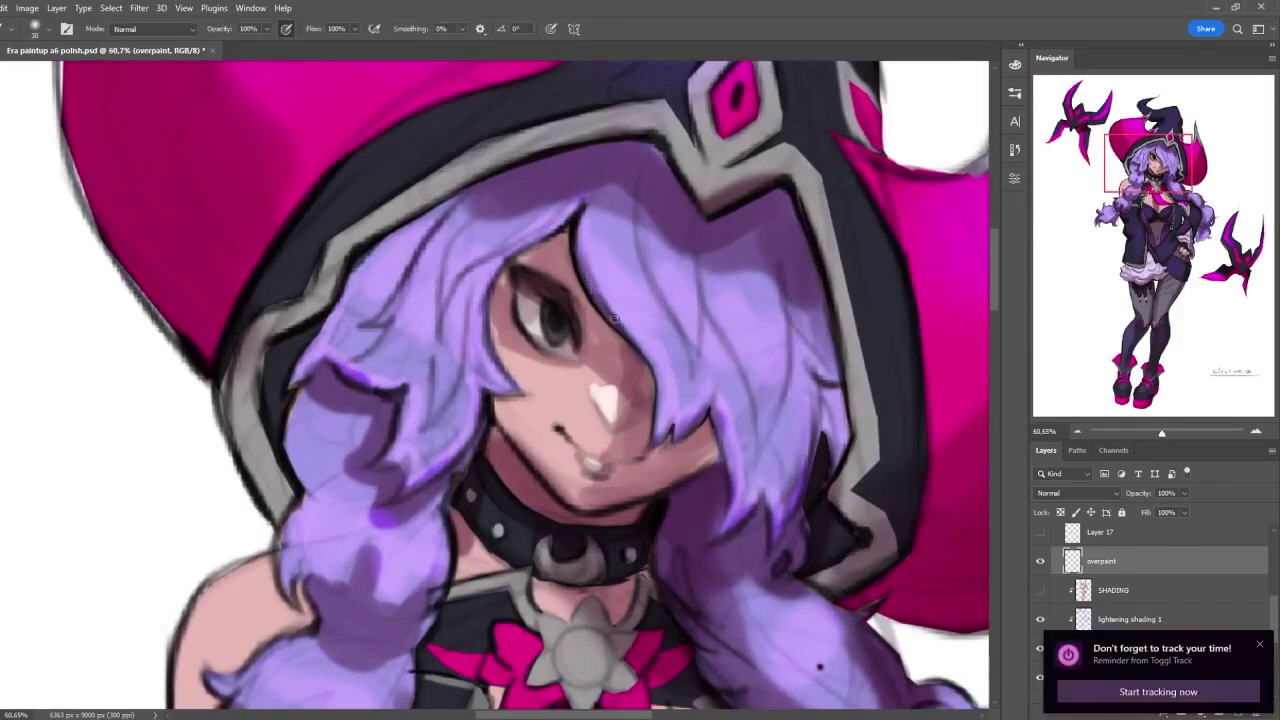
key(bracketright)
key(bracketright)
drag(730, 440, 760, 505)
drag(790, 450, 776, 367)
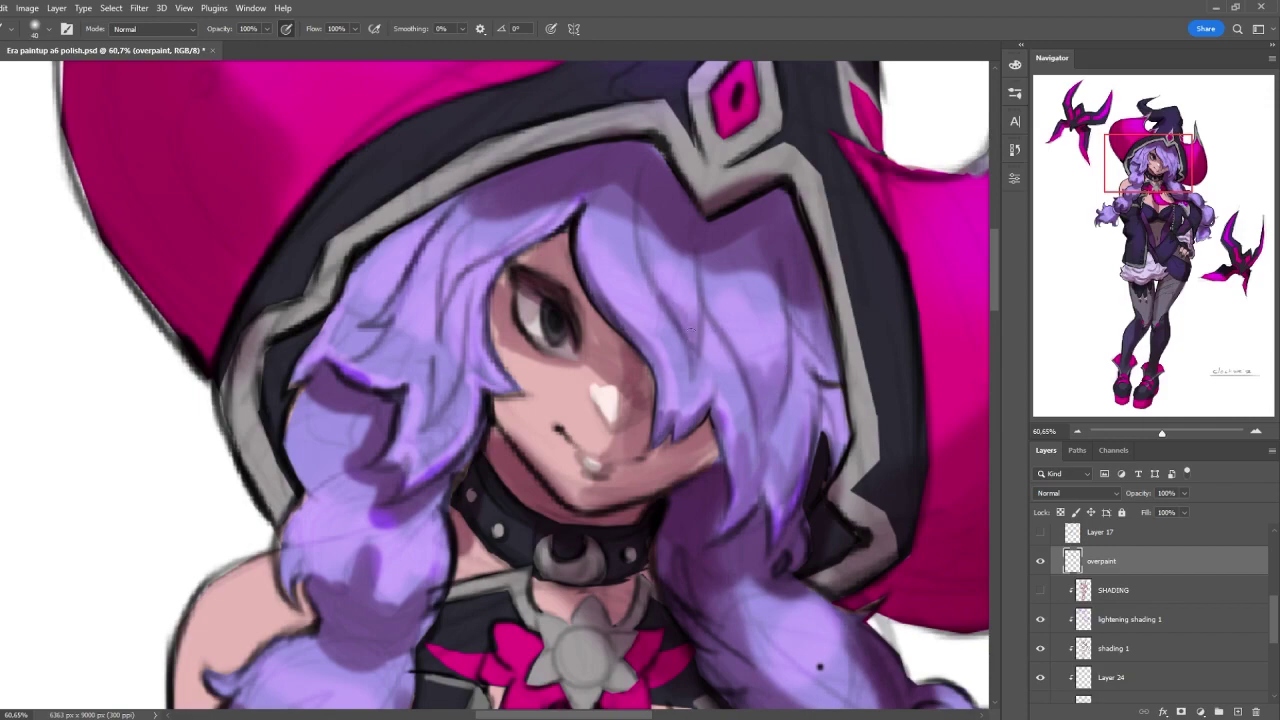
- Move the overpaint layer above the linework layer
scroll(690, 328, down, 3)
scroll(690, 328, up, 3)
key(ctrl+bracketright)
key(ctrl+bracketright)
key(ctrl+bracketright)
key(ctrl+bracketright)
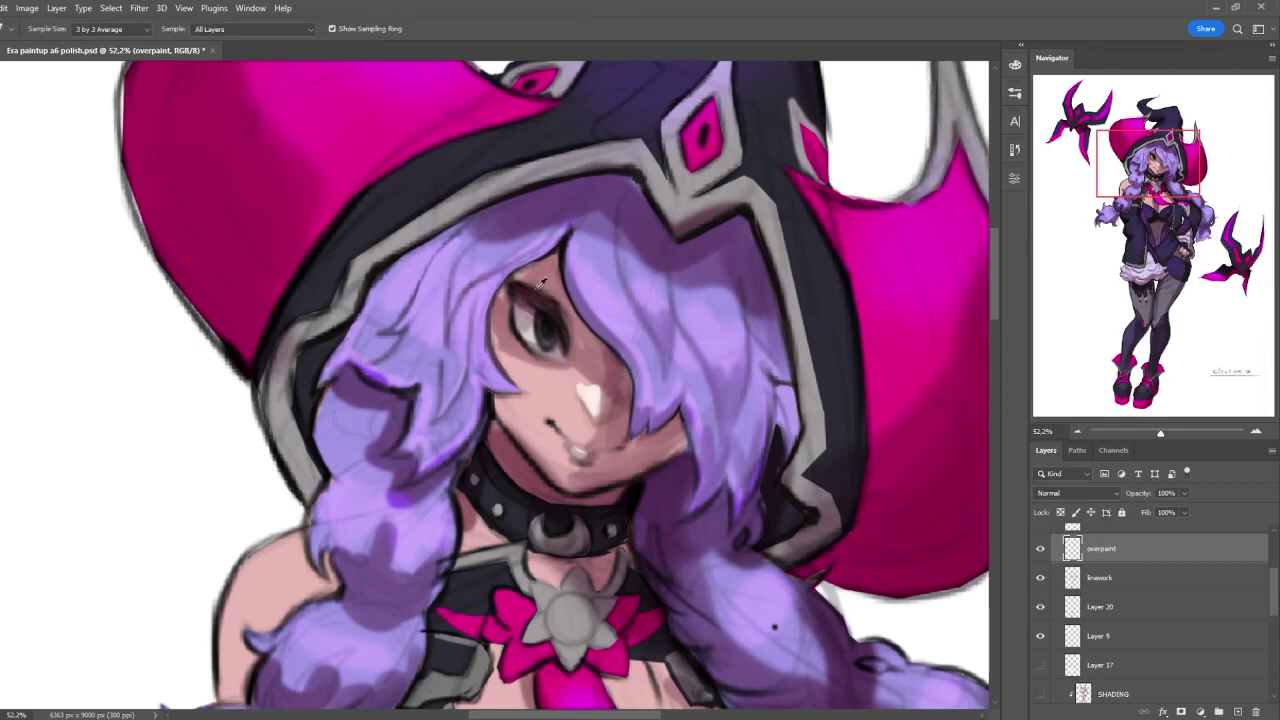
- Paint a thicker dark eyebrow and upper lash line over the visible eye with a smaller brush
key(bracketleft)
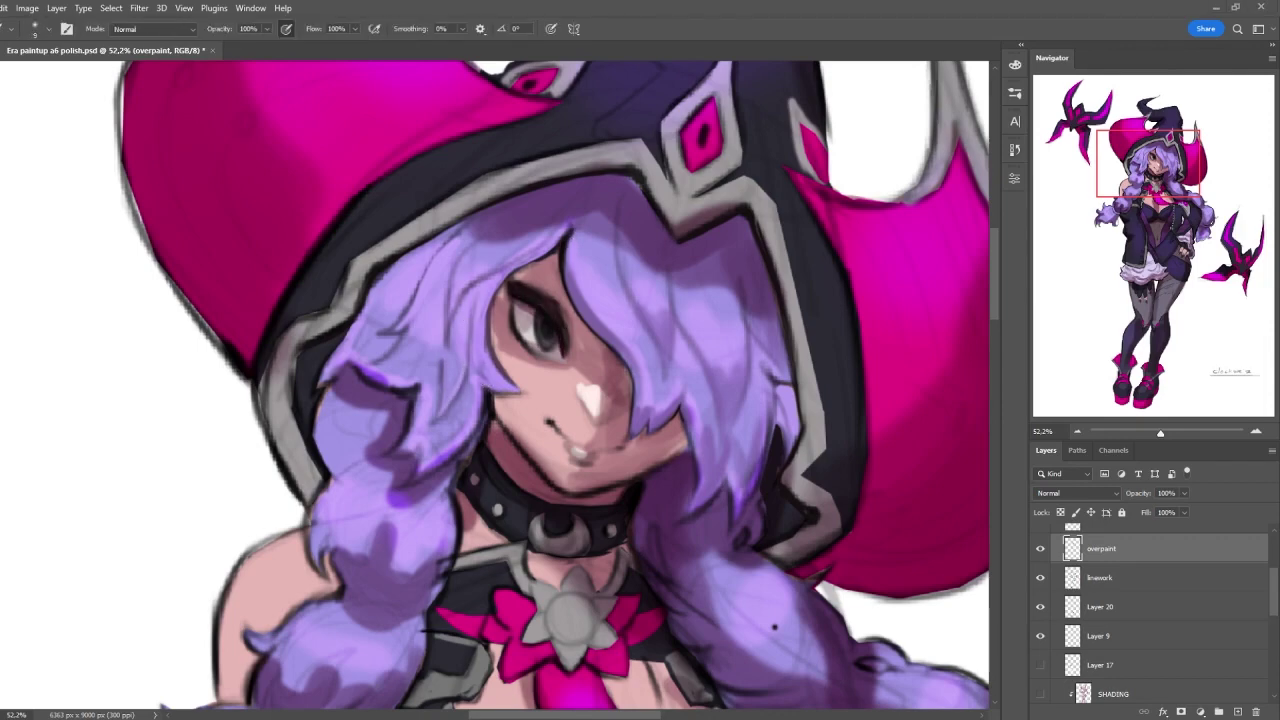
key(bracketleft)
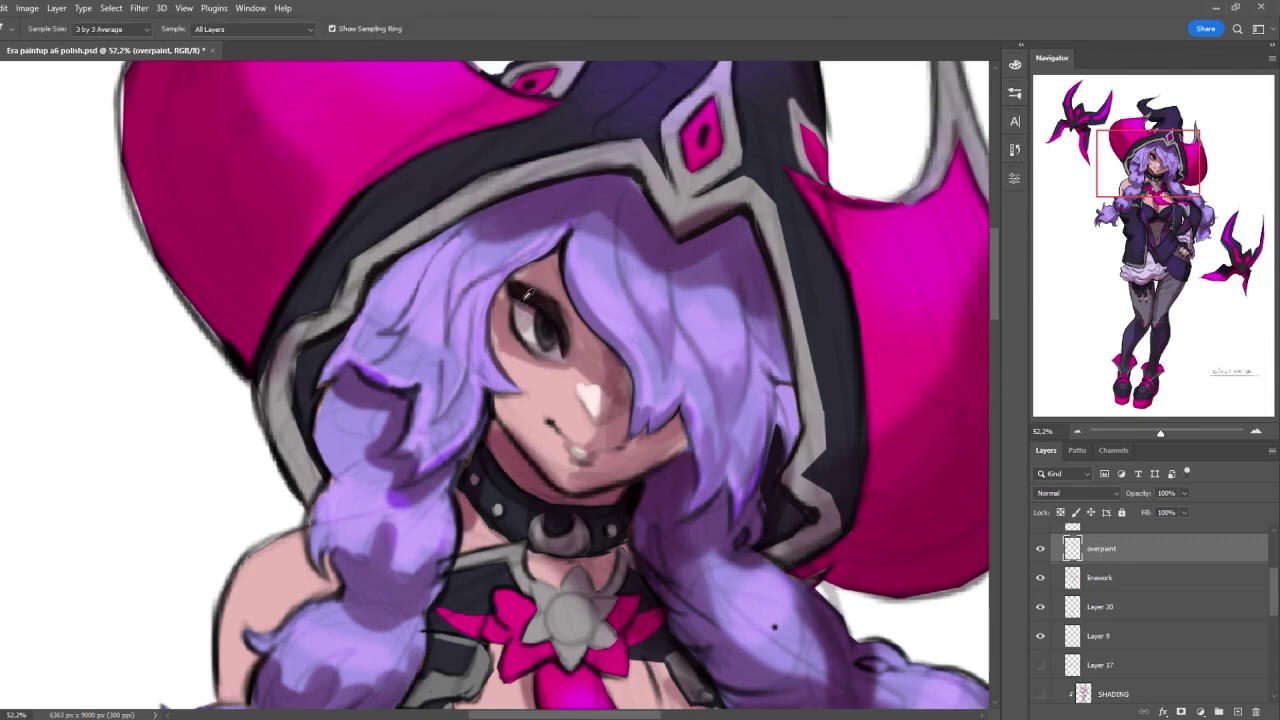
scroll(517, 328, down, 5)
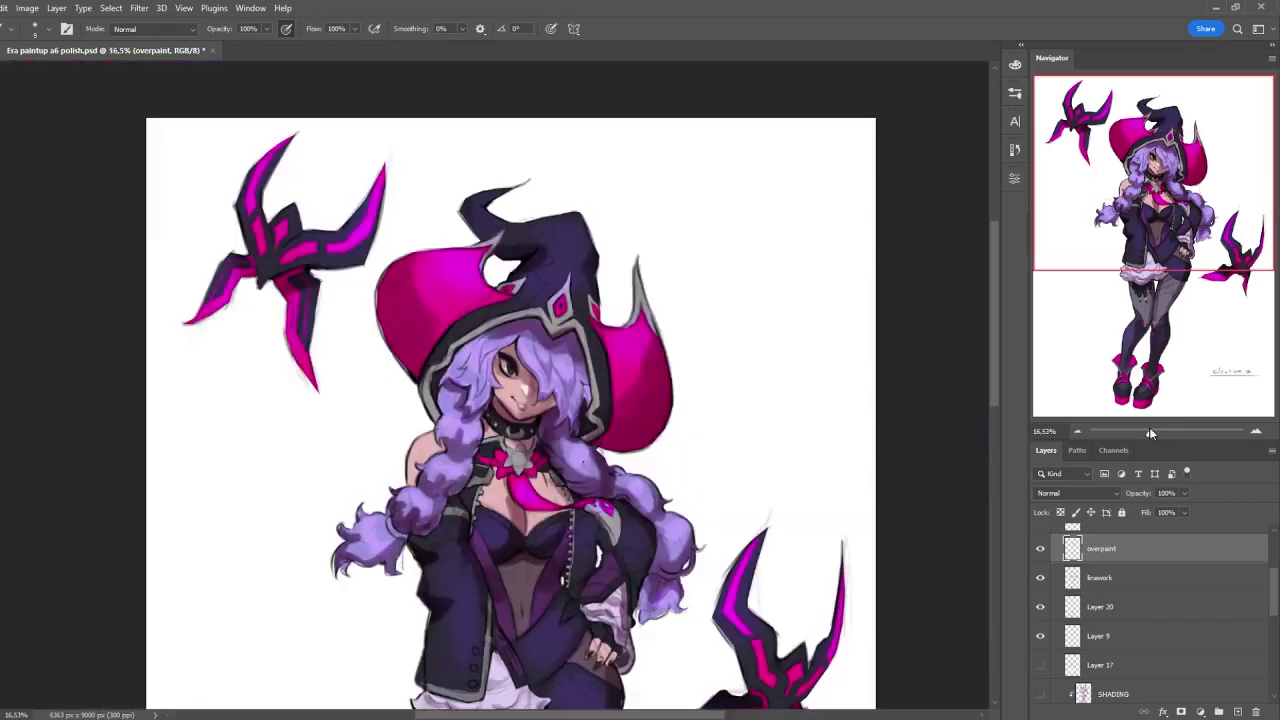
- Sharpen the iris, lower eyelid and jaw outline on the overpaint layer, and save the document
scroll(517, 328, up, 6)
scroll(548, 468, down, 5)
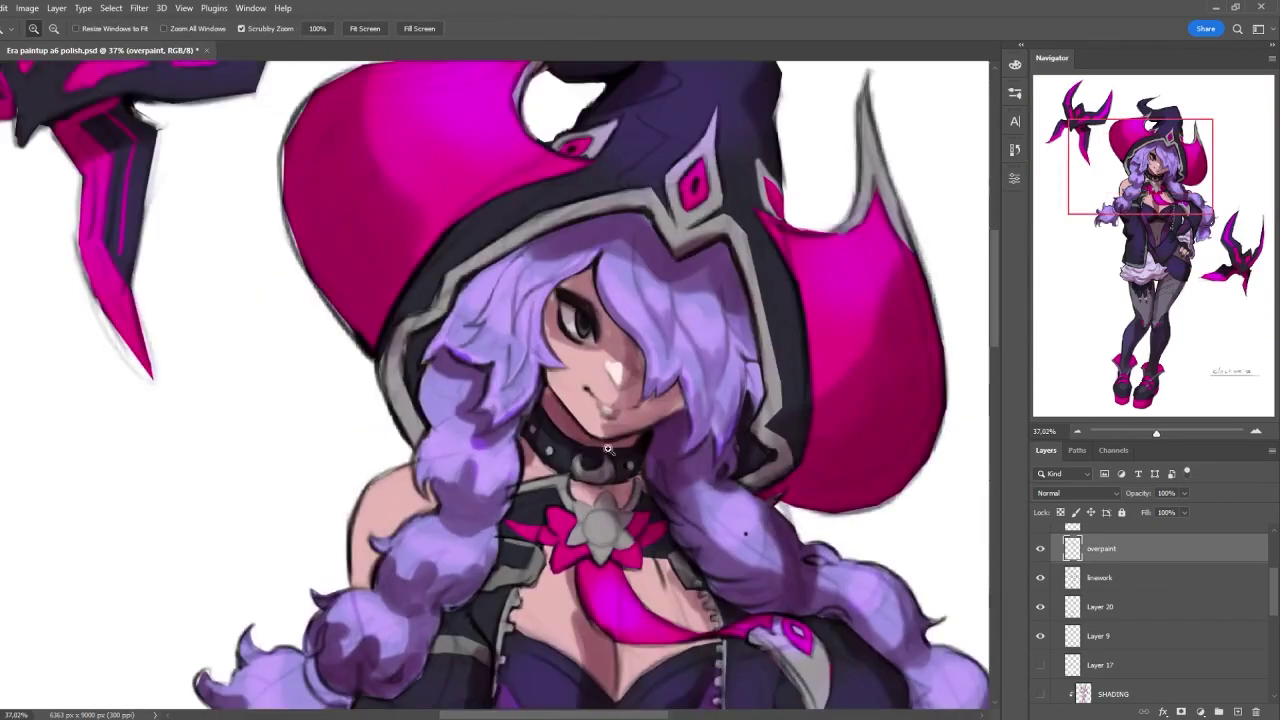
scroll(548, 468, up, 5)
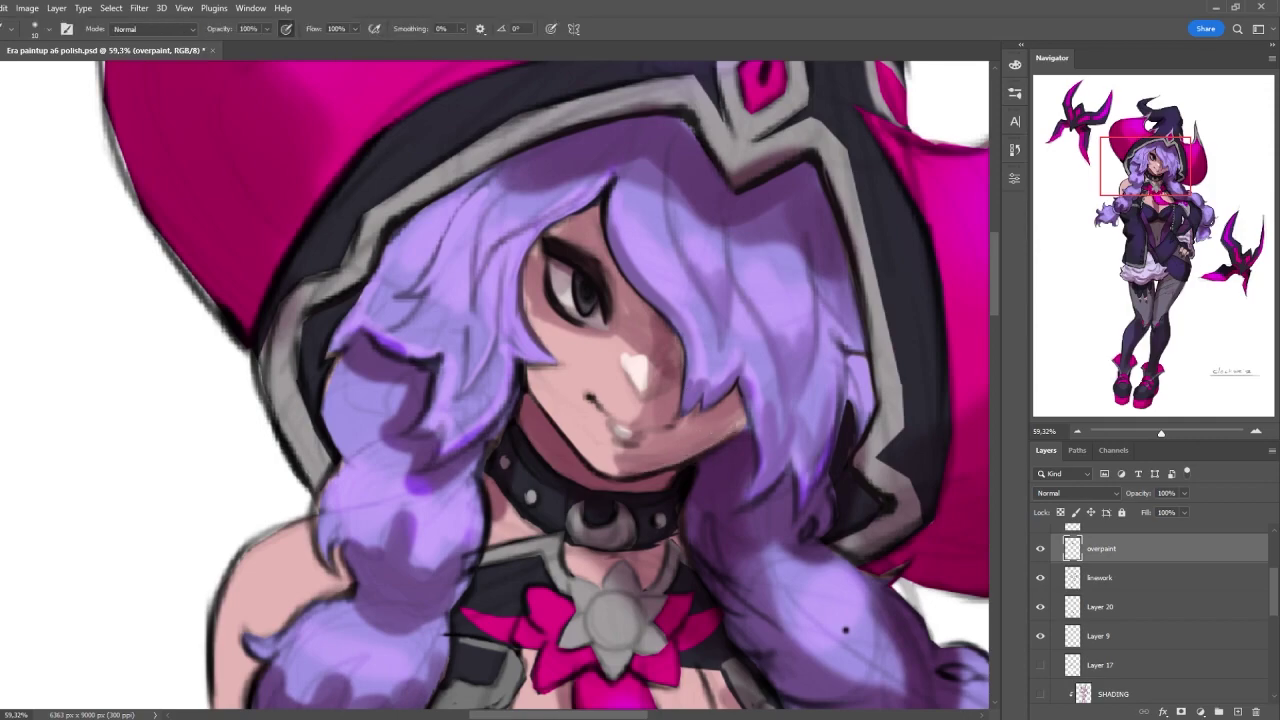
key(bracketleft)
scroll(587, 386, down, 5)
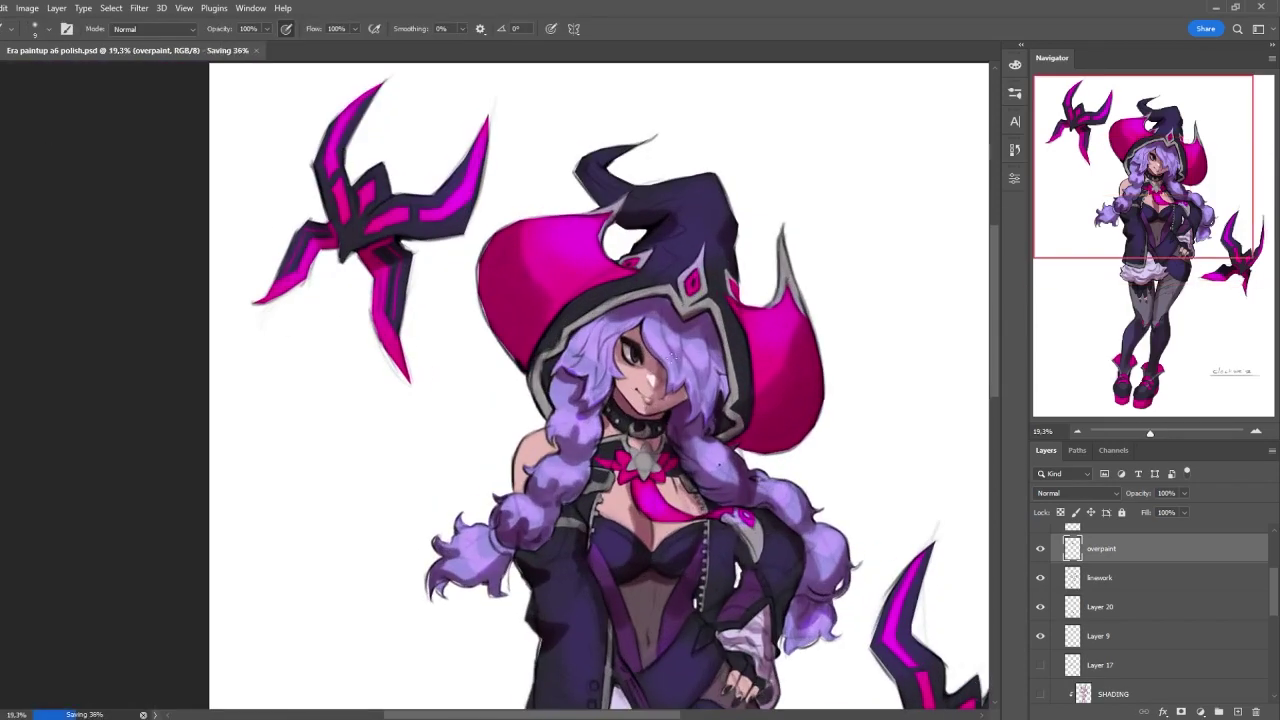
- Paint a smirking mouth corner and smooth the face shadows and hair strands on the overpaint layer
scroll(587, 386, up, 4)
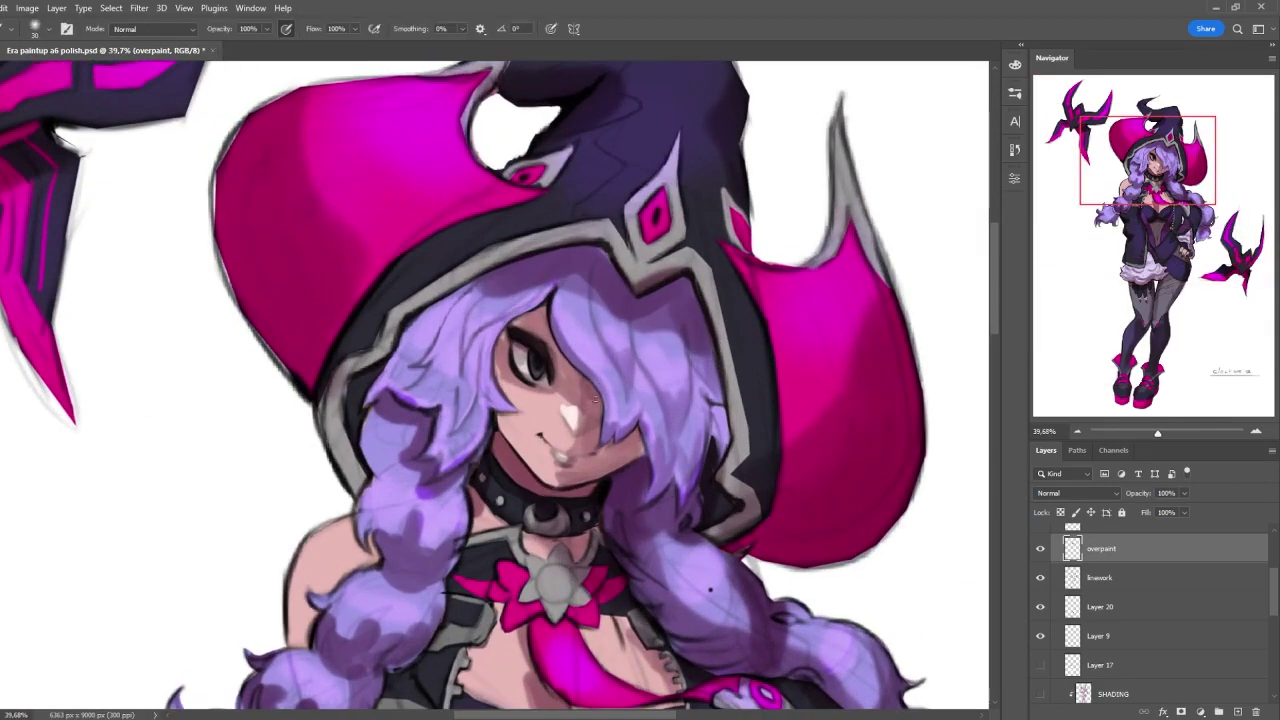
scroll(620, 444, down, 4)
scroll(620, 444, up, 5)
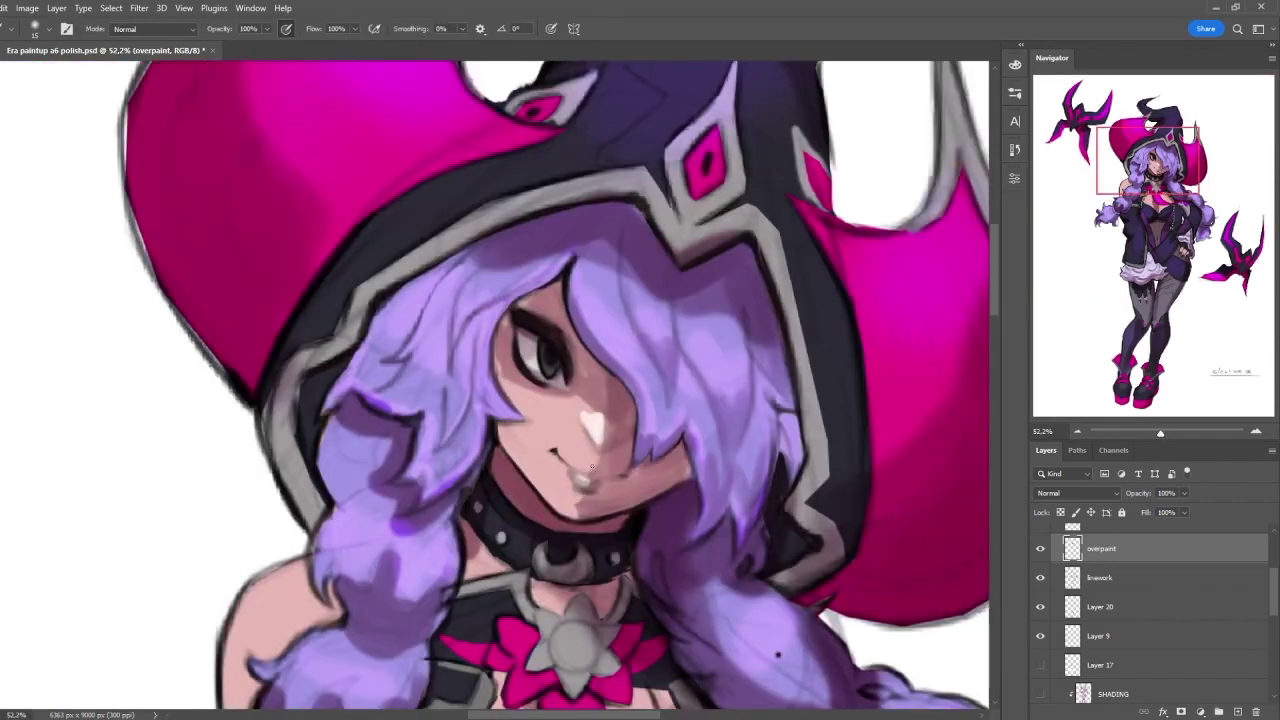
scroll(597, 418, down, 2)
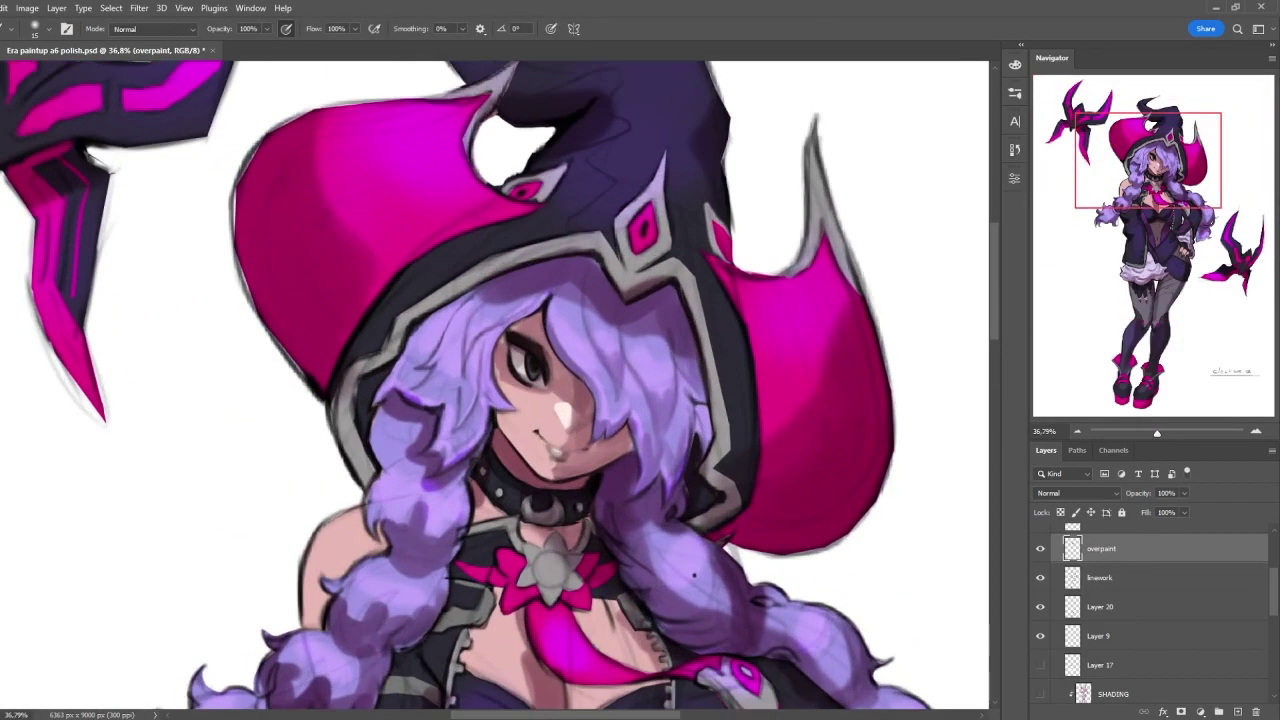
scroll(600, 270, down, 3)
scroll(600, 270, up, 4)
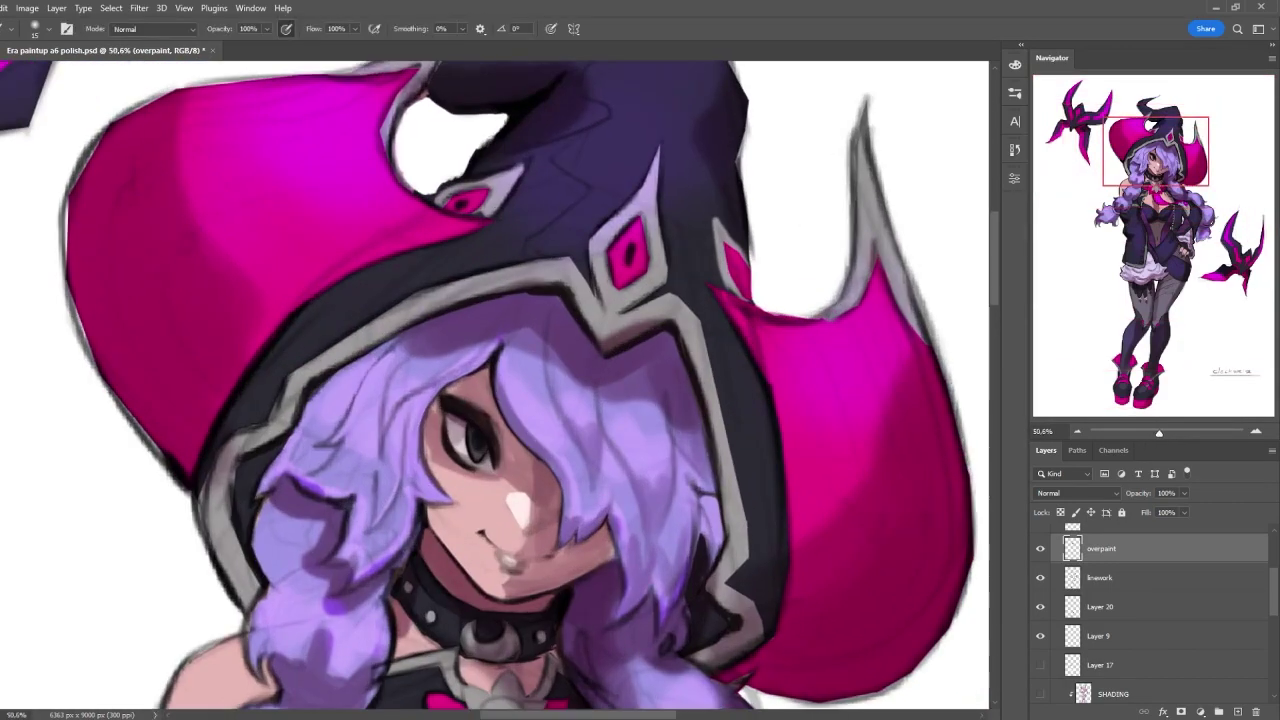
- Paint crisp light and dark facets on the hat's central diamond ornament and clean up the grey trim below it
scroll(600, 300, down, 2)
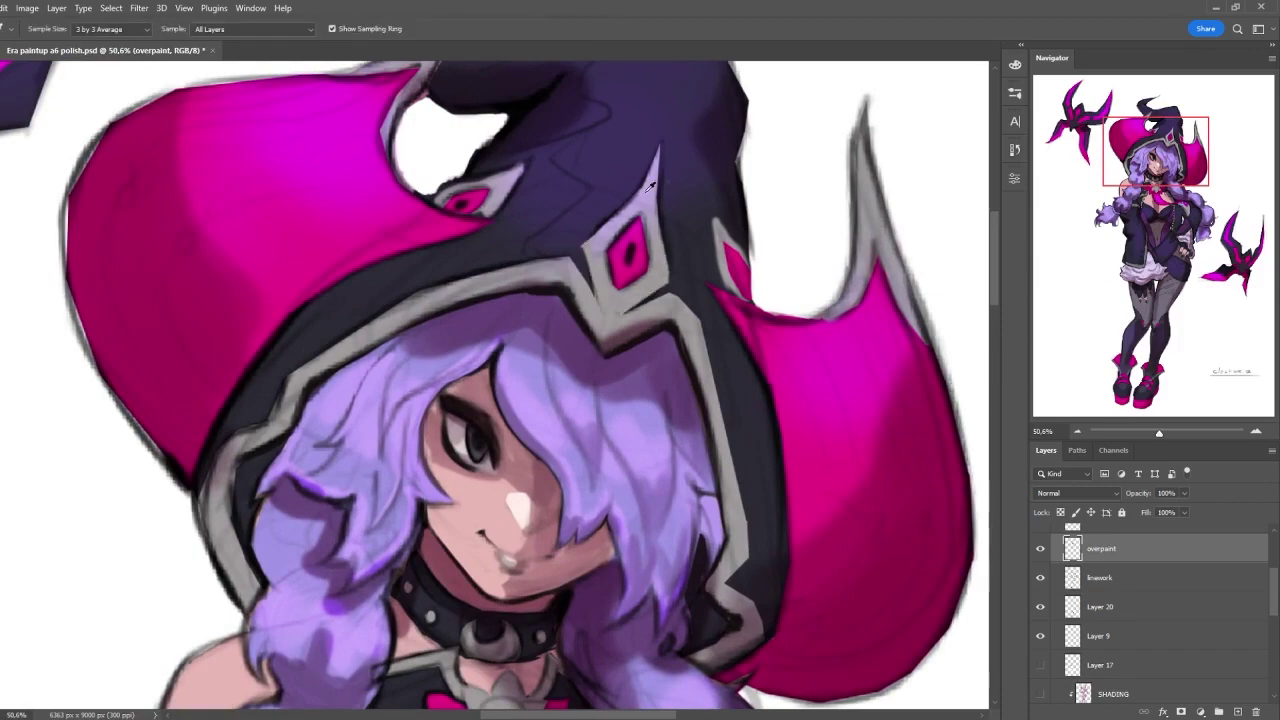
scroll(600, 300, up, 2)
scroll(700, 240, down, 1)
scroll(700, 240, up, 1)
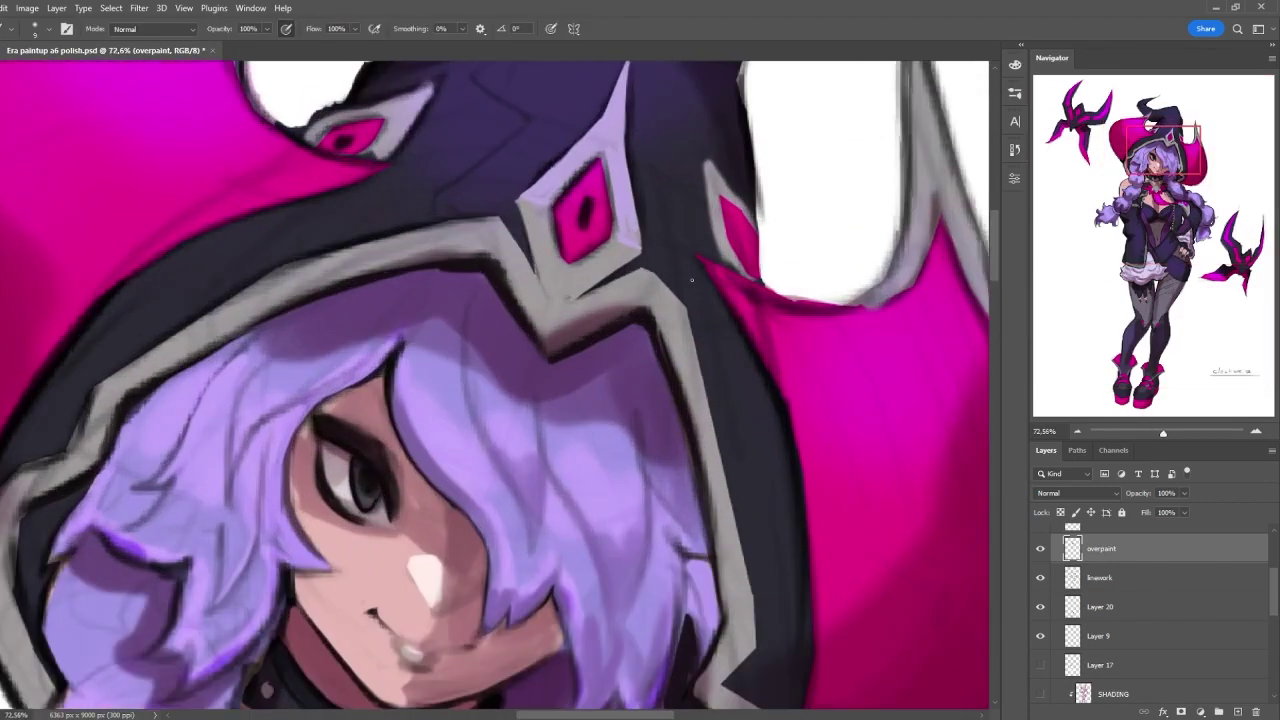
scroll(678, 352, up, 1)
scroll(361, 421, up, 2)
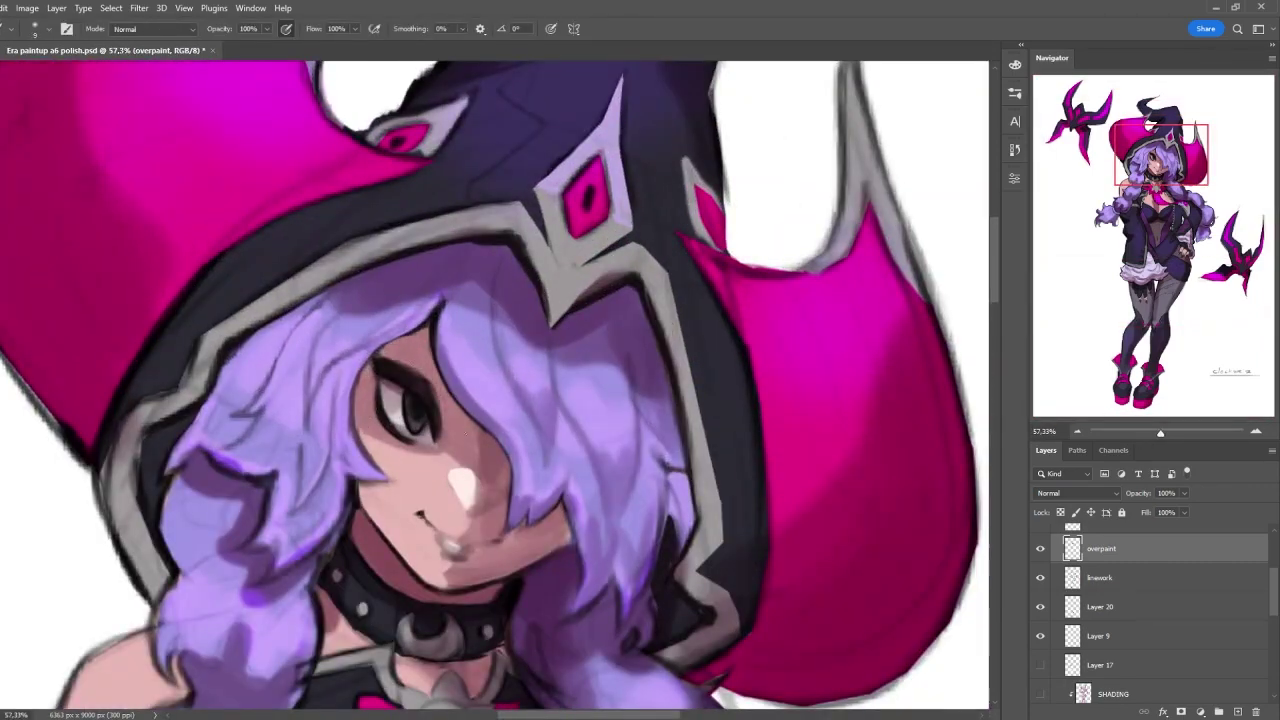
- Repaint the lips, chin highlight and surrounding skin shading on the overpaint layer
scroll(577, 432, down, 3)
scroll(577, 432, up, 5)
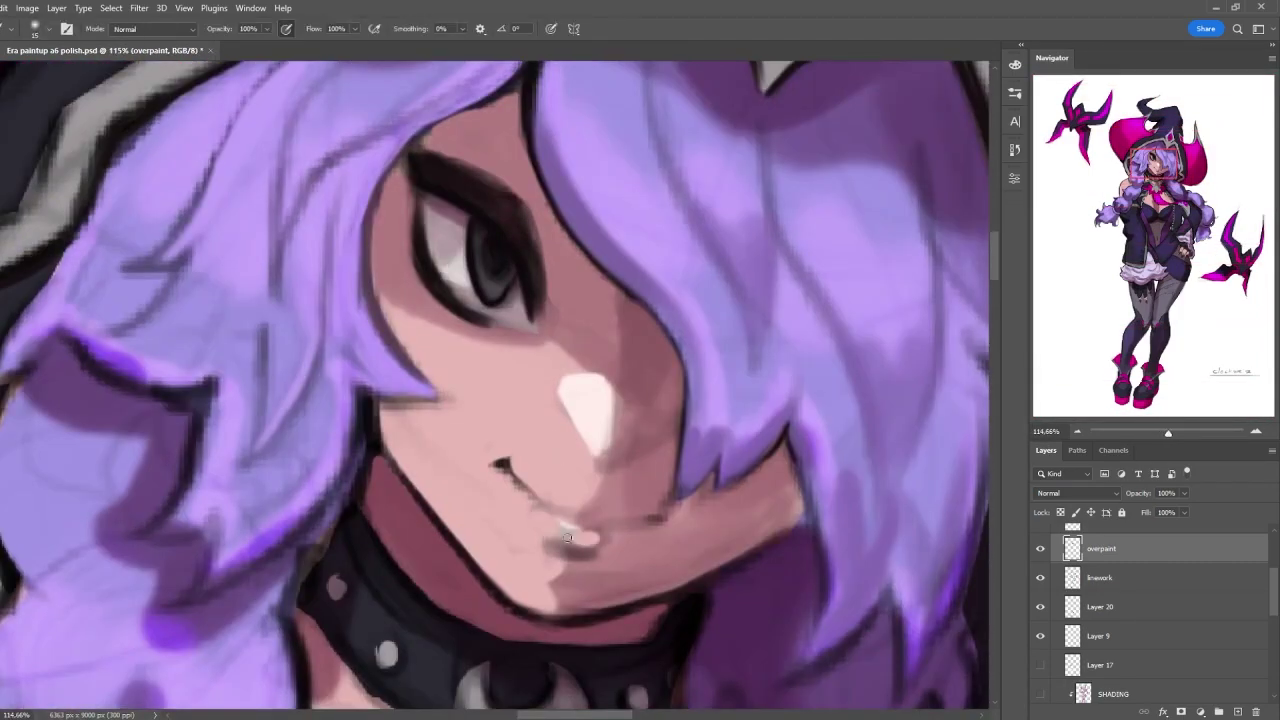
scroll(585, 540, down, 3)
scroll(585, 540, up, 3)
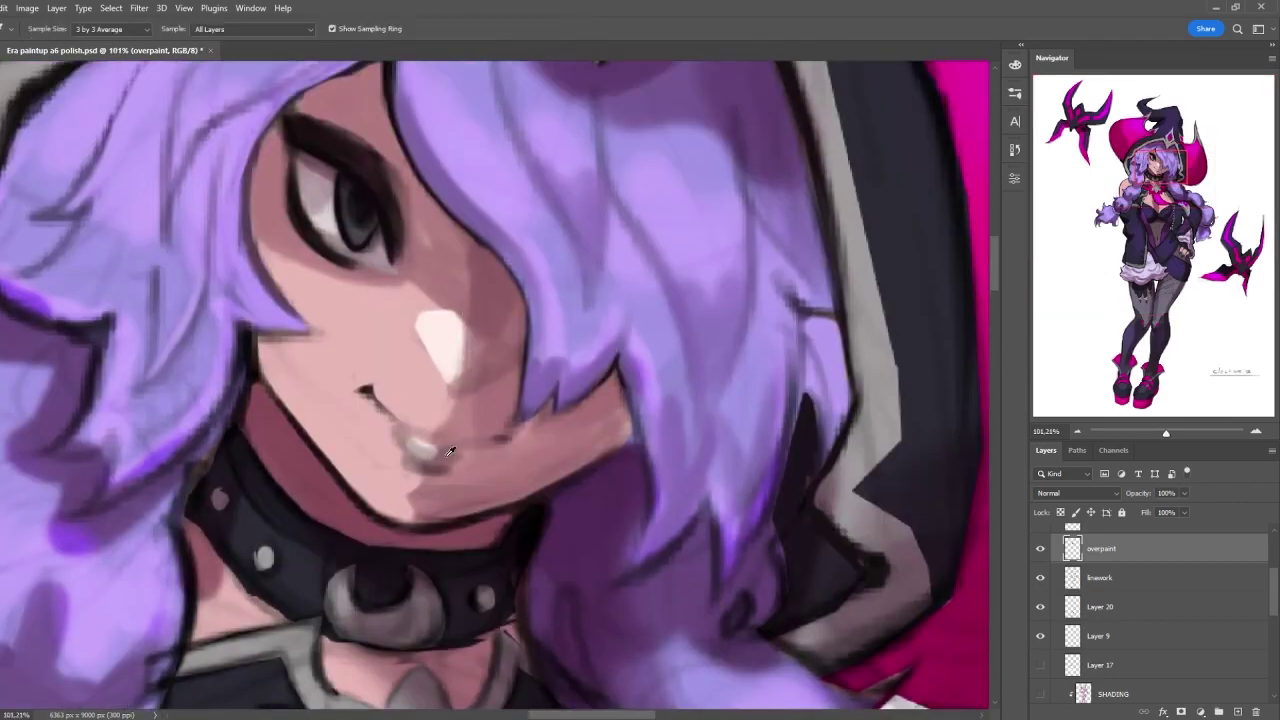
scroll(430, 454, down, 3)
scroll(417, 324, up, 3)
scroll(449, 322, down, 3)
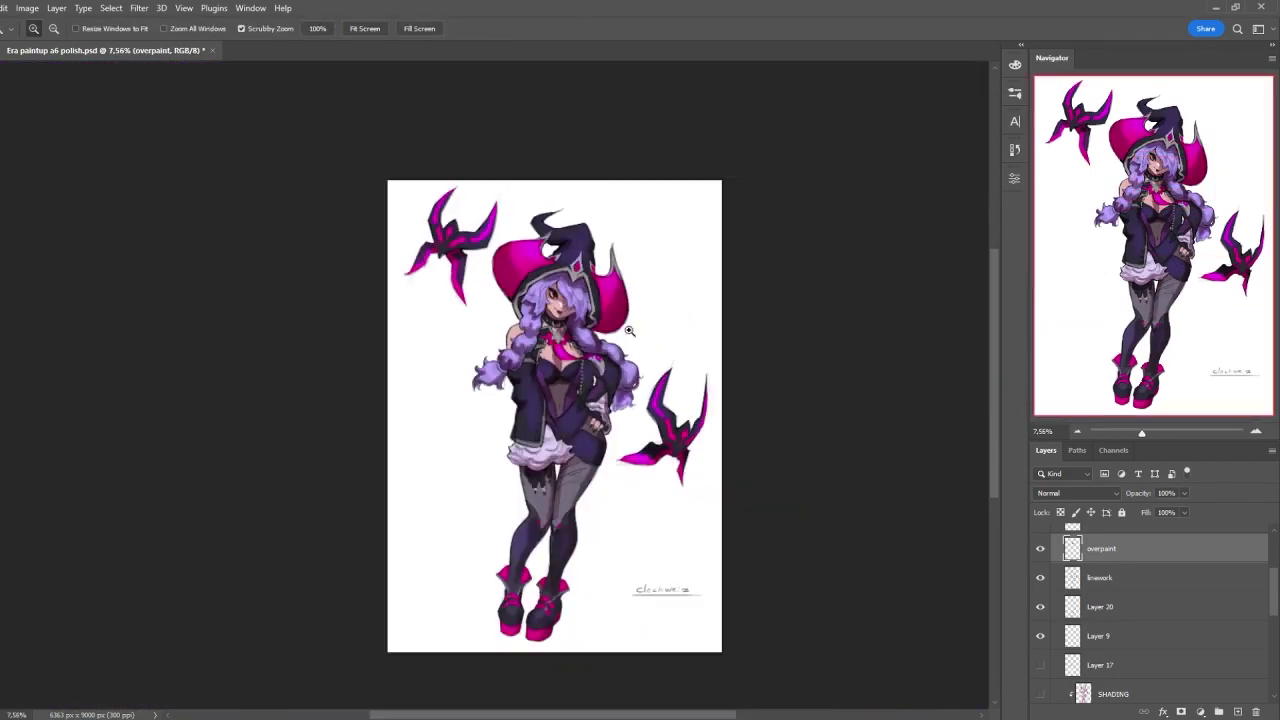
- Compare the illustration with the overpaint layer hidden and shown, checking the face and hat closely
scroll(612, 322, up, 3)
scroll(697, 366, up, 2)
scroll(697, 366, down, 5)
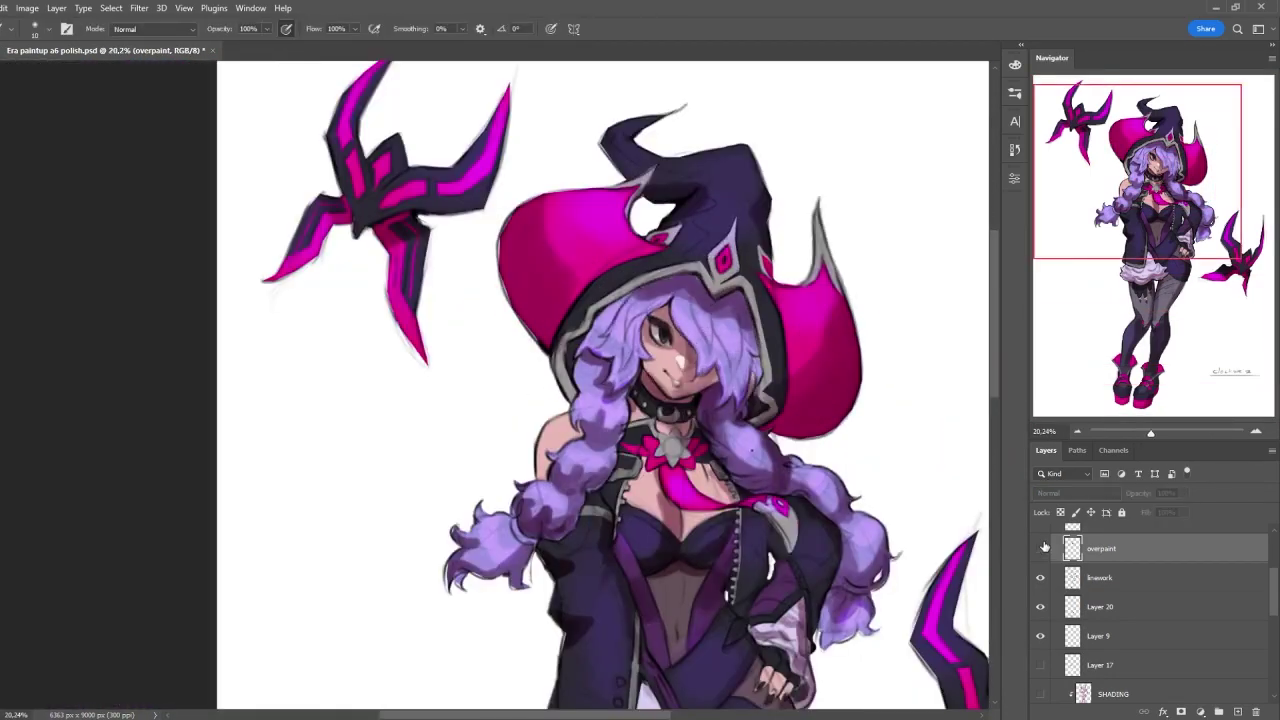
click(1040, 548)
scroll(715, 245, up, 3)
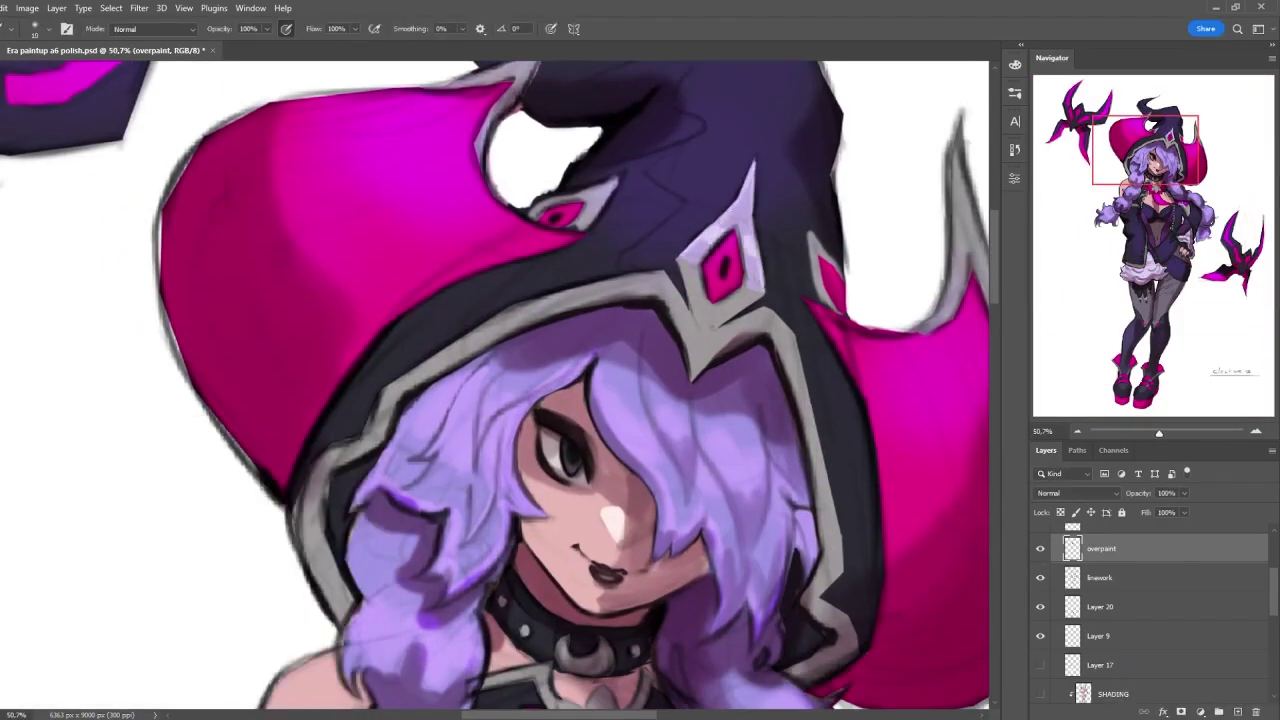
scroll(830, 365, up, 1)
scroll(761, 330, down, 4)
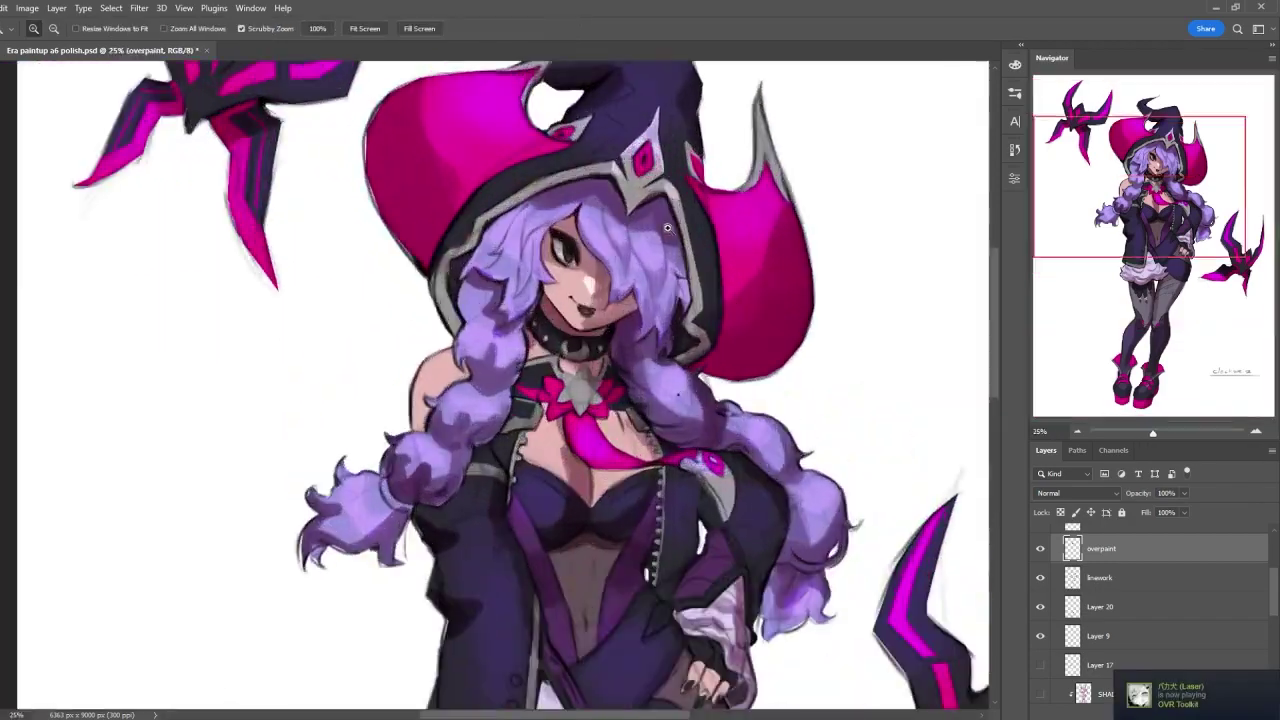
- Smooth and refine the hair strands framing the face on the overpaint layer
scroll(668, 305, up, 6)
scroll(668, 305, down, 8)
scroll(668, 305, up, 6)
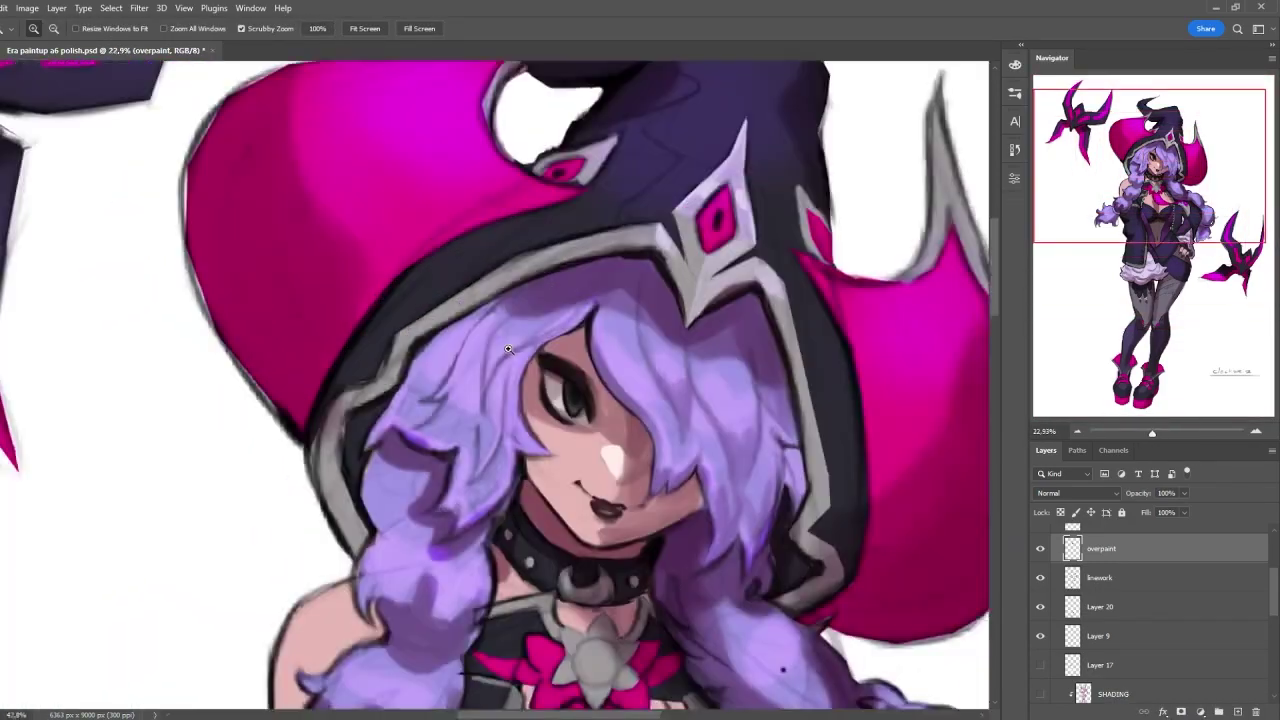
scroll(333, 402, down, 2)
scroll(330, 480, down, 4)
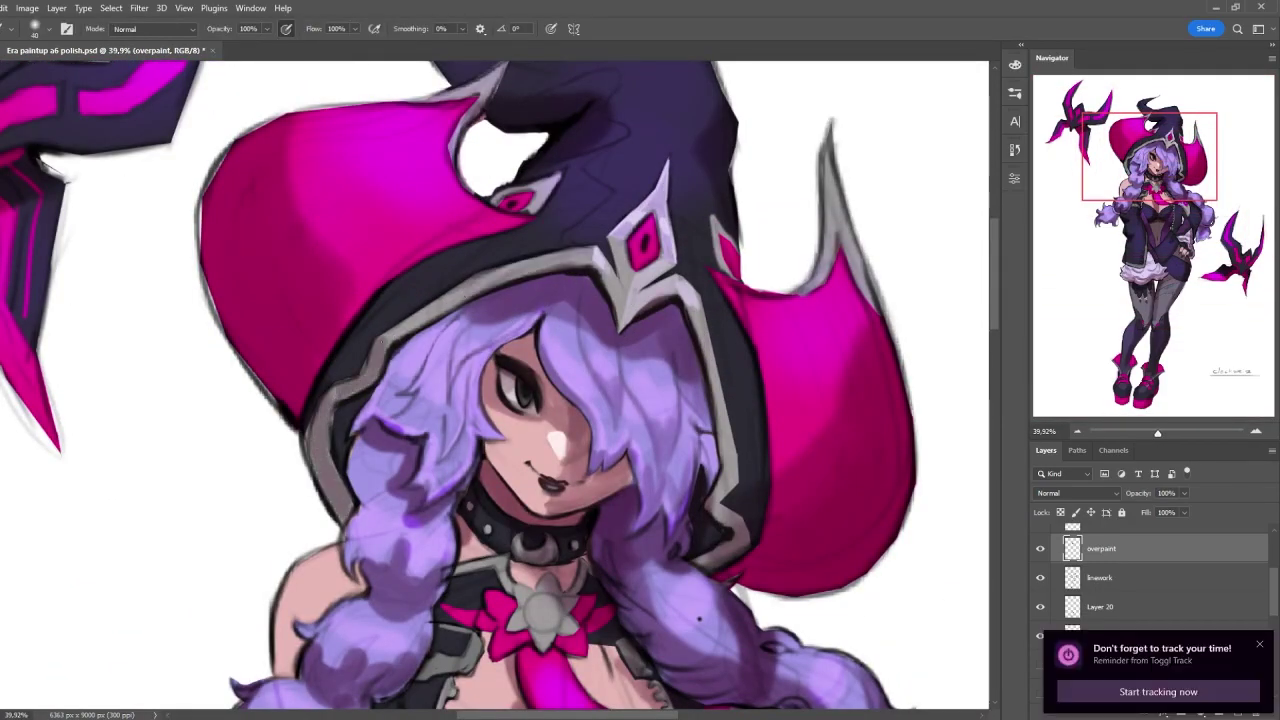
scroll(483, 335, up, 5)
scroll(483, 335, down, 4)
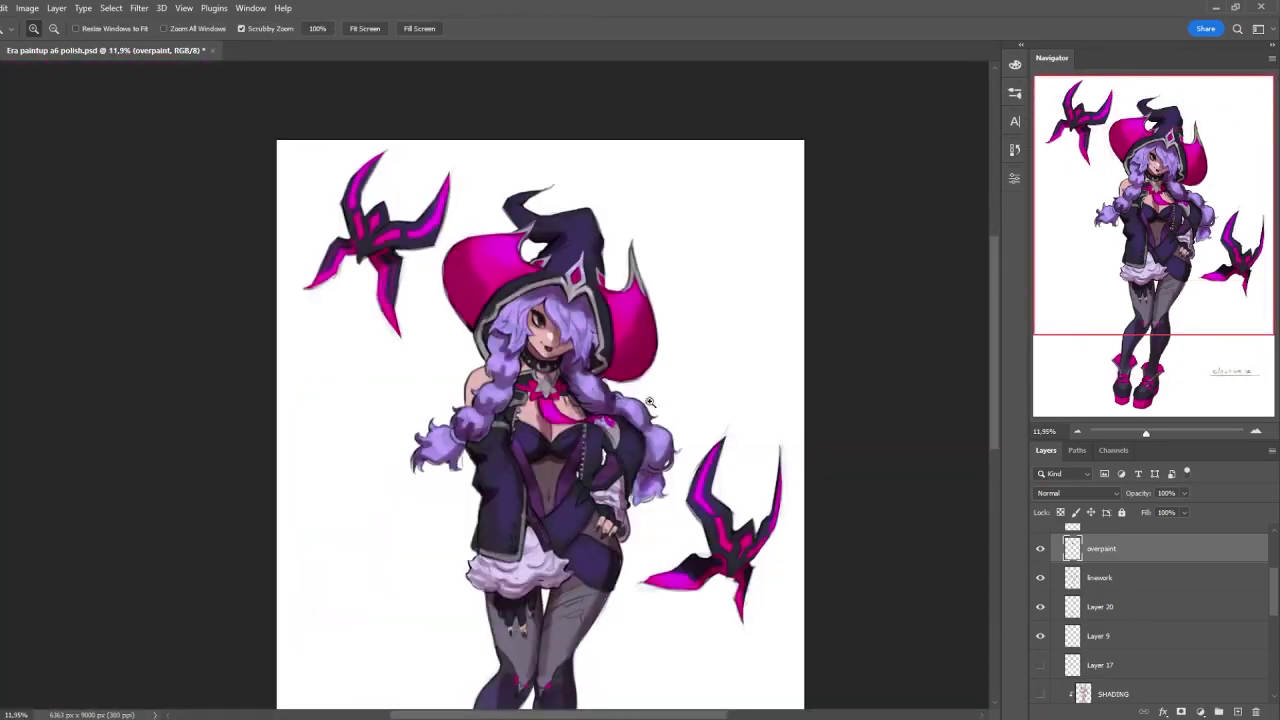
- Paint pale lilac highlights on the fringe that covers the character's eye
scroll(483, 335, up, 5)
click(64, 470)
key(Return)
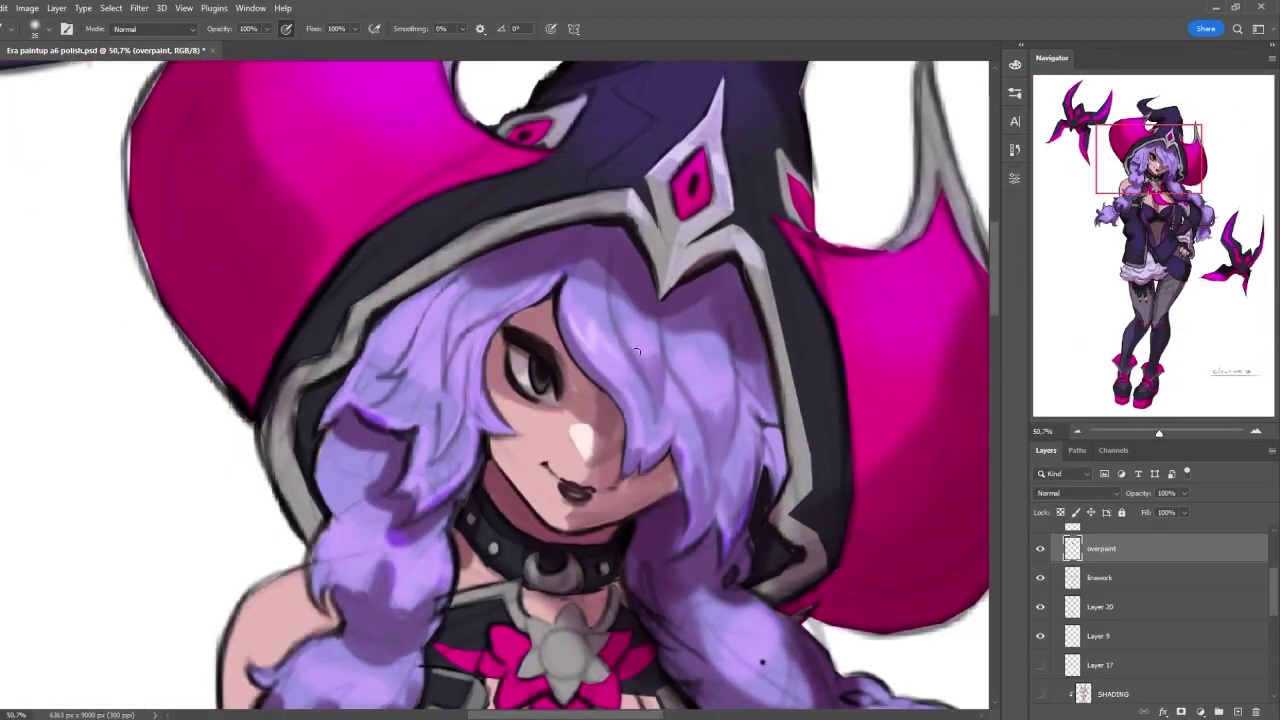
scroll(736, 336, up, 1)
scroll(337, 367, down, 2)
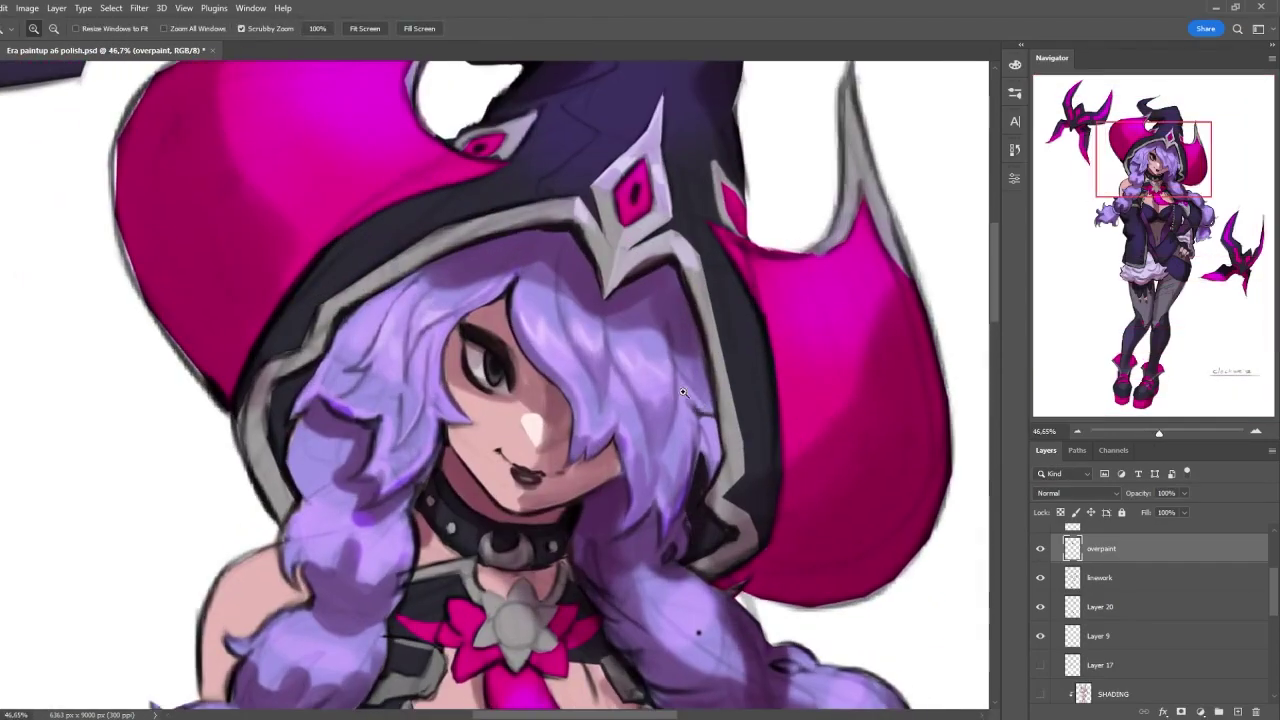
scroll(337, 367, up, 2)
scroll(360, 340, down, 4)
scroll(389, 321, up, 3)
scroll(389, 321, down, 2)
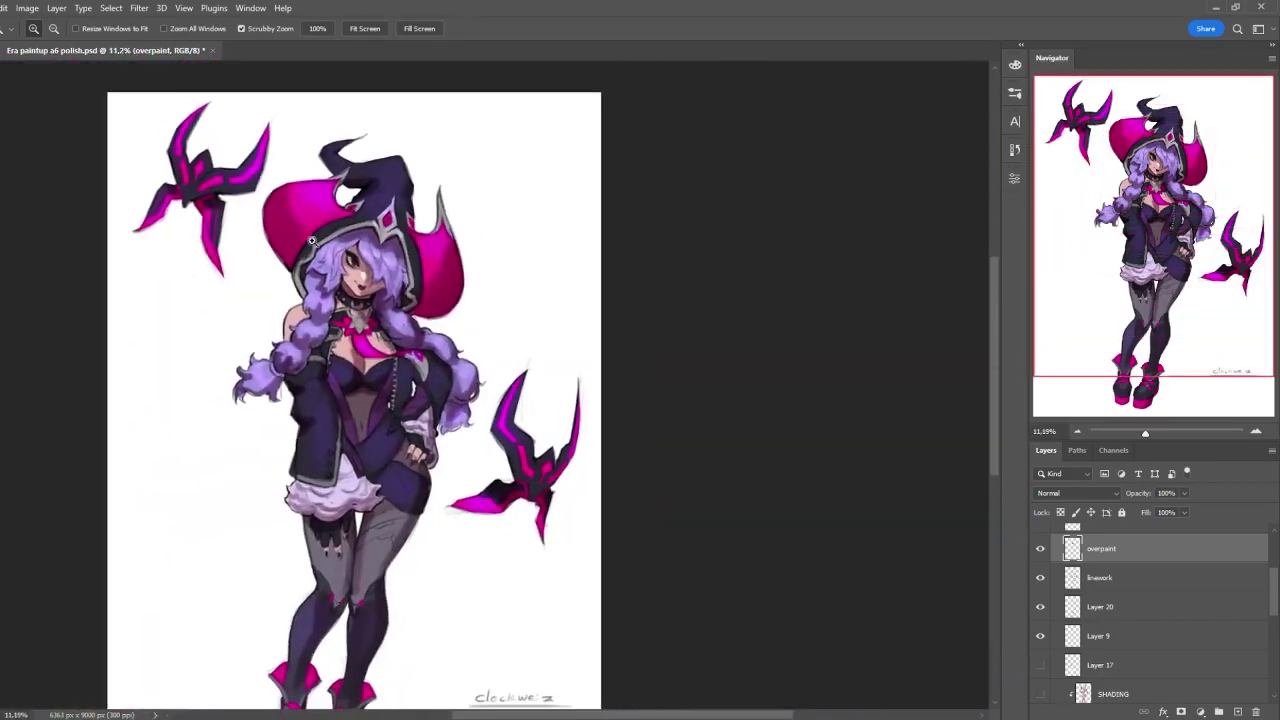
- Open the document history and undo the last eraser strokes
scroll(503, 498, up, 5)
scroll(503, 498, down, 2)
scroll(503, 498, down, 4)
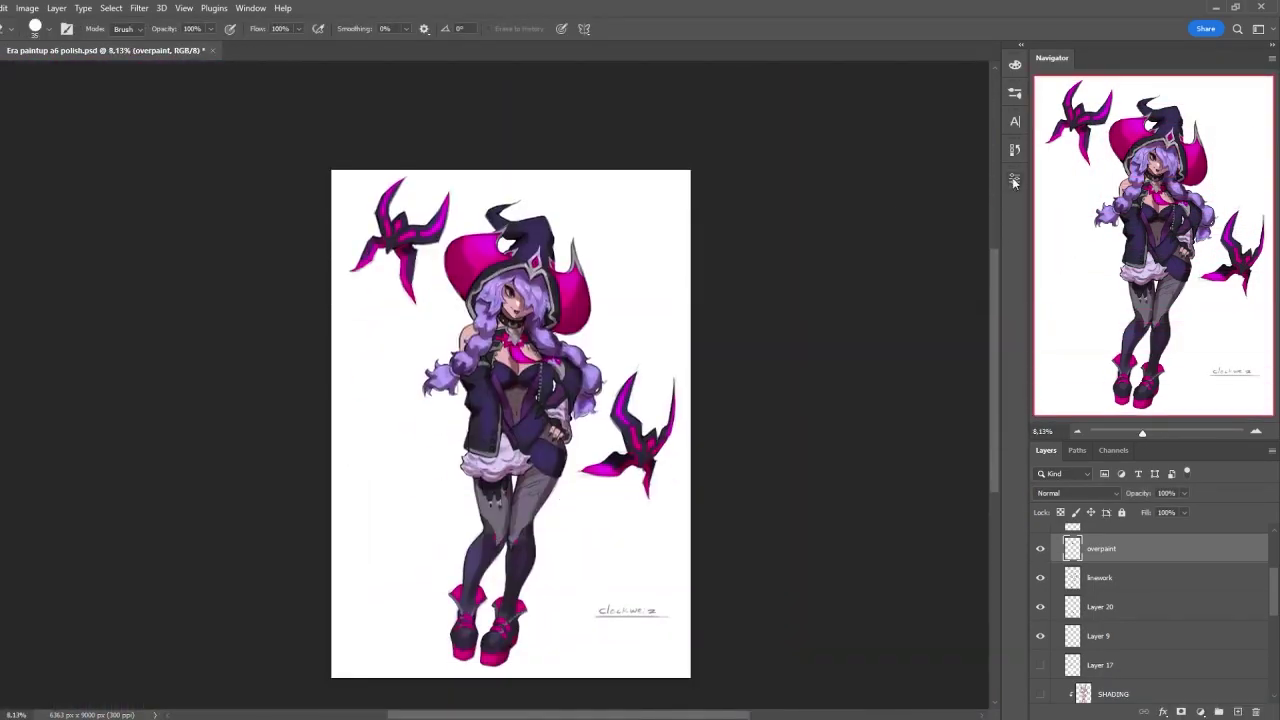
scroll(503, 498, up, 2)
click(1015, 149)
scroll(700, 300, down, 3)
scroll(700, 300, up, 5)
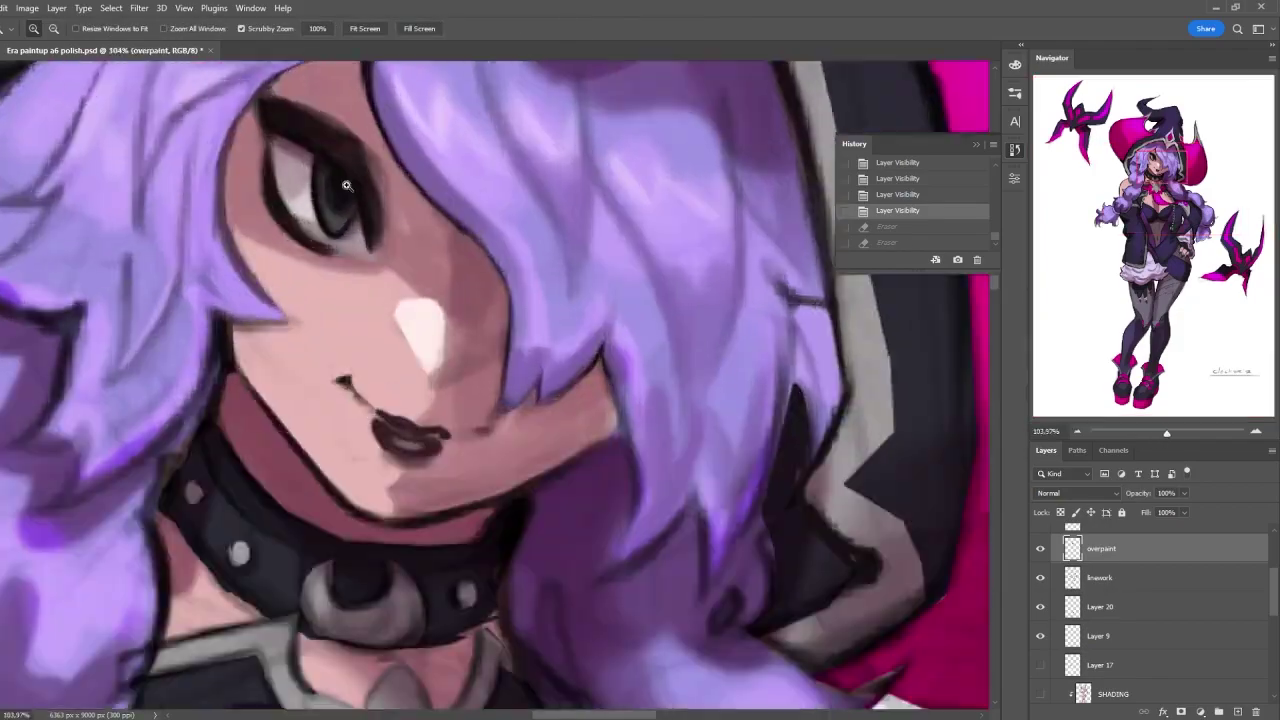
- Paint dark purple eye shadow around the upper eyelid of the visible eye
drag(370, 240, 372, 330)
scroll(512, 304, down, 3)
scroll(512, 304, up, 5)
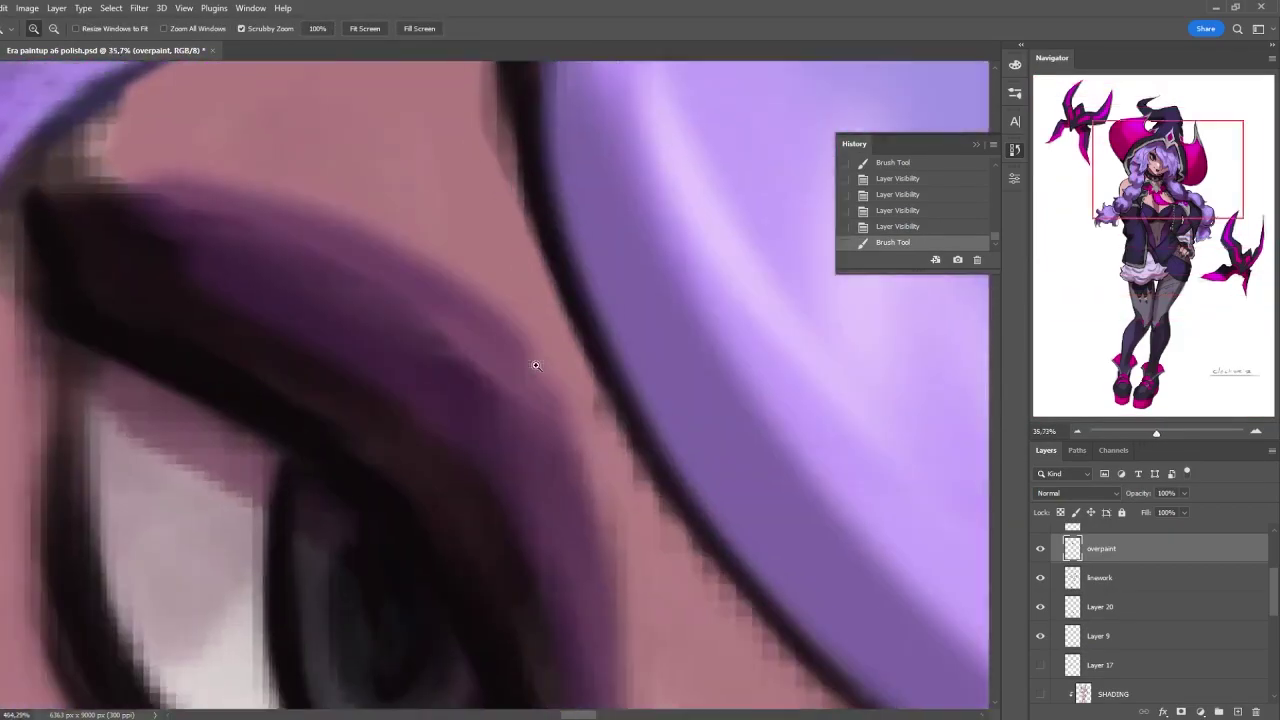
scroll(512, 304, down, 5)
scroll(400, 300, up, 3)
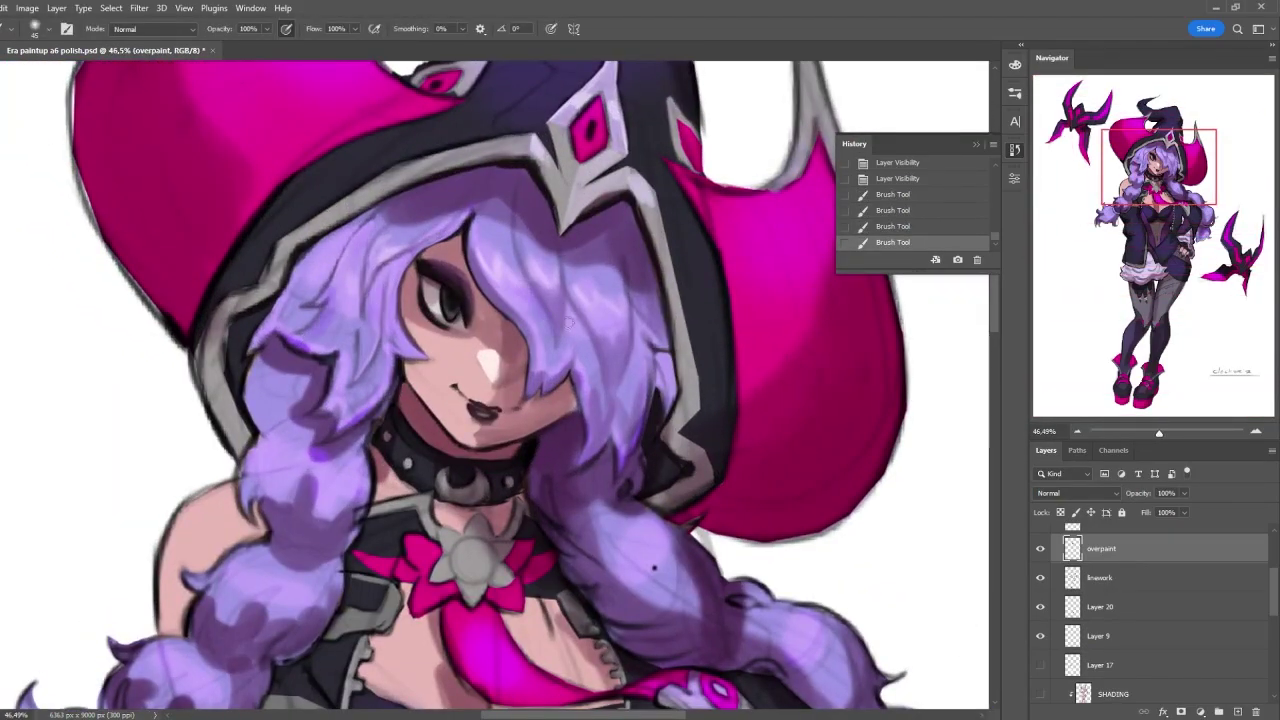
scroll(621, 312, down, 4)
scroll(621, 312, up, 4)
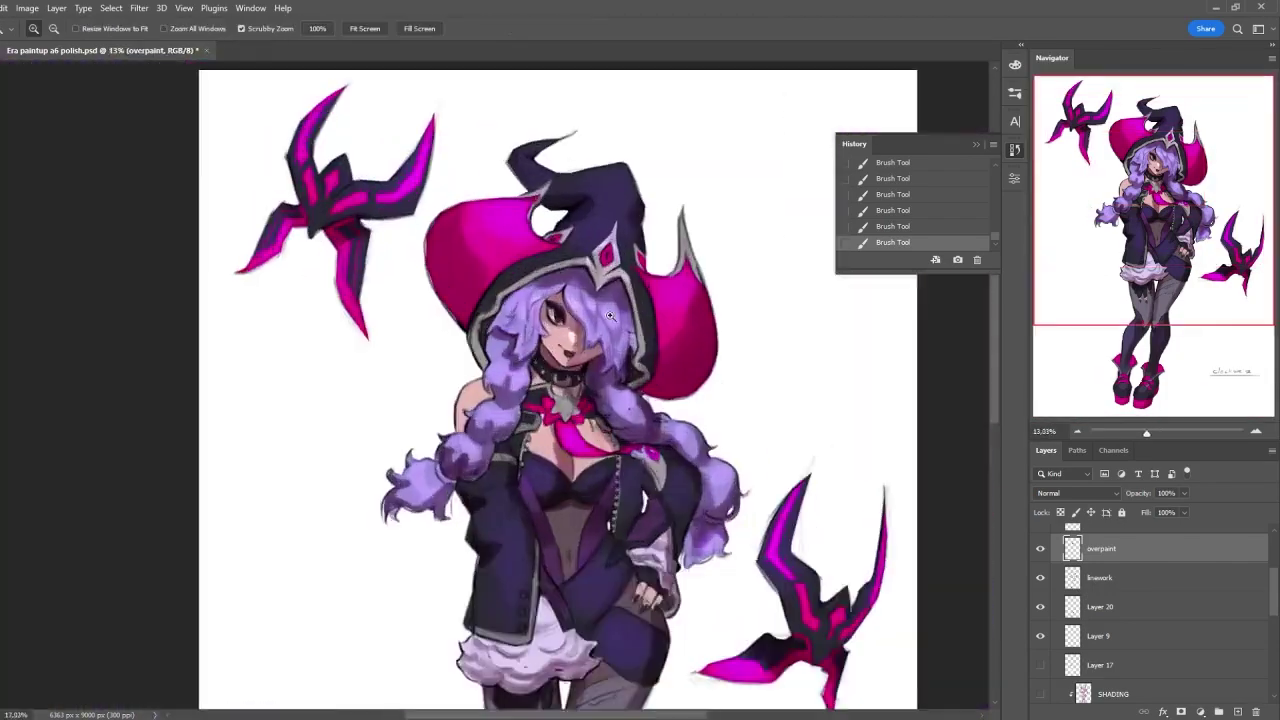
- Add a small light reflection to the iris and a purple brow mark, and compare with the overpaint layer hidden
scroll(606, 327, down, 2)
scroll(629, 319, up, 4)
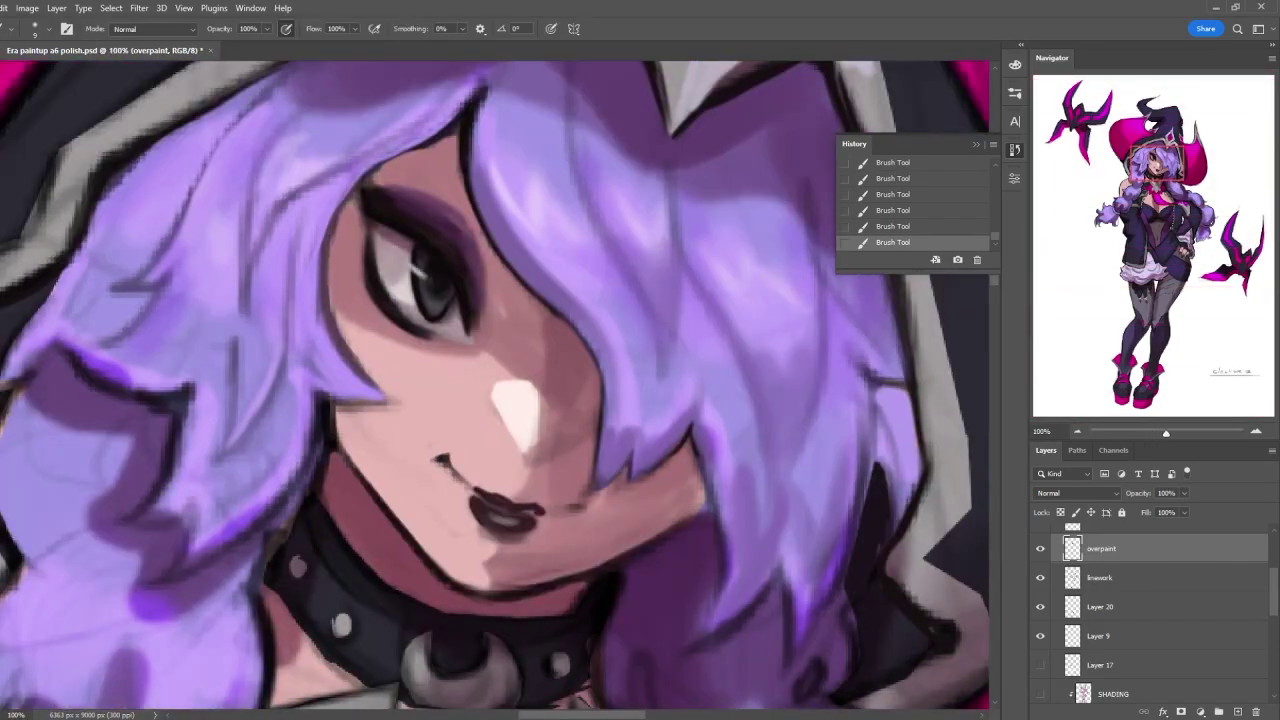
scroll(629, 319, down, 2)
scroll(629, 319, up, 2)
scroll(634, 601, down, 5)
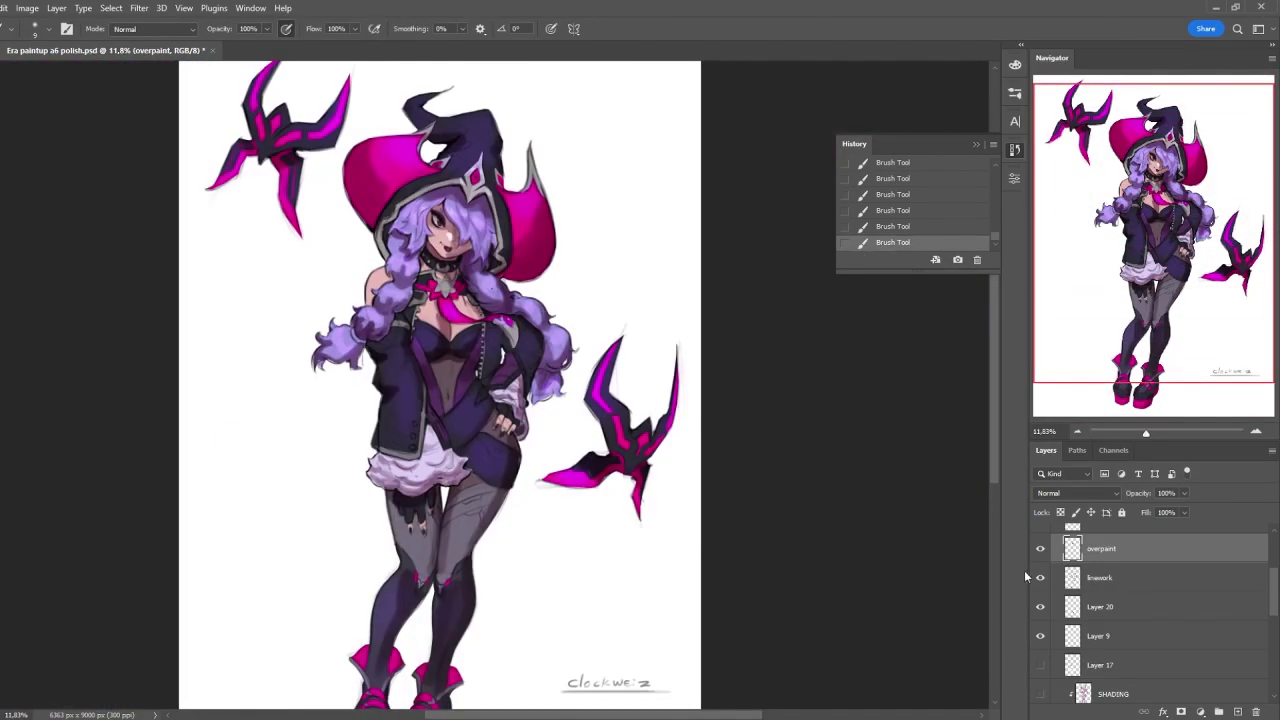
click(1040, 548)
scroll(541, 295, up, 4)
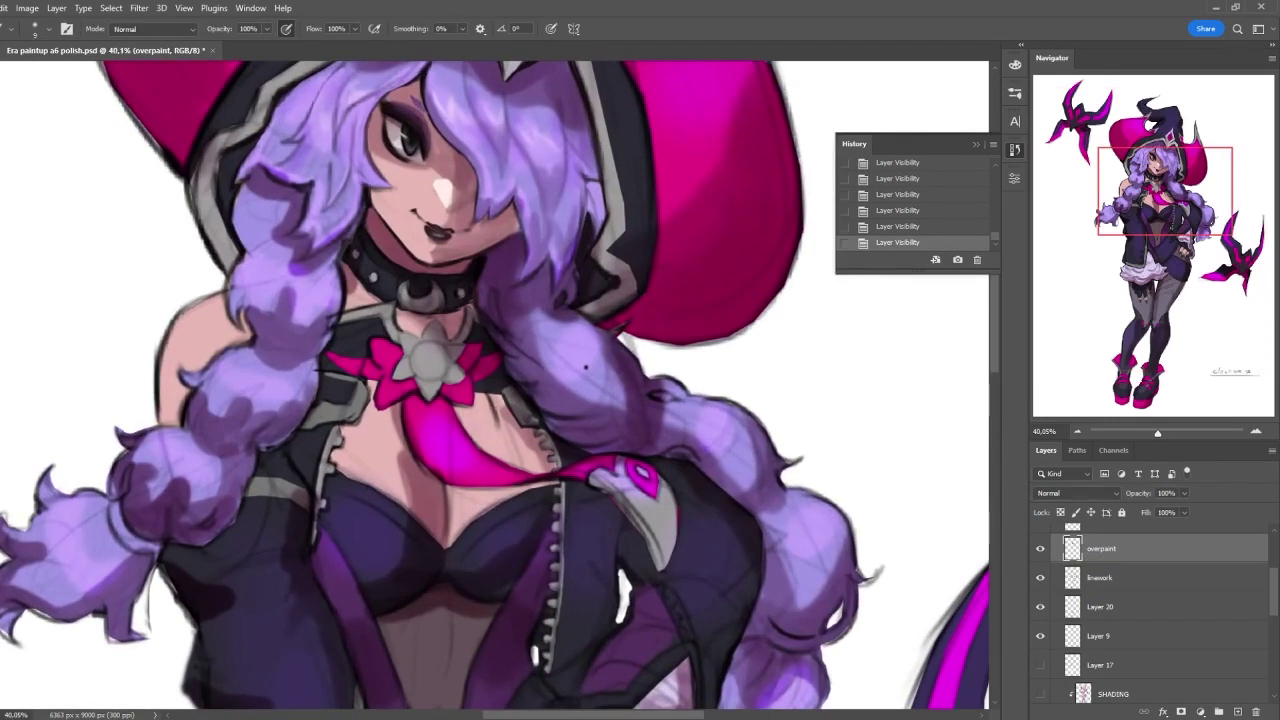
- Repaint and soften the shadows on the upper segments of the braid beside the bare shoulder
drag(308, 330, 290, 281)
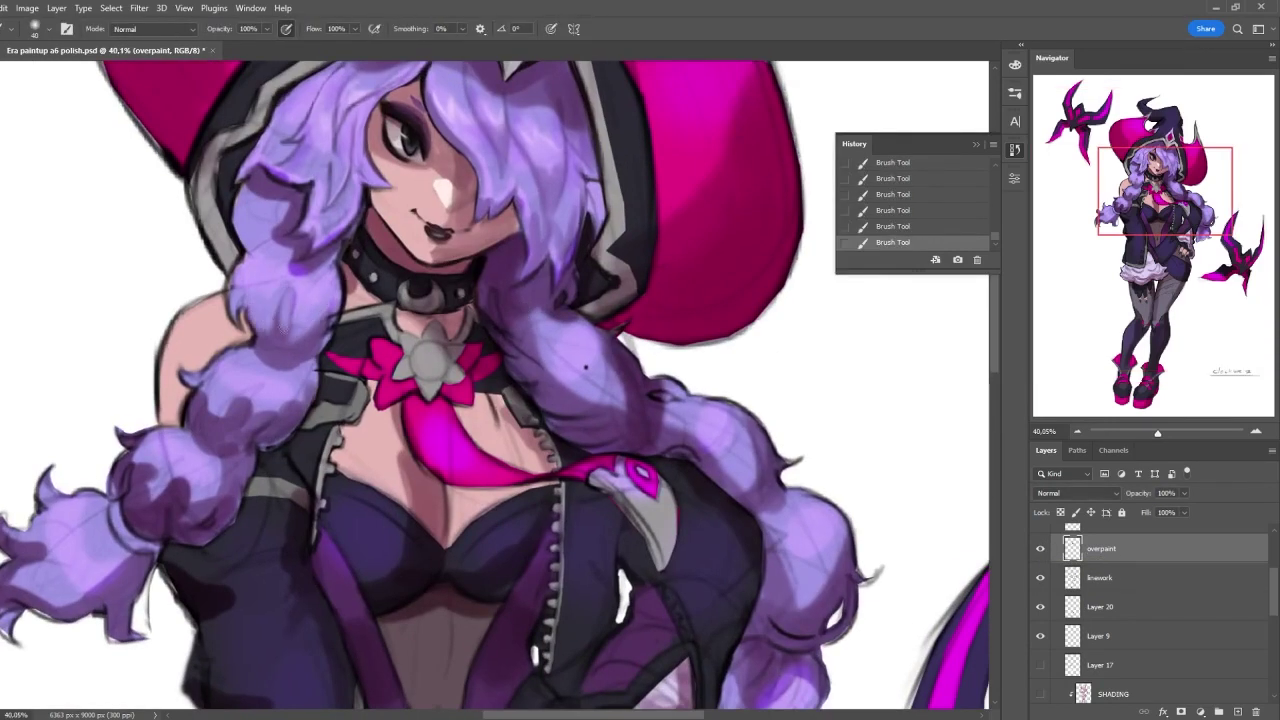
scroll(287, 297, down, 1)
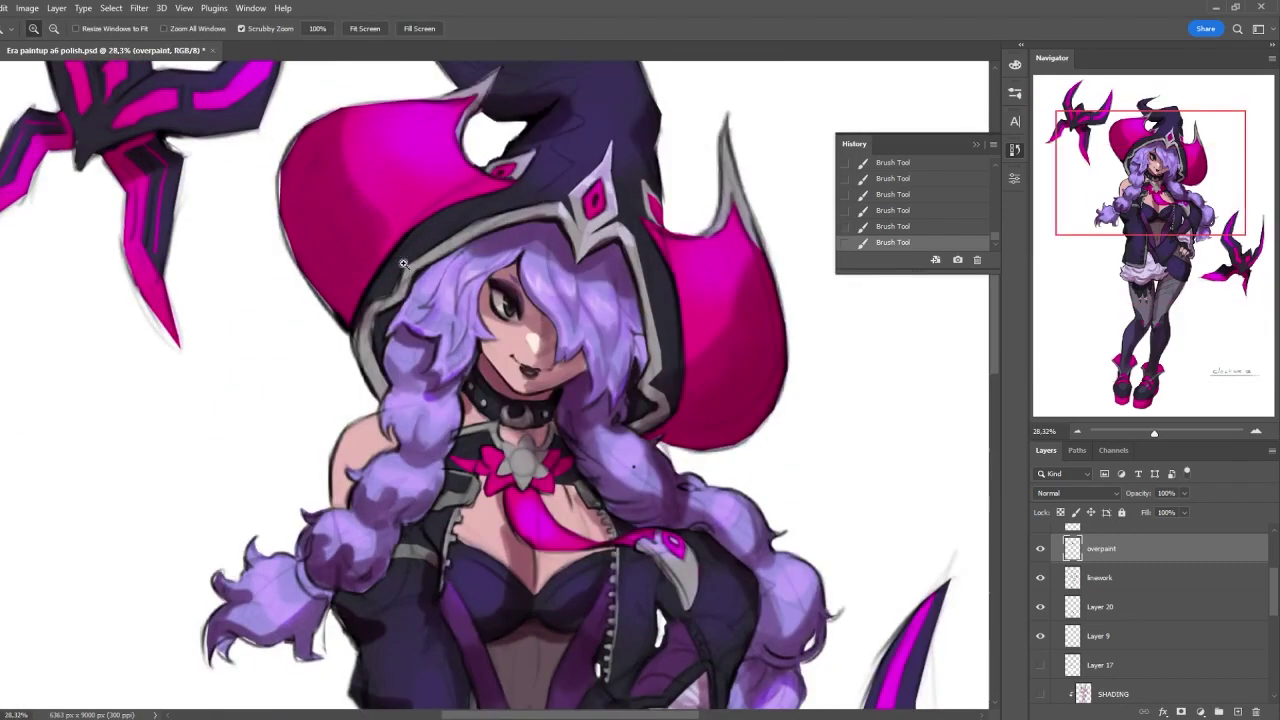
drag(287, 297, 390, 367)
key(bracketright)
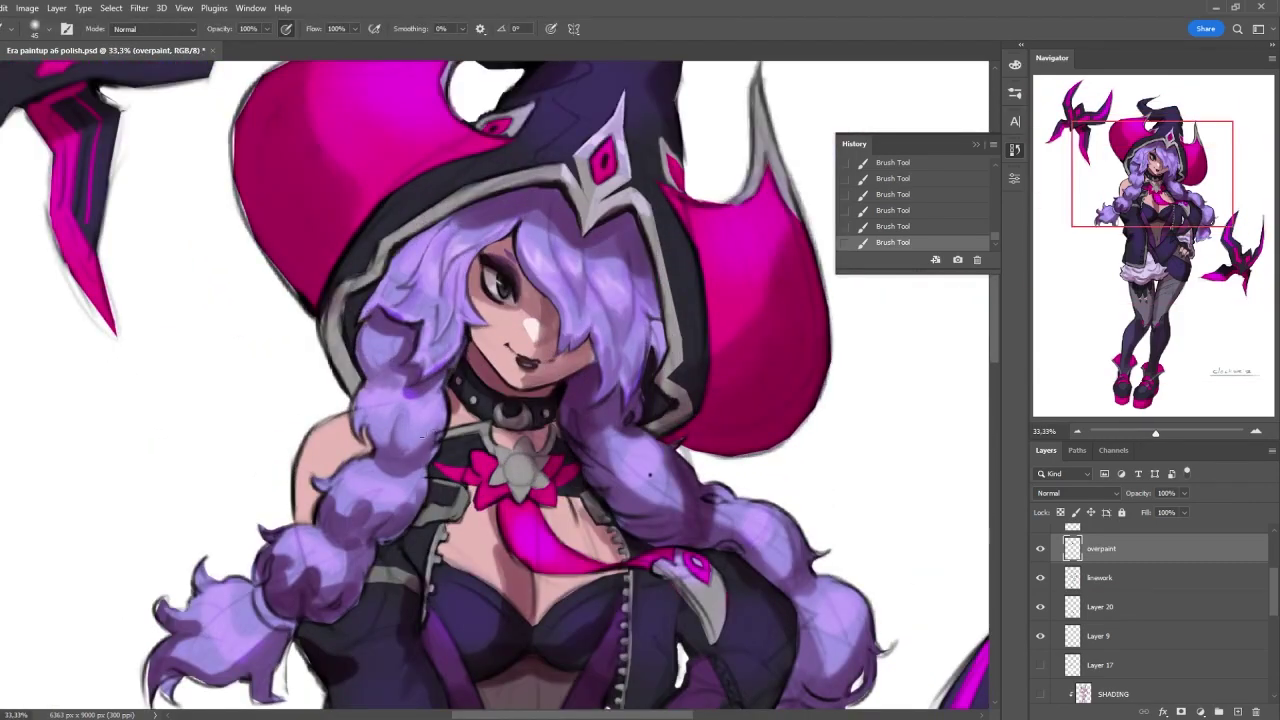
key(z)
scroll(737, 366, down, 4)
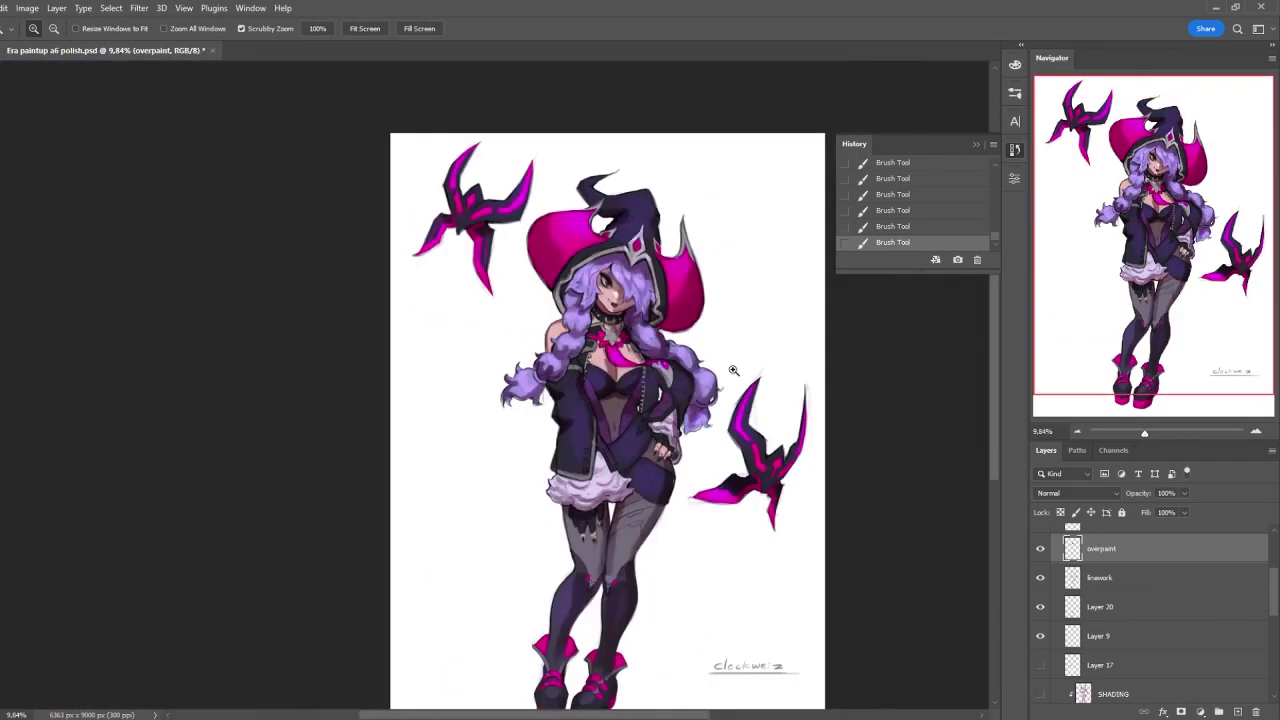
- Paint a reddish shadow along the outer edge of the bare shoulder and refine the neighbouring braid
scroll(576, 262, up, 3)
scroll(576, 262, up, 3)
key(b)
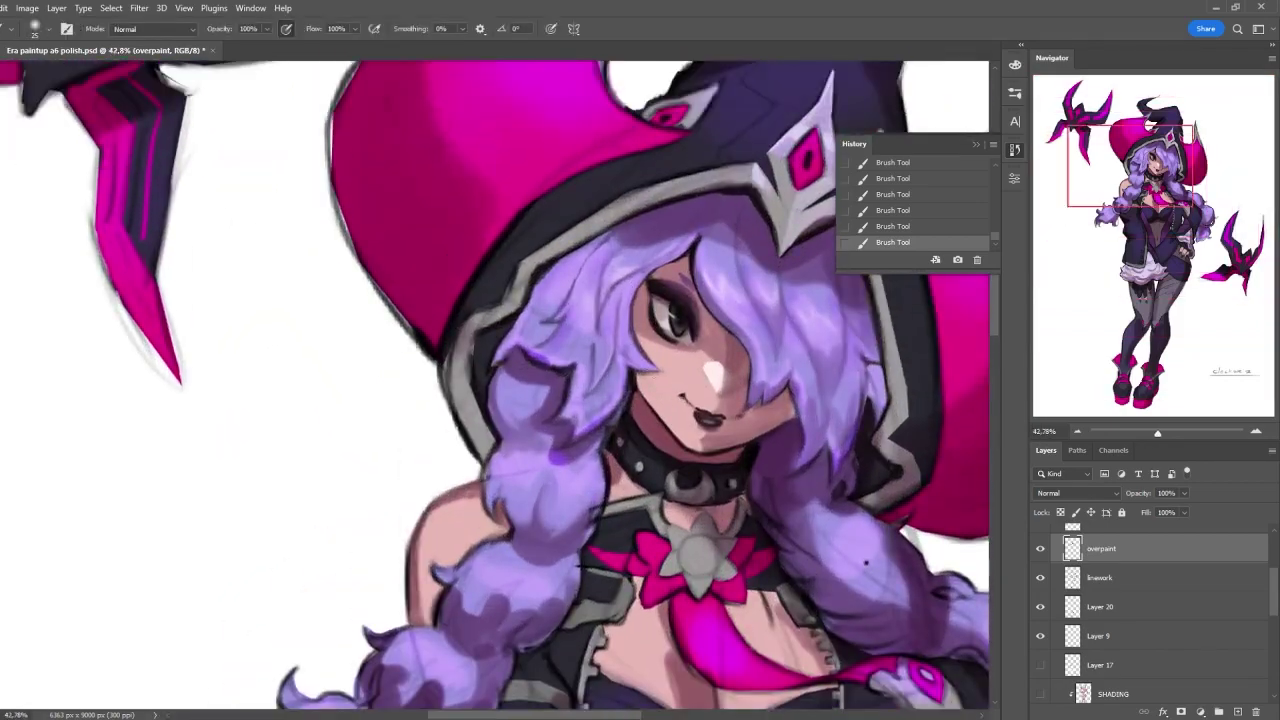
key(z)
scroll(750, 347, up, 2)
scroll(750, 347, down, 4)
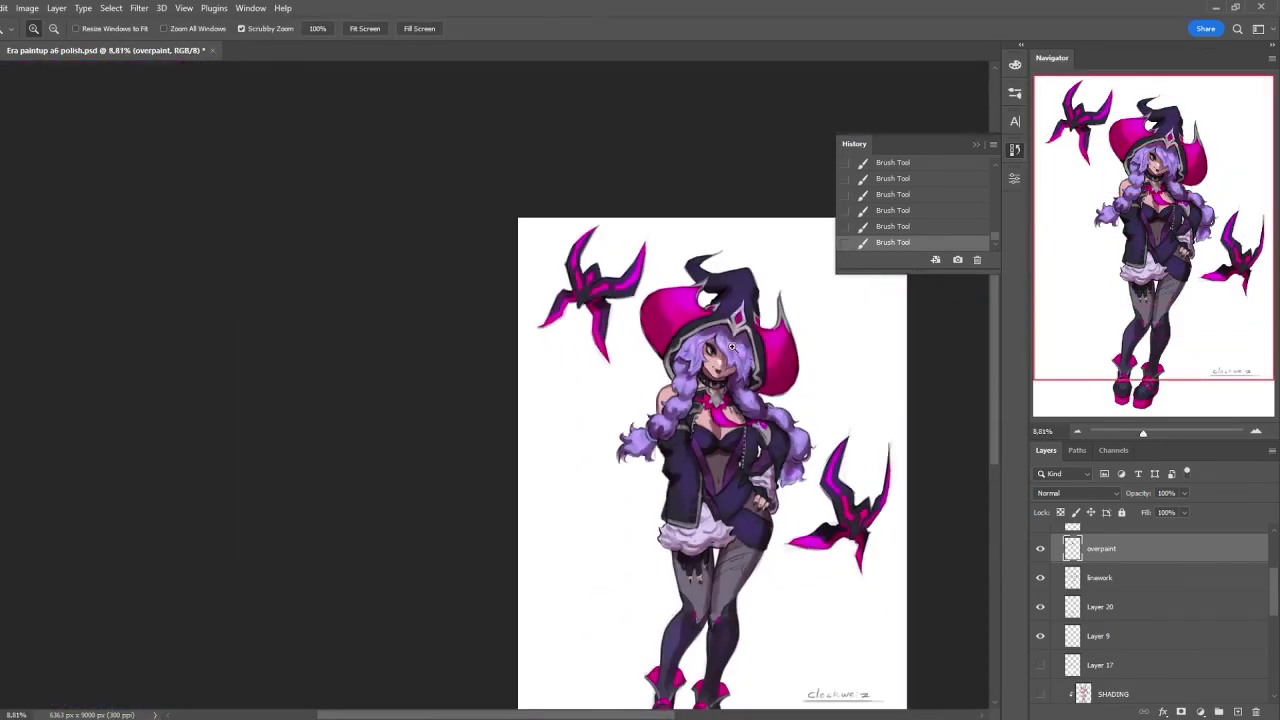
- Review the character's face, hair and hat at different magnifications and save the document
scroll(750, 347, up, 2)
scroll(750, 347, down, 2)
scroll(760, 335, up, 4)
scroll(760, 335, down, 3)
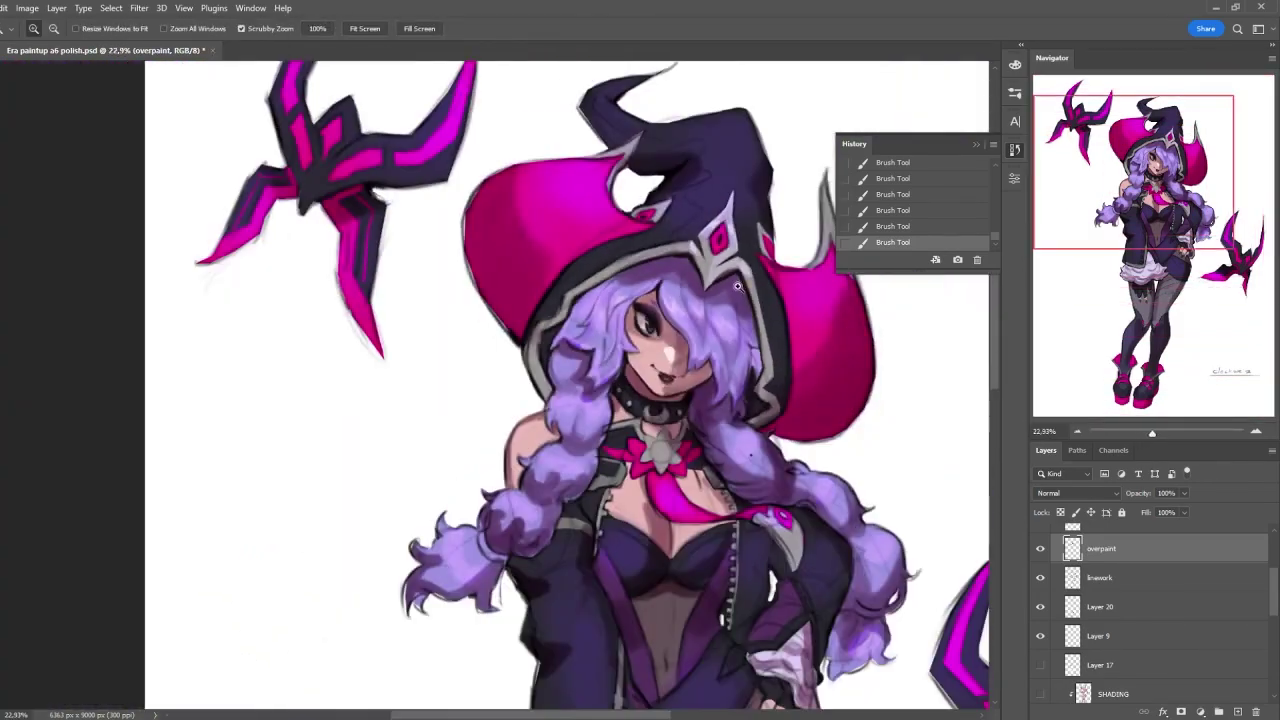
scroll(700, 310, up, 2)
scroll(700, 310, up, 3)
scroll(720, 290, down, 4)
scroll(740, 260, up, 3)
key(ctrl+s)
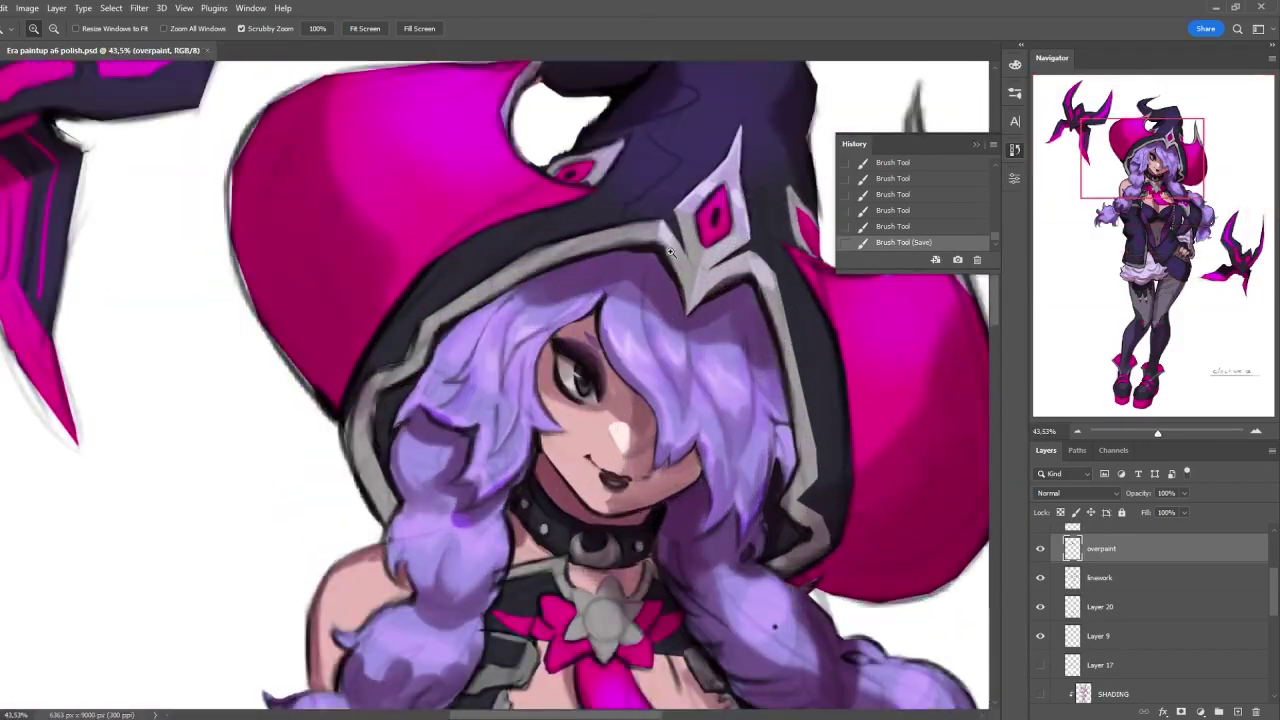
scroll(746, 254, up, 1)
key(i)
key(b)
key(z)
scroll(850, 370, down, 3)
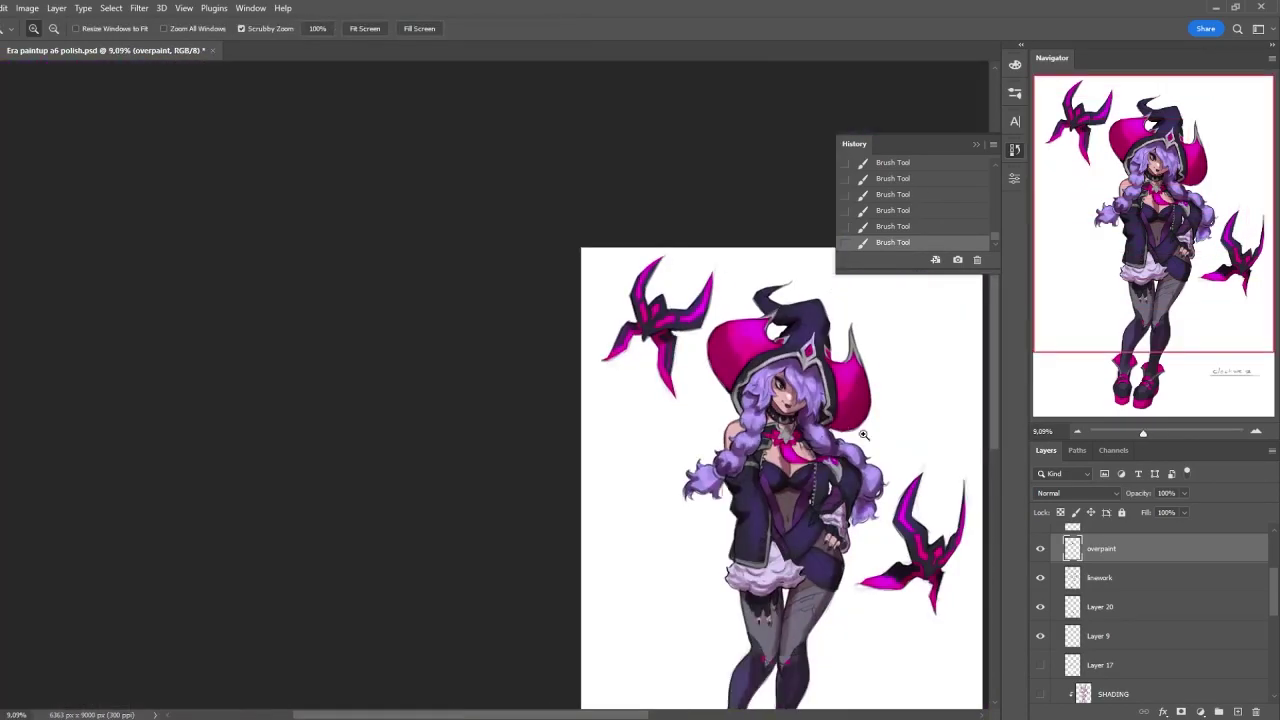
key(ctrl+z)
key(ctrl+z)
key(ctrl+z)
key(ctrl+z)
key(ctrl+z)
scroll(800, 380, up, 4)
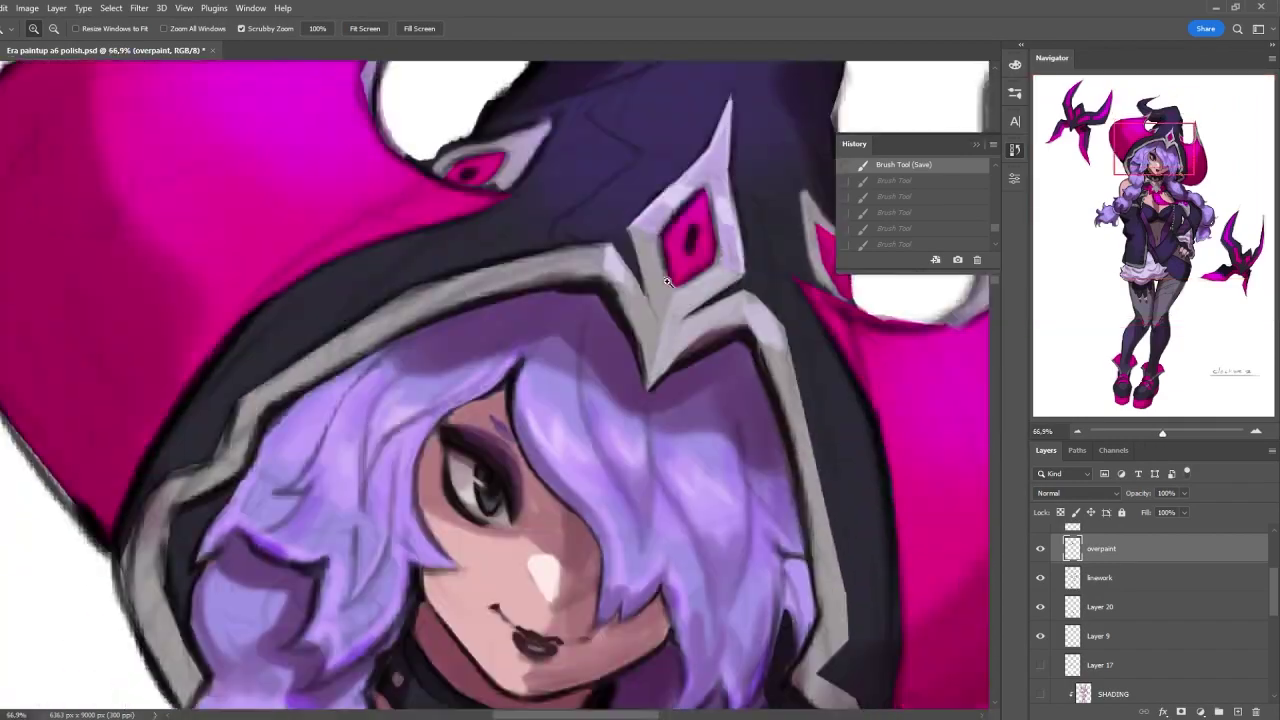
- Toggle the overpaint layer's visibility to compare the painted head and hat with the version underneath
scroll(784, 383, down, 4)
scroll(700, 300, up, 2)
key(b)
mouse_move(1155, 433)
mouse_down()
mouse_move(1175, 433)
mouse_move(1153, 436)
mouse_up()
key(ctrl+comma)
key(ctrl+comma)
key(ctrl+comma)
key(ctrl+comma)
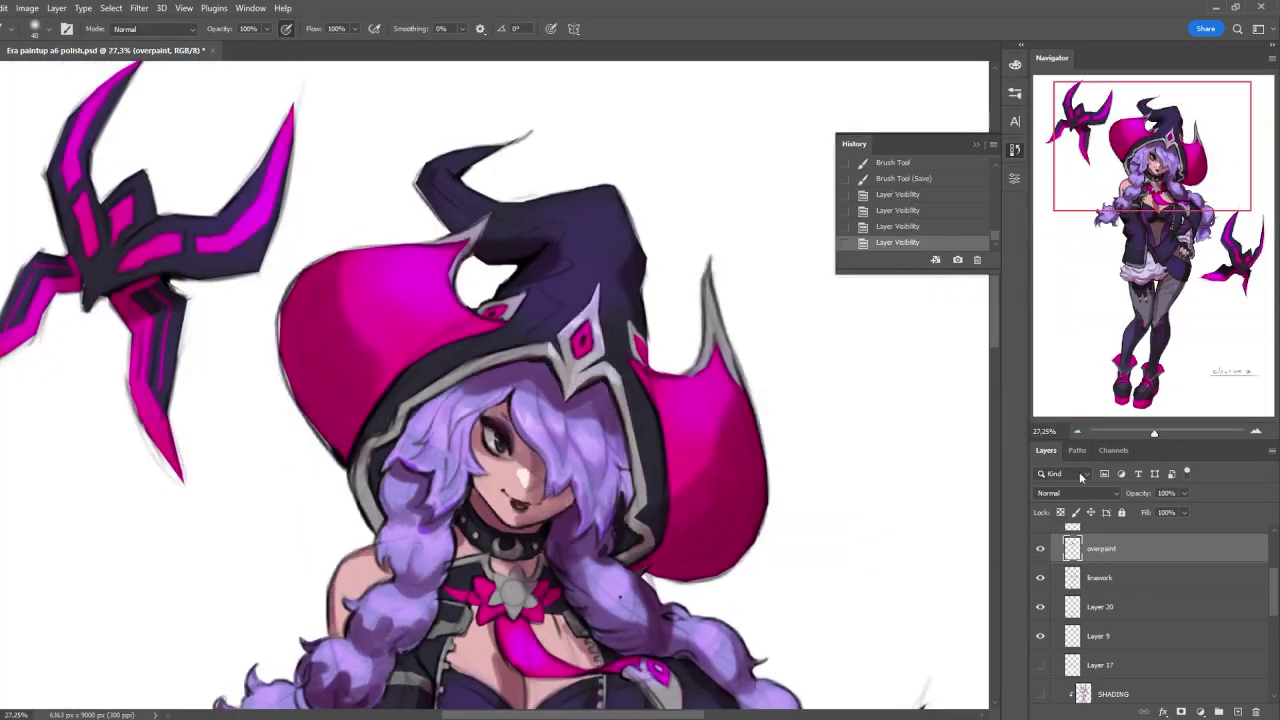
- Paint light facets on the corners of the grey hat trim and block in magenta lining inside the hat beside the hair
scroll(656, 226, down, 3)
scroll(656, 226, up, 5)
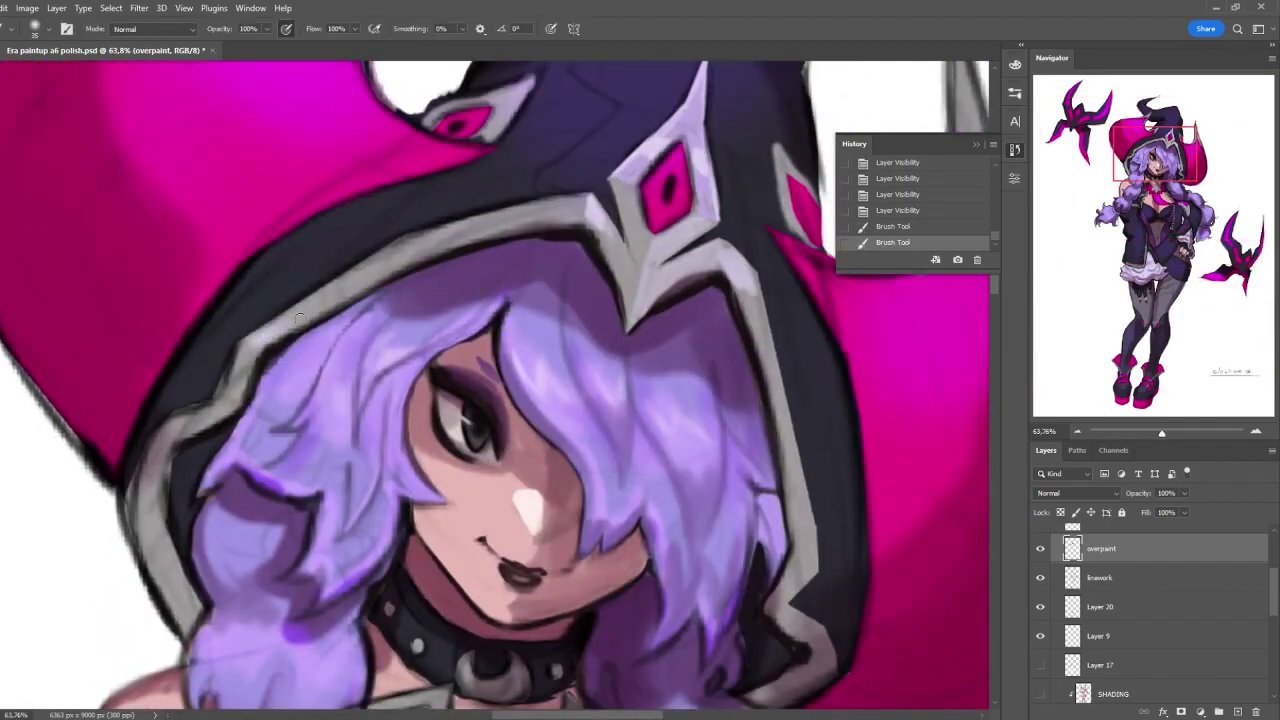
click(299, 318)
mouse_move(1161, 433)
mouse_down()
mouse_move(1147, 440)
mouse_move(1156, 434)
mouse_up()
click(257, 345)
click(330, 366)
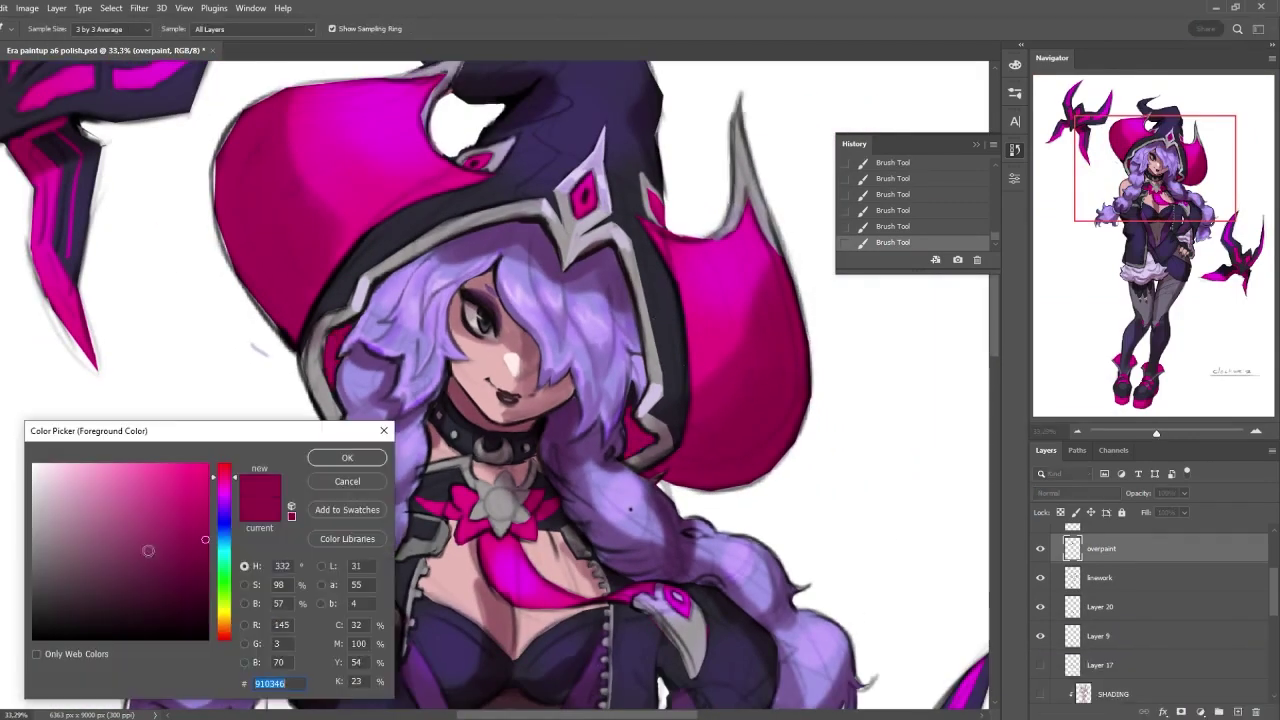
- Select the magenta lining areas inside the hat and fill them with a darker magenta
key(Escape)
scroll(410, 415, up, 3)
key(g)
key(ctrl+comma)
key(ctrl+comma)
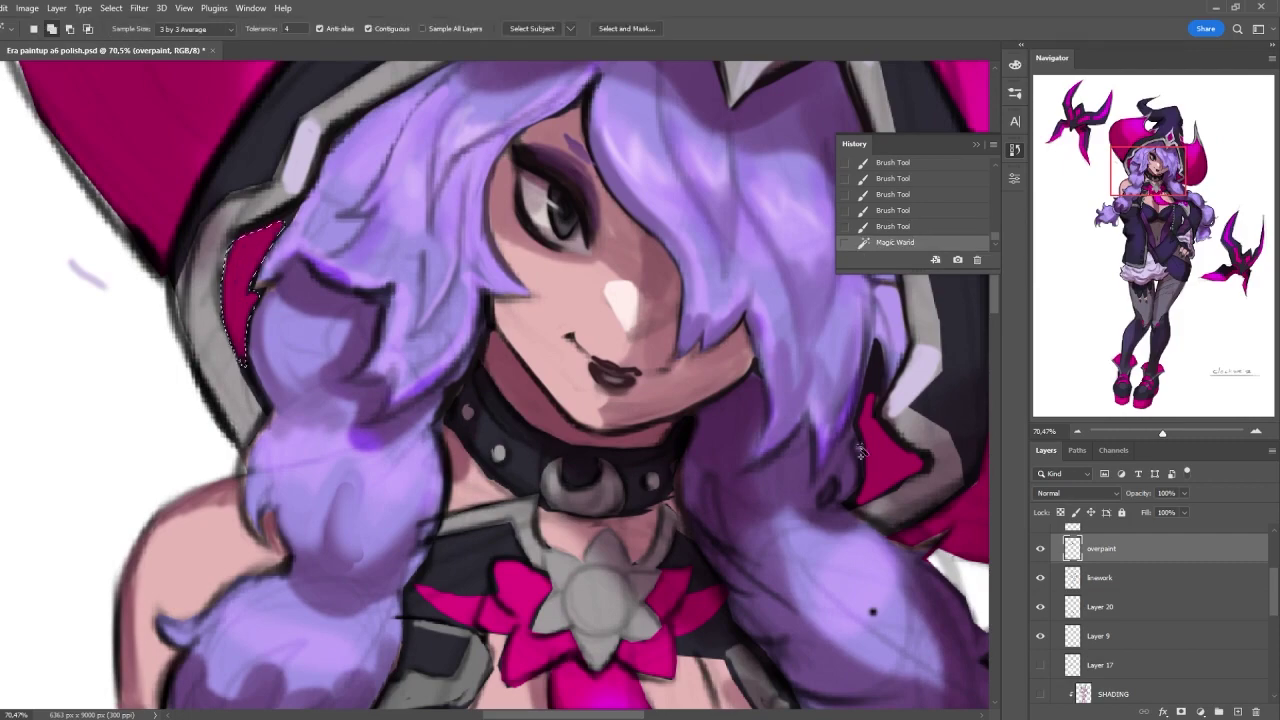
- Compare the result with the overpaint layer hidden and shown, and inspect the hat lining, face and collar brooch
scroll(857, 610, down, 7)
click(1040, 548)
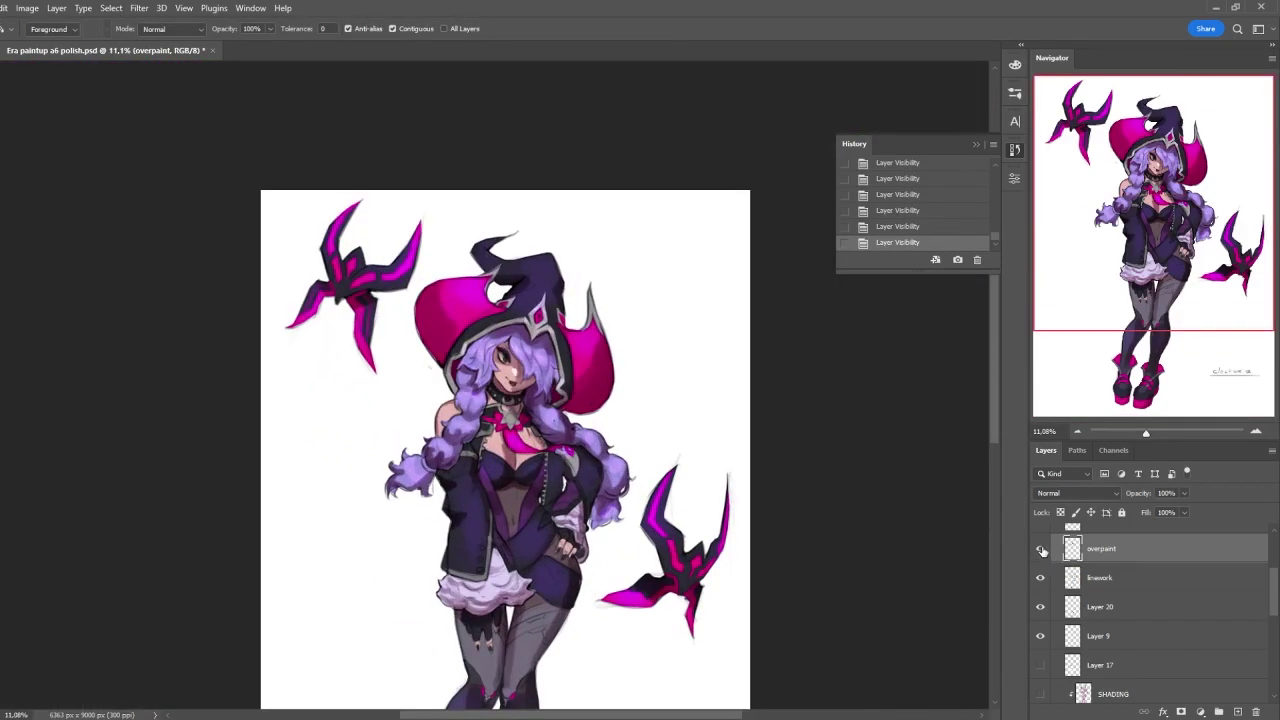
click(1040, 548)
key(i)
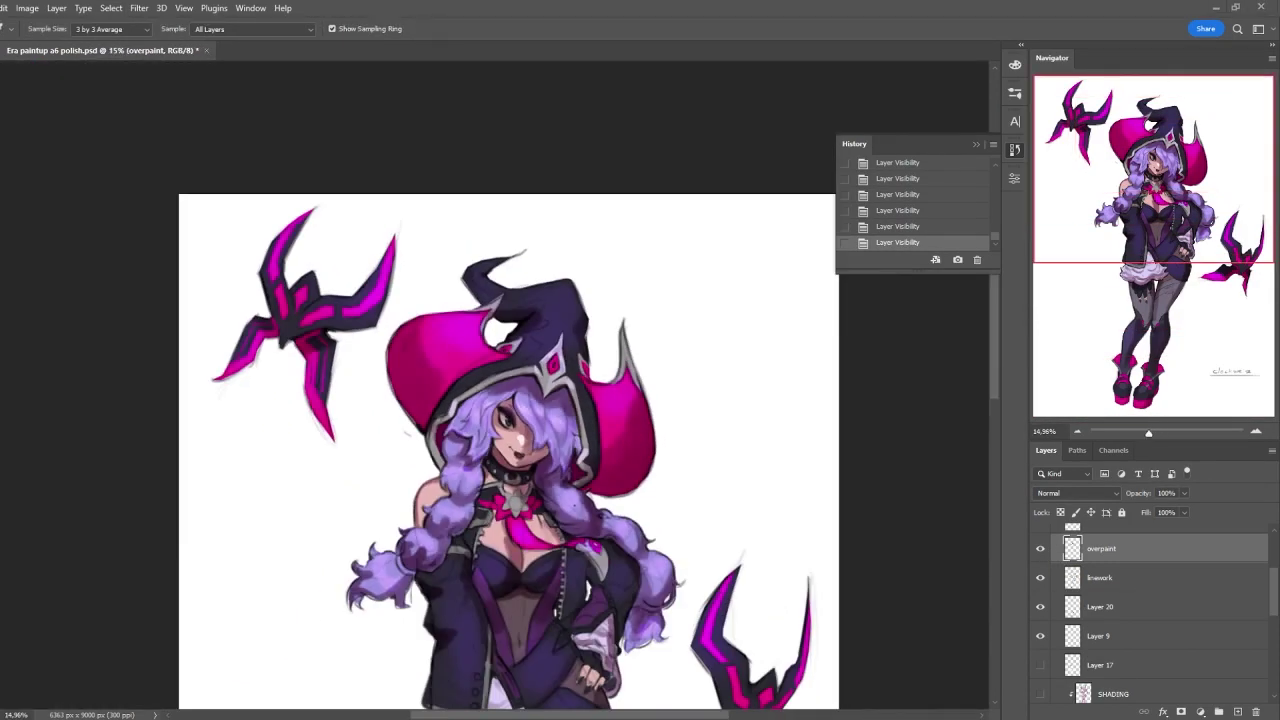
scroll(520, 480, up, 3)
scroll(520, 480, up, 3)
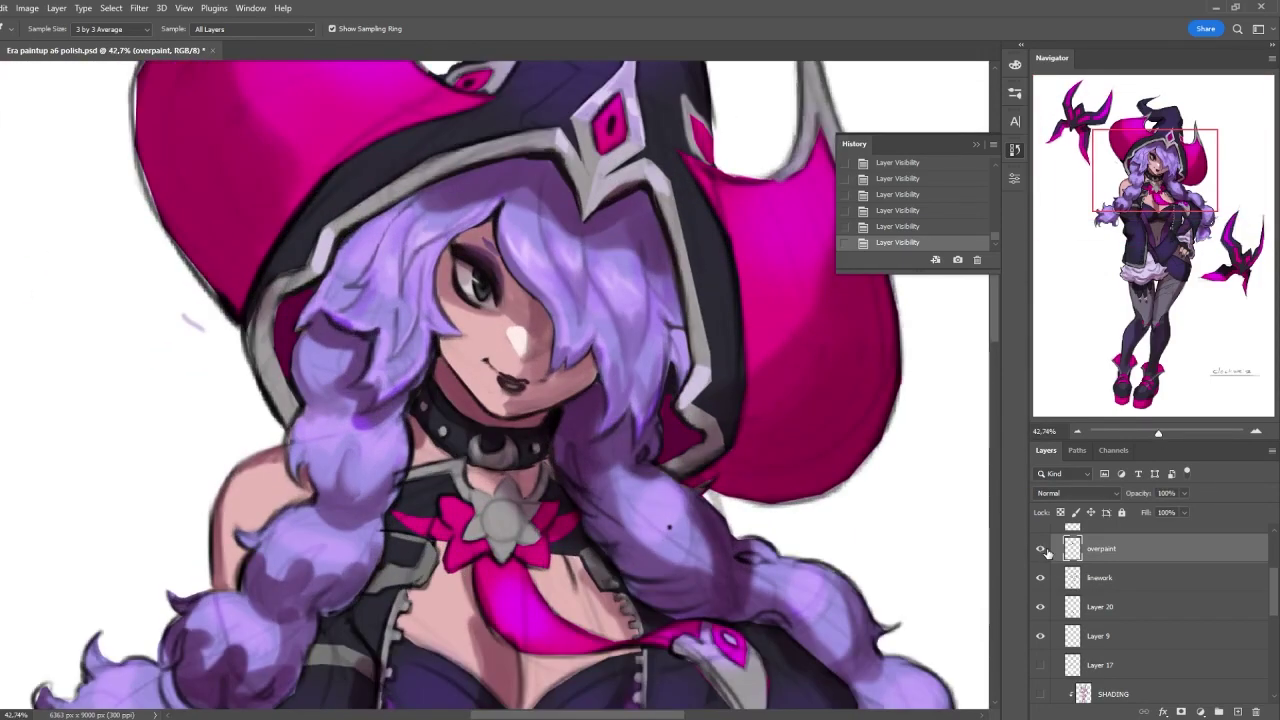
key(ctrl+0)
scroll(481, 395, up, 6)
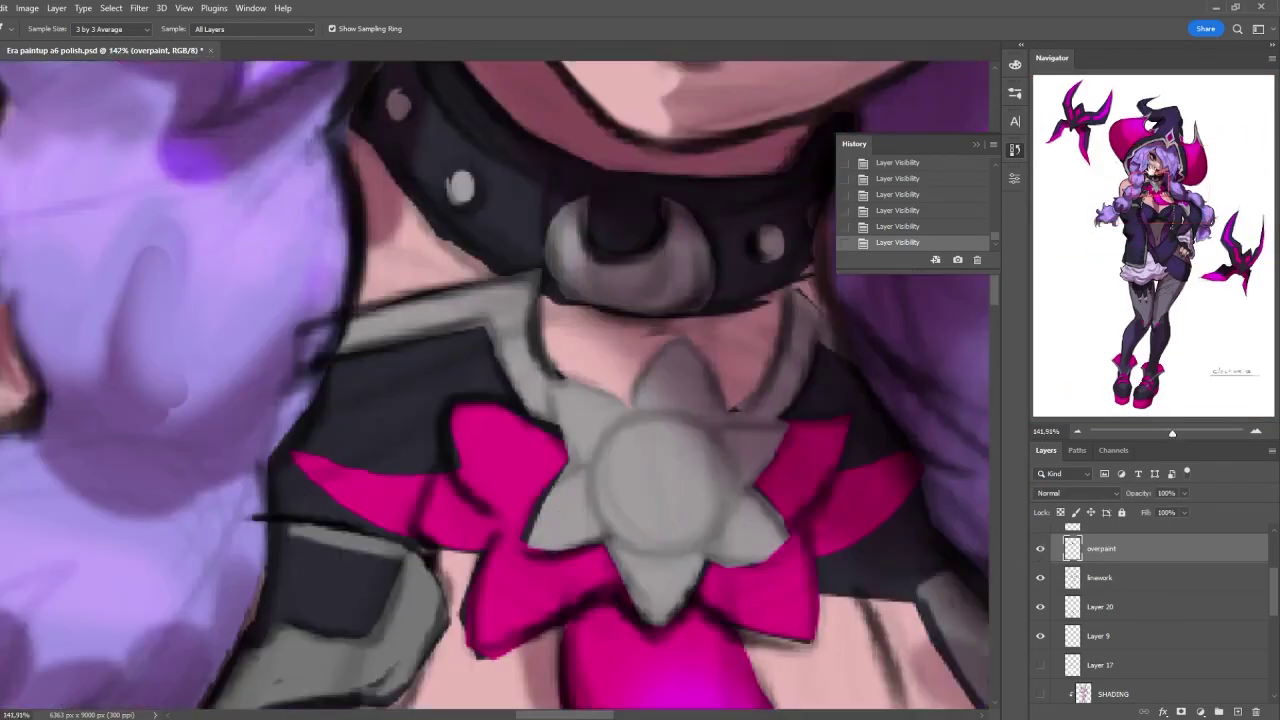
- Add a small brush touch to the hair over the face and save the document
drag(700, 150, 470, 640)
key(b)
click(585, 196)
key(ctrl+z)
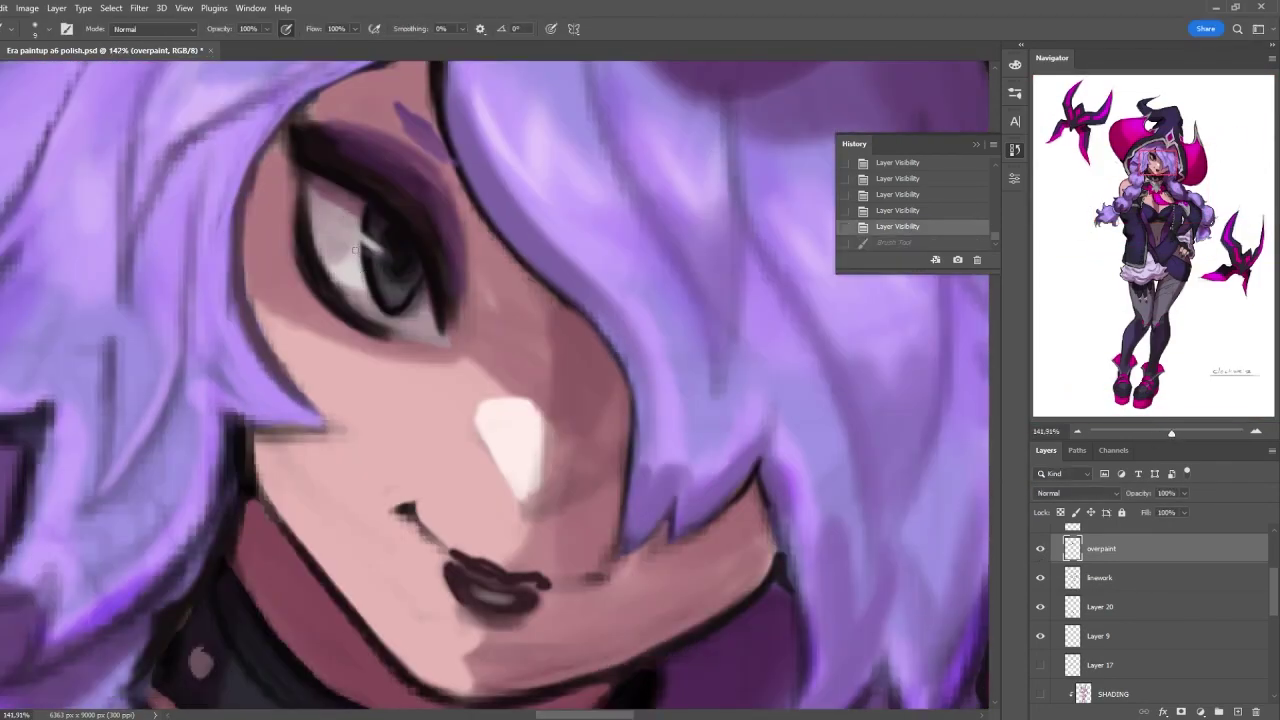
key(ctrl+shift+z)
key(ctrl+0)
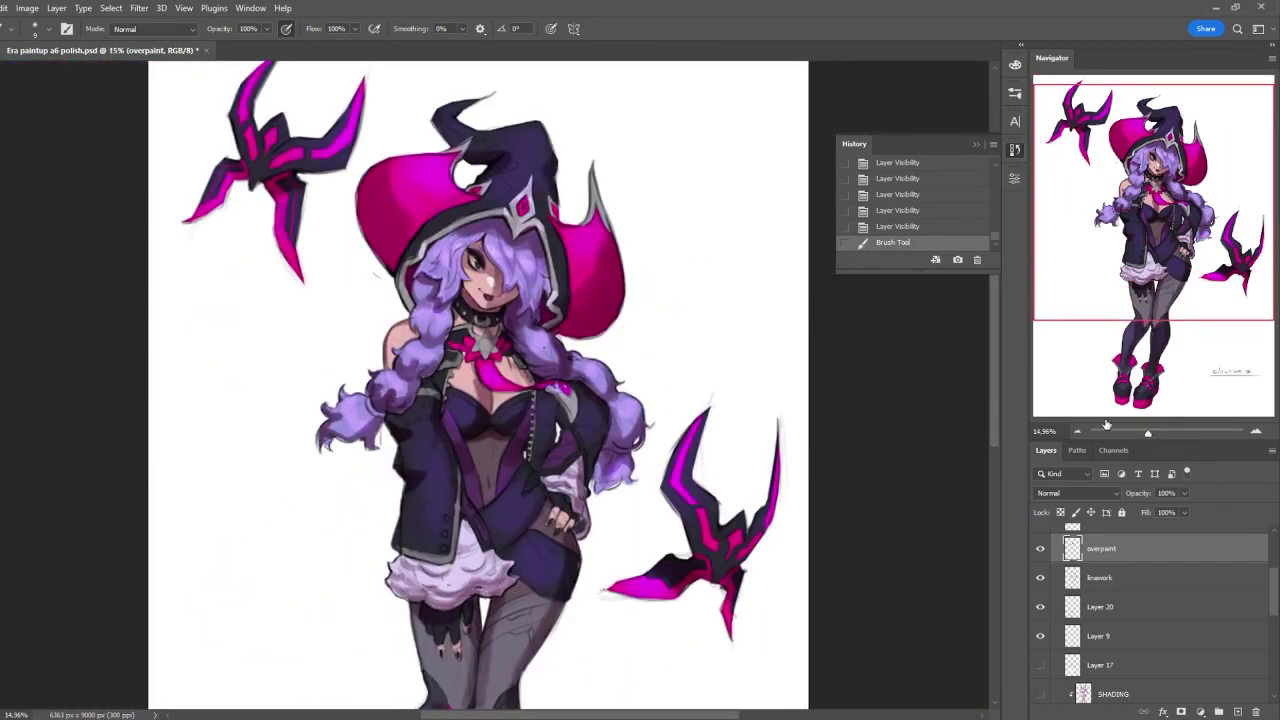
mouse_move(1148, 431)
mouse_down()
mouse_move(1172, 431)
mouse_move(1152, 431)
mouse_up()
key(ctrl+s)
scroll(445, 380, up, 5)
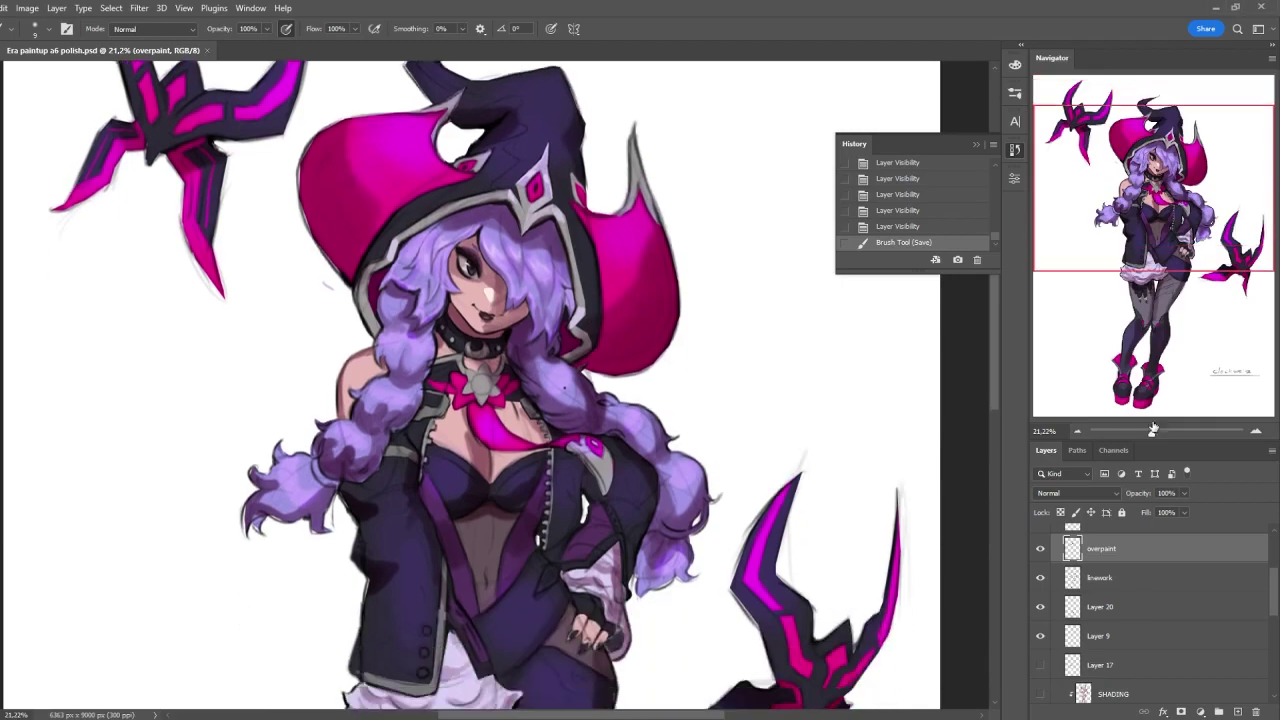
- Paint light lavender highlights on the fringe and upper braids, and colour the tie at the shorter braid's end magenta
key(bracketright)
key(bracketright)
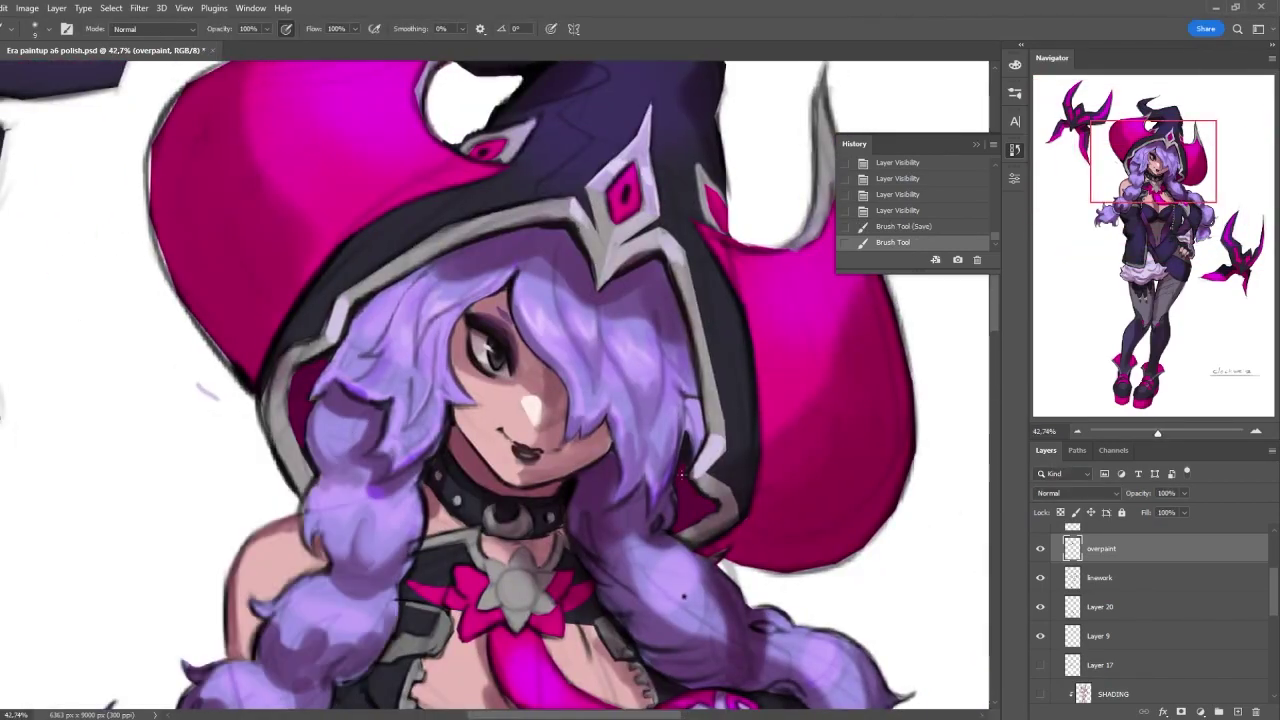
click(684, 597)
scroll(600, 450, down, 5)
scroll(508, 408, up, 2)
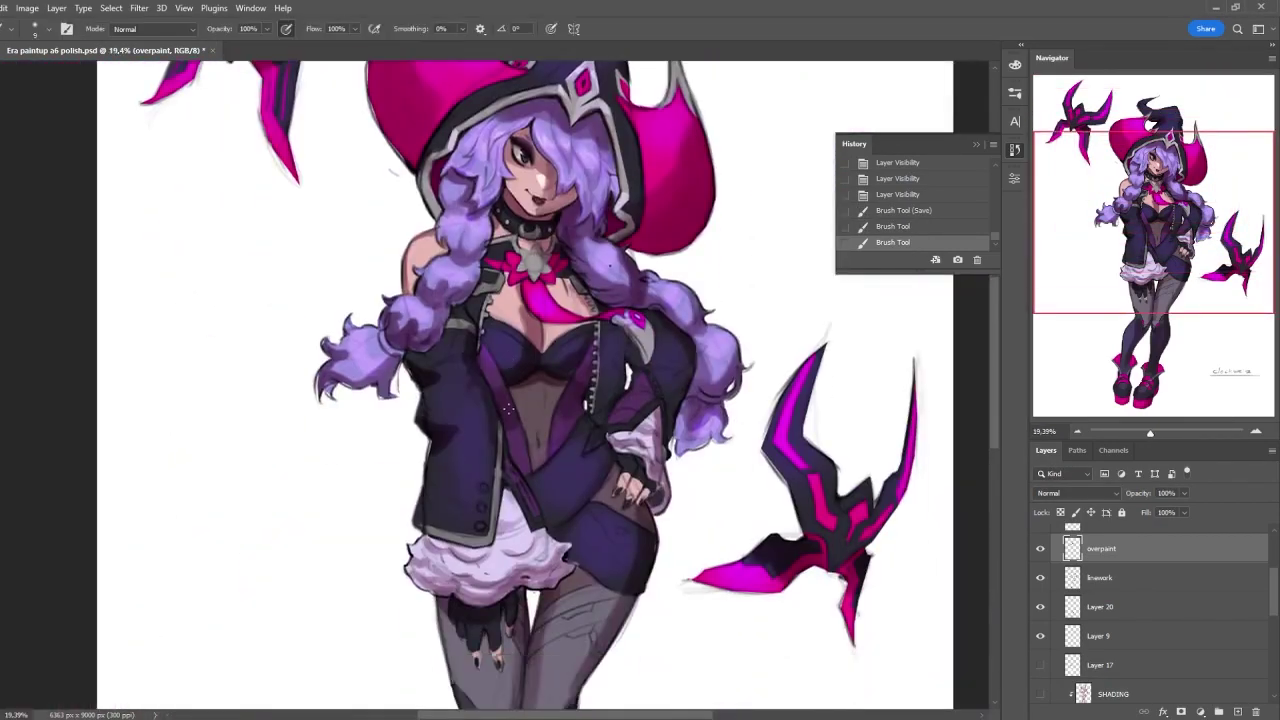
scroll(520, 390, down, 2)
scroll(550, 330, up, 4)
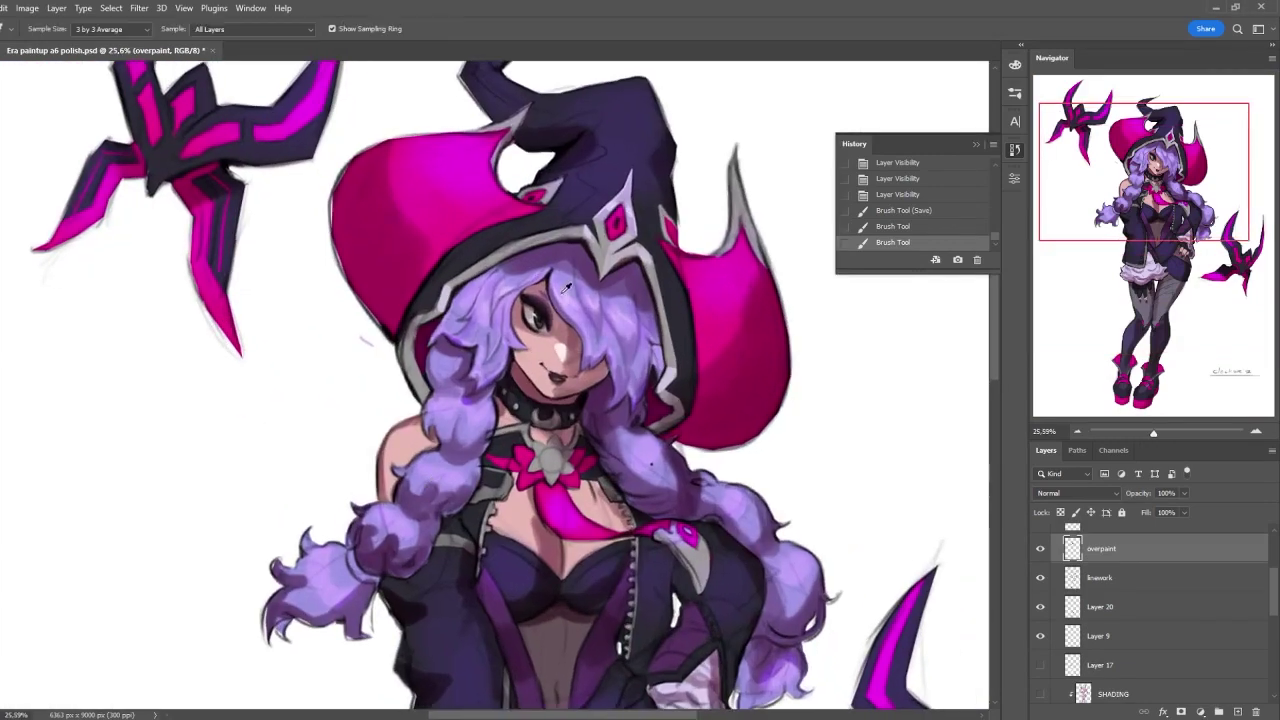
drag(566, 288, 520, 295)
drag(500, 298, 470, 300)
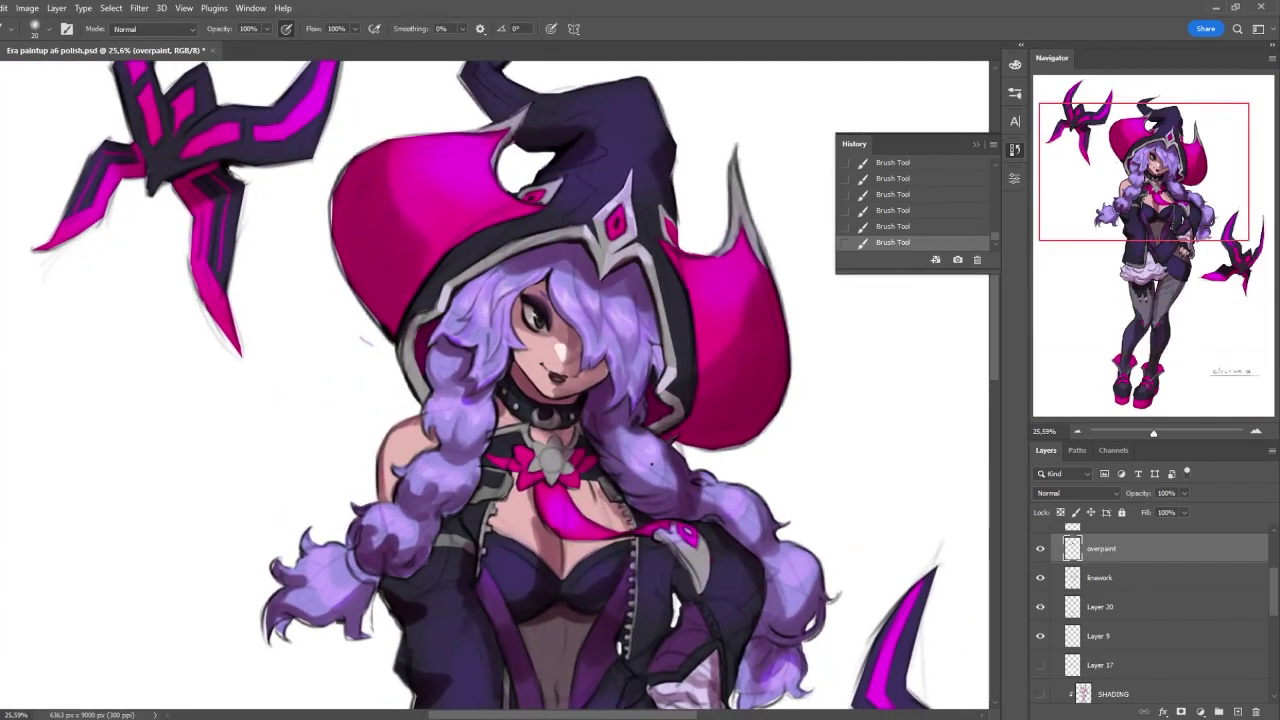
scroll(500, 390, down, 1)
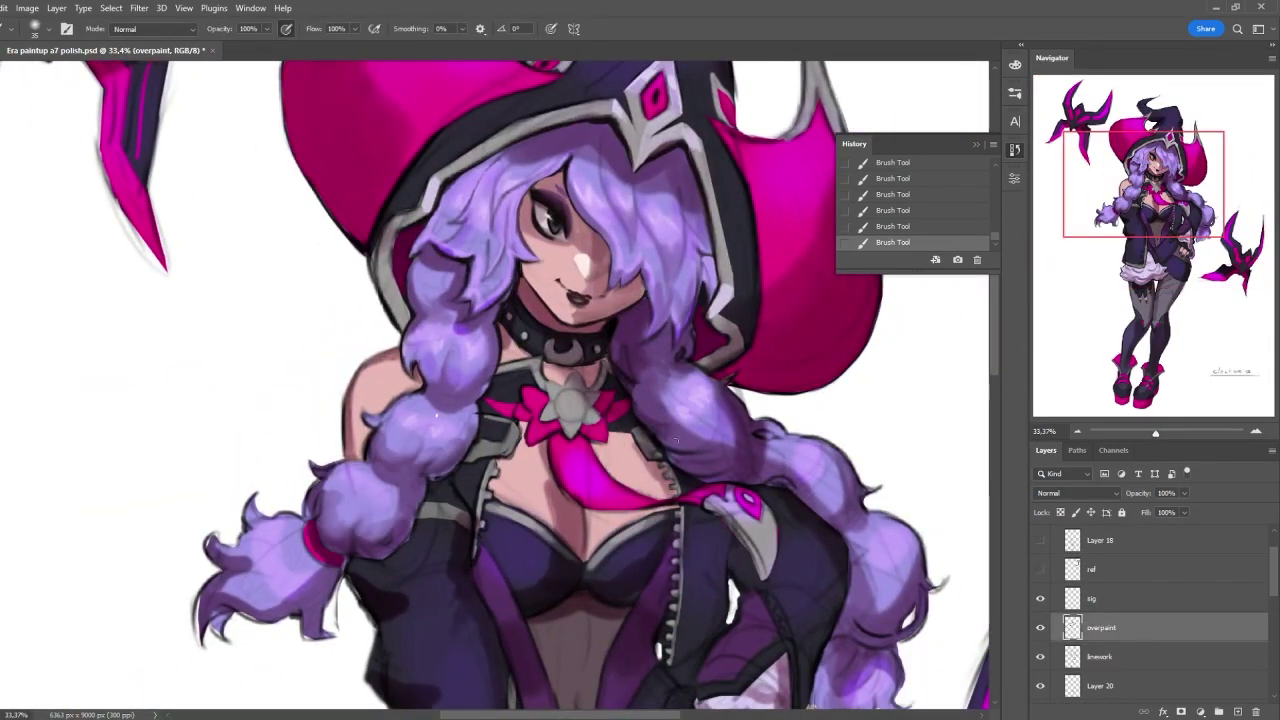
- Brighten the rounded segments of both braids with soft pale lavender highlights down to their tips
scroll(676, 440, down, 5)
scroll(686, 340, up, 7)
key(bracketright)
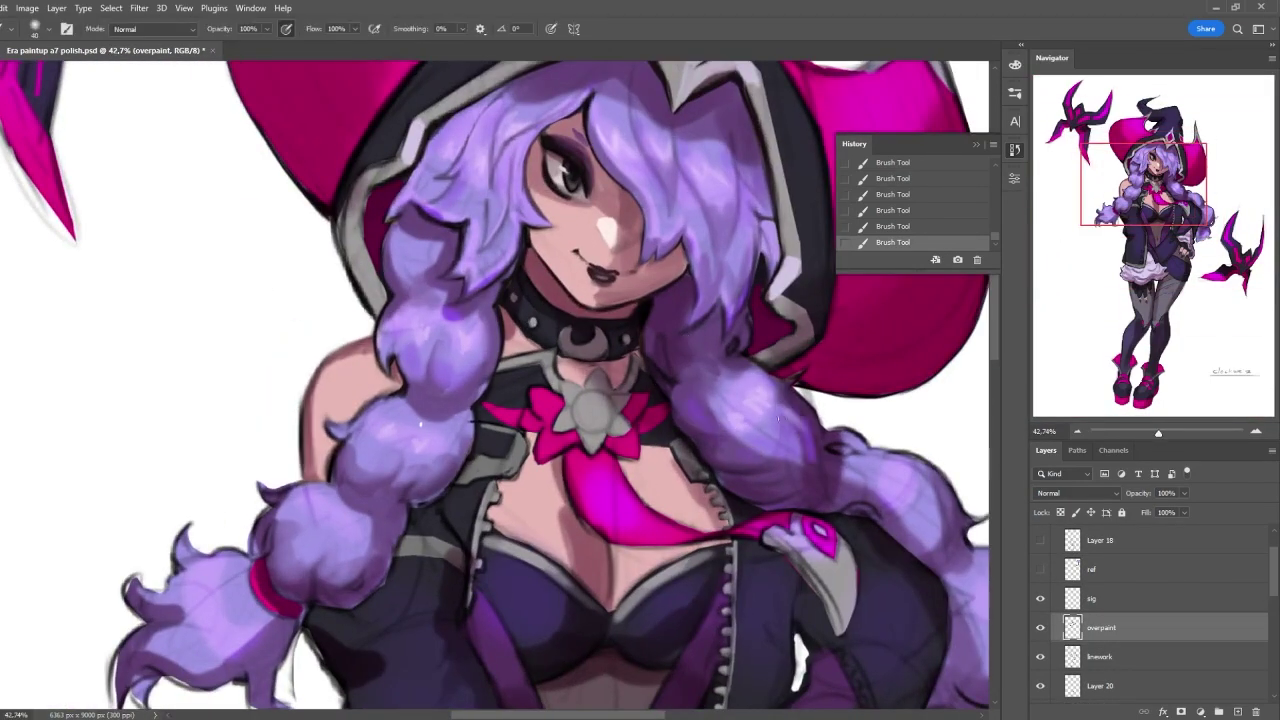
scroll(500, 386, up, 2)
drag(920, 520, 585, 135)
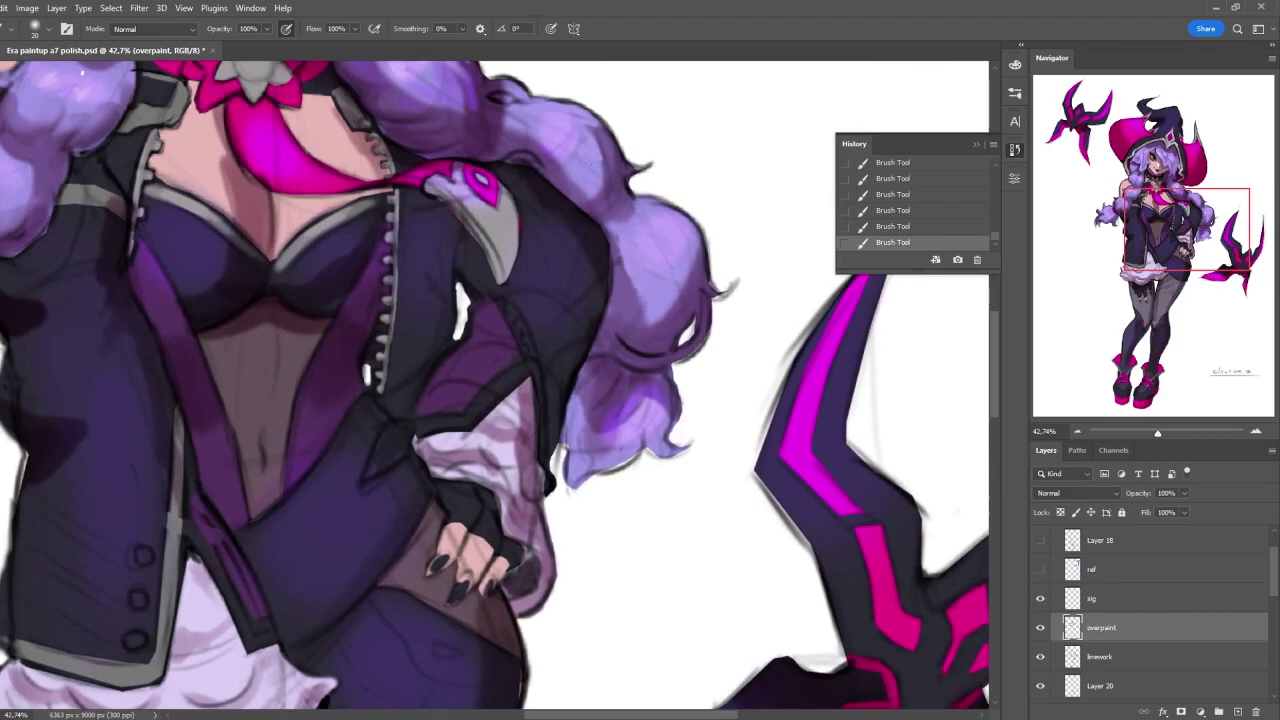
scroll(641, 231, down, 5)
scroll(470, 270, up, 3)
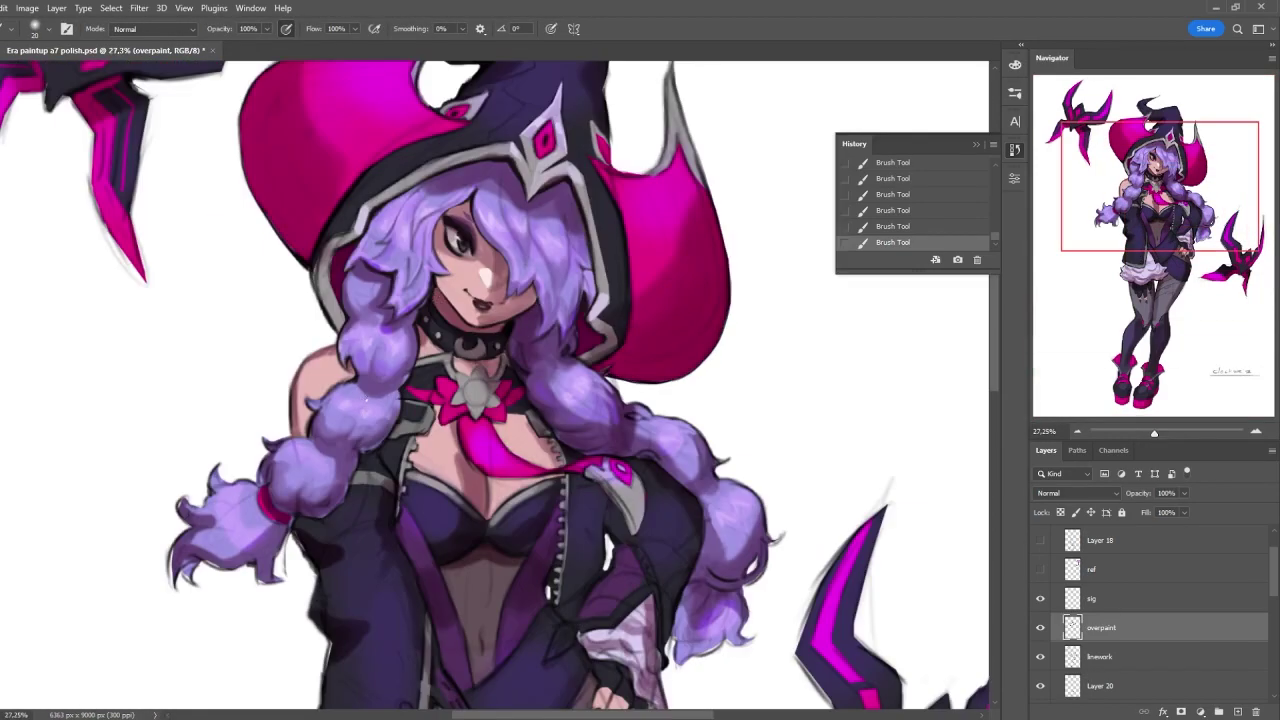
key(bracketleft)
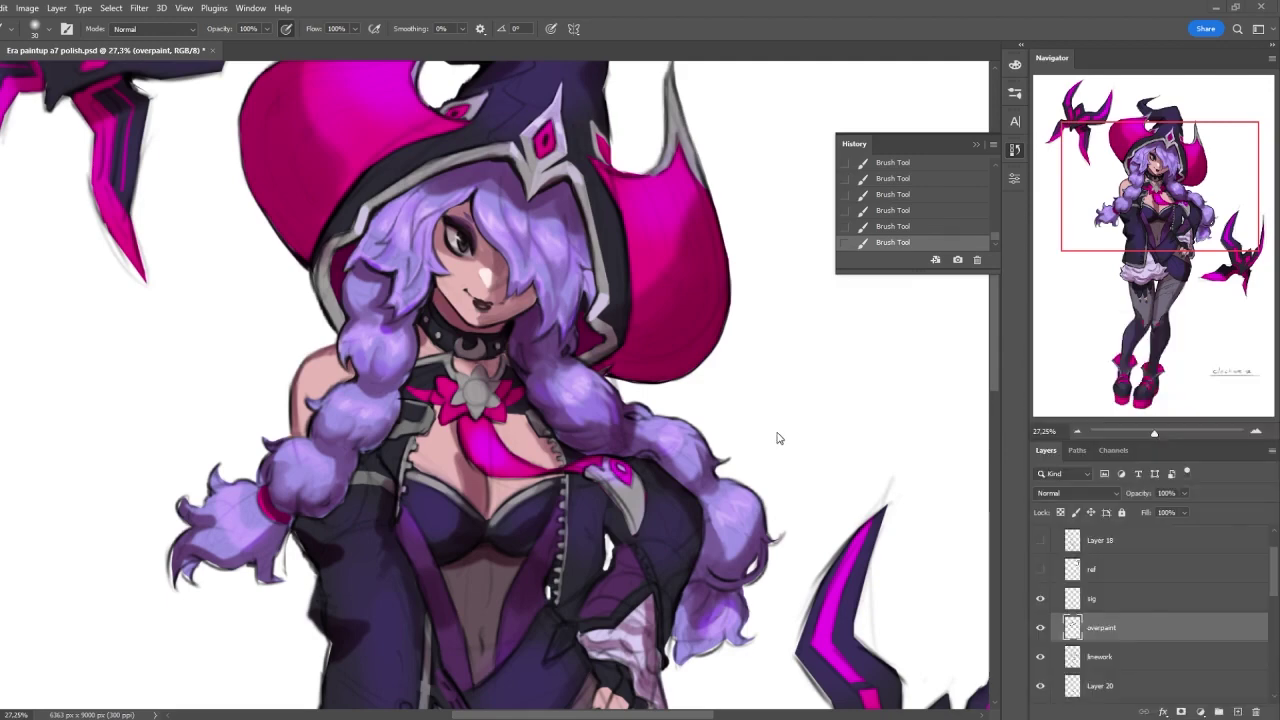
- Erase stray marks on the overpaint layer around the braids, jacket and chest
scroll(774, 440, down, 2)
scroll(414, 515, up, 2)
key(bracketleft)
key(bracketleft)
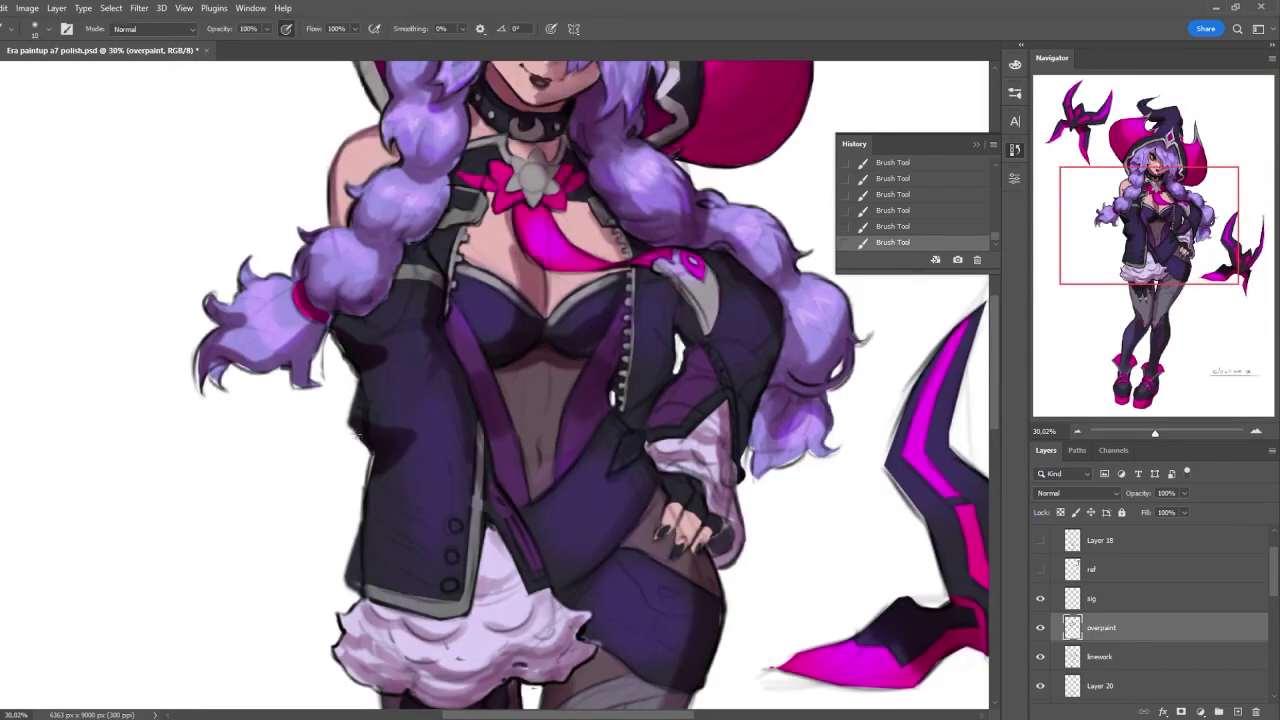
scroll(889, 483, up, 1)
scroll(889, 483, down, 1)
key(e)
key(alt+bracketleft)
mouse_move(519, 388)
mouse_down()
mouse_move(519, 426)
mouse_move(496, 432)
mouse_up()
drag(411, 434, 411, 392)
drag(428, 382, 412, 396)
scroll(600, 400, down, 3)
click(1100, 627)
scroll(640, 300, up, 3)
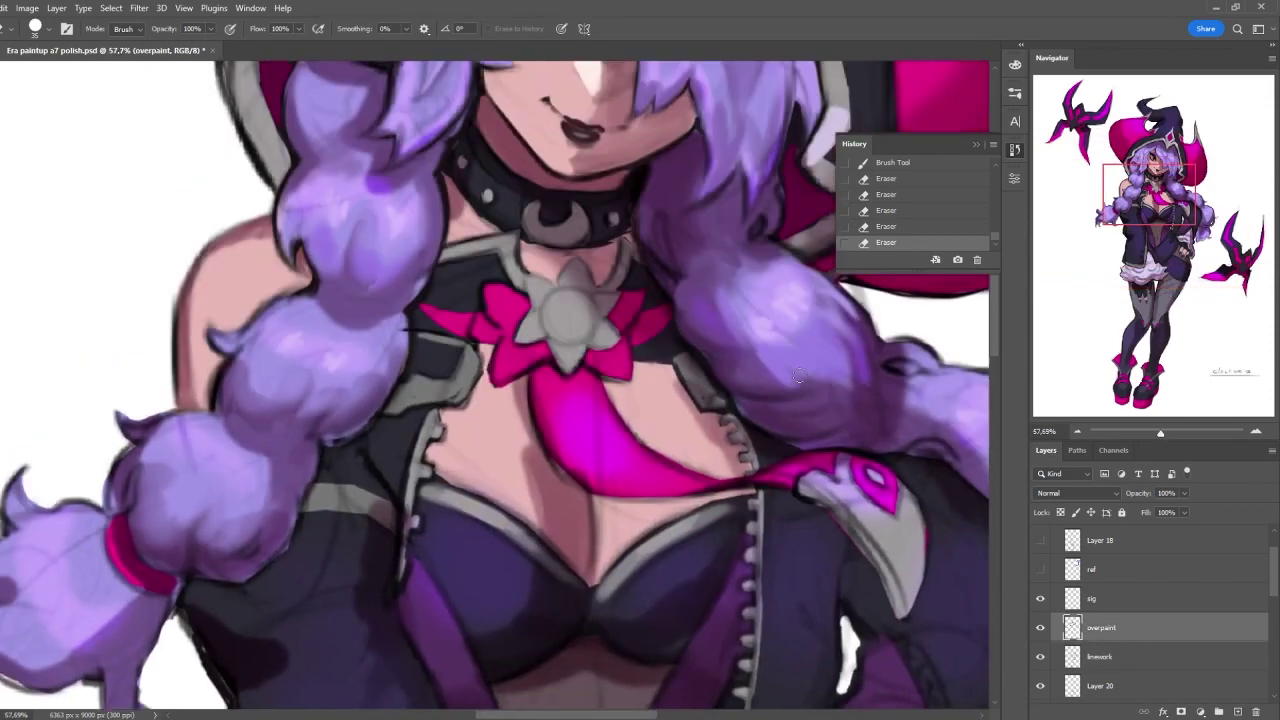
drag(672, 340, 680, 384)
- Paint soft blue-purple highlights on the bodice cups and the jacket sleeves
key(z)
drag(820, 300, 751, 298)
scroll(751, 298, up, 5)
scroll(730, 400, down, 3)
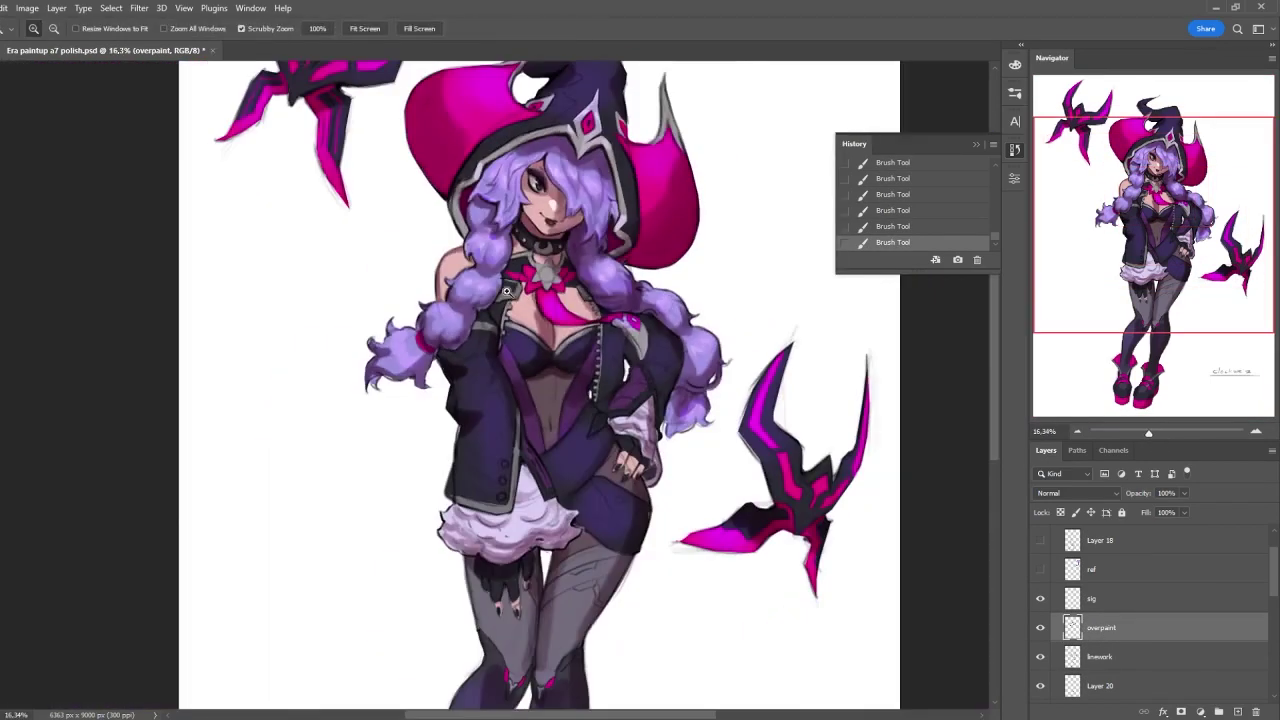
scroll(720, 440, up, 3)
key(b)
scroll(718, 455, down, 3)
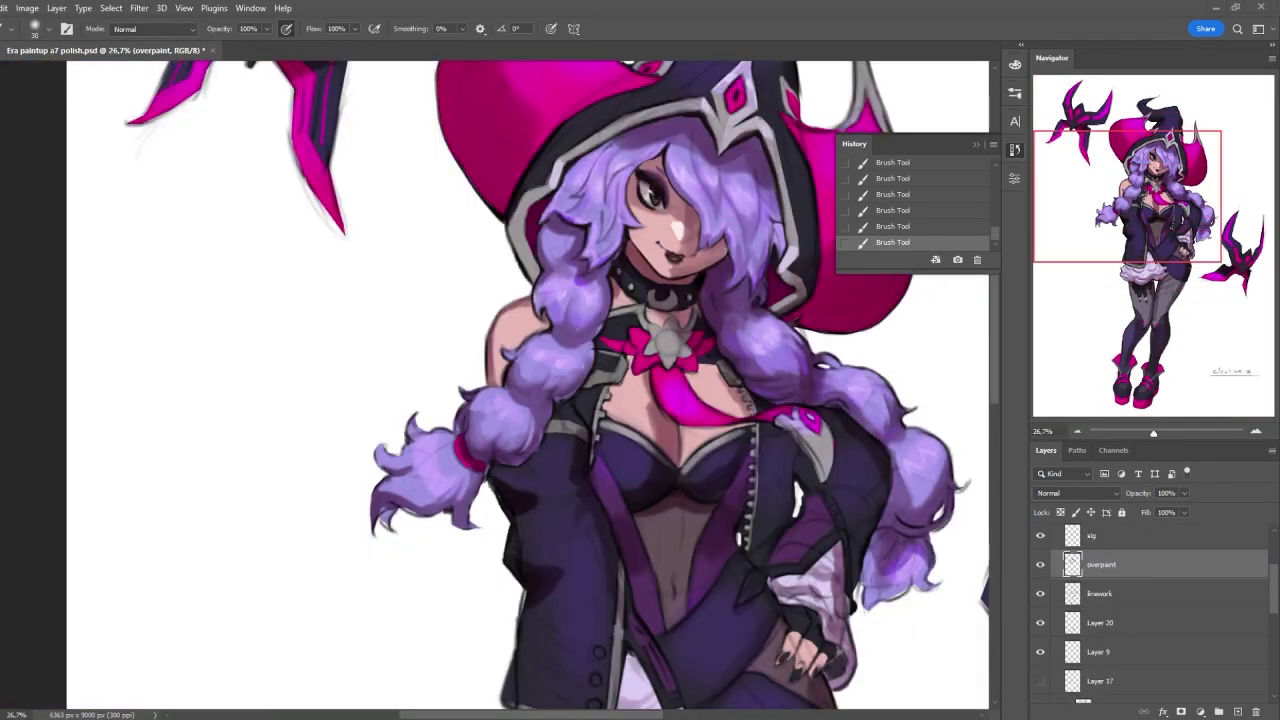
drag(720, 440, 716, 395)
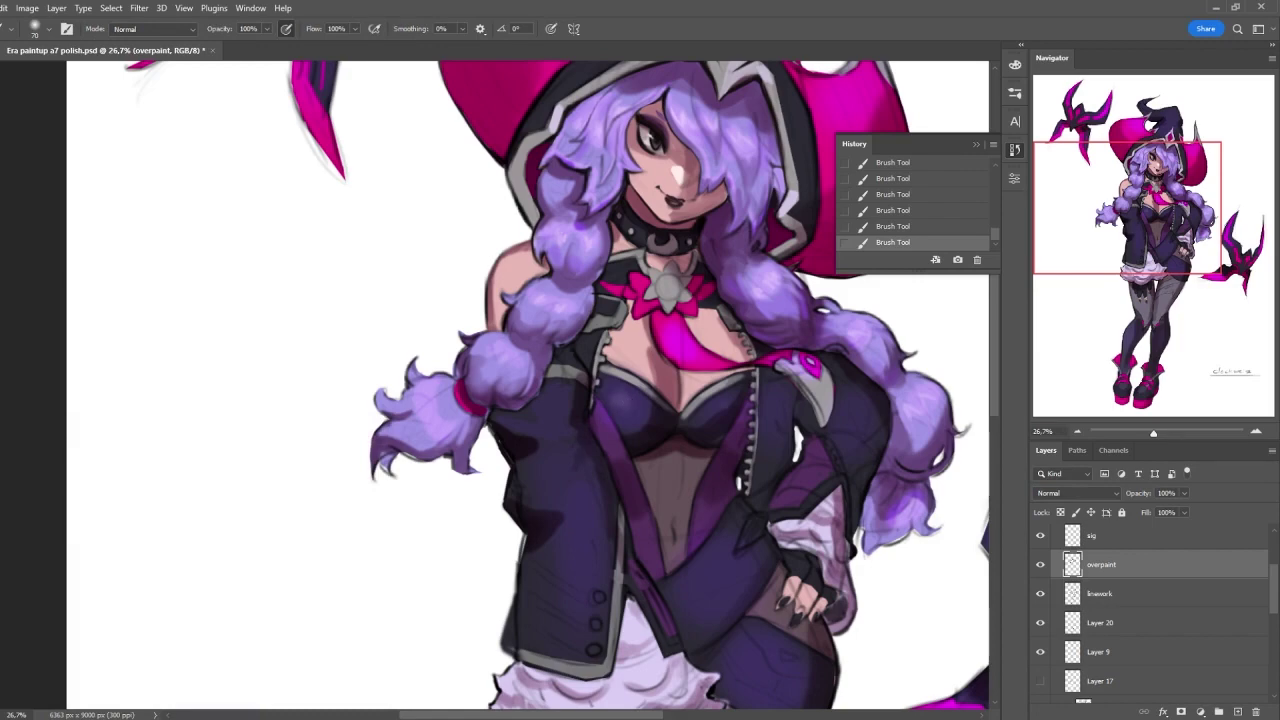
- Tint the dark fabric of the jacket collar flaps blue-purple, adjusting the brush size for each side
key(bracketleft)
key(bracketleft)
key(bracketleft)
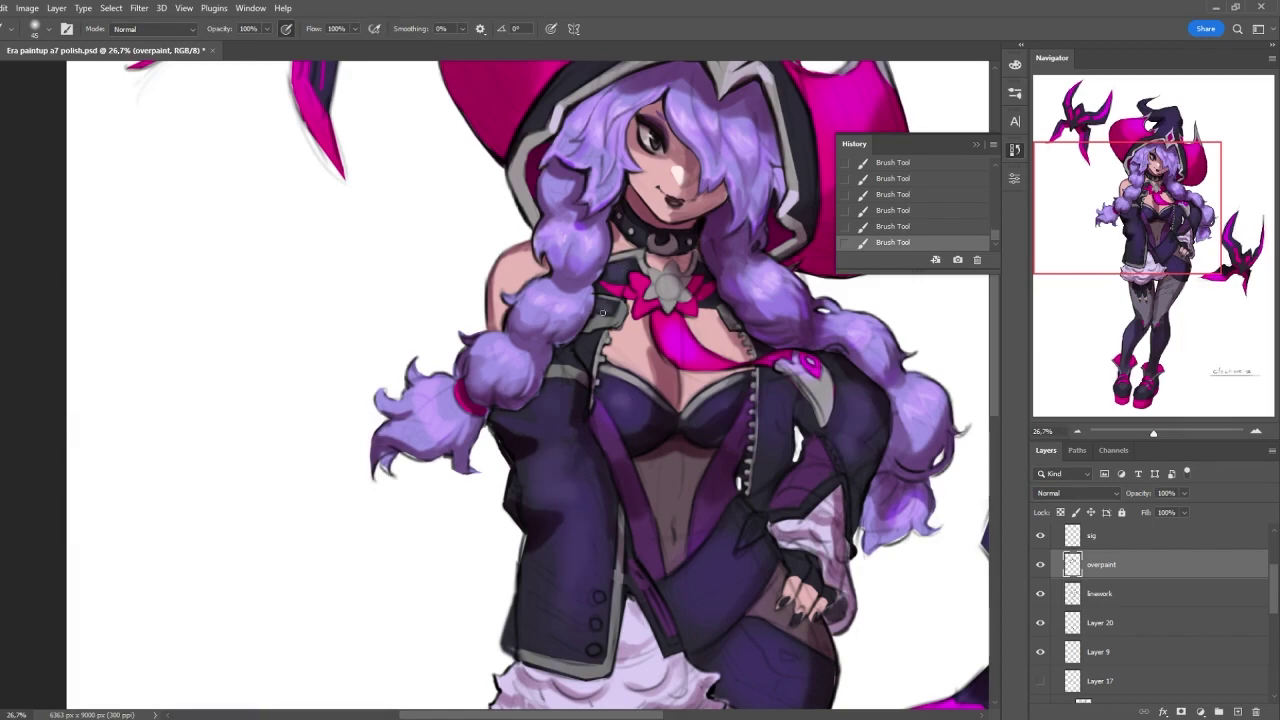
key(bracketright)
key(bracketright)
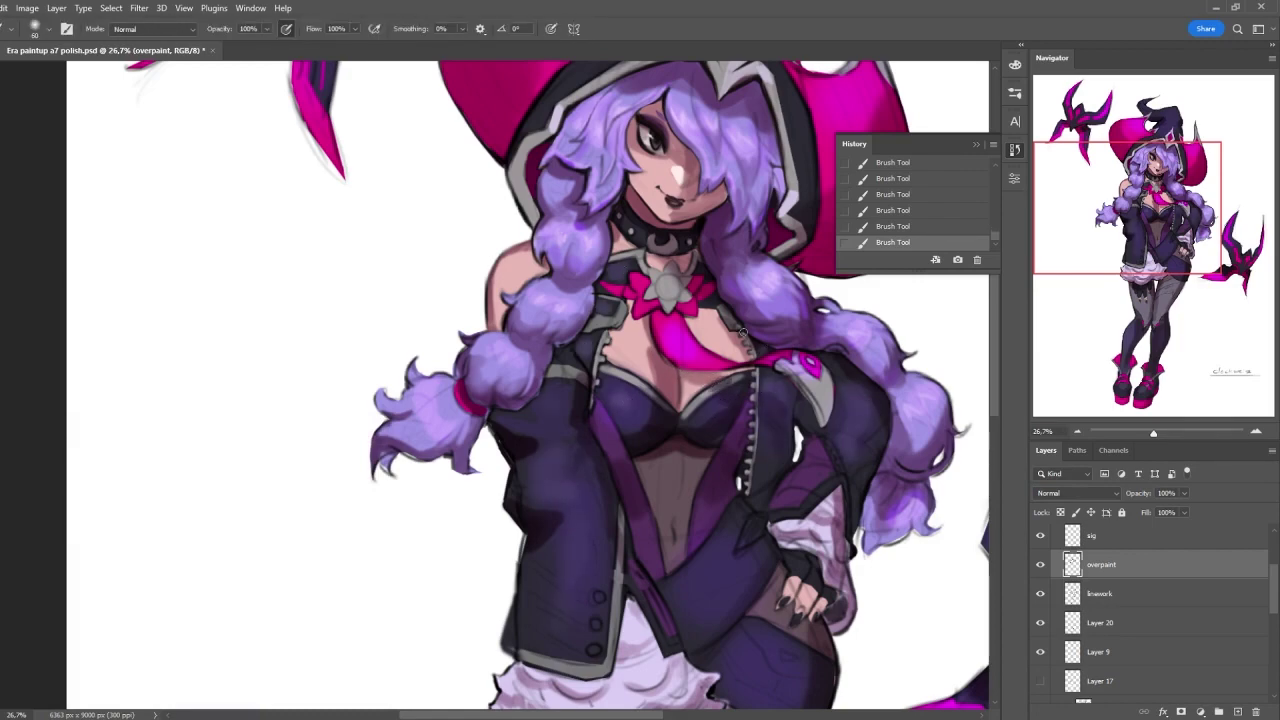
scroll(743, 333, down, 5)
scroll(743, 333, up, 5)
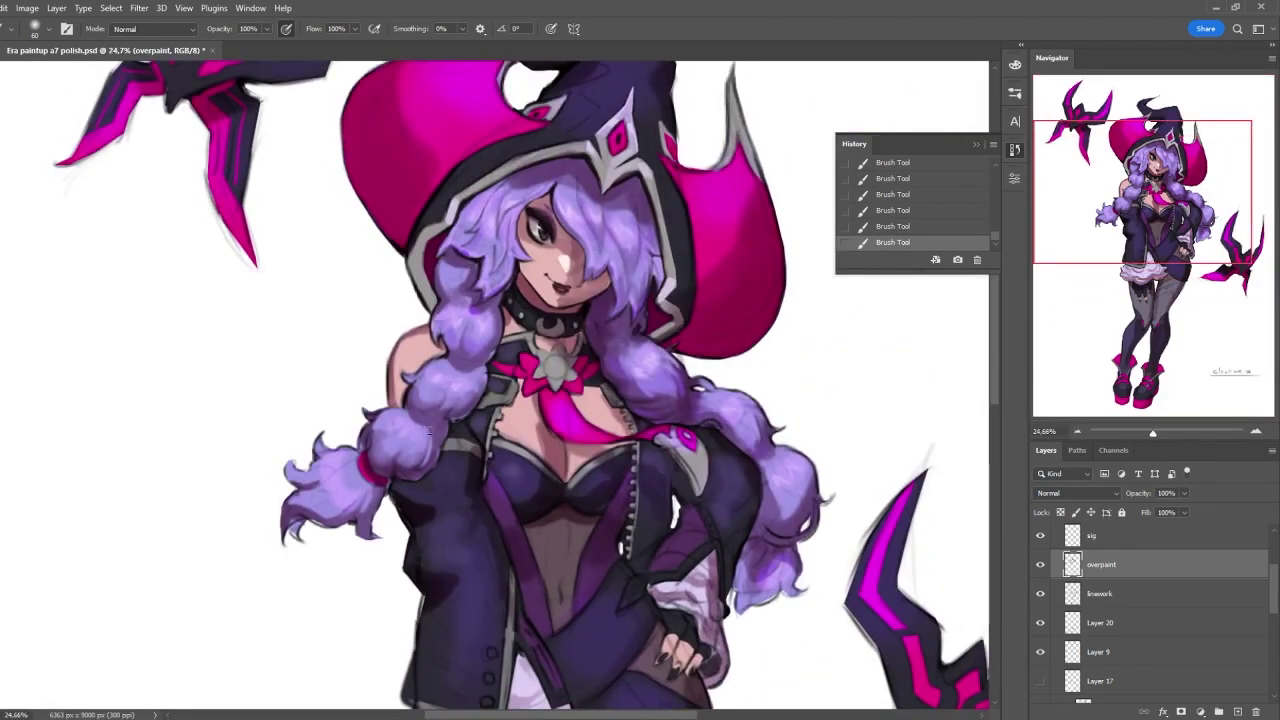
- Repaint the white fluffy trim below the jacket as overlapping scalloped tufts using colours sampled from it
scroll(430, 430, up, 2)
key(bracketleft)
mouse_move(331, 557)
mouse_down()
mouse_move(320, 592)
mouse_move(300, 565)
mouse_move(400, 608)
mouse_move(450, 517)
mouse_move(440, 450)
mouse_move(385, 555)
mouse_move(435, 483)
mouse_move(418, 540)
mouse_move(500, 545)
mouse_move(495, 515)
mouse_move(513, 519)
mouse_move(470, 580)
mouse_move(336, 606)
mouse_up()
alt+click(415, 520)
alt+click(407, 549)
scroll(496, 423, down, 1)
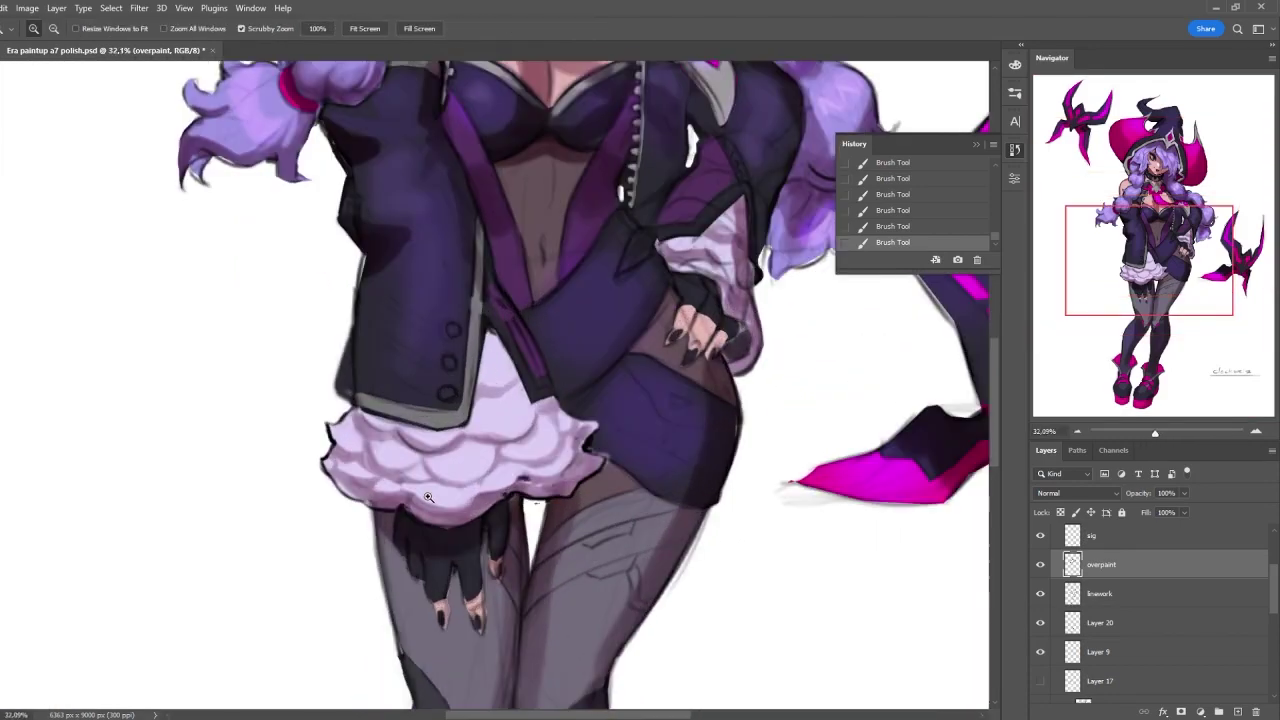
drag(476, 492, 514, 463)
drag(334, 468, 357, 472)
drag(425, 514, 345, 478)
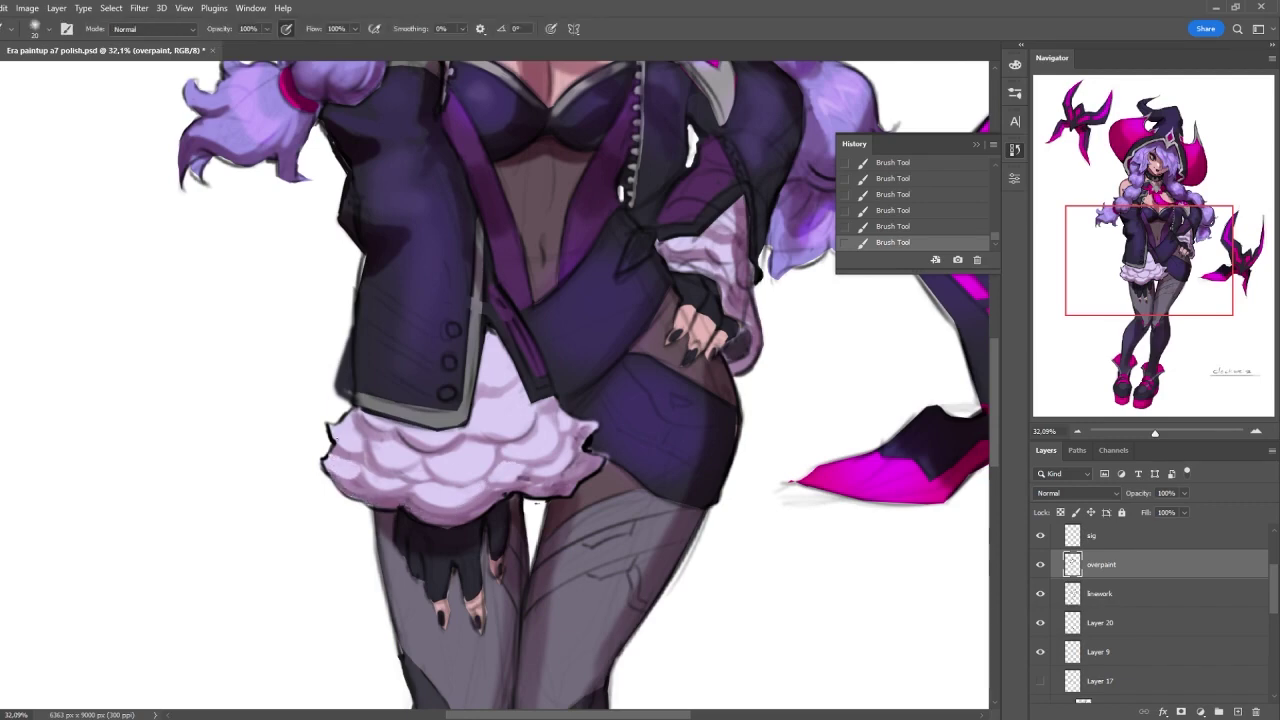
- Refine the lower edge and folds of the fluffy trim and touch up the jacket's grey hem
mouse_move(488, 504)
mouse_down()
mouse_move(552, 492)
mouse_move(540, 472)
mouse_move(564, 476)
mouse_up()
alt+click(576, 474)
key(bracketright)
drag(402, 468, 367, 476)
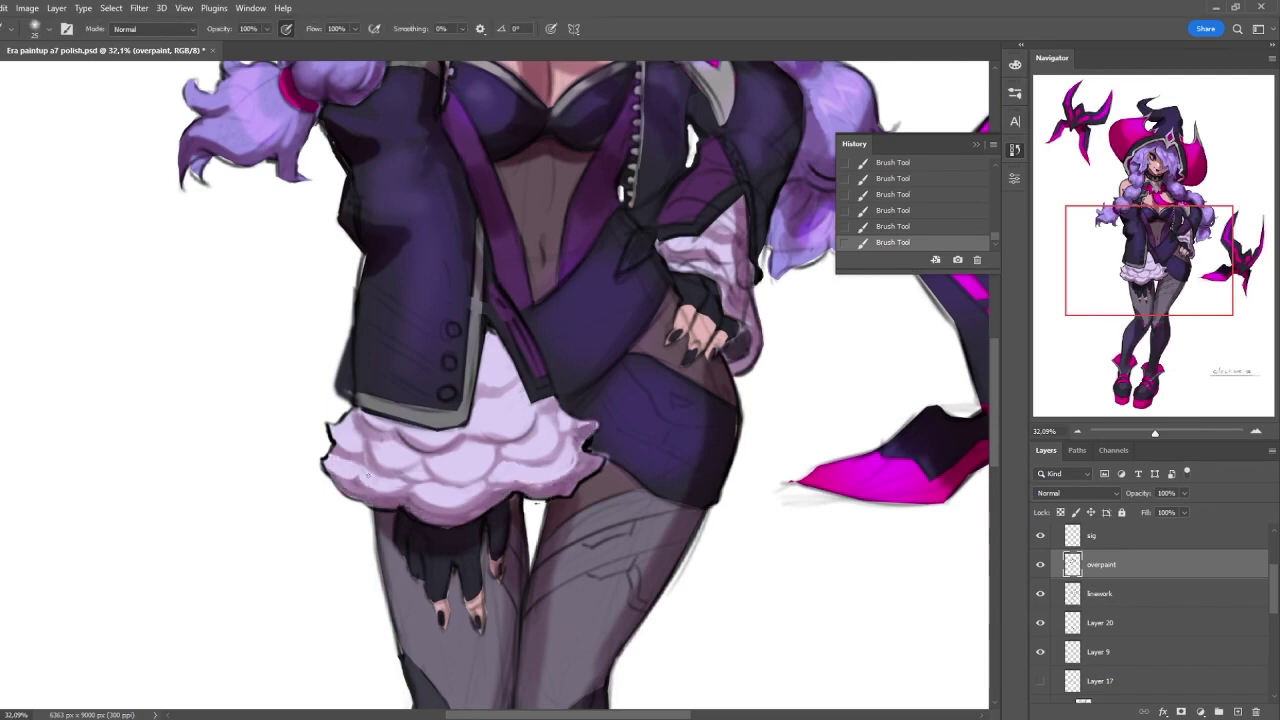
key(bracketleft)
key(bracketleft)
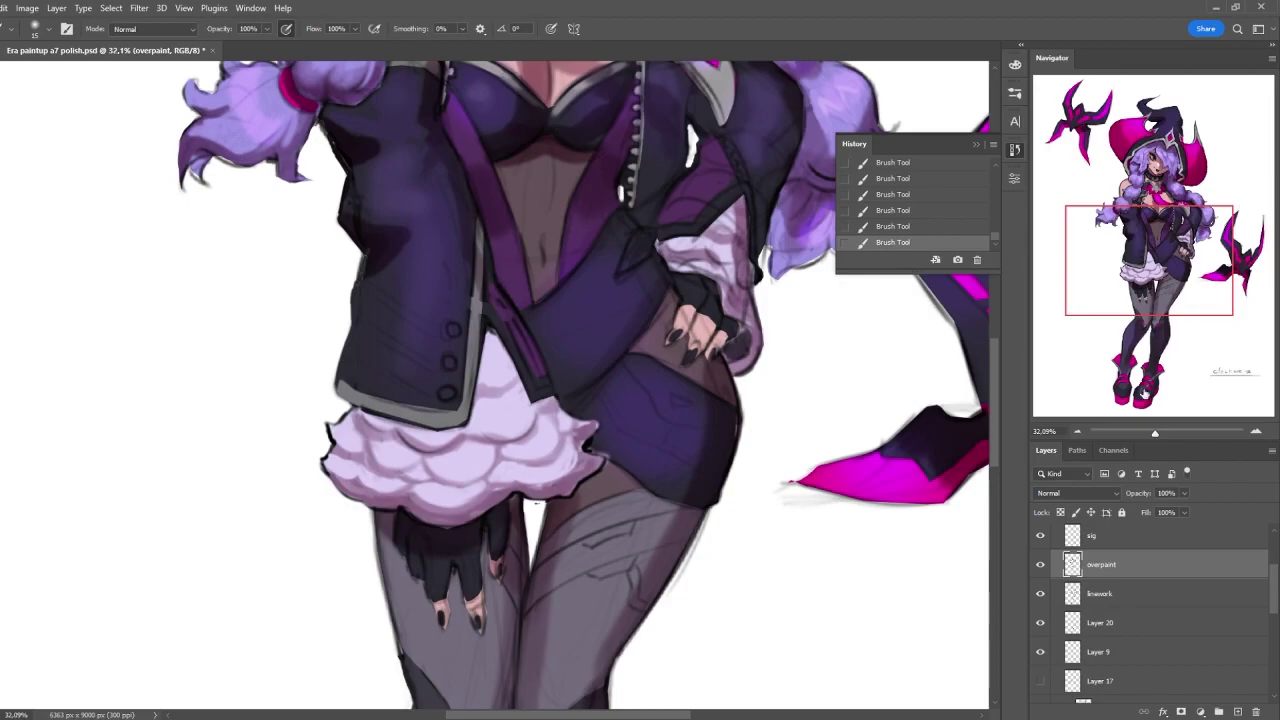
drag(1155, 432, 1145, 440)
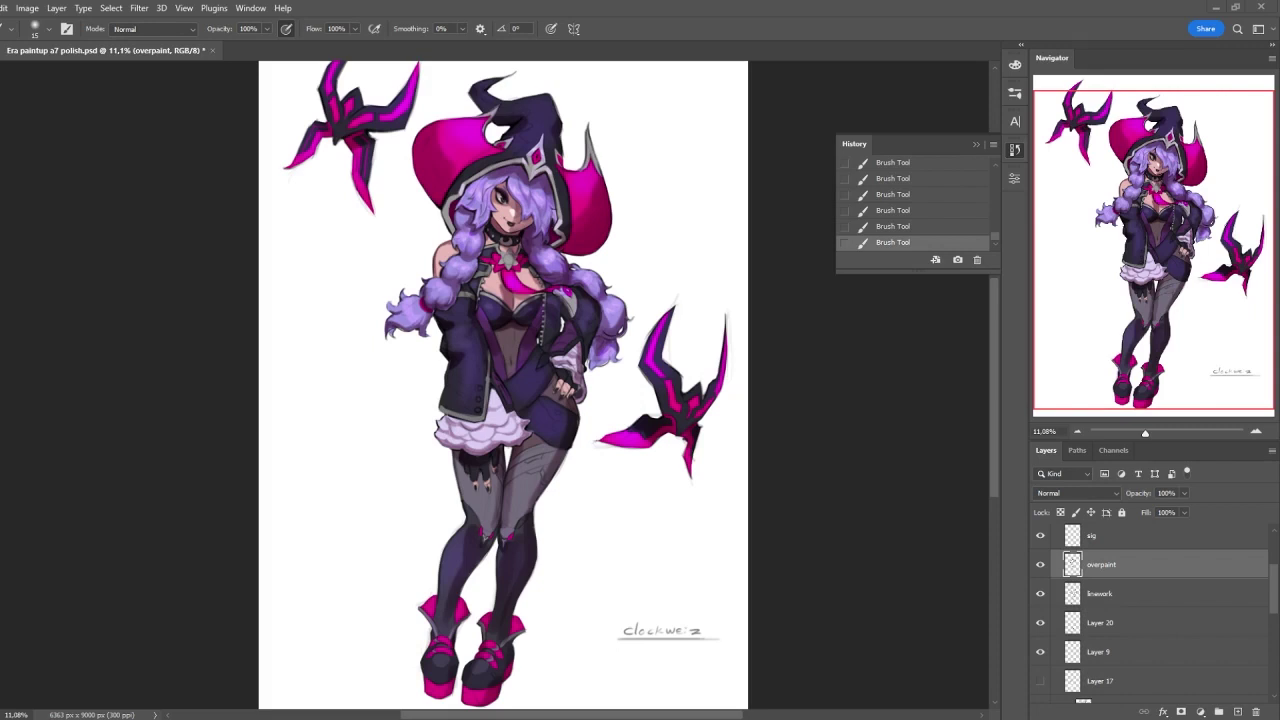
- Shade the chest bow's side ribbons, petals and the top of the hanging tie with dark magenta (#6c053e)
scroll(501, 242, up, 5)
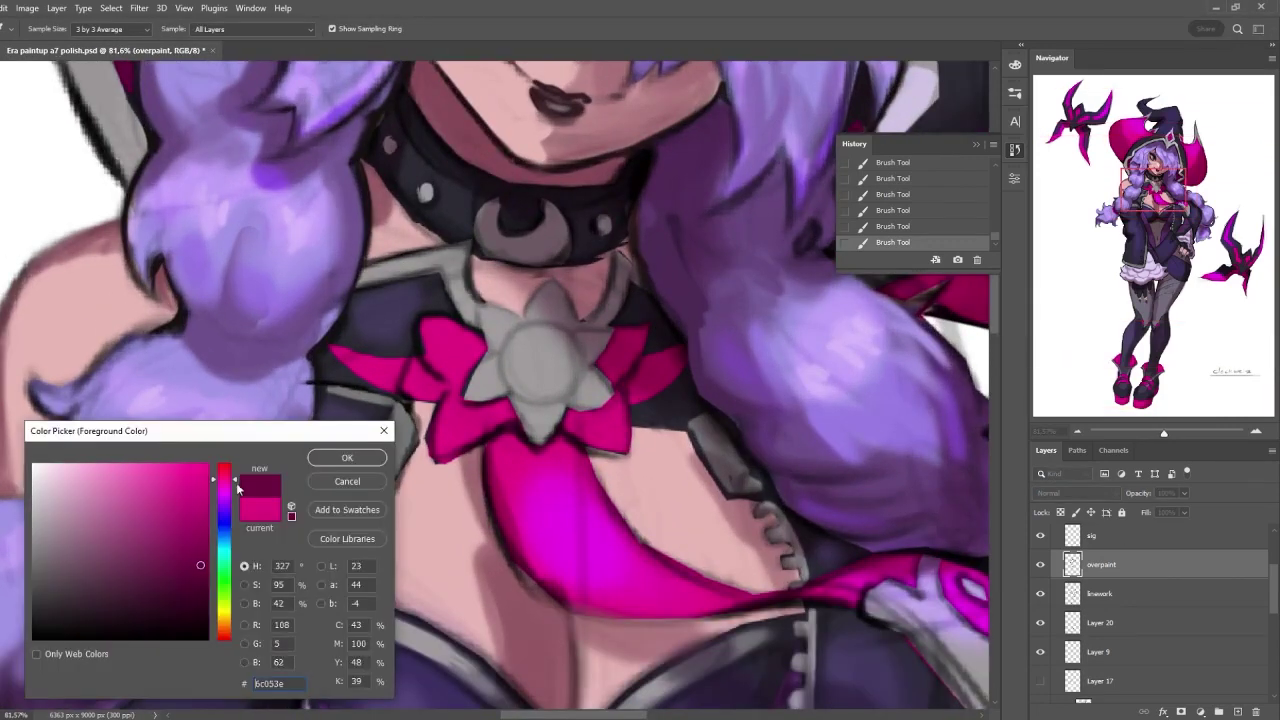
mouse_move(334, 351)
mouse_down()
mouse_move(396, 361)
mouse_move(375, 379)
mouse_move(424, 396)
mouse_move(414, 367)
mouse_move(450, 350)
mouse_up()
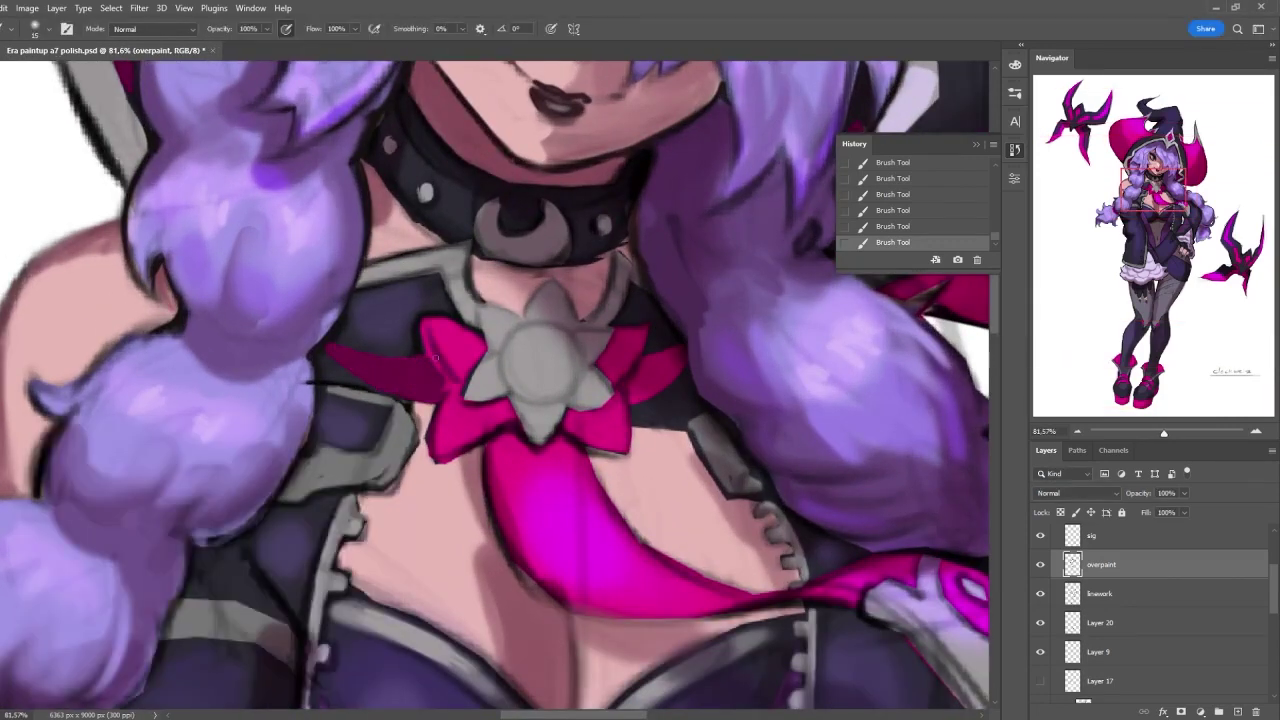
key(bracketright)
mouse_move(470, 420)
mouse_down()
mouse_move(457, 443)
mouse_move(600, 430)
mouse_up()
mouse_move(605, 385)
mouse_down()
mouse_move(641, 380)
mouse_move(612, 412)
mouse_up()
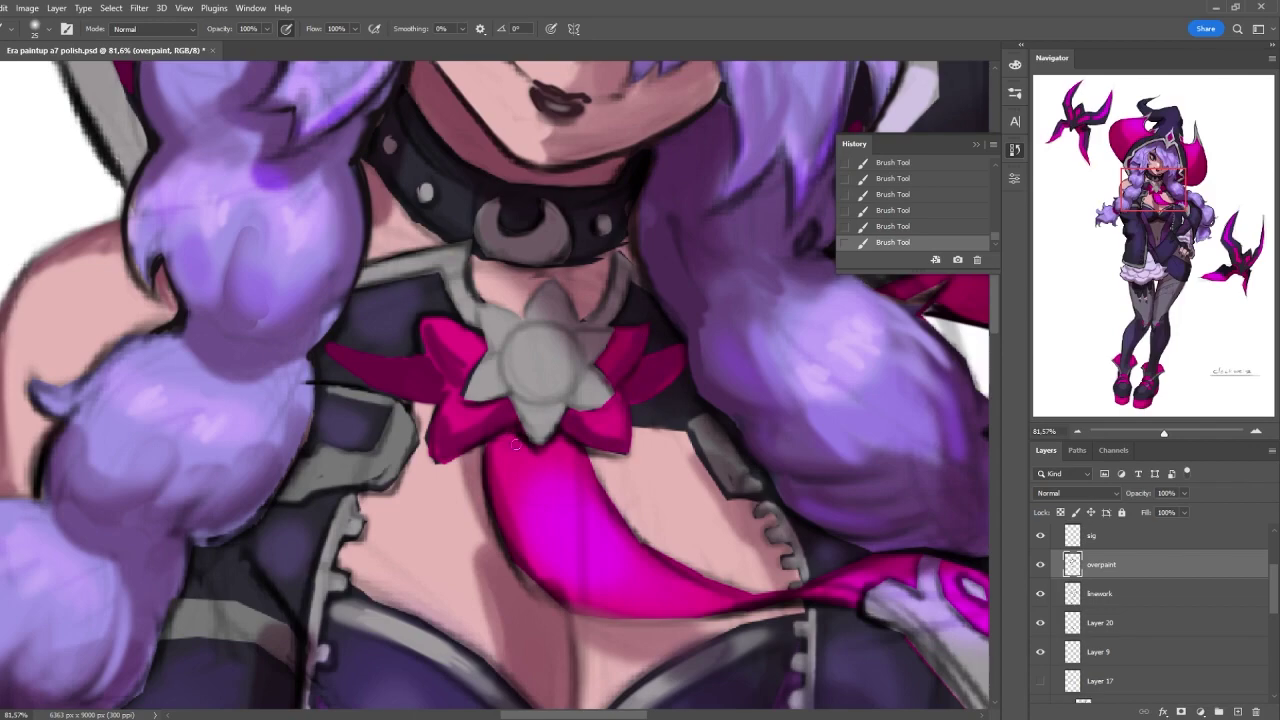
drag(500, 440, 580, 458)
scroll(597, 332, down, 3)
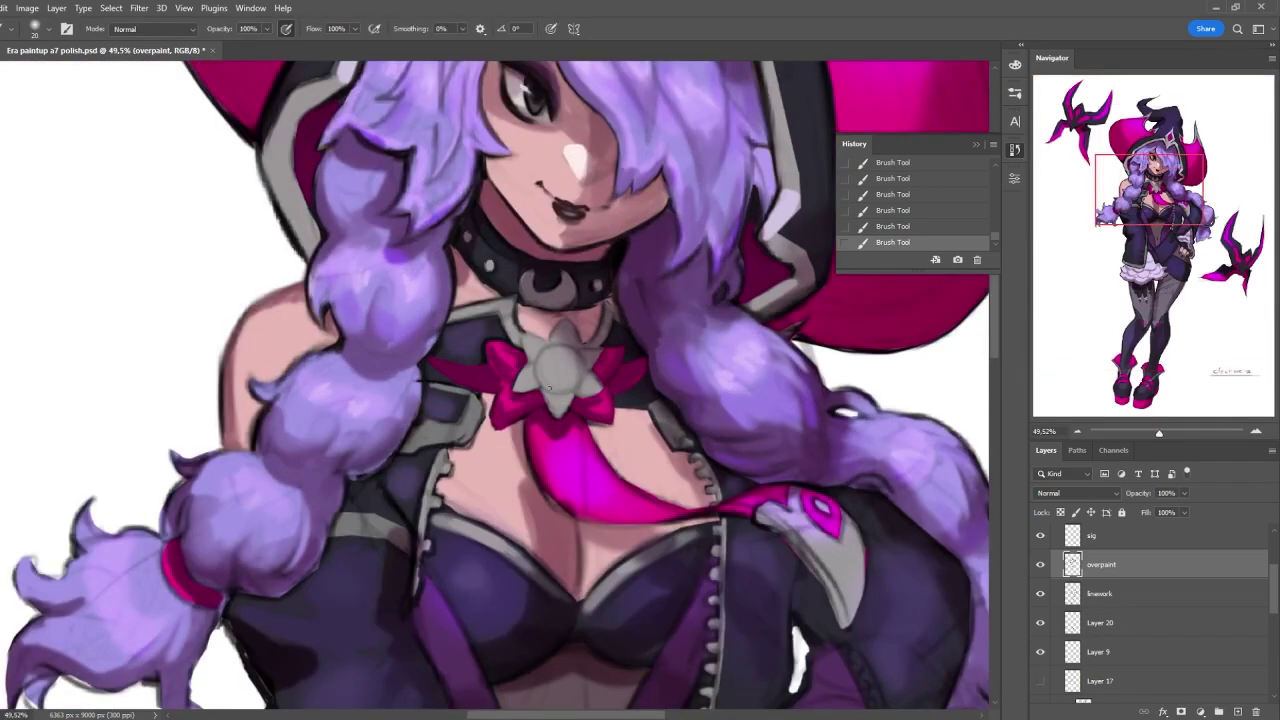
- Paint a glossy magenta gem with a light grey ring in the centre of the star brooch
scroll(600, 455, down, 2)
scroll(569, 232, up, 4)
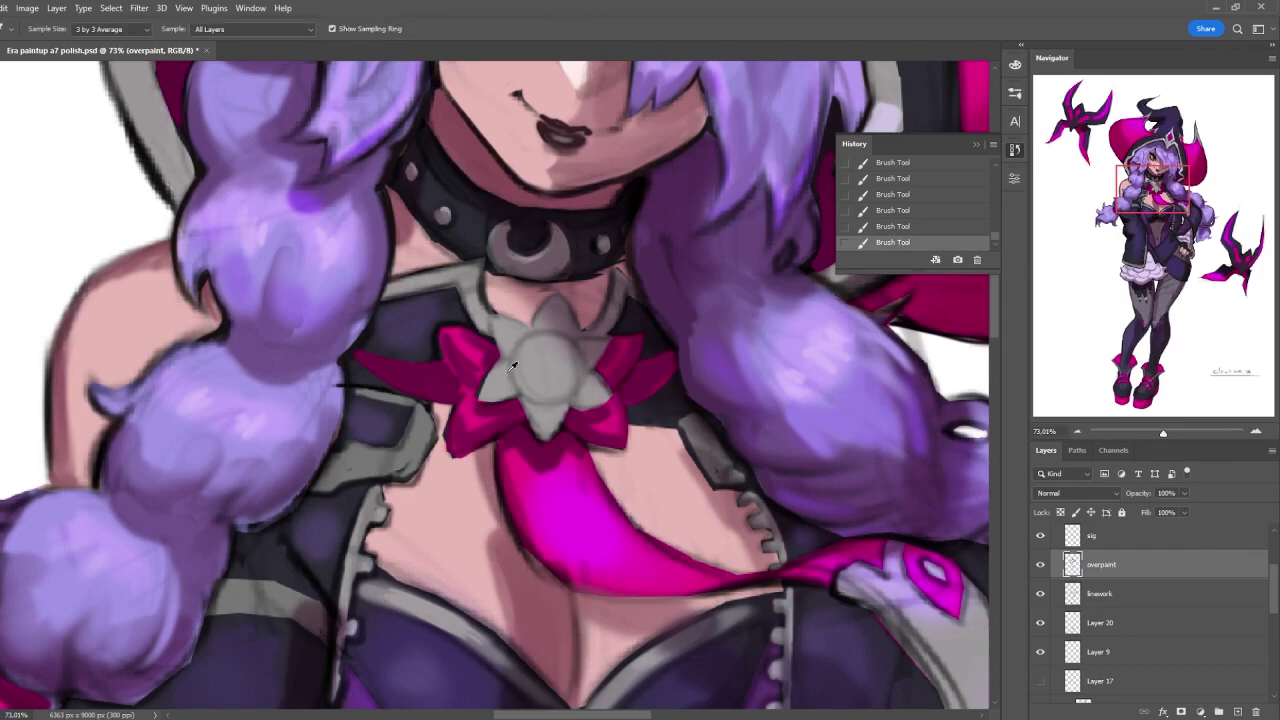
mouse_move(528, 360)
mouse_down()
mouse_move(560, 385)
mouse_move(580, 365)
mouse_move(551, 300)
mouse_move(690, 345)
mouse_move(590, 370)
mouse_move(545, 395)
mouse_move(540, 420)
mouse_up()
key(z)
drag(610, 360, 605, 405)
mouse_move(505, 310)
mouse_down()
mouse_move(714, 348)
mouse_move(617, 427)
mouse_move(467, 375)
mouse_move(615, 380)
mouse_up()
key(z)
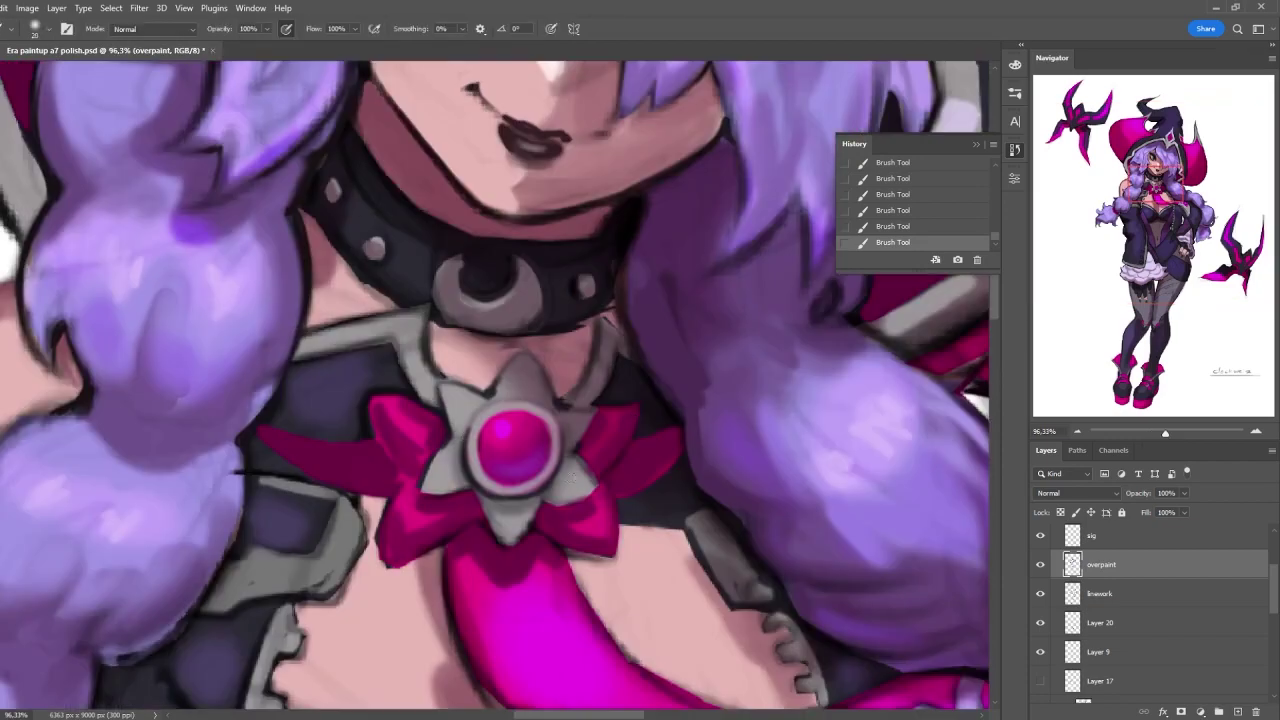
- Sharpen the points of the grey star brooch with light facet edges and darker shading
drag(575, 480, 445, 470)
drag(465, 390, 470, 420)
key(Return)
drag(550, 390, 505, 380)
drag(580, 470, 447, 456)
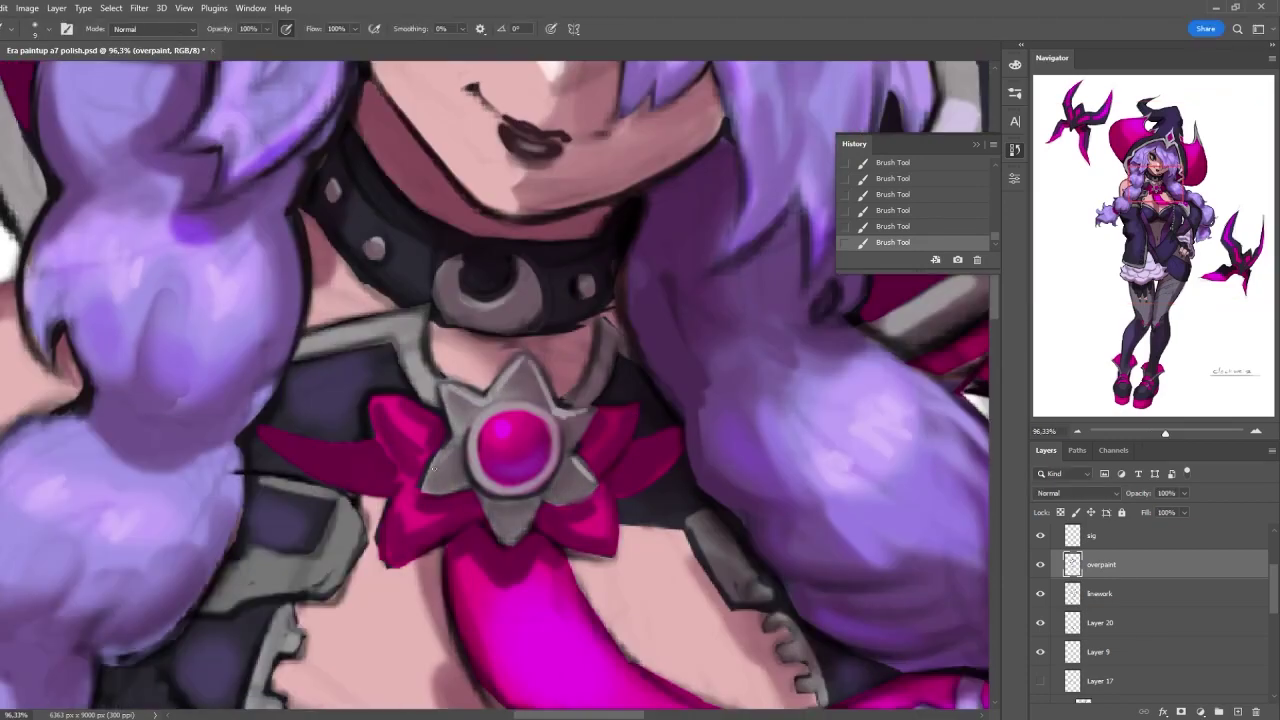
- Step back through the latest brooch brush strokes and restore them to compare the result at several zoom levels
scroll(433, 468, down, 10)
key(ctrl+z)
key(ctrl+z)
key(ctrl+z)
key(ctrl+z)
key(ctrl+z)
scroll(786, 215, up, 3)
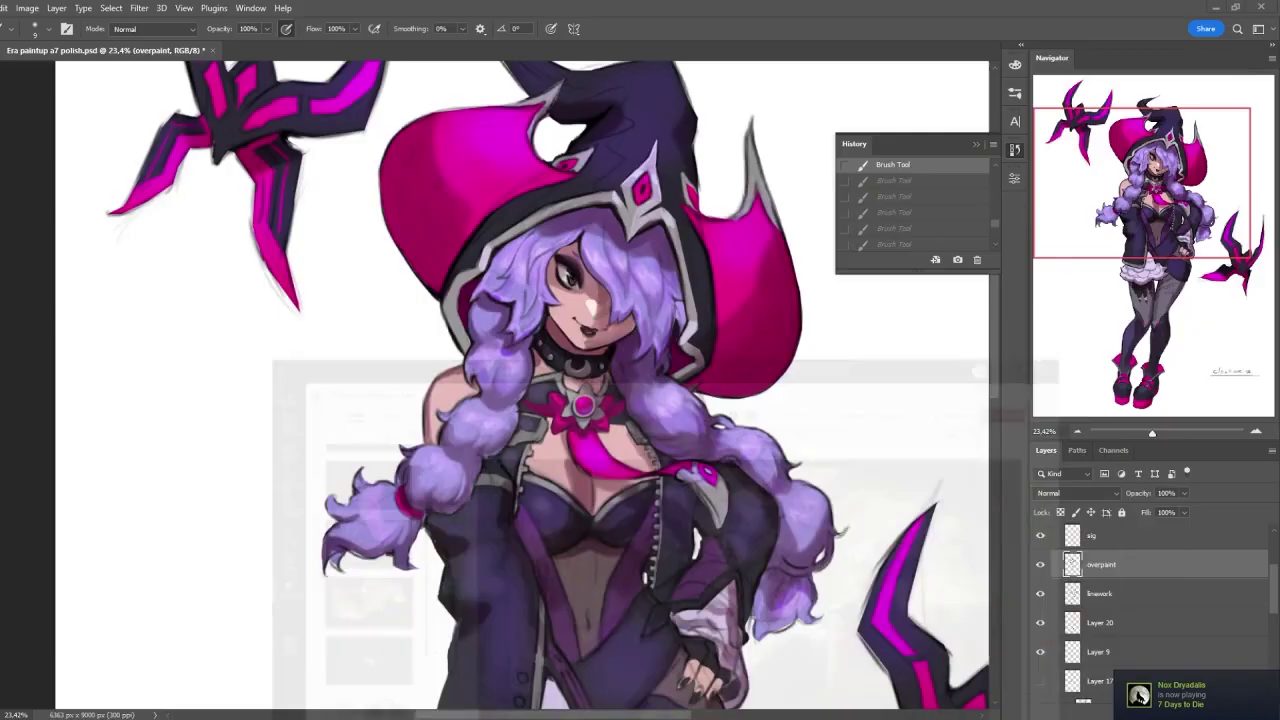
key(ctrl+shift+z)
key(ctrl+shift+z)
key(ctrl+shift+z)
key(ctrl+shift+z)
key(z)
drag(600, 412, 626, 412)
key(b)
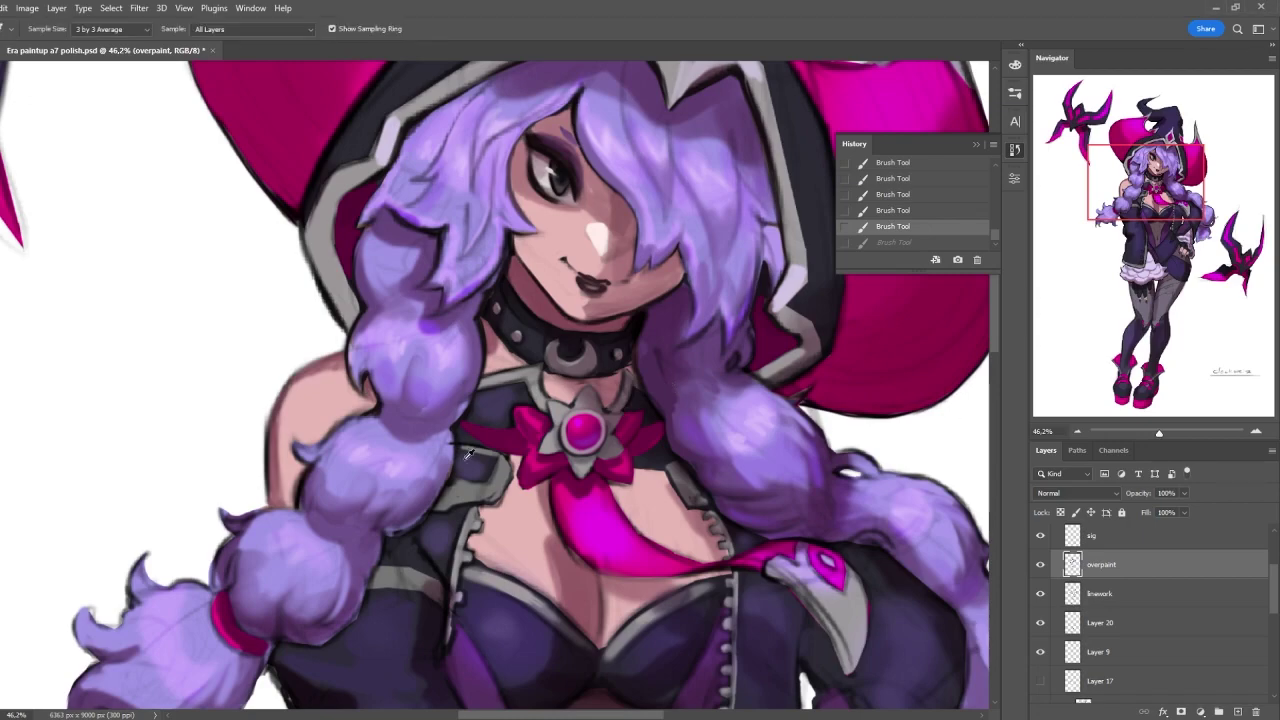
key(ctrl+shift+z)
scroll(570, 410, down, 8)
scroll(570, 410, up, 4)
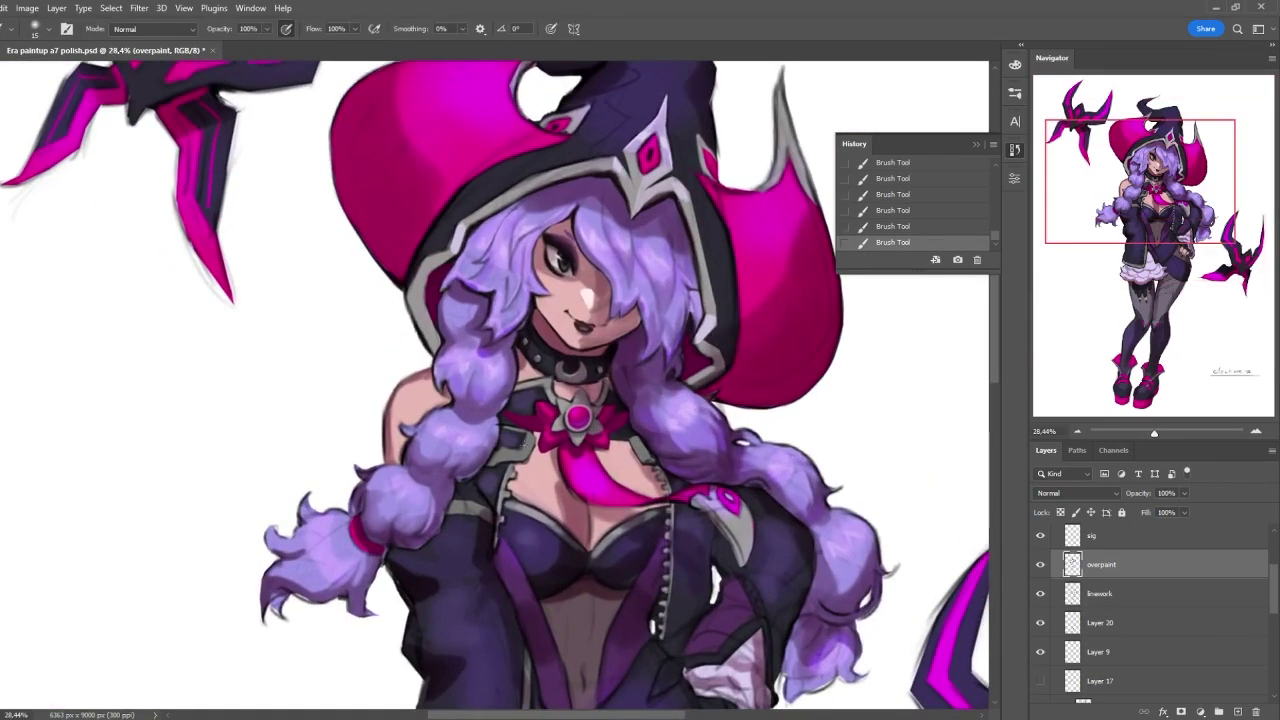
- Toggle the overpaint layer's visibility and compare the character with and without it, examining the chest, braids and jacket up close
scroll(630, 101, down, 2)
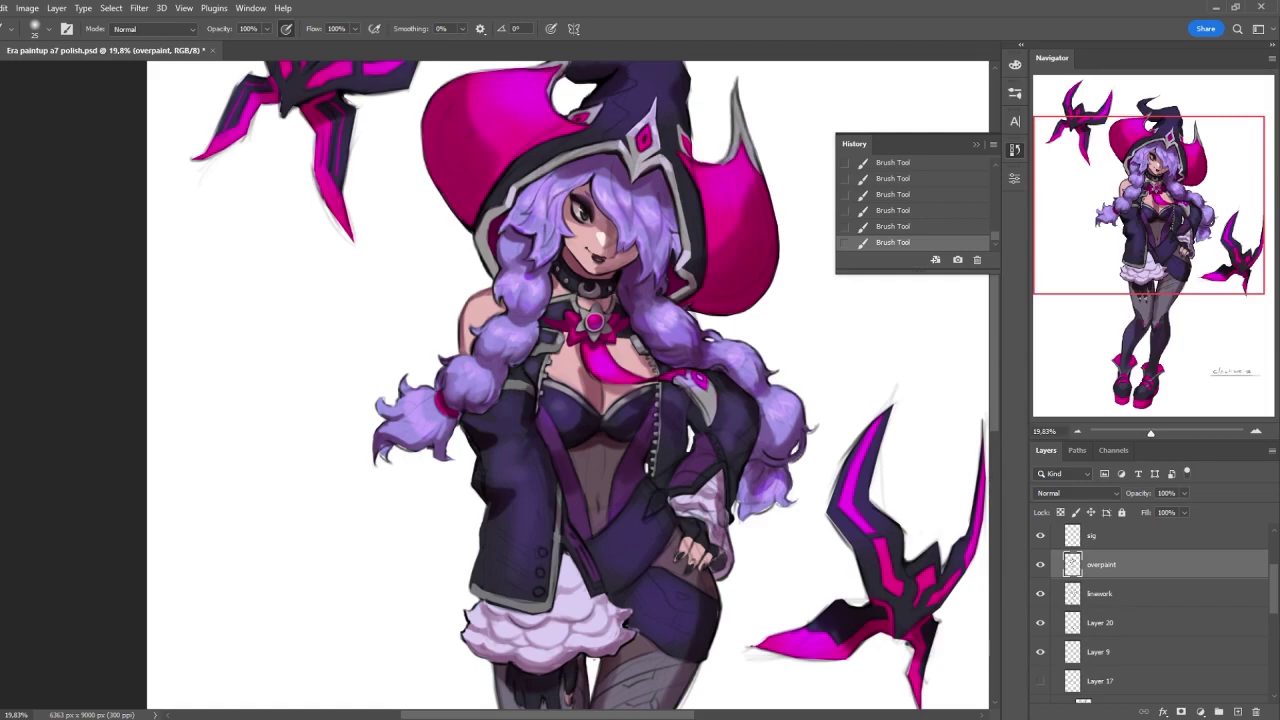
click(1040, 565)
key(ctrl+z)
scroll(657, 487, up, 5)
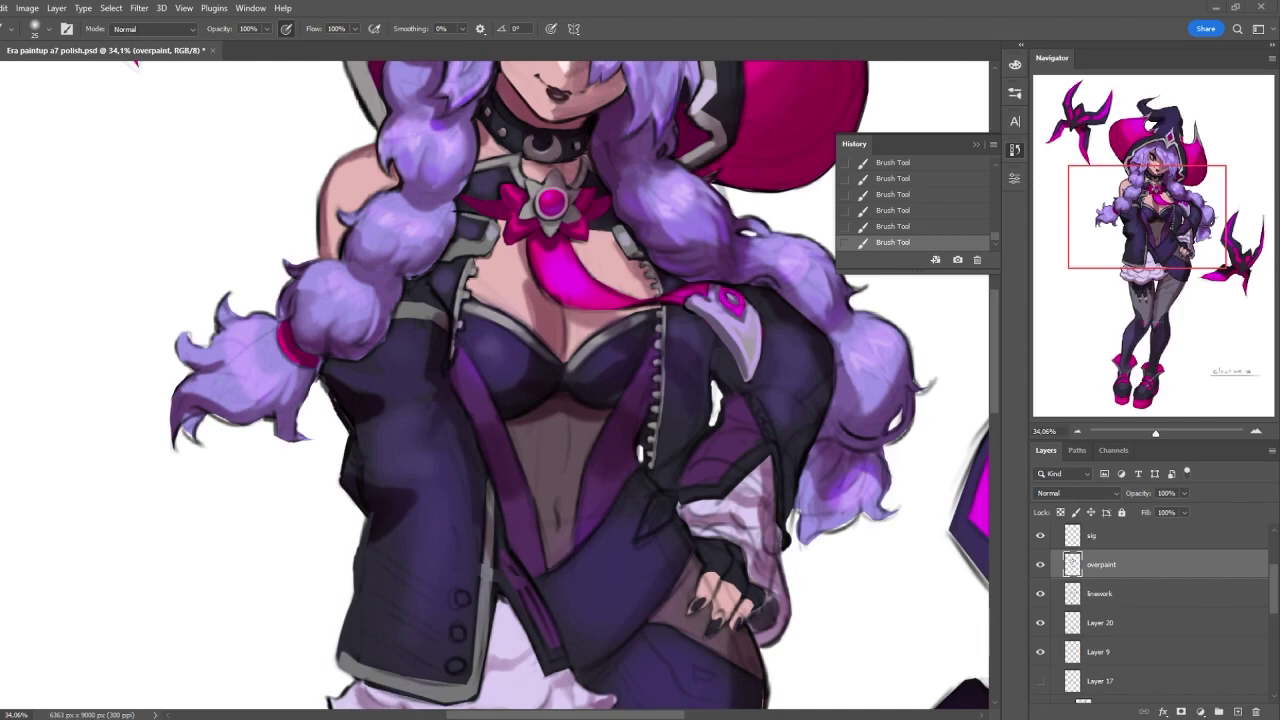
key(alt)
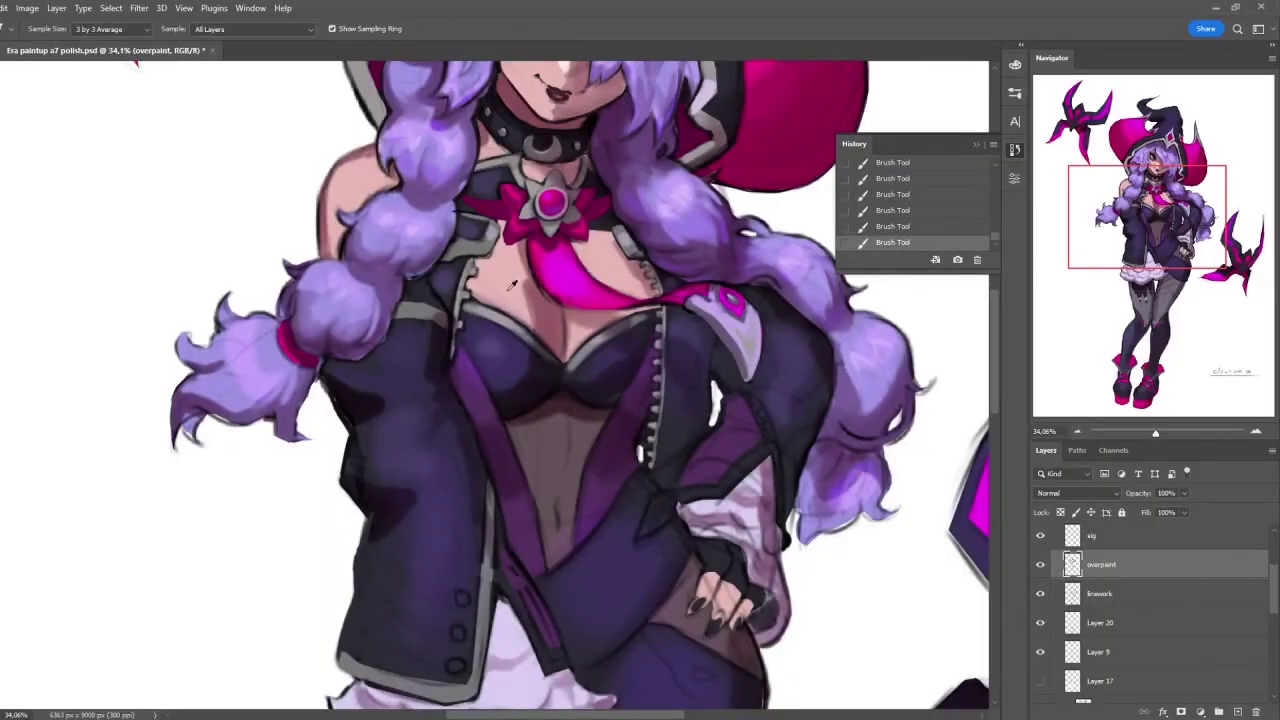
key(z)
mouse_move(662, 360)
mouse_down()
mouse_move(278, 457)
mouse_move(420, 450)
mouse_up()
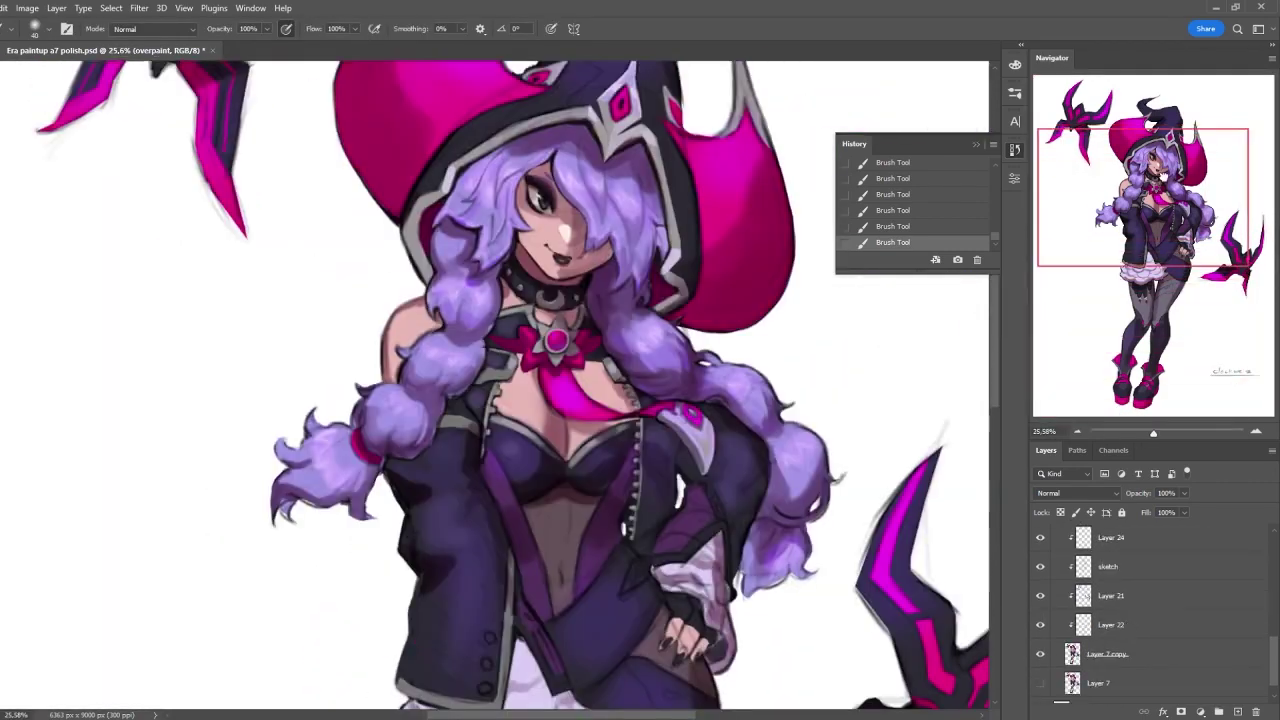
- Save the document and merge the character's clipped paint and line layers into a single linework layer, keeping Layer 7 hidden
key(b)
key(ctrl+s)
key(Return)
right_click(1100, 612)
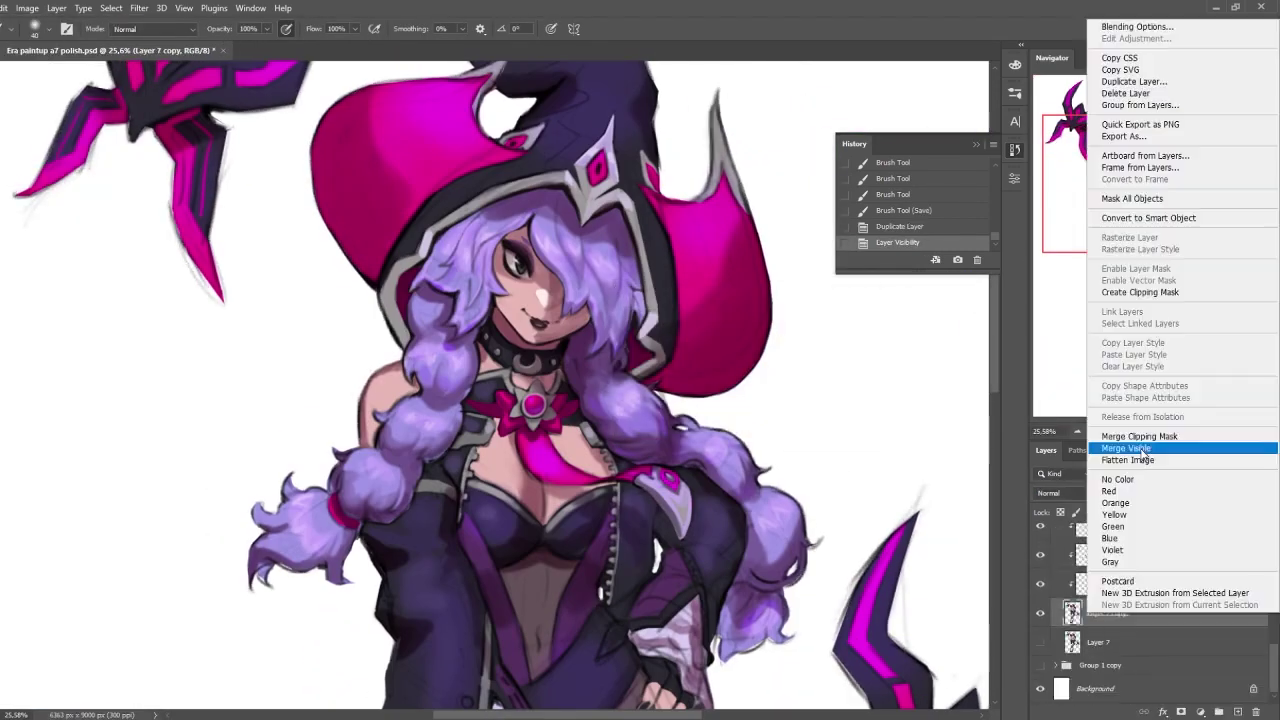
click(1128, 449)
click(1041, 613)
- Erase rough edges around the loose braid end and shoulder on the linework layer, and merge the overpaint layer down
scroll(300, 480, down, 2)
key(e)
mouse_move(258, 512)
mouse_down()
mouse_move(268, 494)
mouse_move(324, 490)
mouse_up()
drag(250, 514, 258, 430)
key(bracketleft)
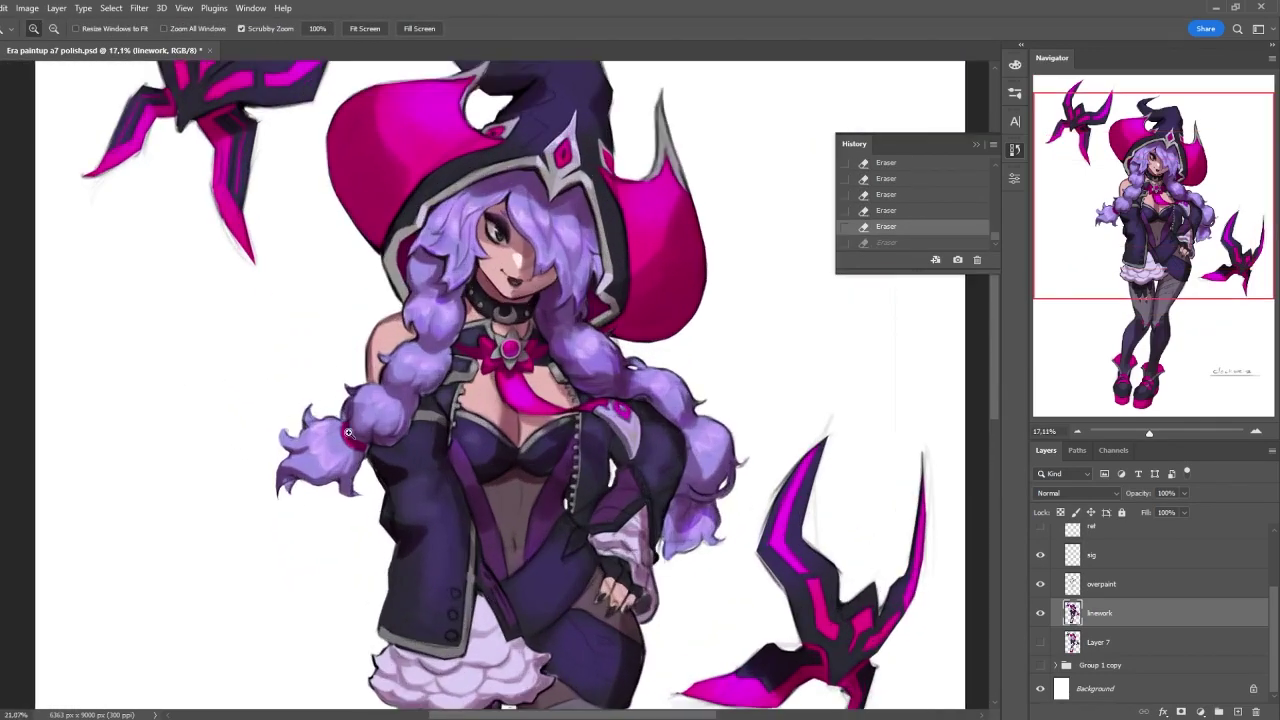
scroll(270, 330, up, 3)
drag(356, 436, 422, 274)
mouse_move(1157, 432)
mouse_down()
mouse_move(1143, 434)
mouse_move(1157, 432)
mouse_up()
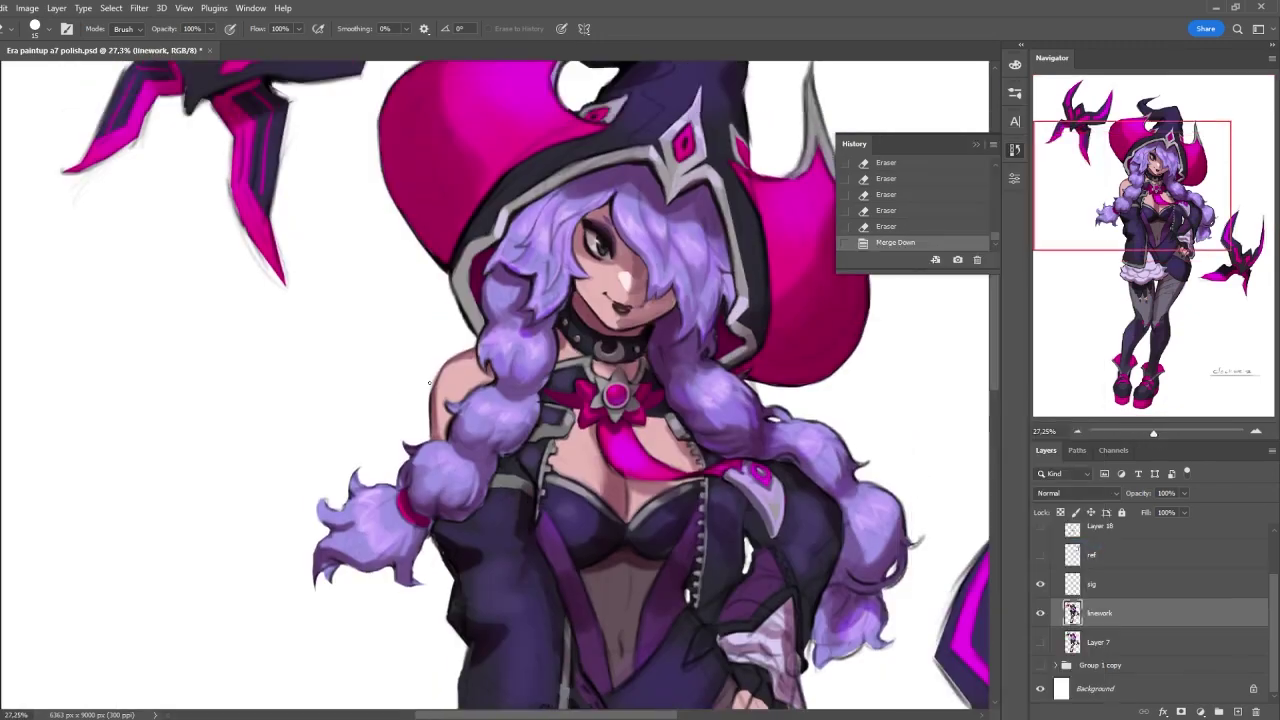
- Paint over the bare shoulder's black outline with a muted reddish-brown on the overpaint layer
key(alt+bracketright)
key(b)
scroll(484, 420, up, 2)
drag(484, 420, 500, 340)
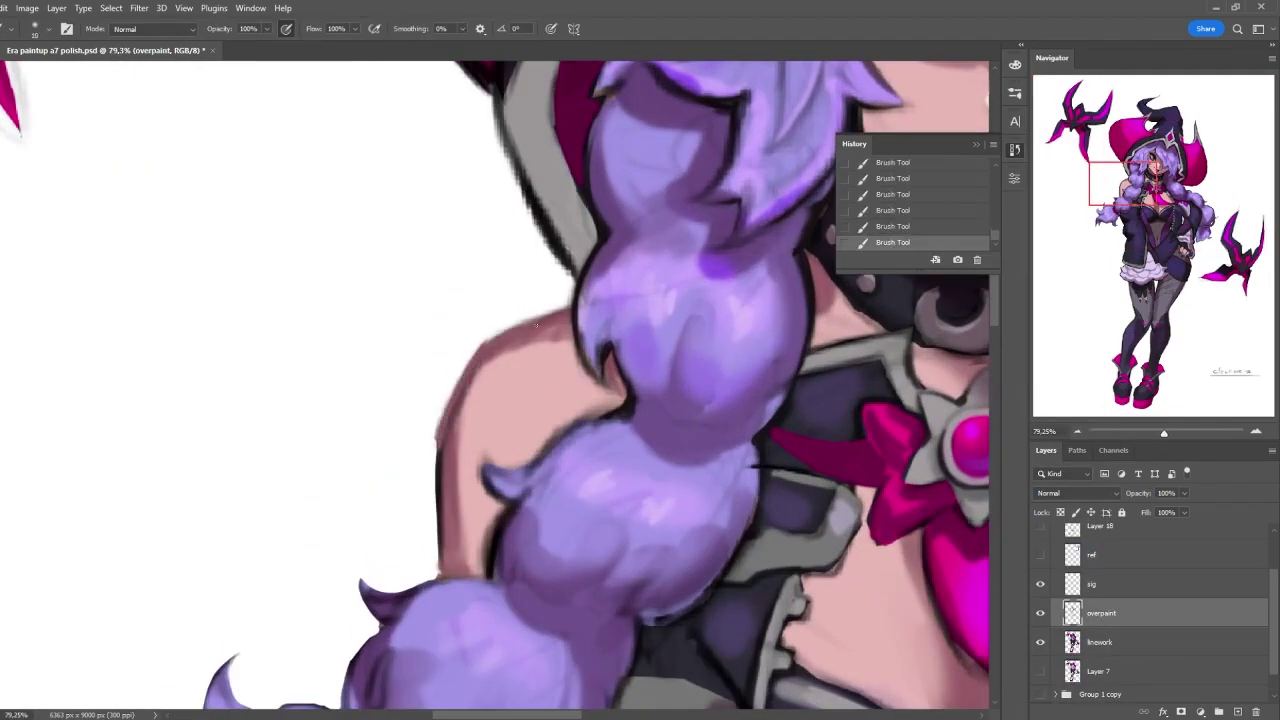
drag(560, 285, 510, 135)
mouse_move(520, 330)
mouse_down()
mouse_move(400, 326)
mouse_move(660, 283)
mouse_up()
- Erase stray outline around the braids on the linework layer, trimming the curled strands of the braid beside the jacket sleeve
key(alt+bracketleft)
key(e)
mouse_move(580, 290)
mouse_down()
mouse_move(705, 358)
mouse_move(750, 400)
mouse_up()
scroll(745, 380, down, 3)
scroll(768, 362, up, 2)
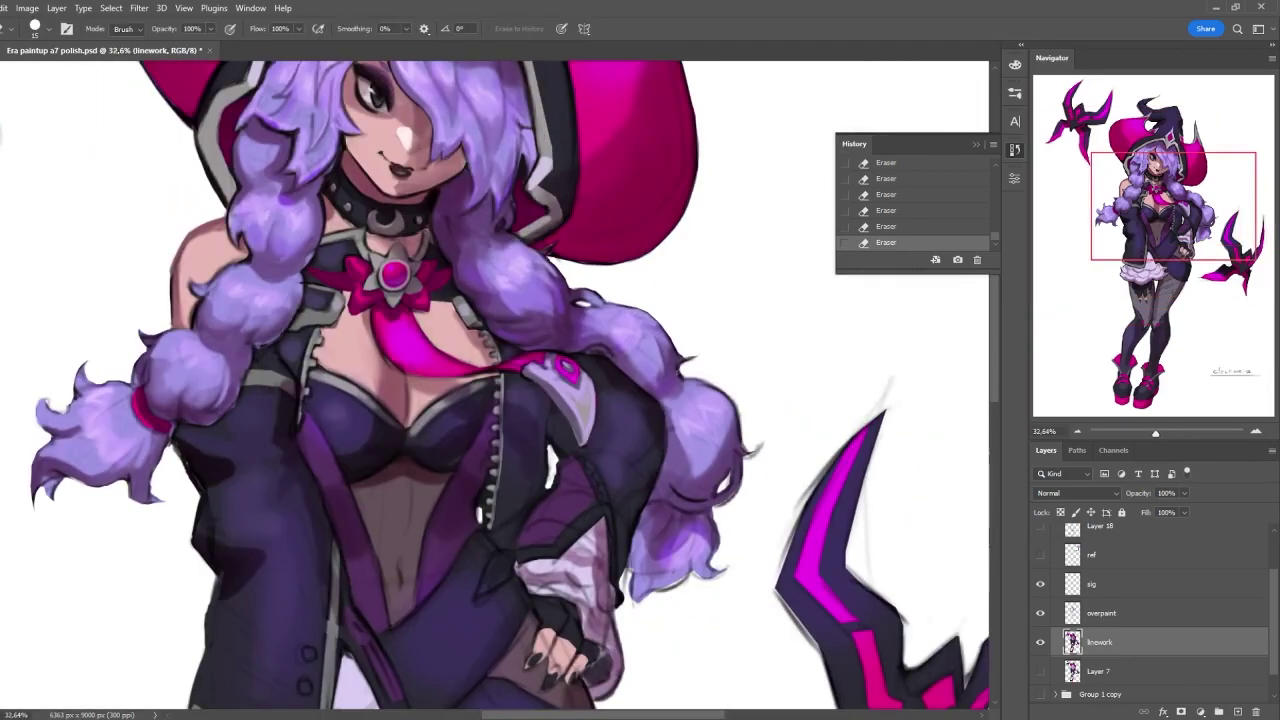
drag(727, 484, 713, 513)
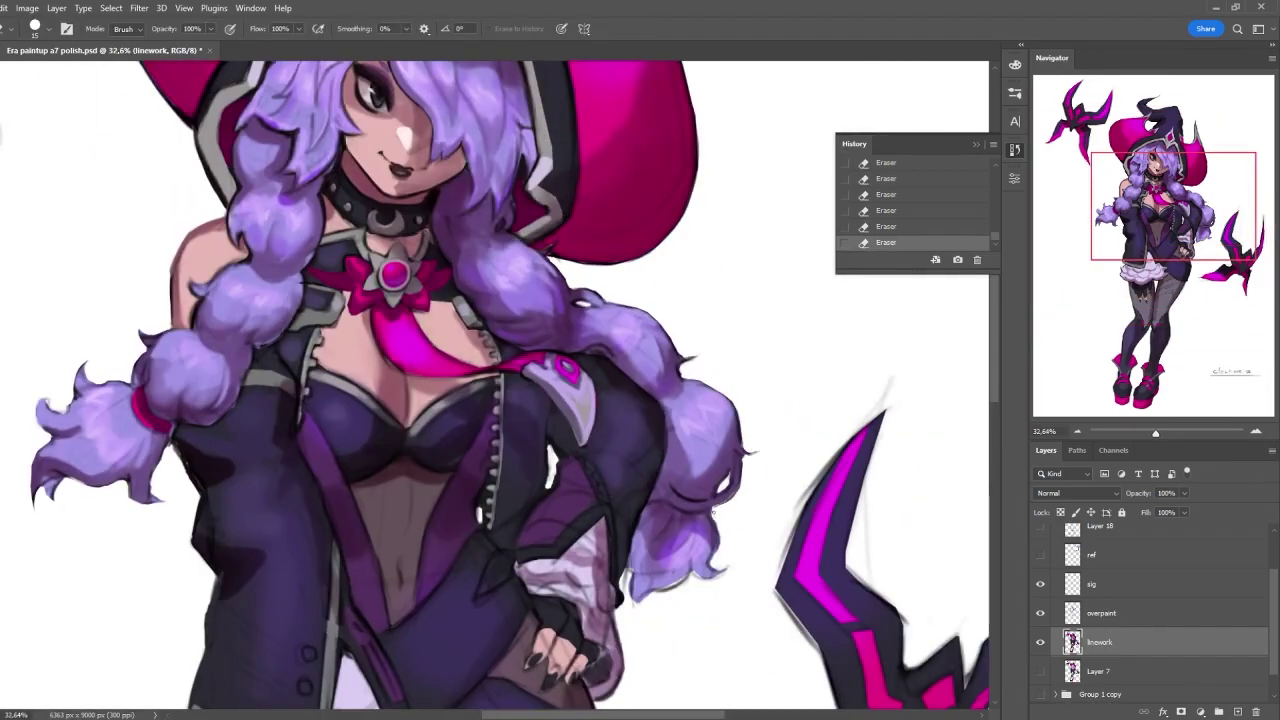
mouse_move(720, 578)
mouse_down()
mouse_move(622, 592)
mouse_move(628, 606)
mouse_move(664, 552)
mouse_move(710, 566)
mouse_up()
- Brush darker purple shading and cleaner strand edges into the lower end of the braid beside the jacket sleeve
key(b)
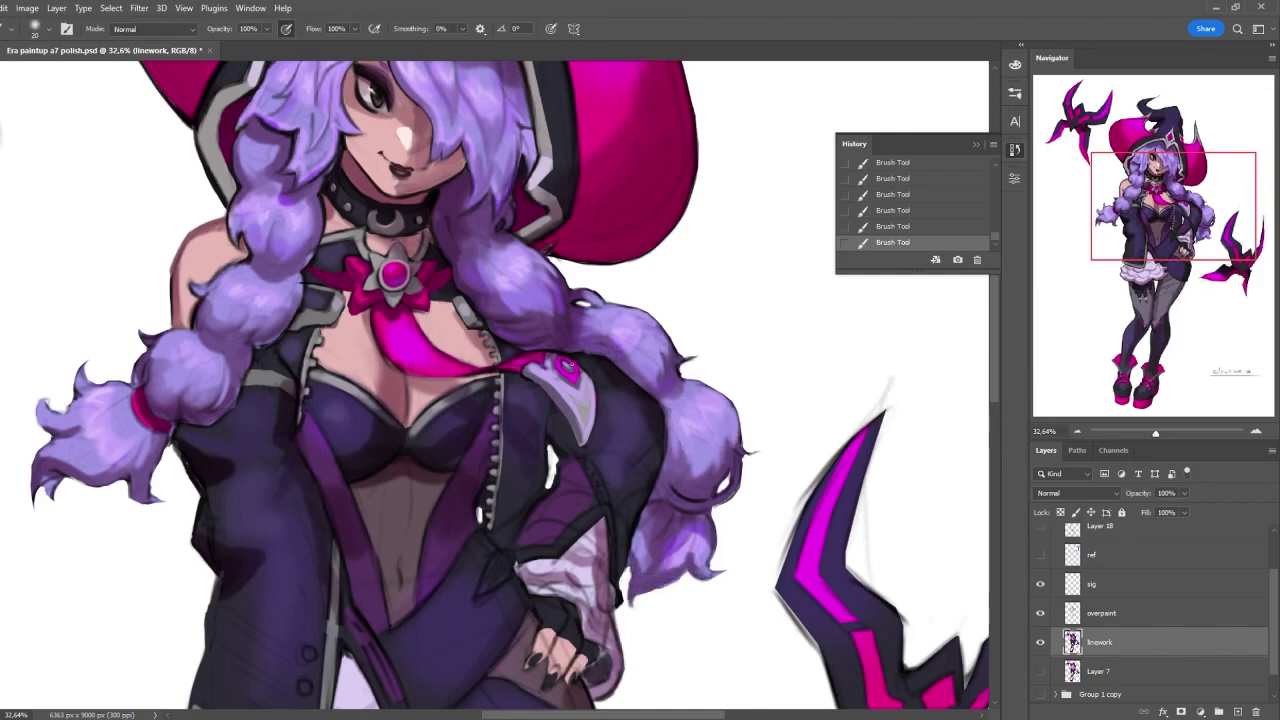
drag(1155, 432, 1152, 433)
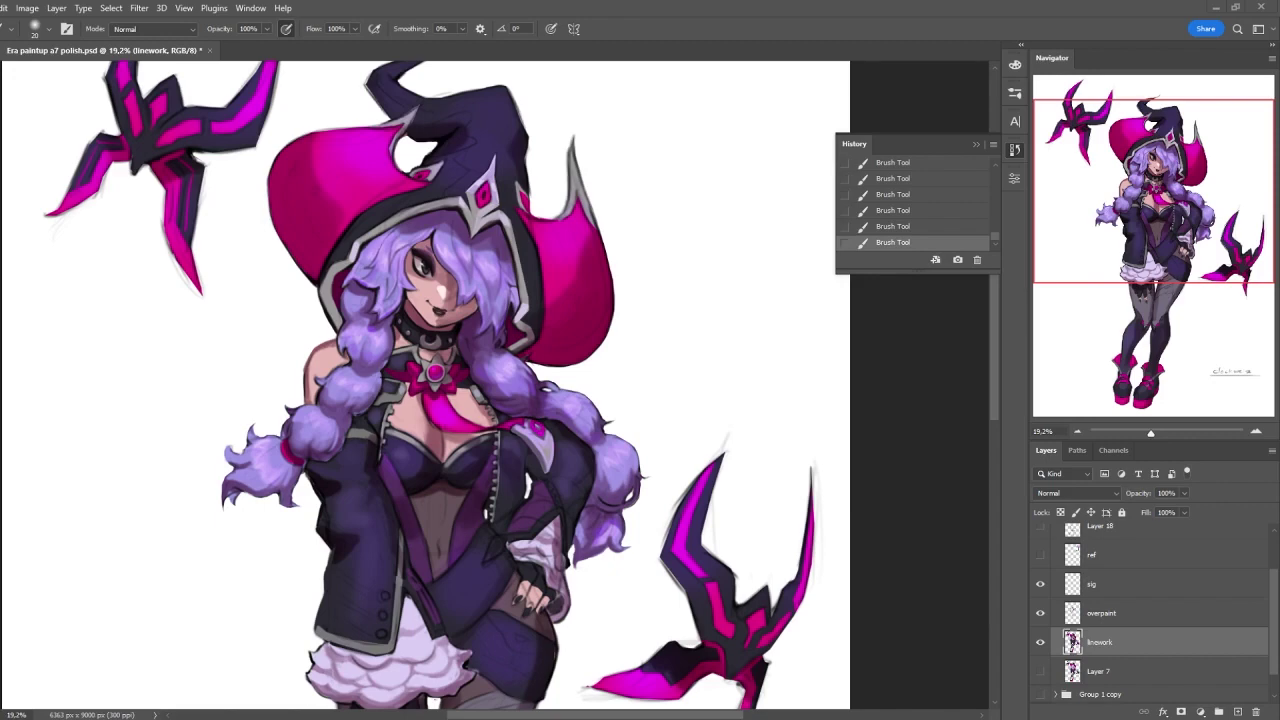
scroll(410, 469, up, 3)
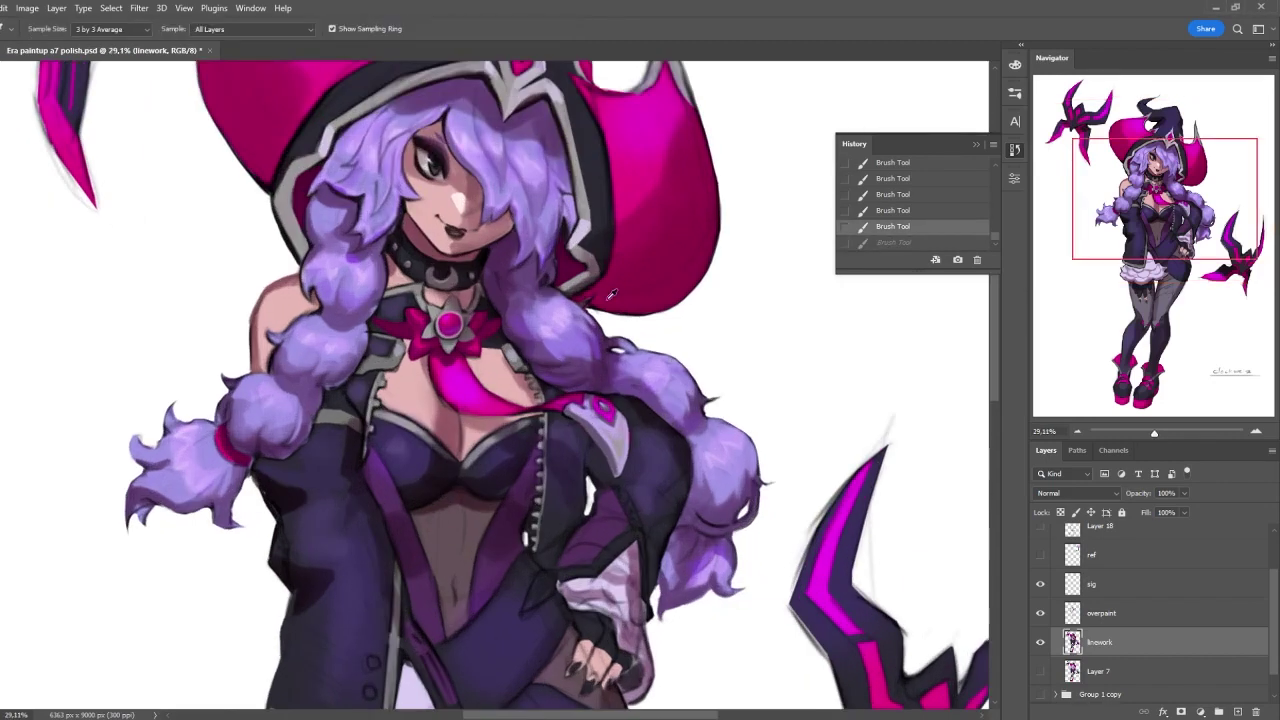
key(alt+bracketright)
key(bracketleft)
key(bracketleft)
scroll(601, 385, down, 2)
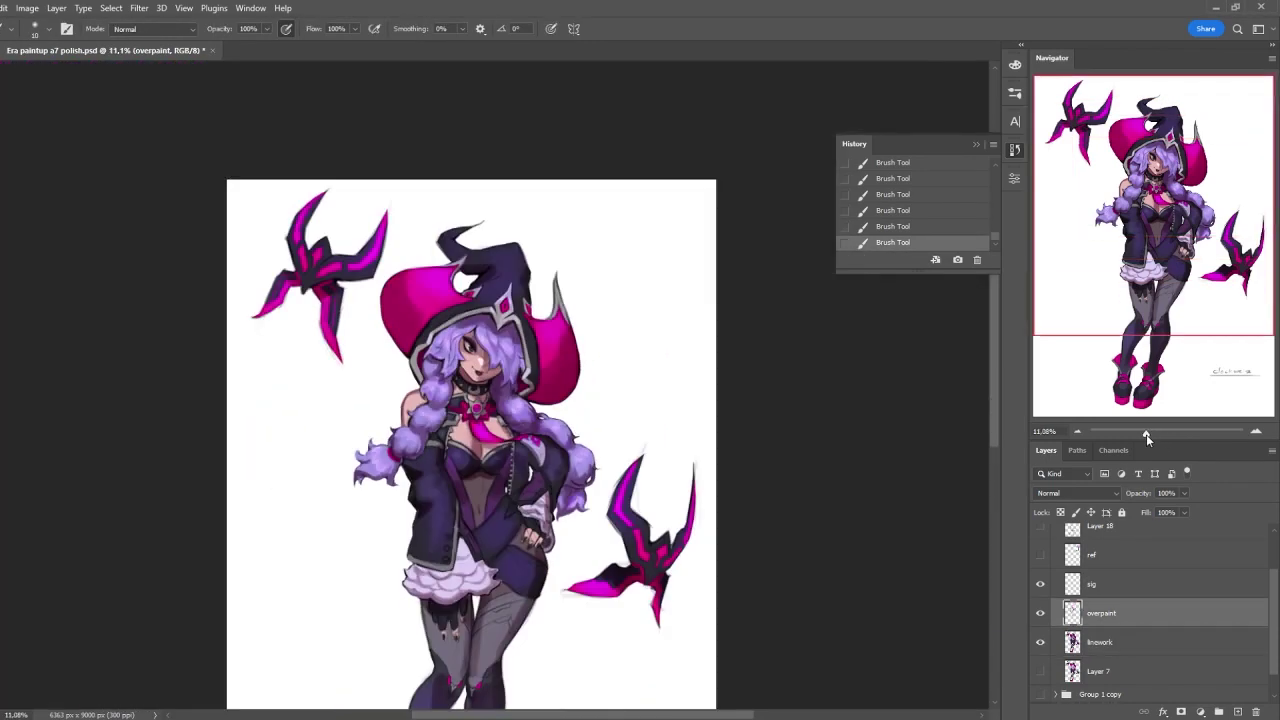
- Paint blue-violet knuckle highlights and refine the fingers of the gloved hand resting on the hip
scroll(601, 385, up, 3)
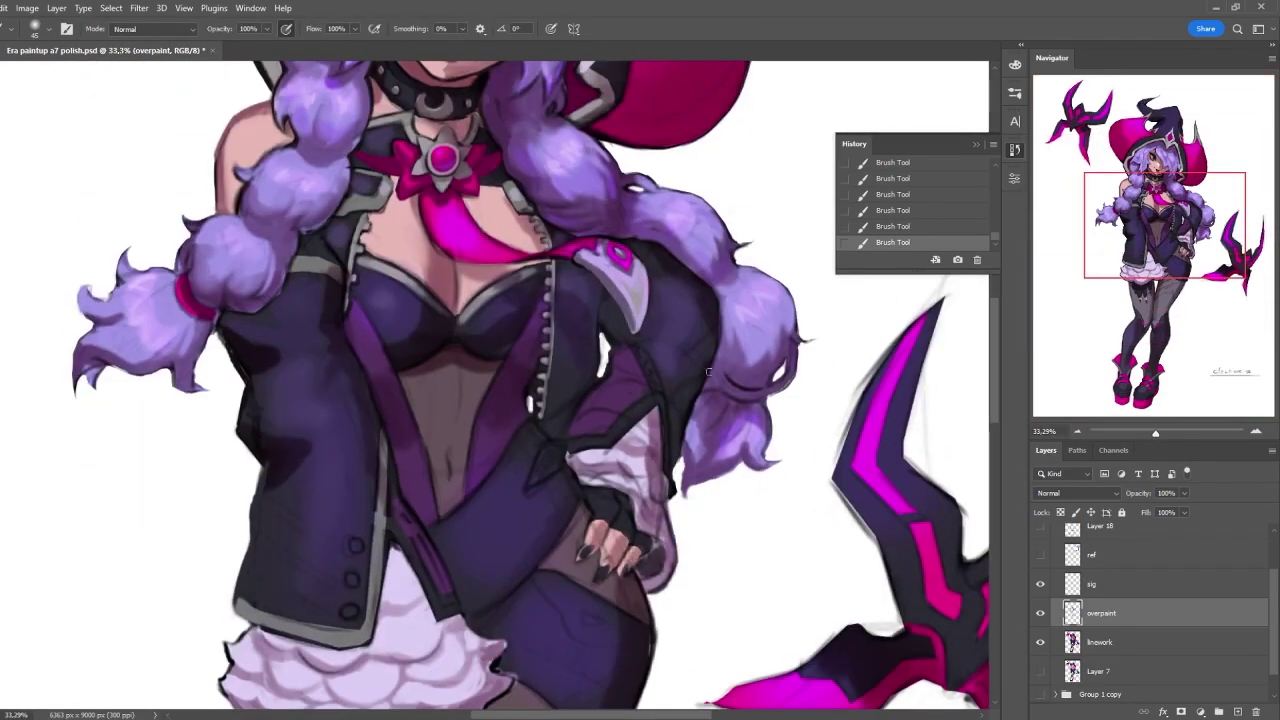
key(bracketright)
key(bracketright)
drag(598, 494, 630, 525)
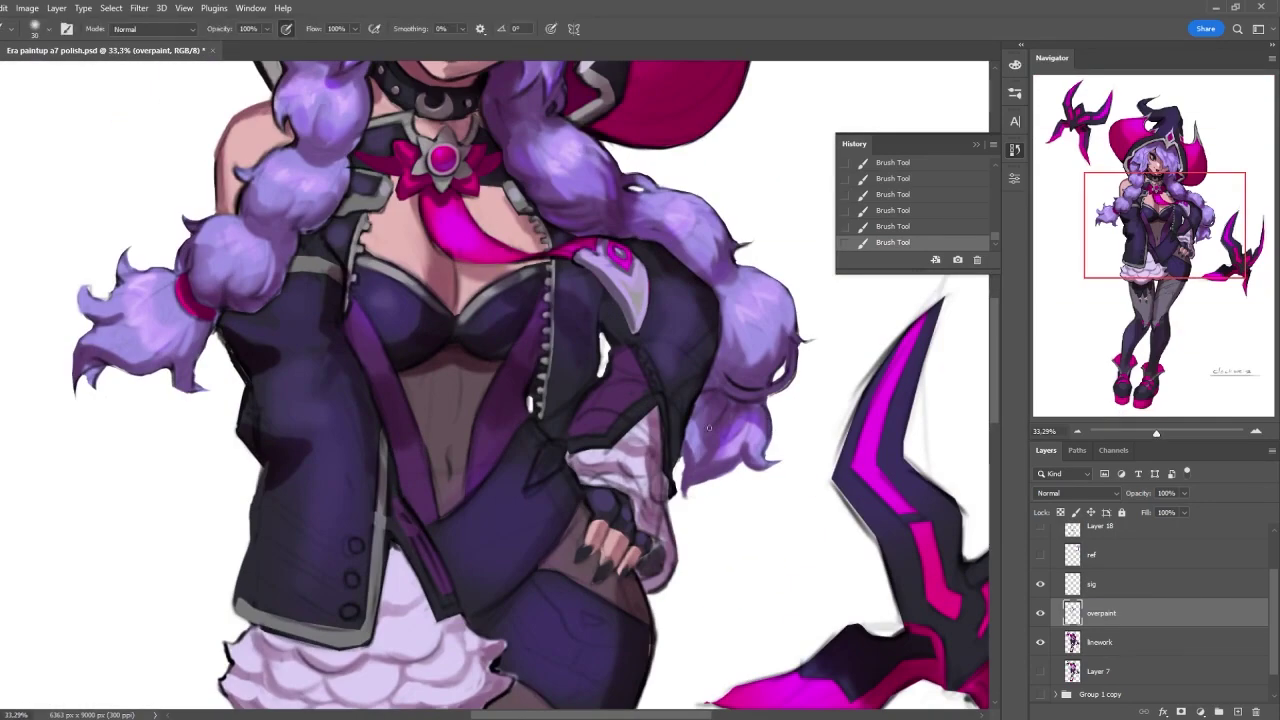
- Paint a magenta diamond-shaped gem at the waist beside the sleeve cuff, and clean the neighbouring braid edge
drag(530, 488, 562, 446)
key(bracketleft)
key(bracketleft)
key(bracketleft)
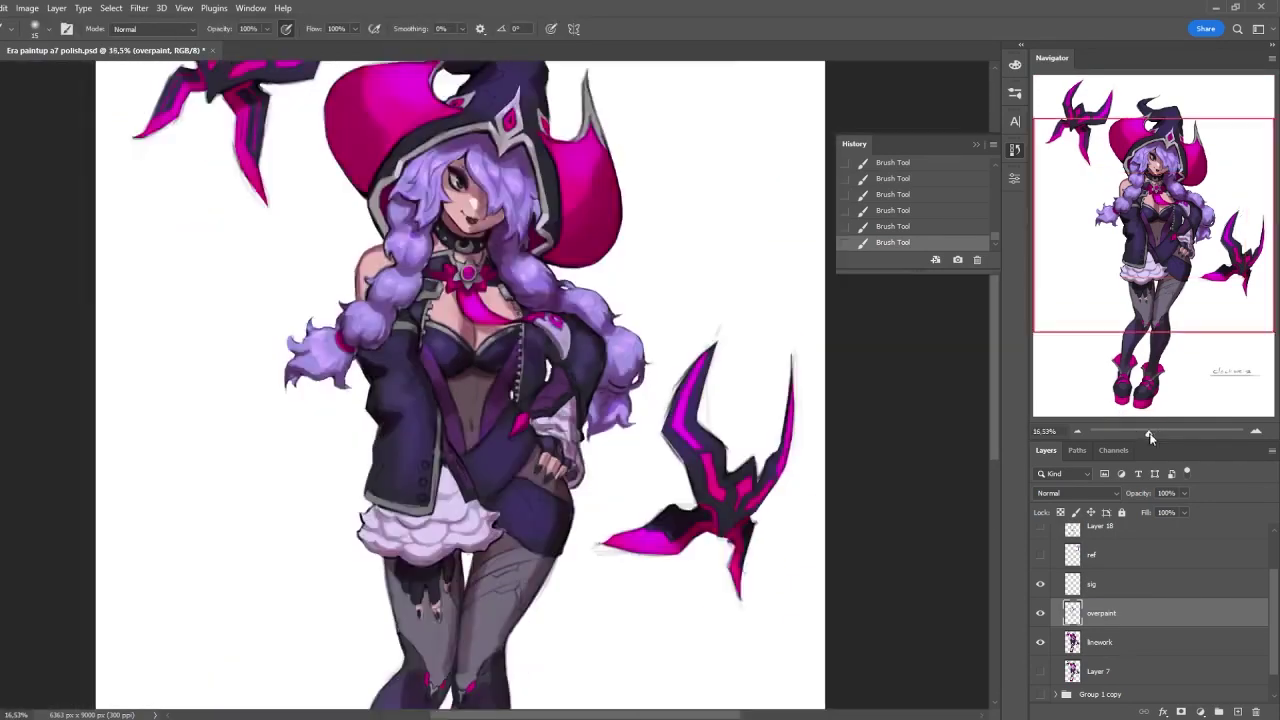
scroll(265, 378, up, 2)
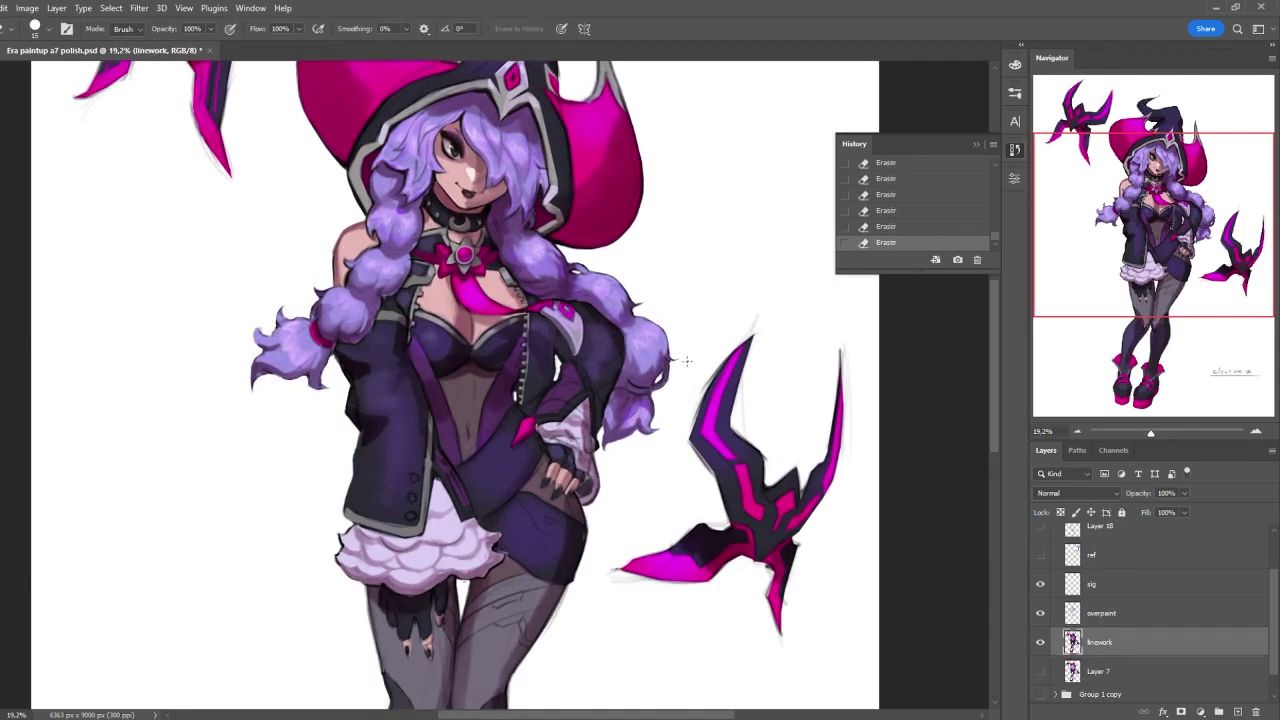
- Paint grey trim along the bodysuit's hip edge and a tapering grey band across the upper thigh on the linework layer
key(b)
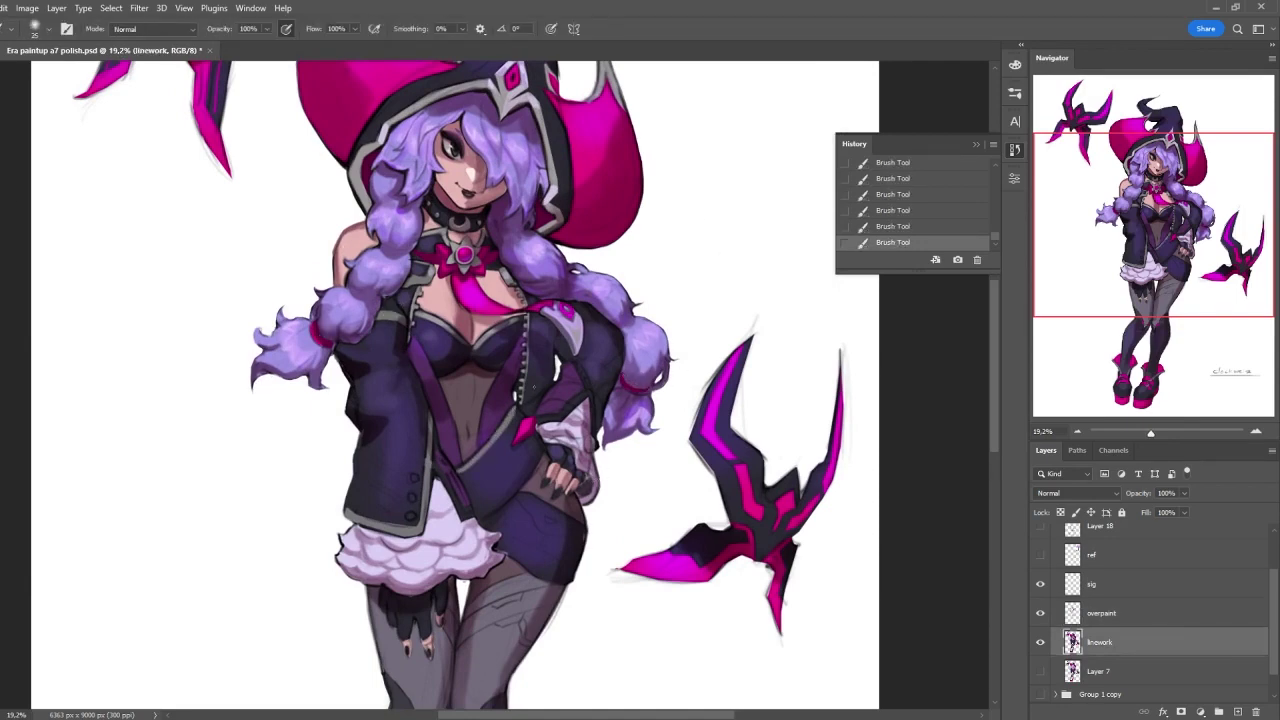
mouse_move(553, 500)
mouse_down()
mouse_move(558, 532)
mouse_move(545, 530)
mouse_move(522, 406)
mouse_move(432, 346)
mouse_move(570, 485)
mouse_move(600, 410)
mouse_move(516, 314)
mouse_up()
scroll(550, 540, up, 5)
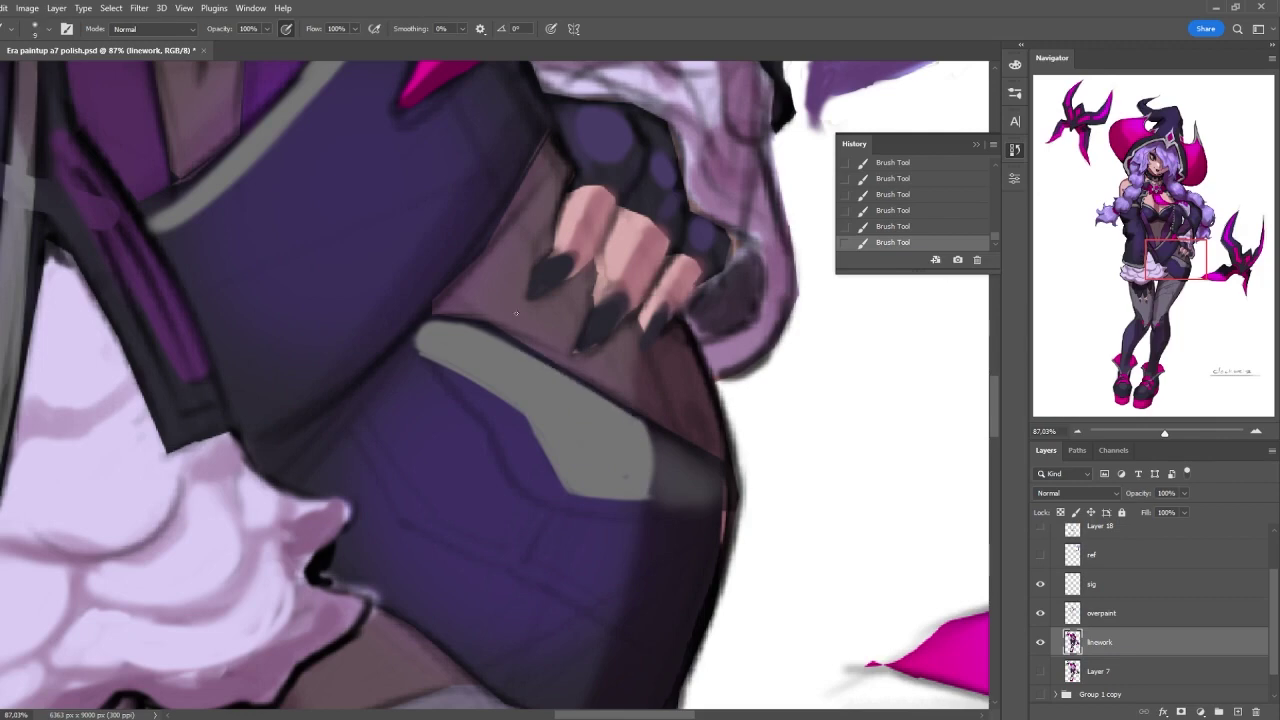
scroll(560, 470, down, 3)
scroll(560, 470, up, 2)
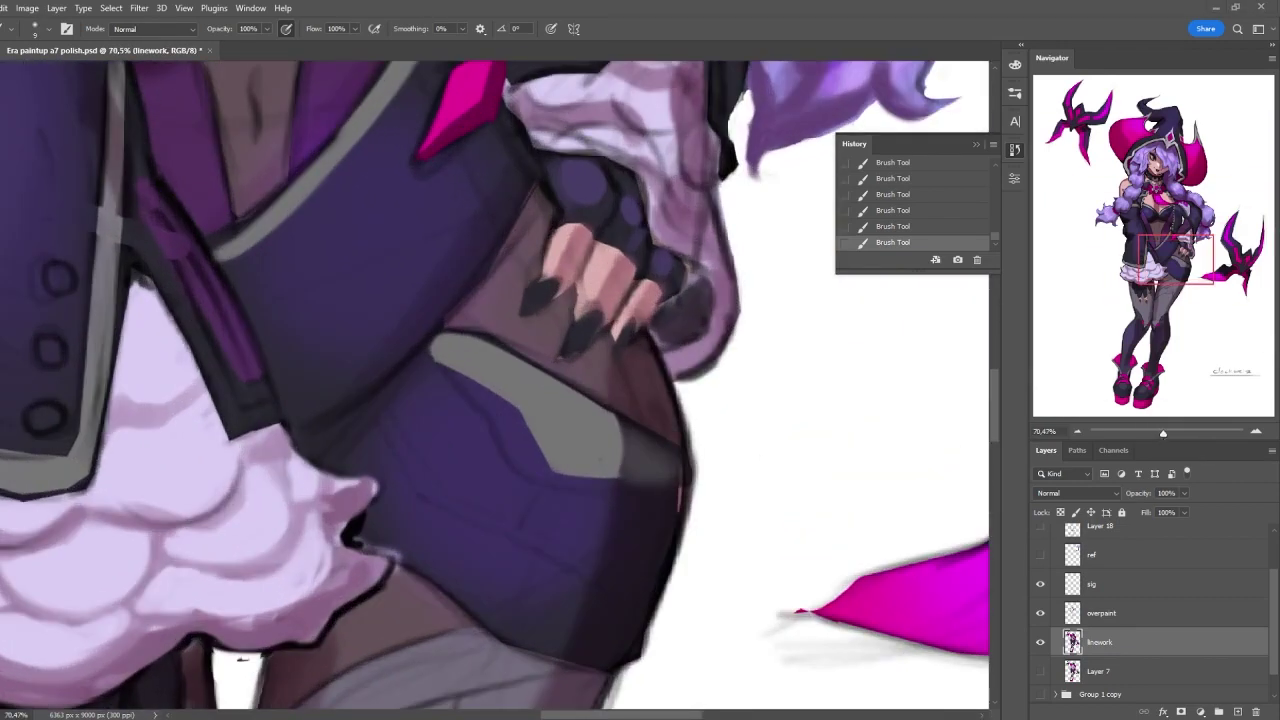
scroll(500, 390, down, 4)
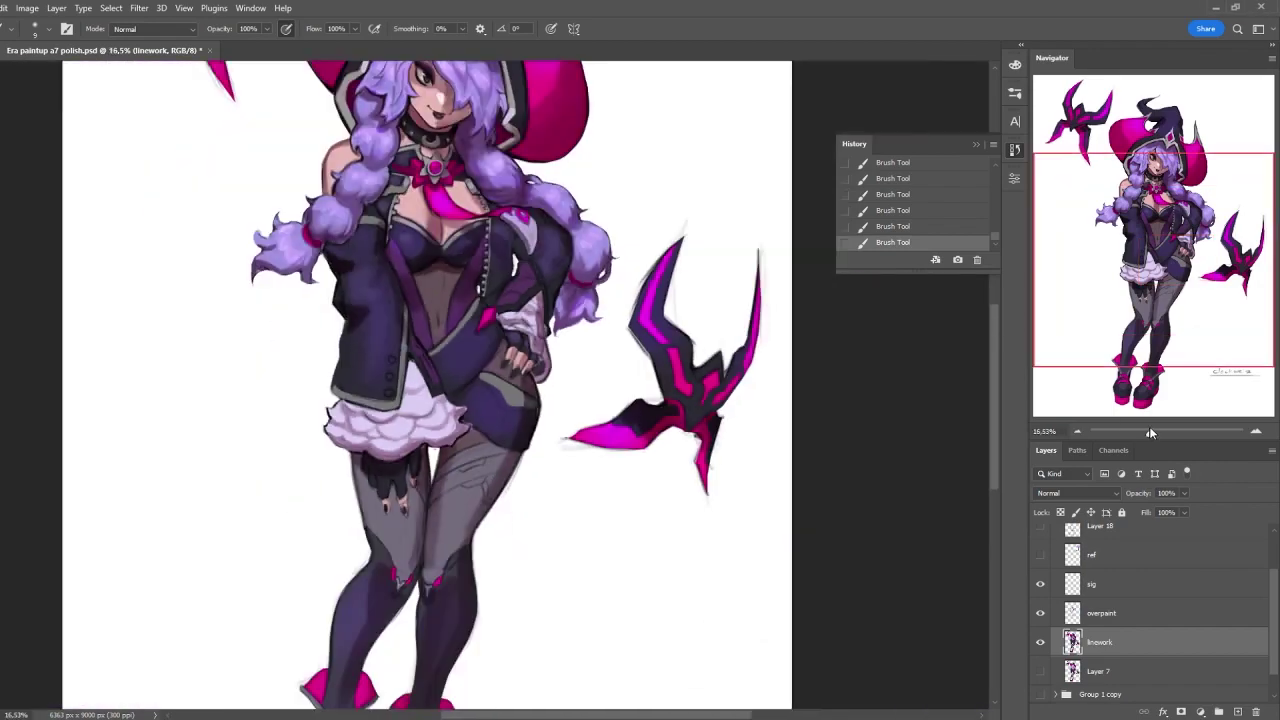
scroll(500, 390, up, 1)
drag(1145, 428, 1161, 431)
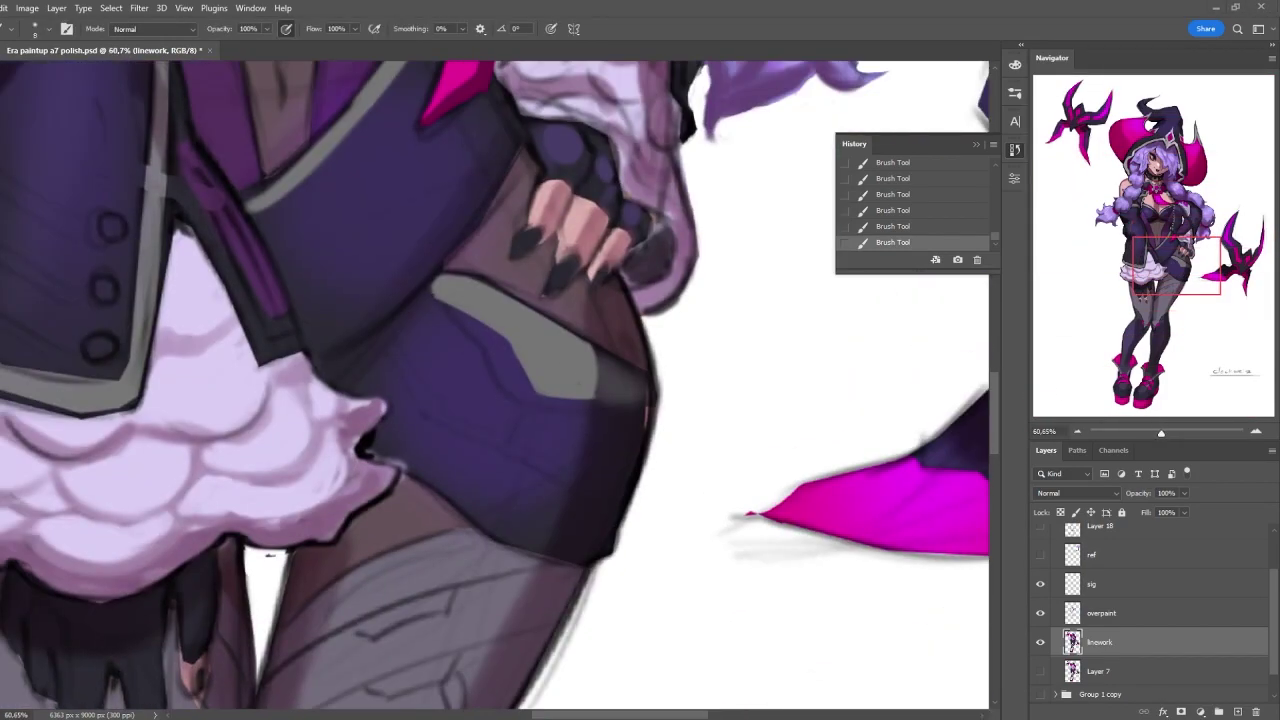
- Paint layered pale ruffles on the sleeve cuff and a magenta tie around the lower braid on the overpaint layer
key(z)
key(alt+bracketright)
scroll(513, 243, down, 5)
scroll(587, 163, up, 5)
key(b)
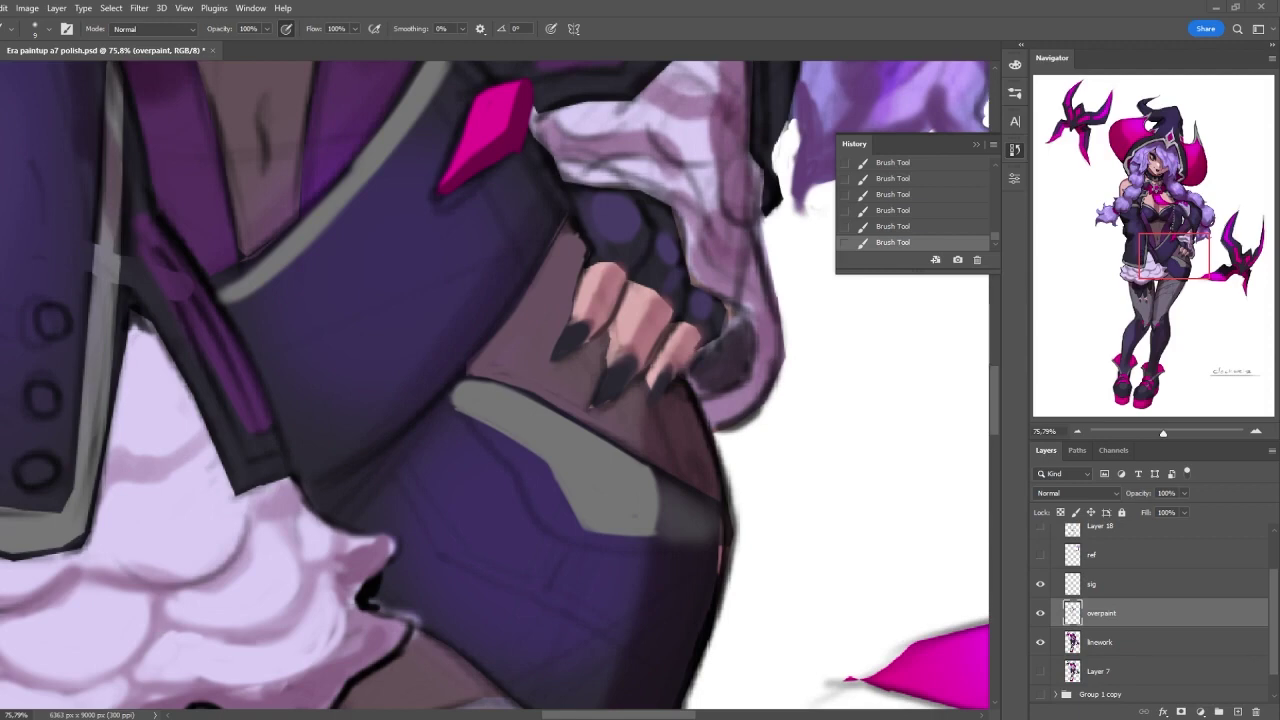
scroll(496, 386, down, 5)
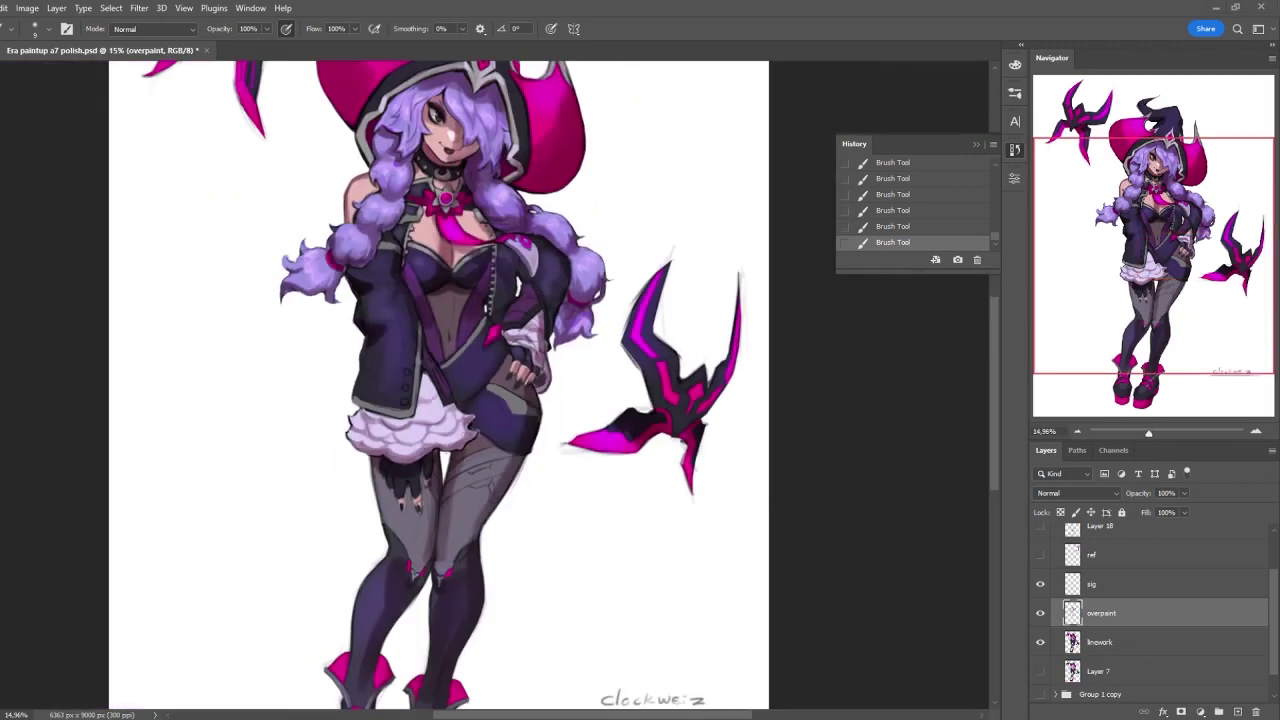
scroll(485, 398, up, 3)
- Paint magenta piping along the bodysuit's pointed front flap and around the edge of the bent arm's sleeve
key(bracketright)
key(bracketright)
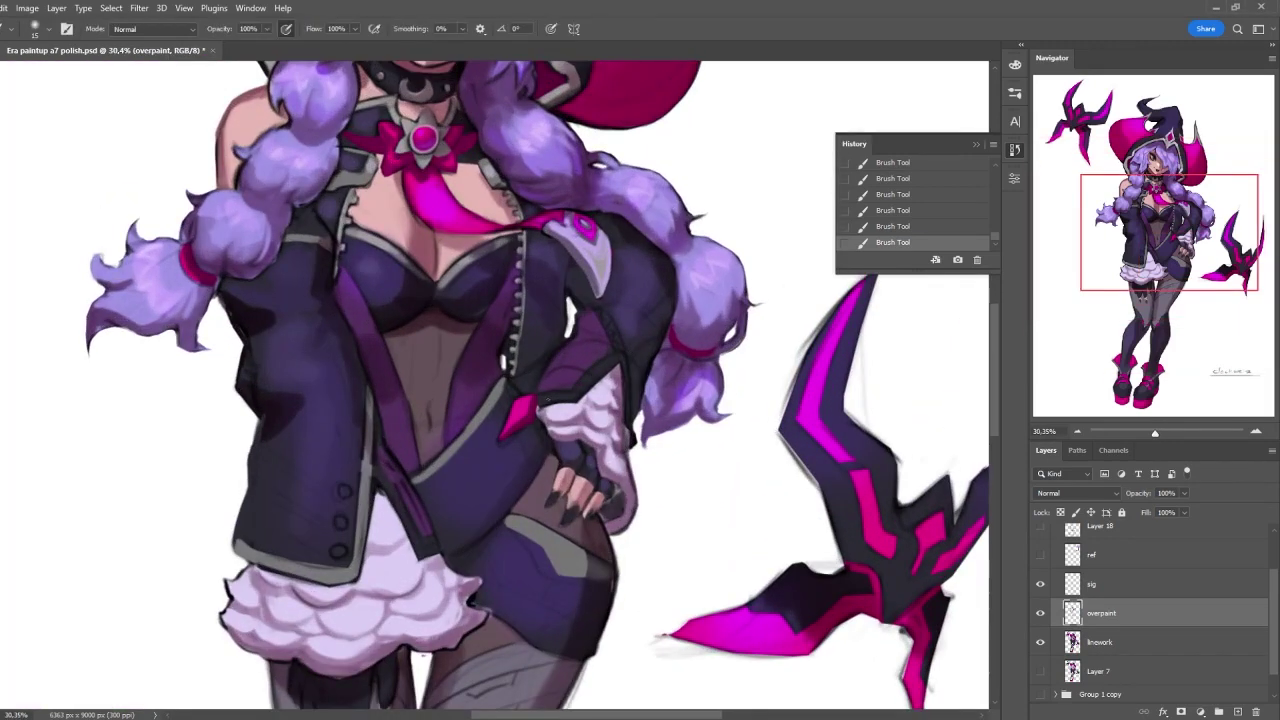
drag(378, 467, 435, 554)
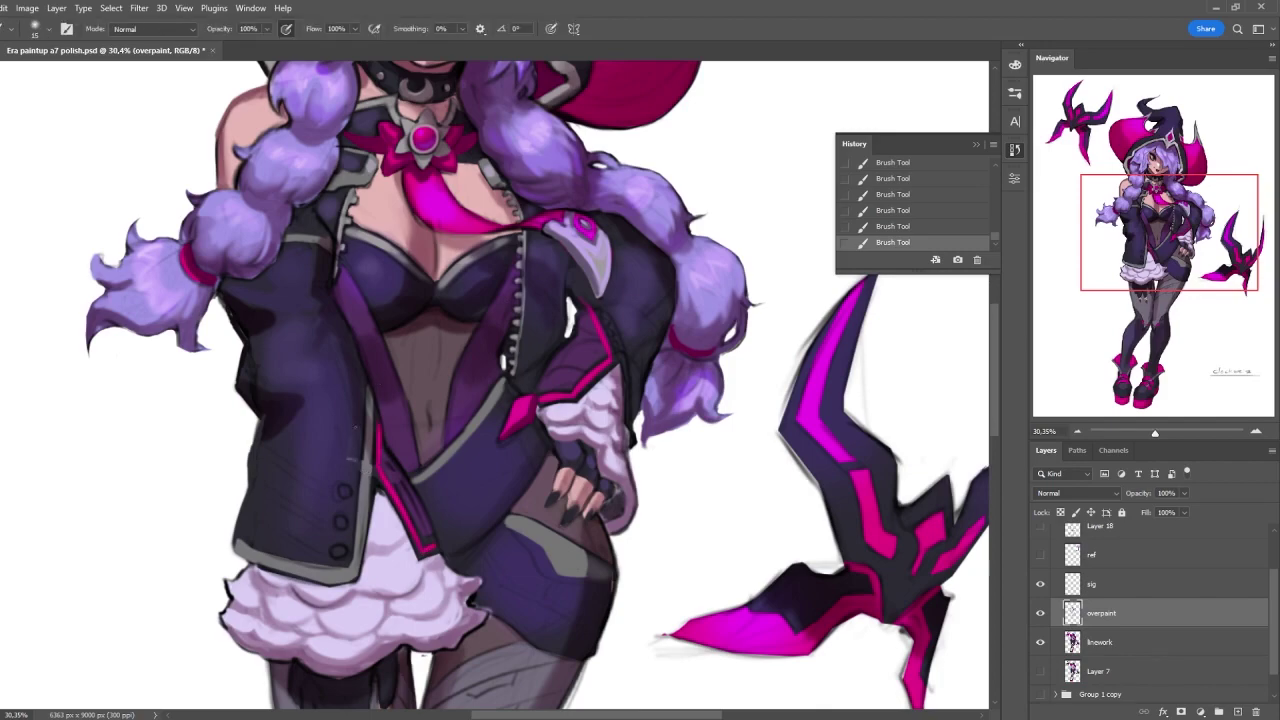
- Step back through the latest magenta trim strokes and restore them to compare the design at different zoom levels
key(ctrl+z)
key(ctrl+z)
key(ctrl+z)
key(ctrl+z)
key(ctrl+z)
scroll(378, 450, down, 3)
scroll(380, 518, up, 4)
key(ctrl+shift+z)
key(ctrl+shift+z)
key(ctrl+shift+z)
key(ctrl+shift+z)
key(ctrl+shift+z)
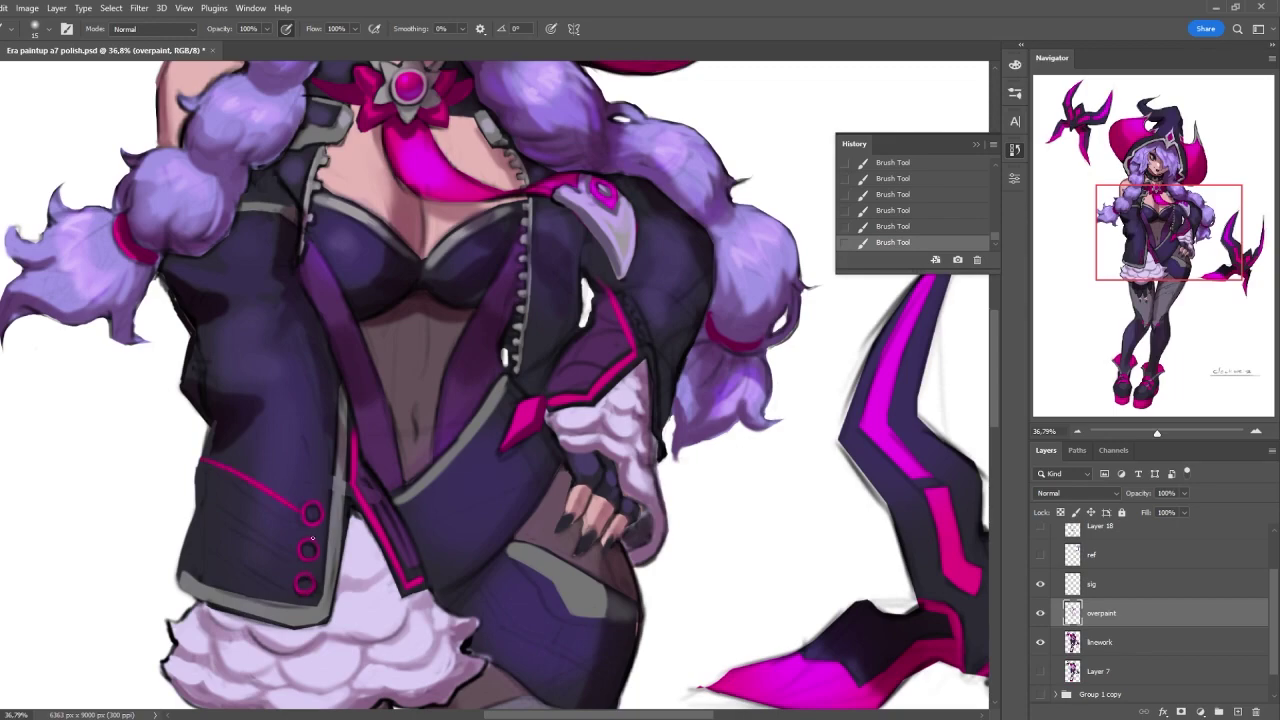
- Paint magenta stripes leading to the jacket's three ringed buttons and matching stripes on the bent arm's sleeve
scroll(897, 417, down, 3)
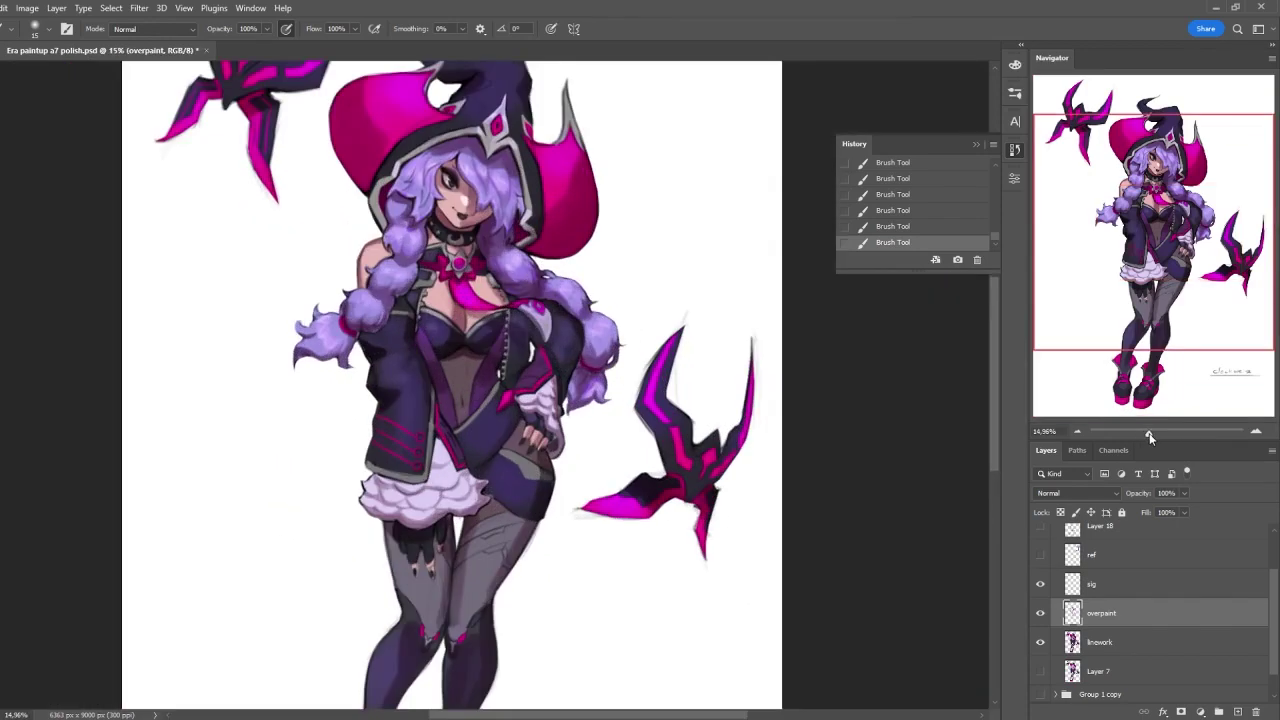
scroll(652, 325, up, 4)
scroll(652, 325, down, 3)
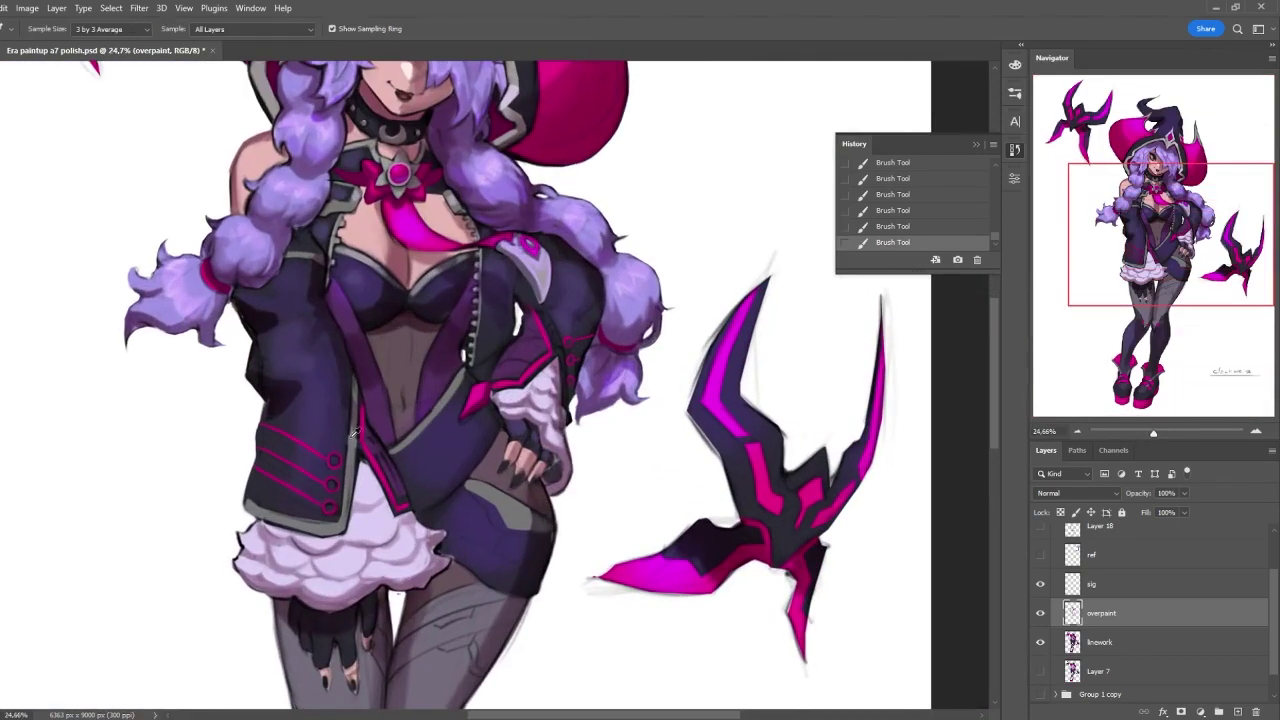
scroll(430, 260, up, 3)
drag(1159, 436, 1154, 436)
- Add a new layer above overpaint and brush a soft reddish blush onto the face with a large soft brush
key(ctrl+shift+alt+n)
click(222, 492)
key(Return)
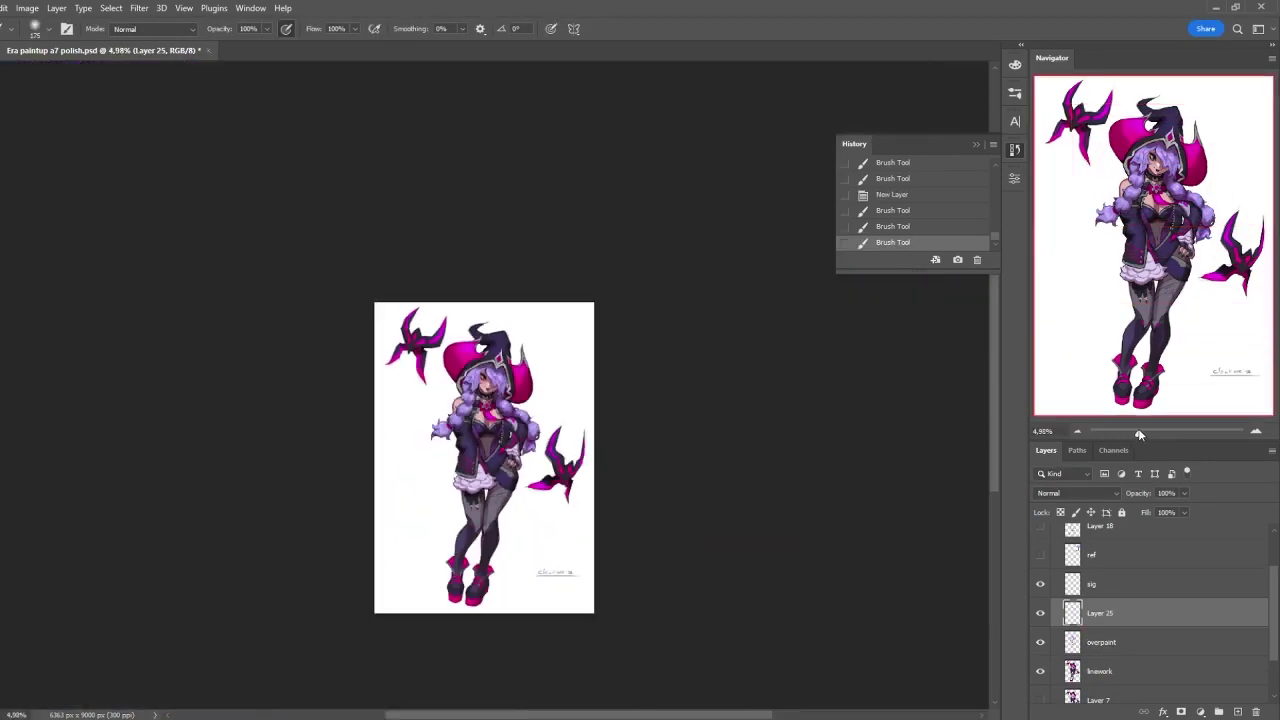
scroll(525, 383, up, 3)
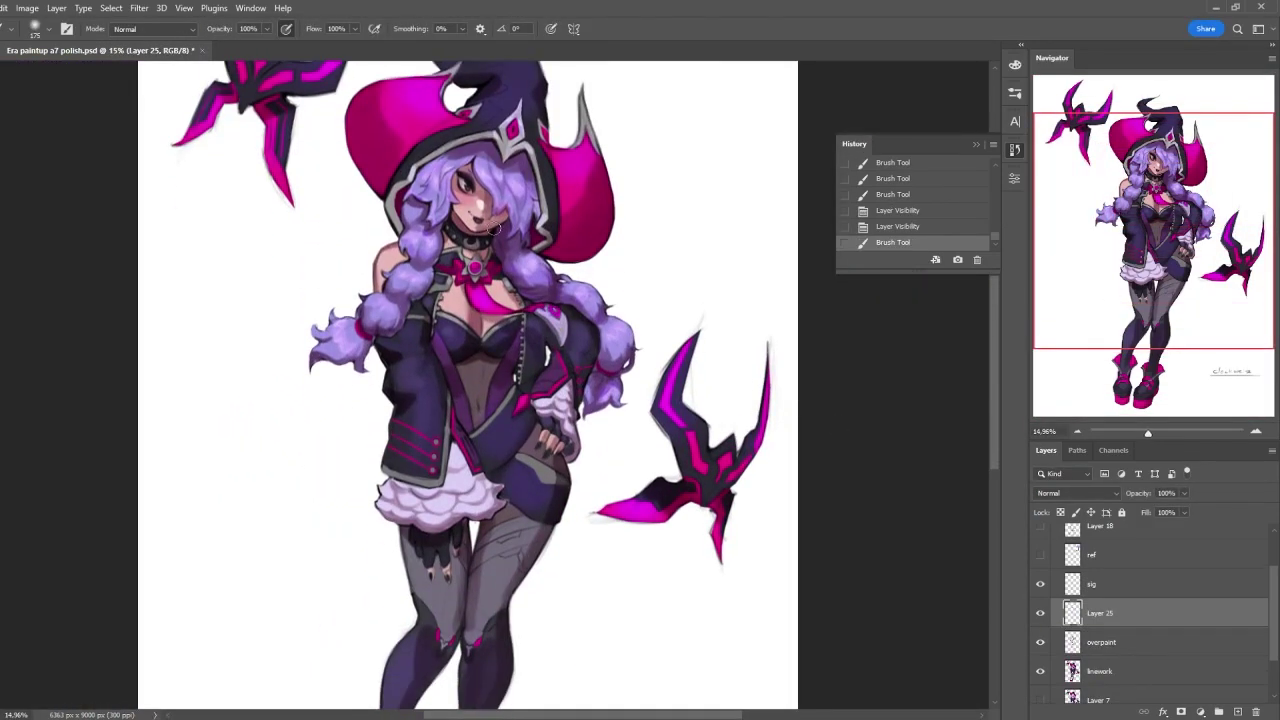
scroll(421, 478, up, 2)
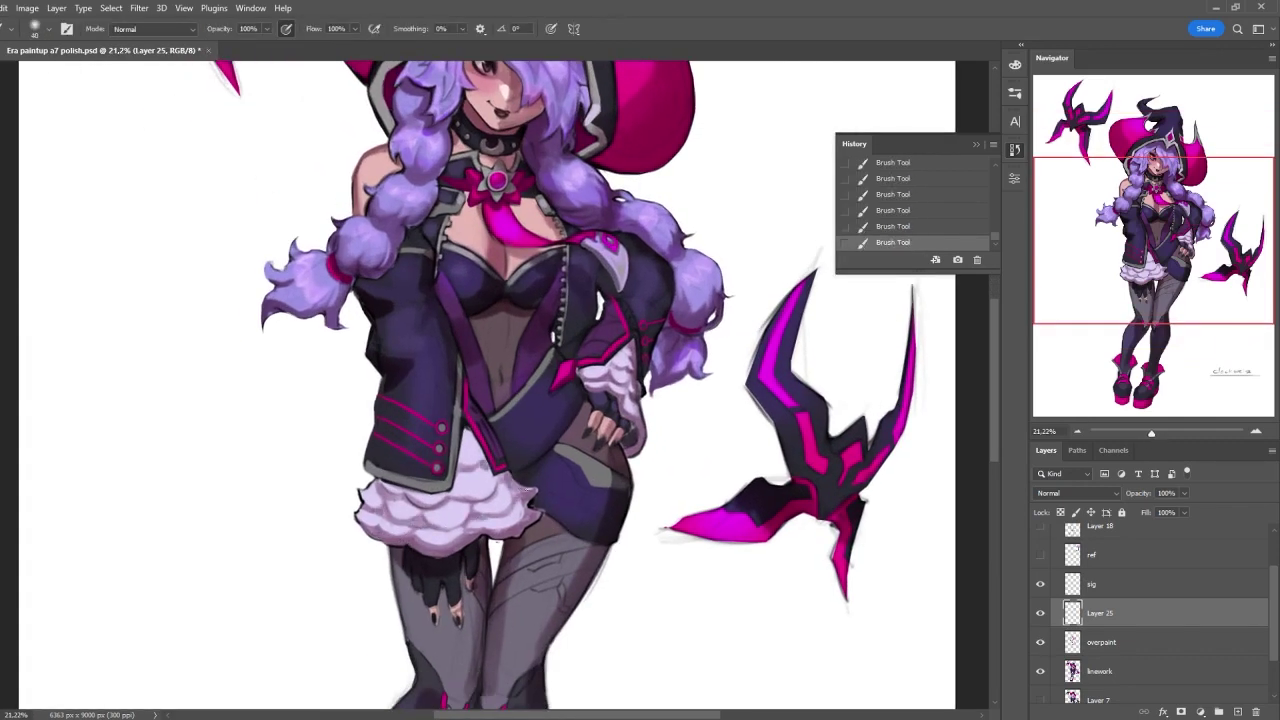
- Outline the curled tips of the loose braid end with a thin dark purple edge on the new layer
scroll(300, 240, up, 4)
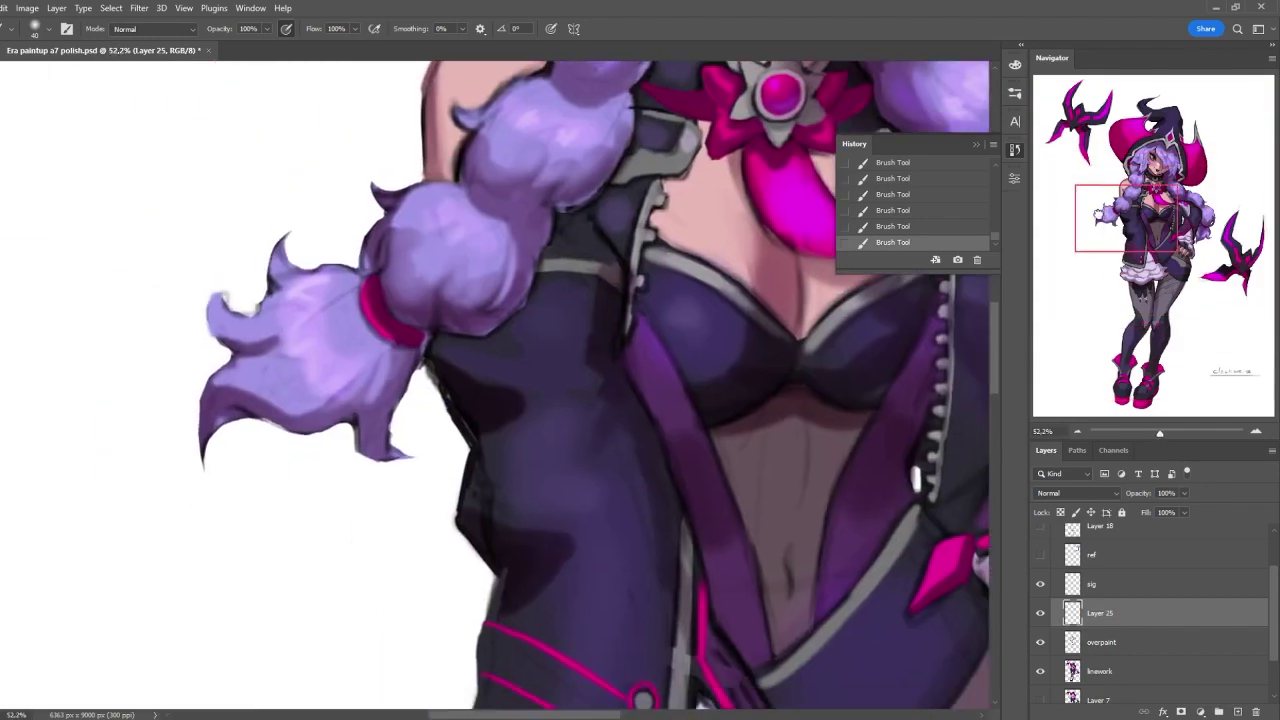
key(i)
key(b)
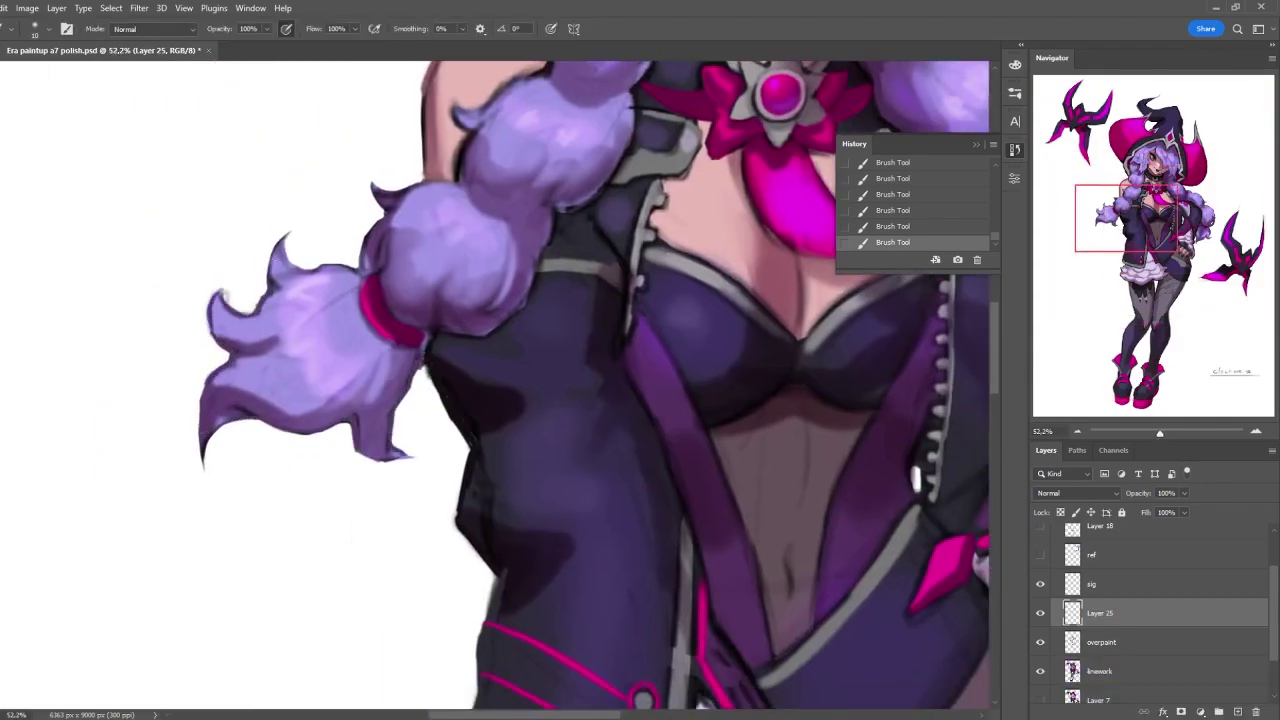
- Clean stray edges around the loose braid end and refine its curled tips and the segment above the hair tie
key(e)
click(1040, 613)
click(1040, 613)
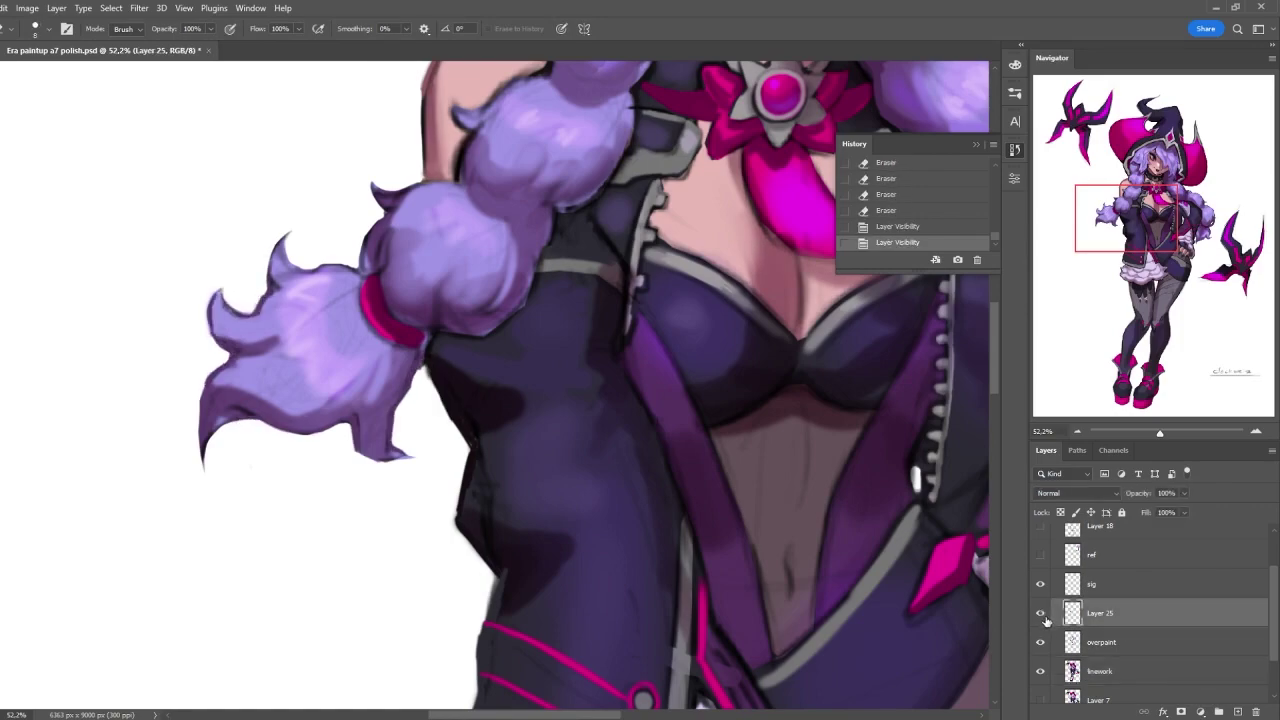
key(b)
drag(220, 316, 242, 296)
key(bracketright)
key(bracketright)
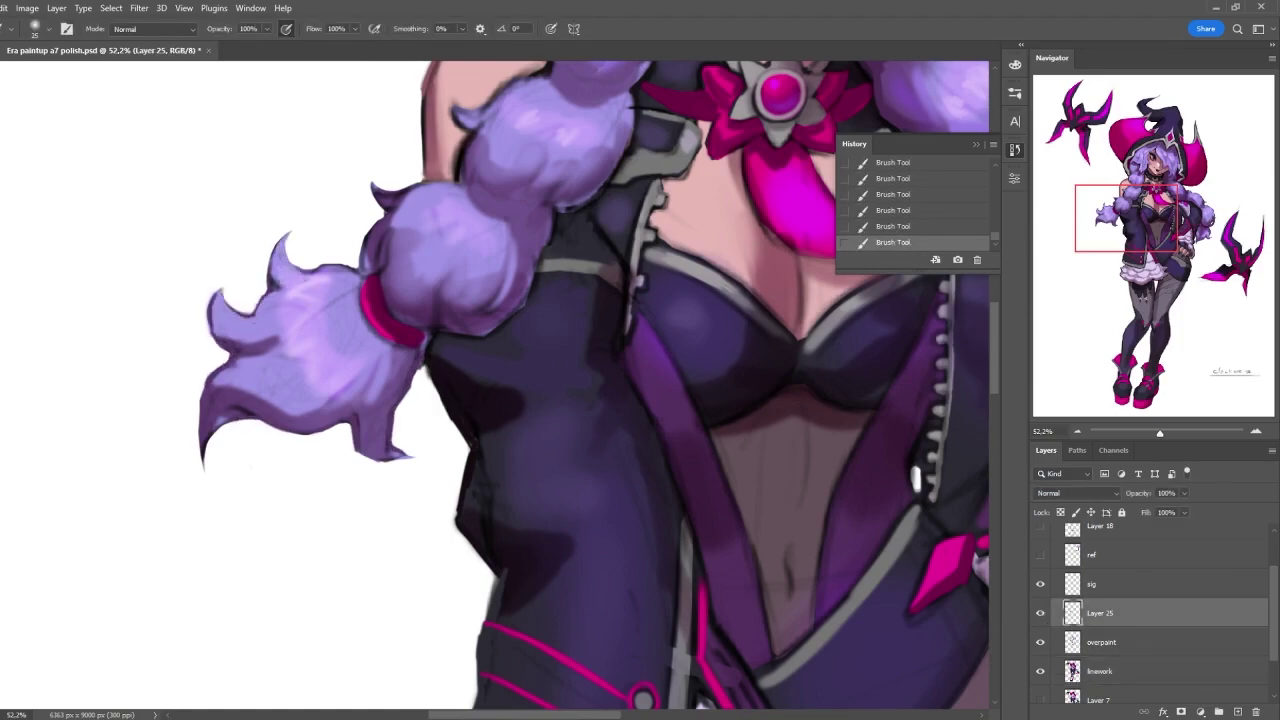
drag(380, 196, 415, 258)
scroll(414, 257, down, 3)
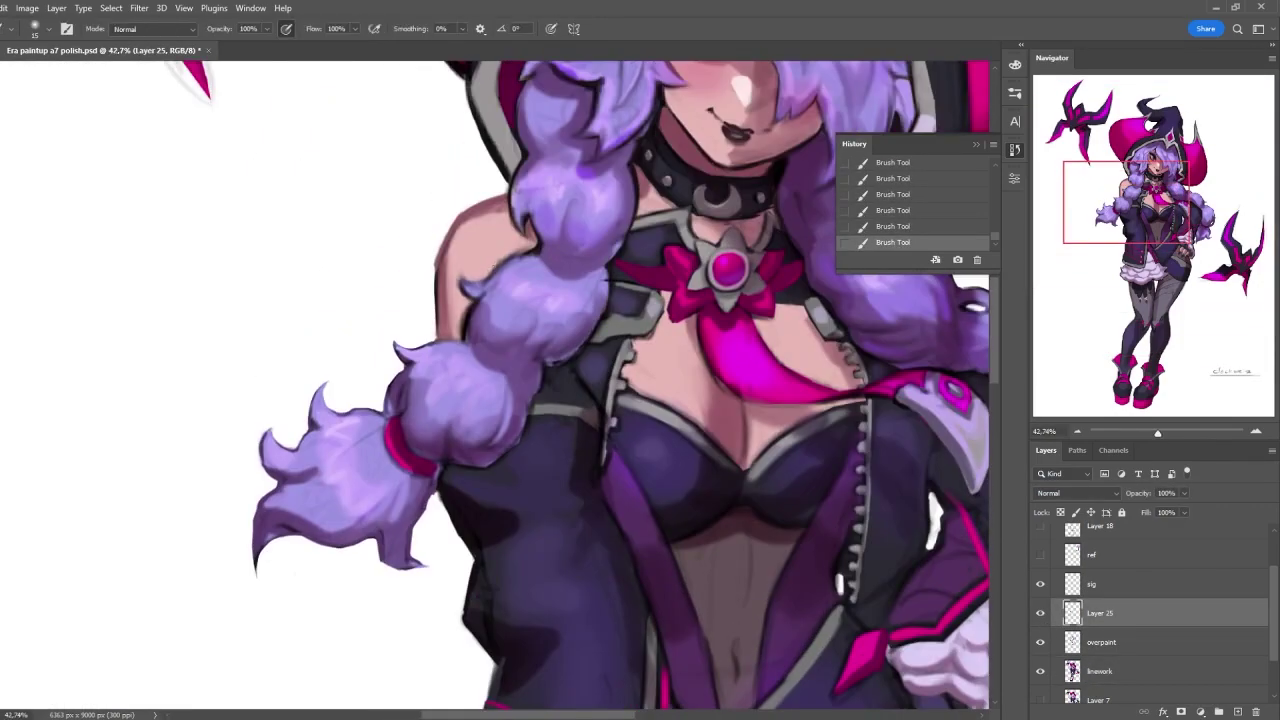
scroll(600, 290, down, 3)
- Erase the stray sketch lines around the hat's pointed tip, crown and left brim spike on the linework layer
scroll(600, 290, up, 5)
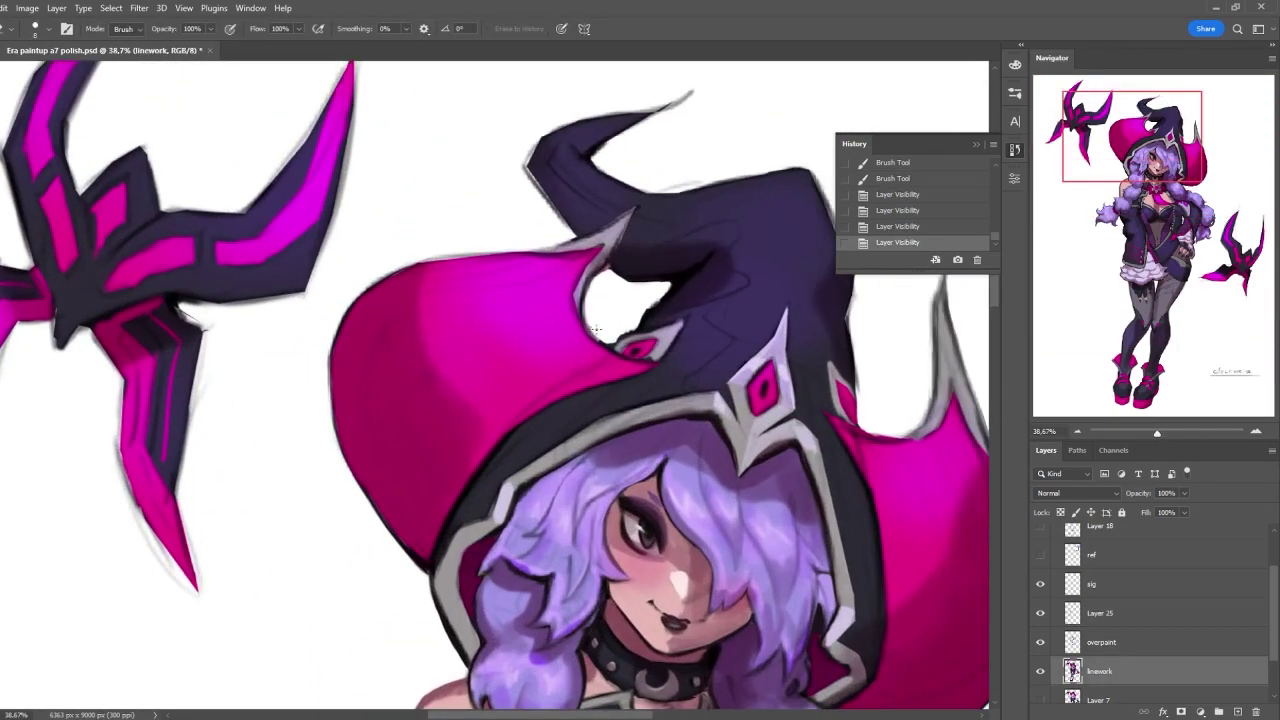
drag(598, 330, 592, 286)
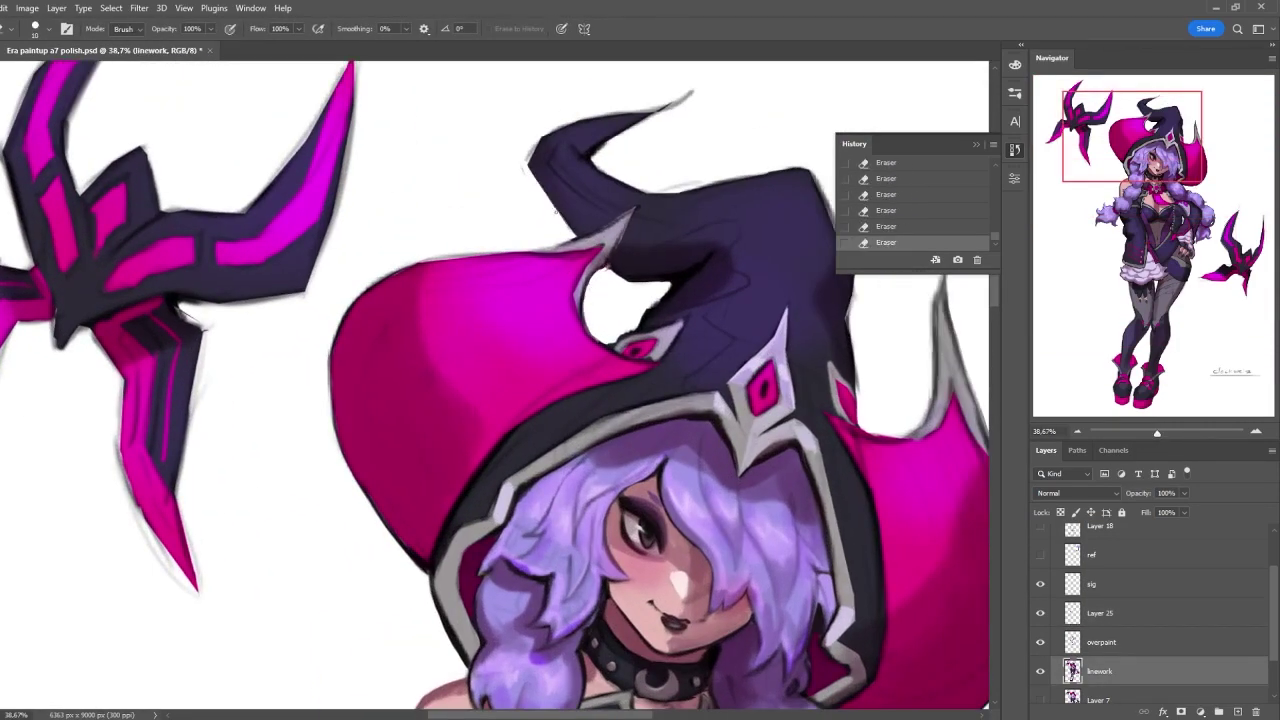
drag(558, 123, 686, 96)
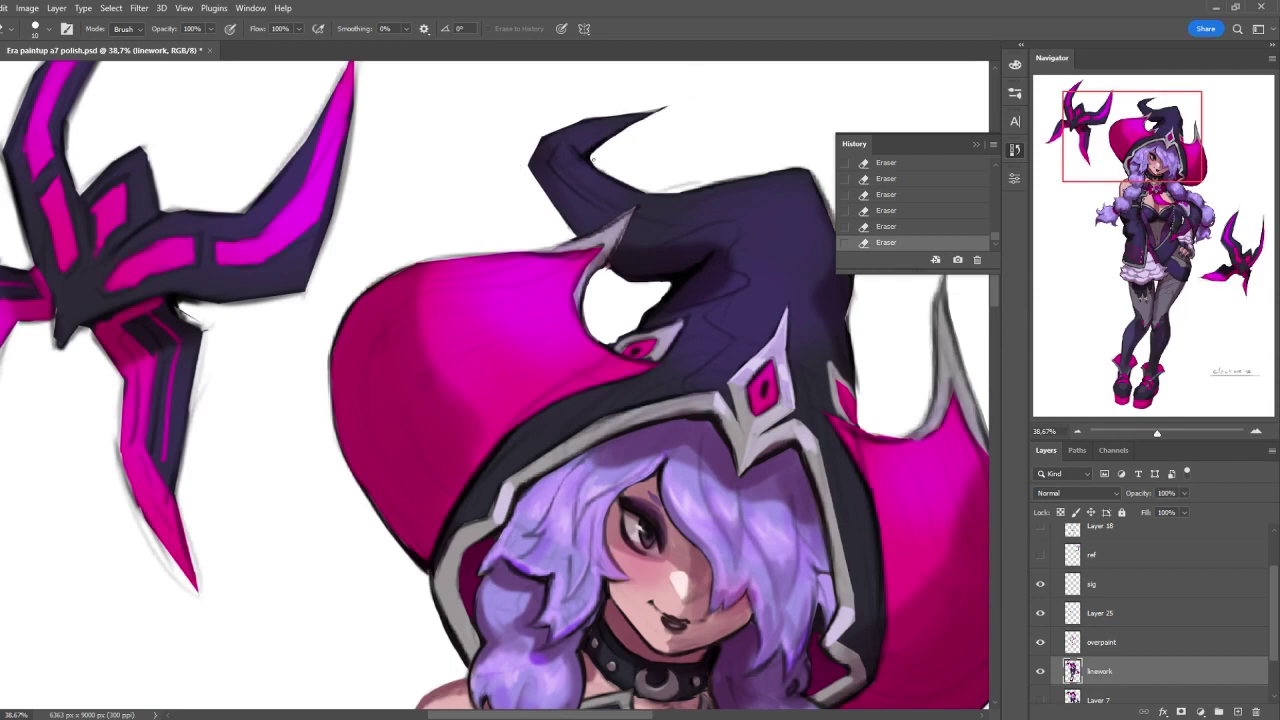
mouse_move(782, 163)
mouse_down()
mouse_move(640, 169)
mouse_move(710, 276)
mouse_move(718, 396)
mouse_up()
- Brush pale silver highlights onto the hat's brim spikes and the side gem frames
key(b)
mouse_move(632, 362)
mouse_down()
mouse_move(628, 396)
mouse_move(706, 412)
mouse_up()
drag(706, 402, 710, 416)
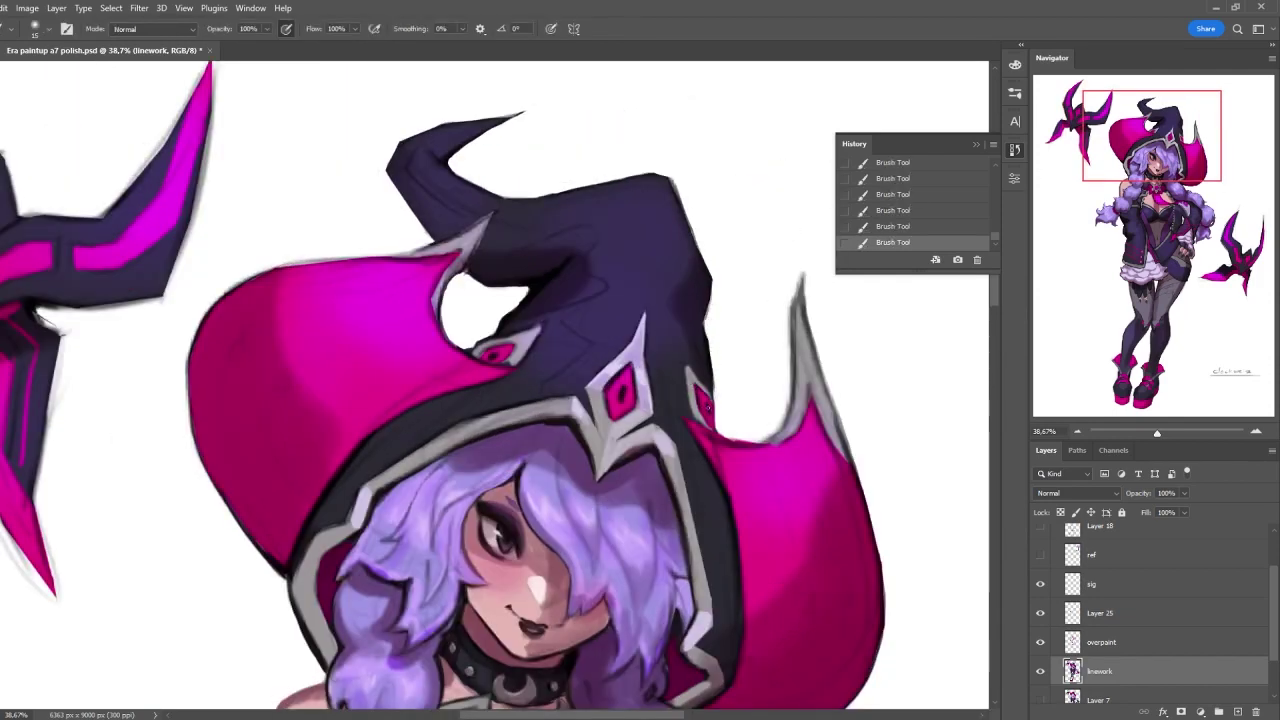
key(bracketleft)
key(bracketleft)
key(bracketright)
drag(796, 292, 822, 376)
mouse_move(804, 334)
mouse_down()
mouse_move(838, 438)
mouse_move(795, 388)
mouse_up()
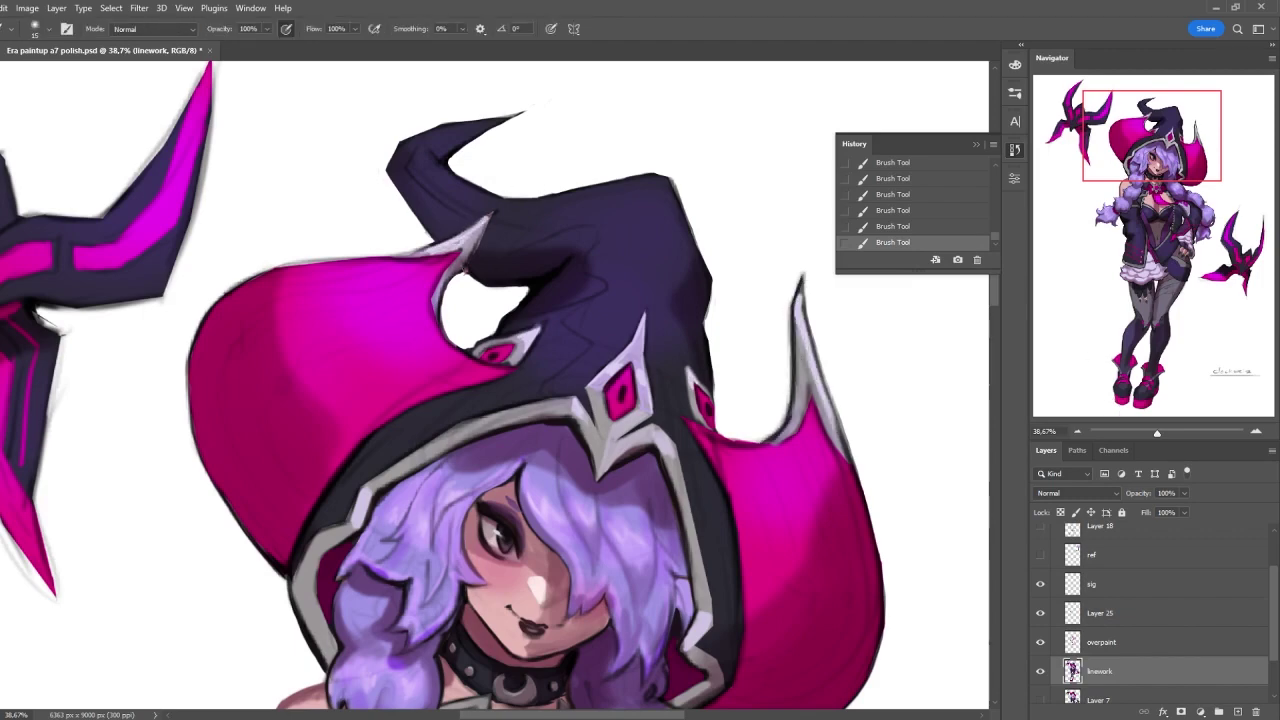
- Erase the rough edges around the right brim spike and the right side of the hat's crown
key(e)
drag(796, 270, 800, 376)
drag(740, 444, 788, 398)
drag(672, 178, 690, 230)
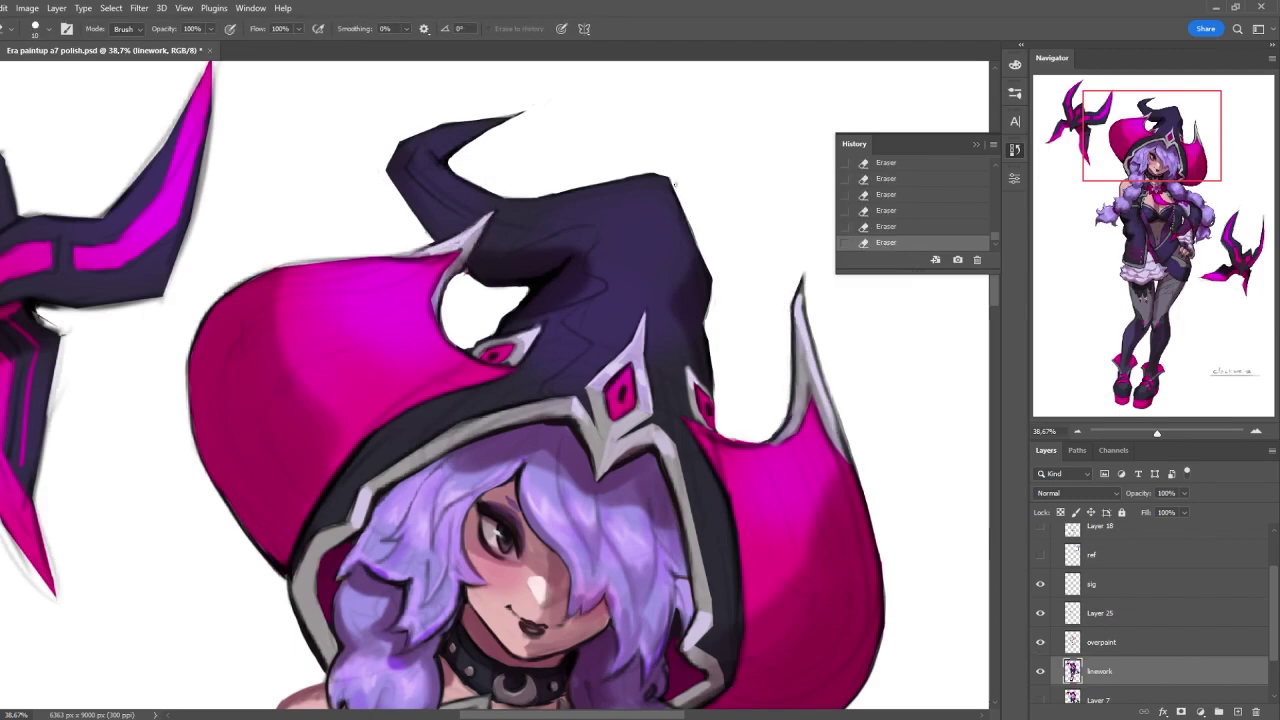
- Paint thin grey circuit-like lines and a small magenta gem on the dark hip garment and its grey band
scroll(673, 183, down, 3)
scroll(587, 425, down, 3)
scroll(587, 425, up, 3)
key(b)
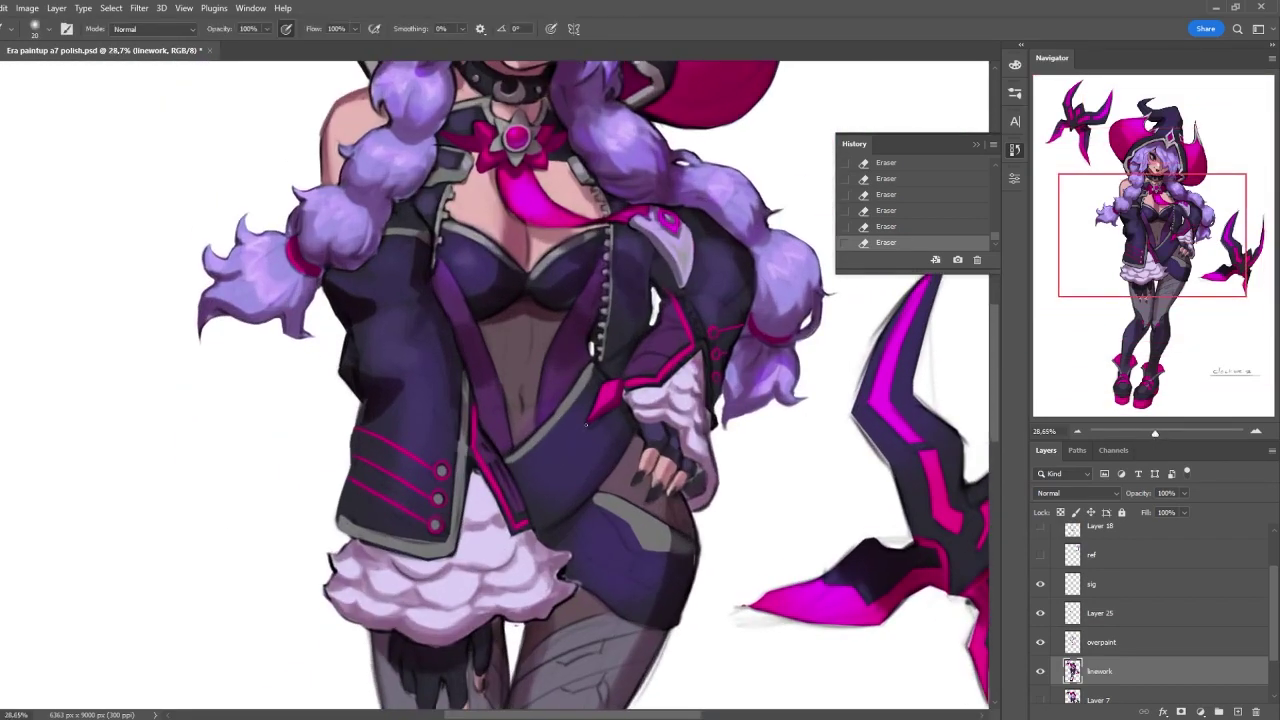
key(bracketleft)
drag(576, 538, 586, 545)
drag(642, 576, 652, 586)
drag(646, 574, 658, 584)
drag(648, 578, 656, 588)
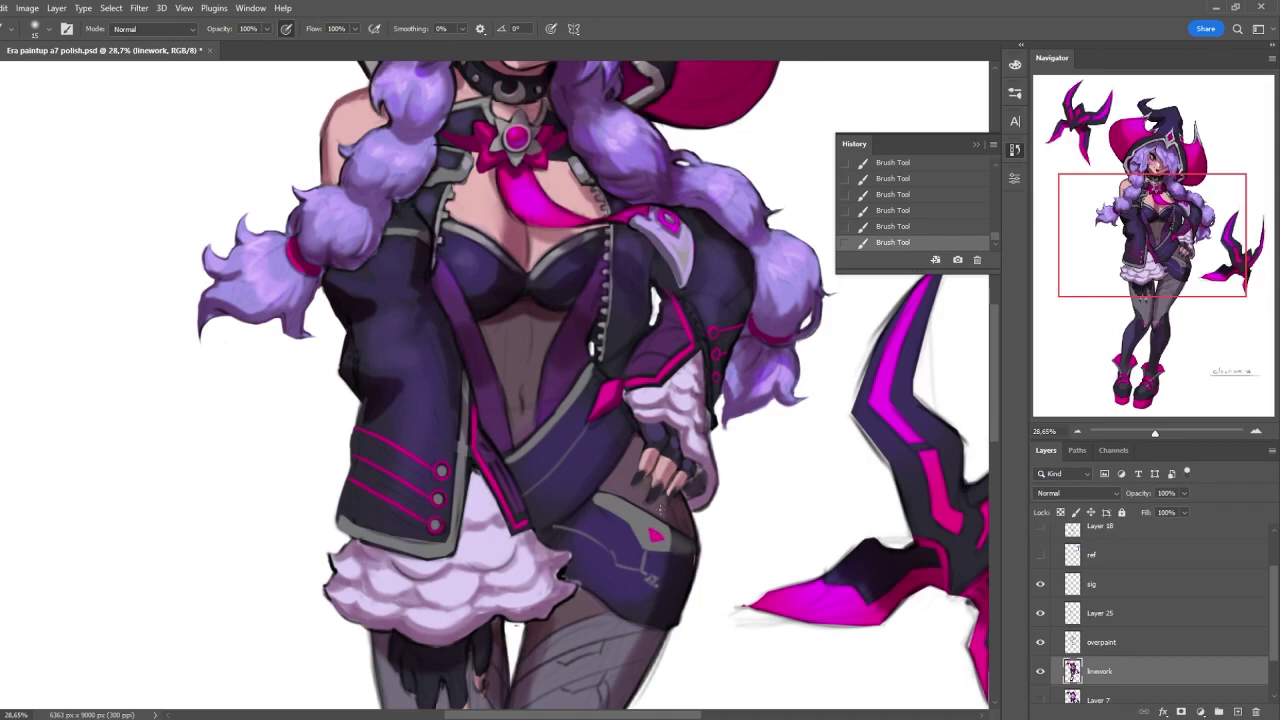
- Compare the art with the overpaint layer hidden and shown, and add a new layer above overpaint
scroll(690, 525, up, 5)
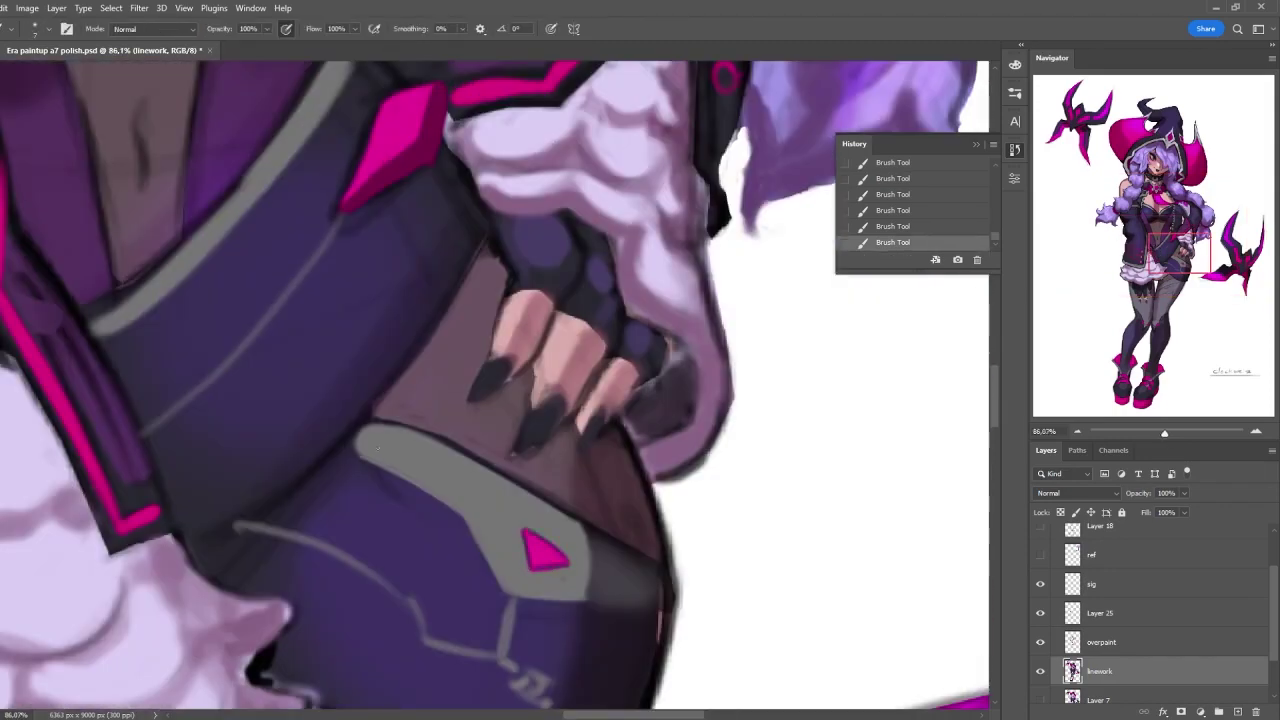
drag(1160, 431, 1146, 436)
click(1040, 642)
click(1040, 642)
click(1218, 711)
key(ctrl+bracketright)
- Paint a magenta-edged purple panel on the outer right thigh and a matching magenta stripe on the left thigh
scroll(488, 453, up, 3)
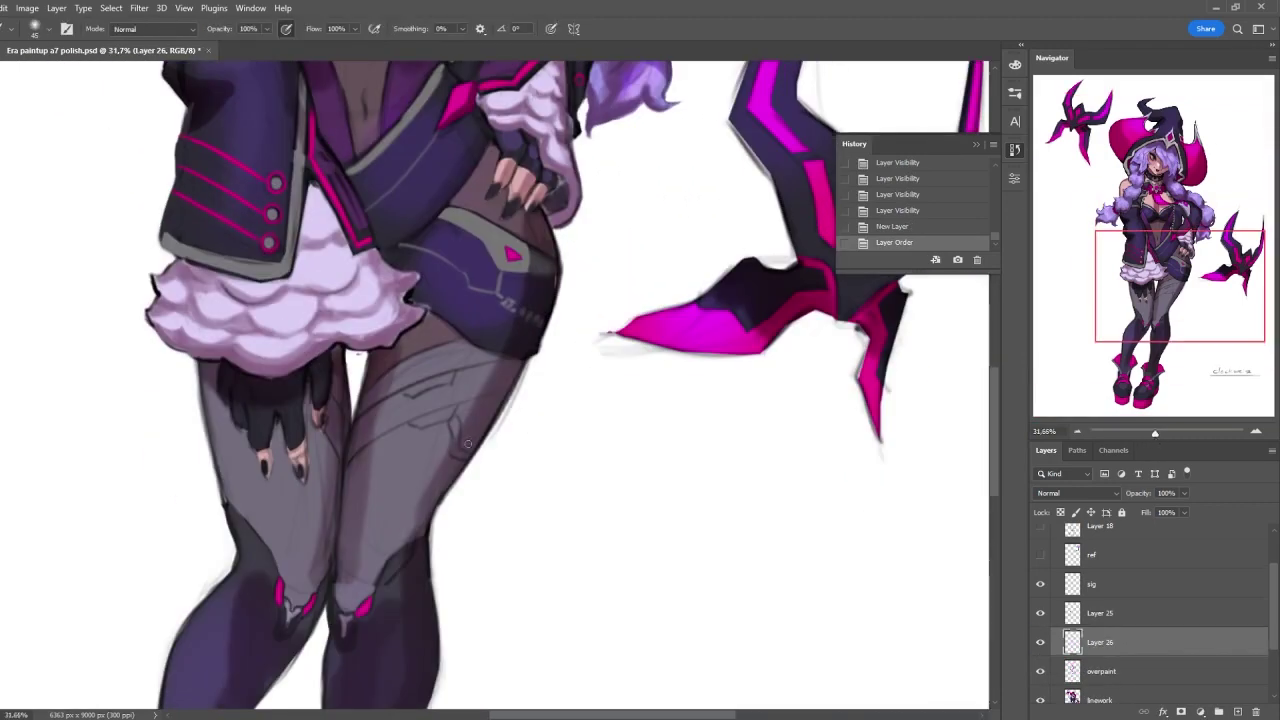
drag(458, 405, 463, 448)
key(bracketleft)
key(ctrl+z)
key(ctrl+z)
drag(287, 228, 280, 245)
key(e)
drag(338, 455, 344, 470)
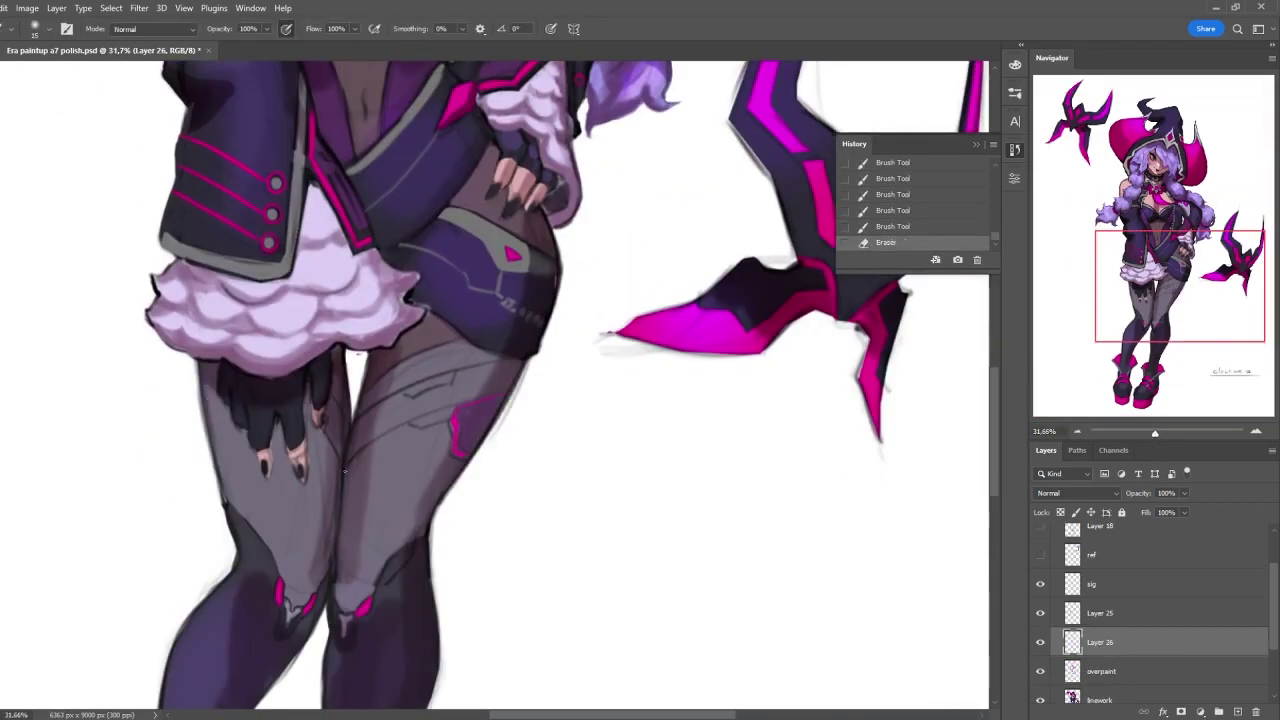
drag(237, 432, 218, 446)
drag(222, 392, 230, 432)
key(bracketleft)
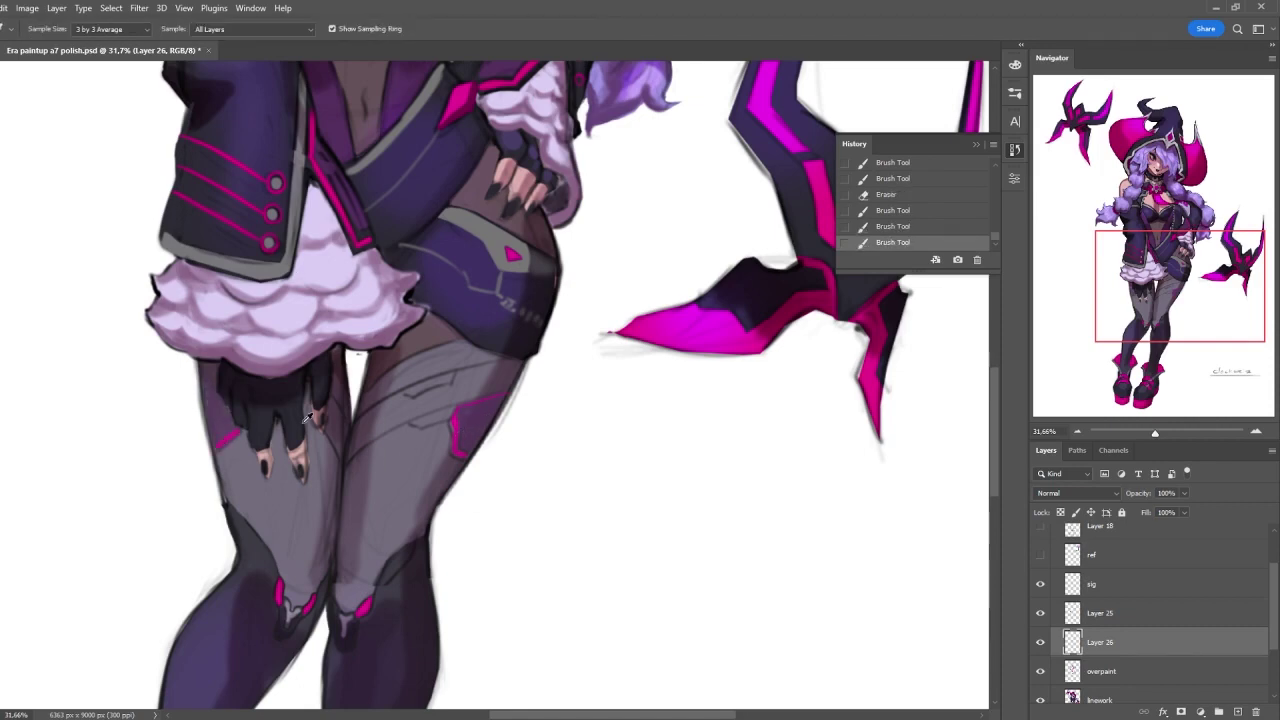
- Paint light grey armour lines across the upper right thigh and soft grey highlights on the stockings
drag(468, 385, 486, 370)
key(bracketright)
mouse_move(460, 376)
mouse_down()
mouse_move(402, 402)
mouse_move(372, 530)
mouse_up()
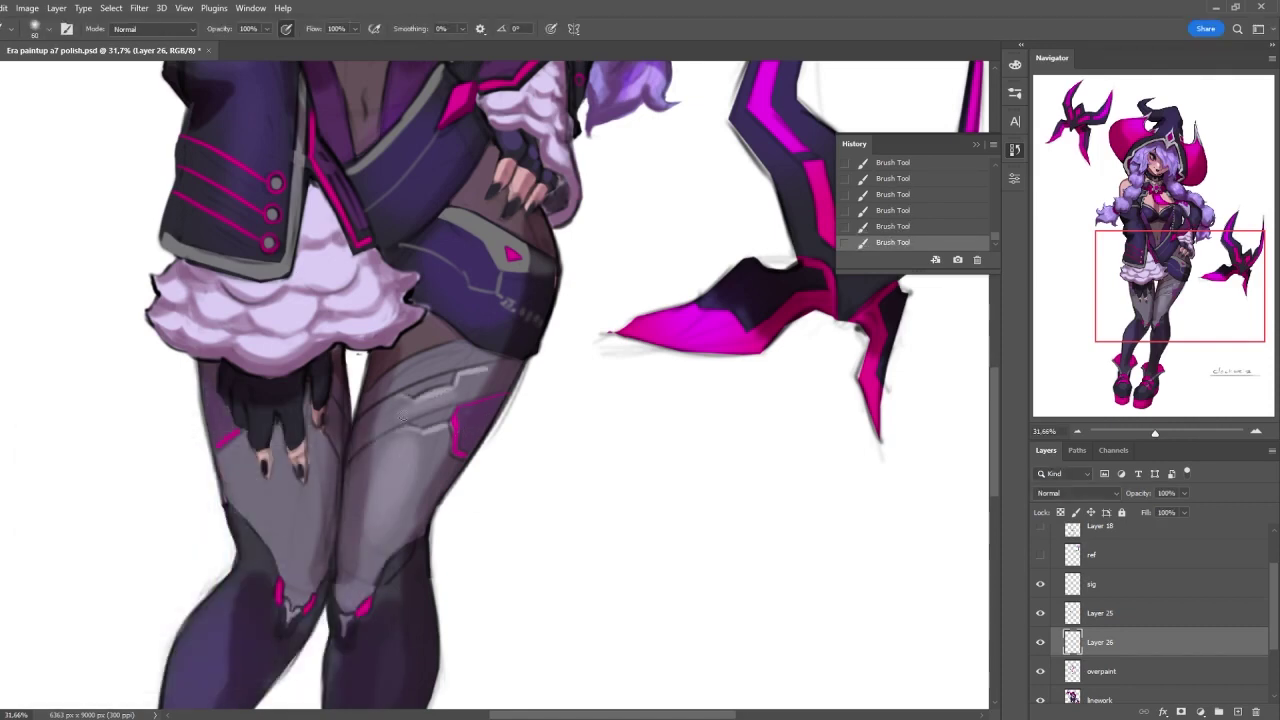
drag(440, 356, 408, 364)
drag(1157, 433, 1152, 433)
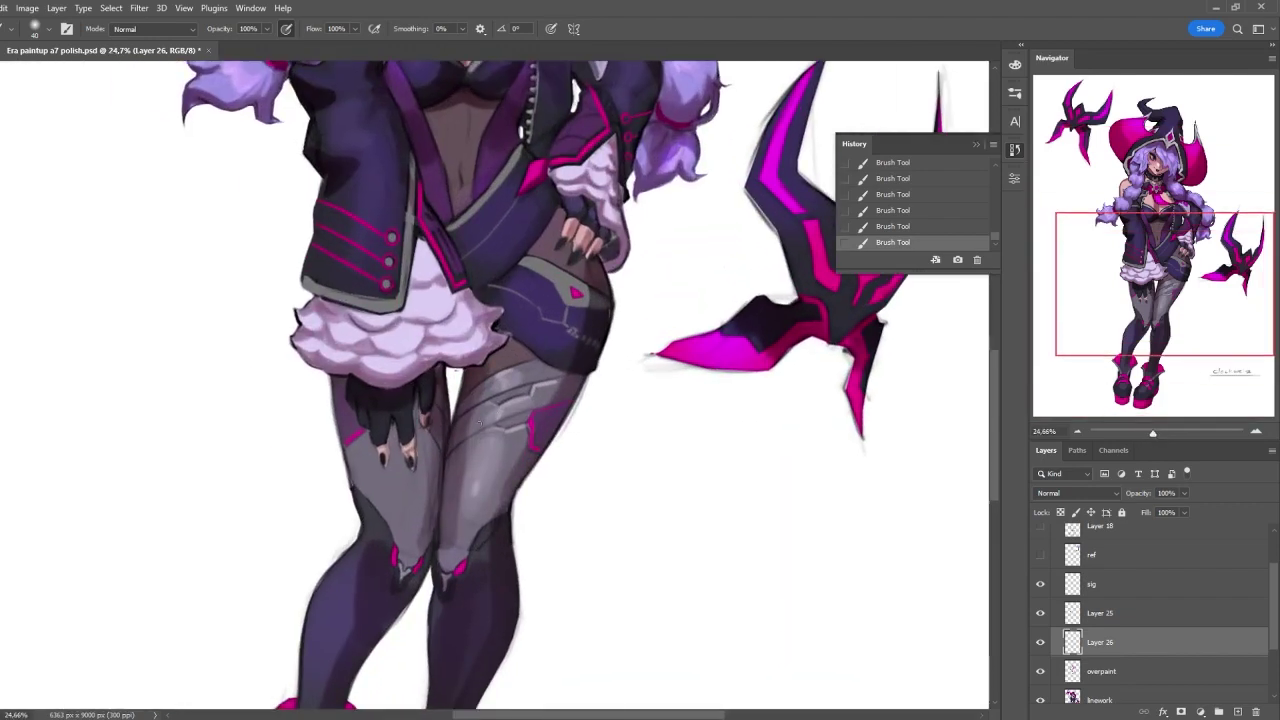
drag(445, 548, 410, 560)
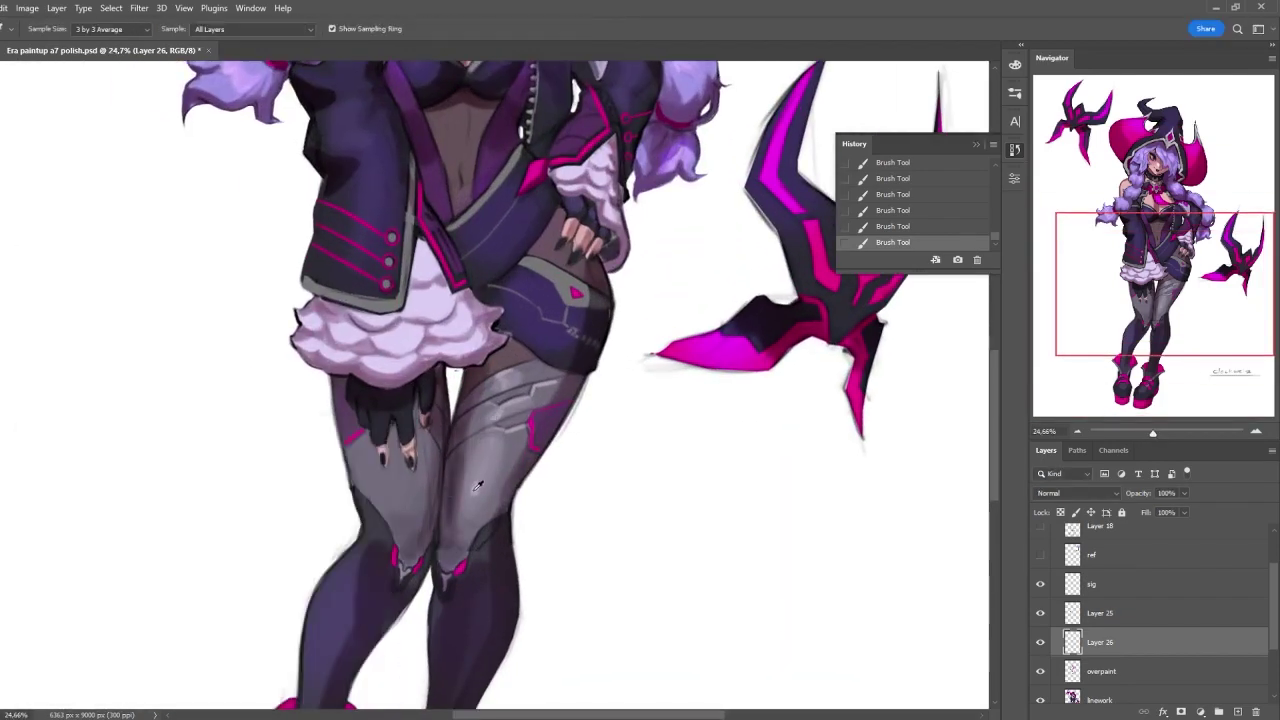
- Brush purple-blue highlights onto the lowered hand's gloved fingers with a smaller brush
key(bracketleft)
key(bracketleft)
key(bracketleft)
key(bracketleft)
key(bracketleft)
key(bracketleft)
drag(420, 400, 415, 440)
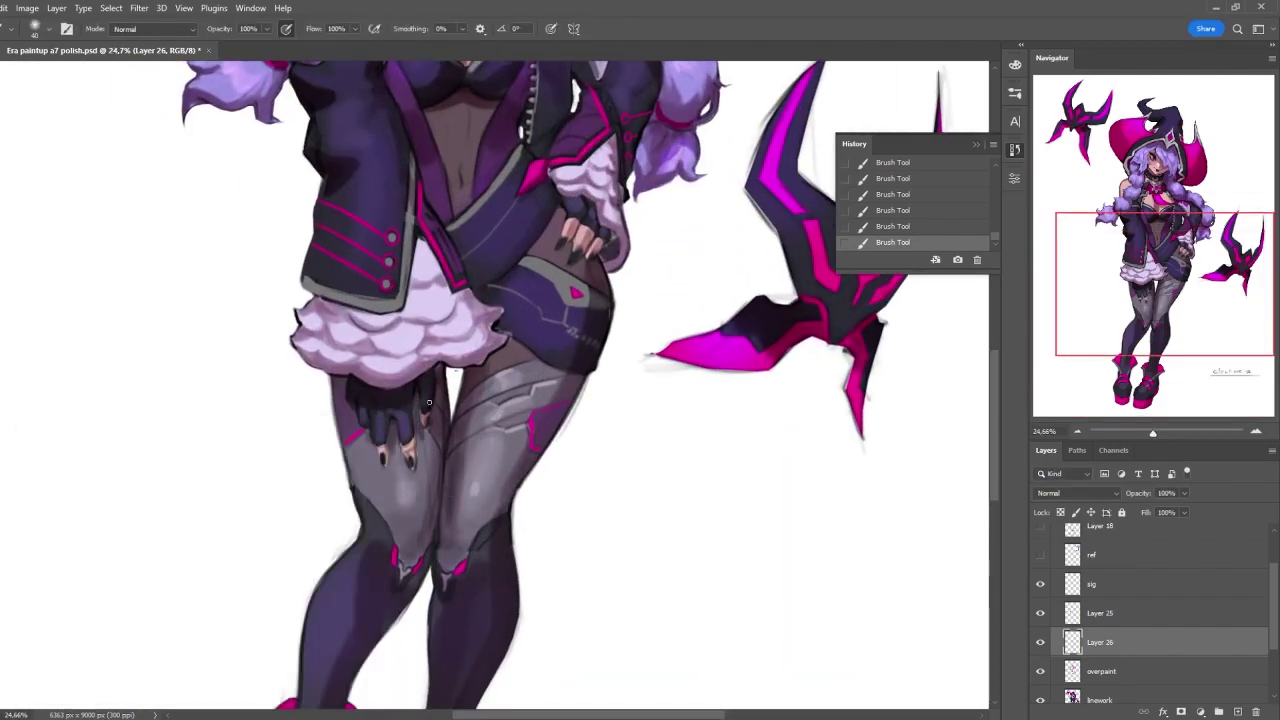
- Outline the lowered hand's gloved fingers and bare fingertips with thin dark edges
scroll(377, 472, up, 5)
key(bracketleft)
key(bracketleft)
key(bracketleft)
key(bracketleft)
key(bracketleft)
key(bracketleft)
drag(424, 228, 398, 430)
drag(332, 272, 390, 424)
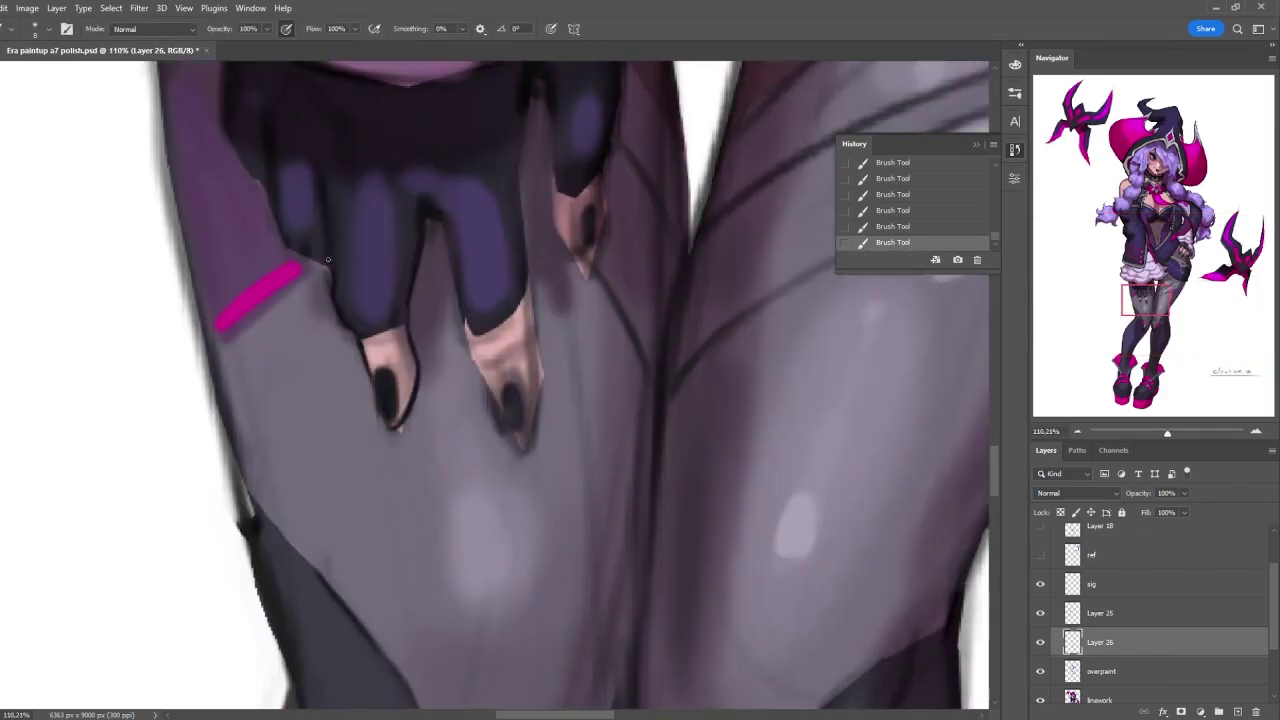
drag(276, 210, 330, 270)
drag(436, 222, 466, 338)
drag(464, 312, 519, 434)
- Finish the lowered hand's outer finger and paint pointed dark purple nails on its fingertips
scroll(519, 434, down, 5)
scroll(500, 380, up, 3)
mouse_move(510, 222)
mouse_down()
mouse_move(516, 290)
mouse_move(552, 318)
mouse_up()
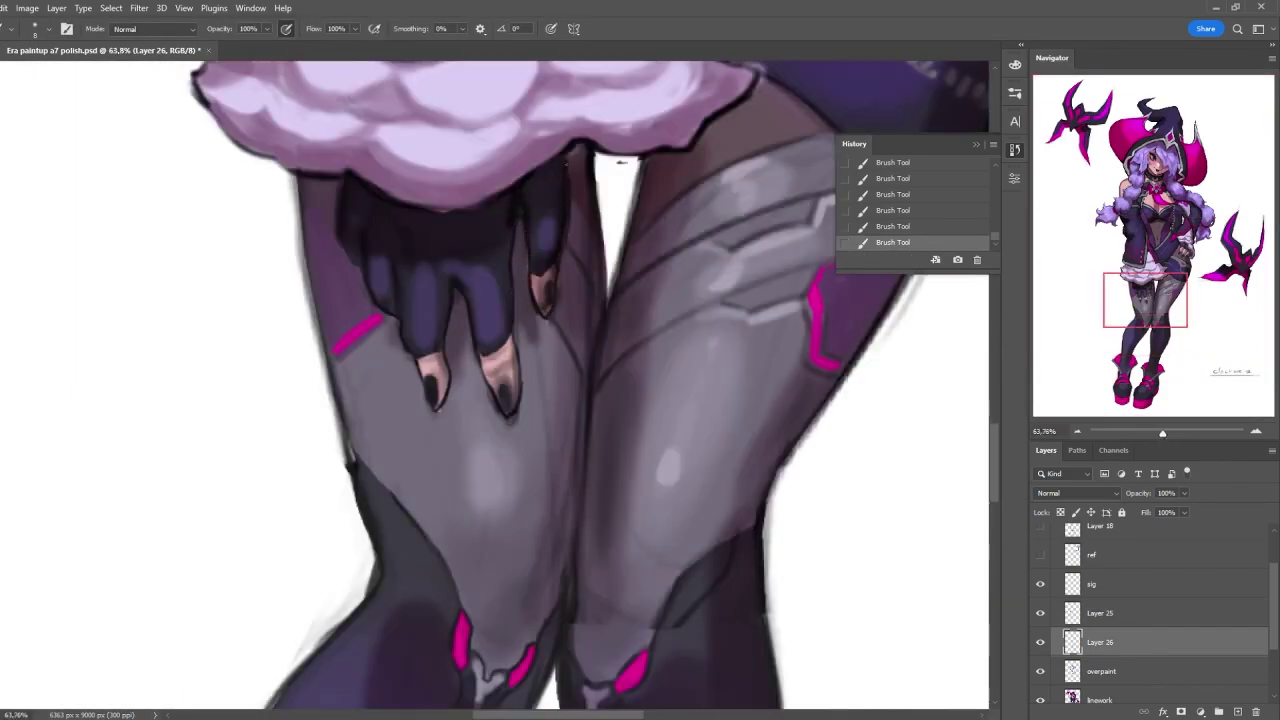
drag(550, 256, 560, 310)
key(bracketright)
key(bracketright)
key(bracketright)
key(bracketright)
key(bracketleft)
key(bracketleft)
key(bracketleft)
scroll(558, 341, down, 2)
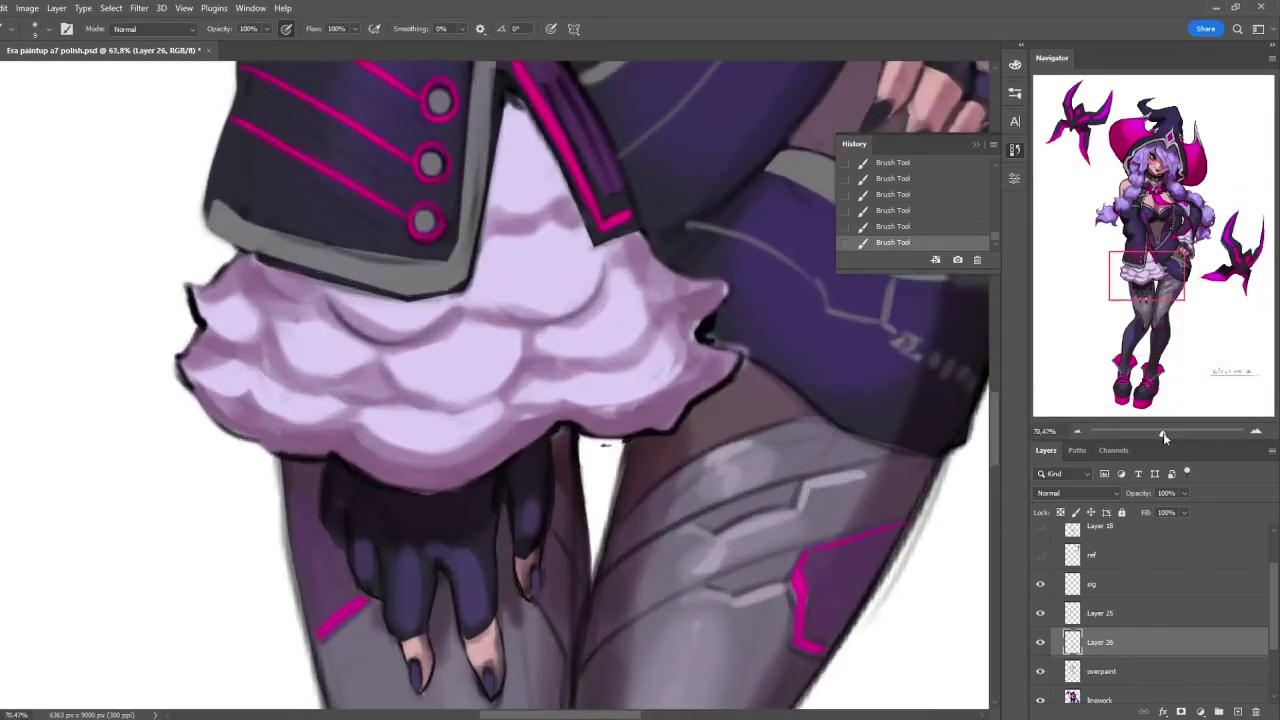
scroll(450, 495, up, 3)
scroll(463, 604, down, 2)
scroll(533, 520, up, 2)
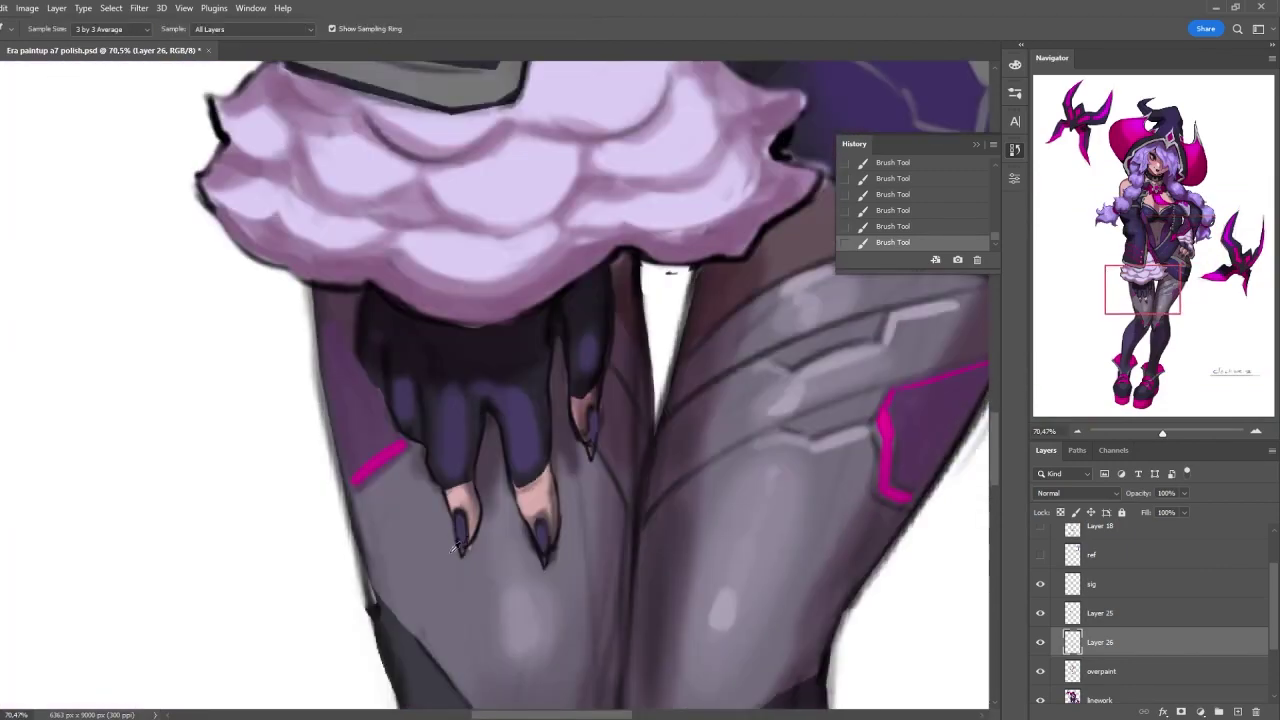
- Sharpen the dark pointed nails on the hand resting on the hip
scroll(533, 519, up, 3)
scroll(620, 316, up, 2)
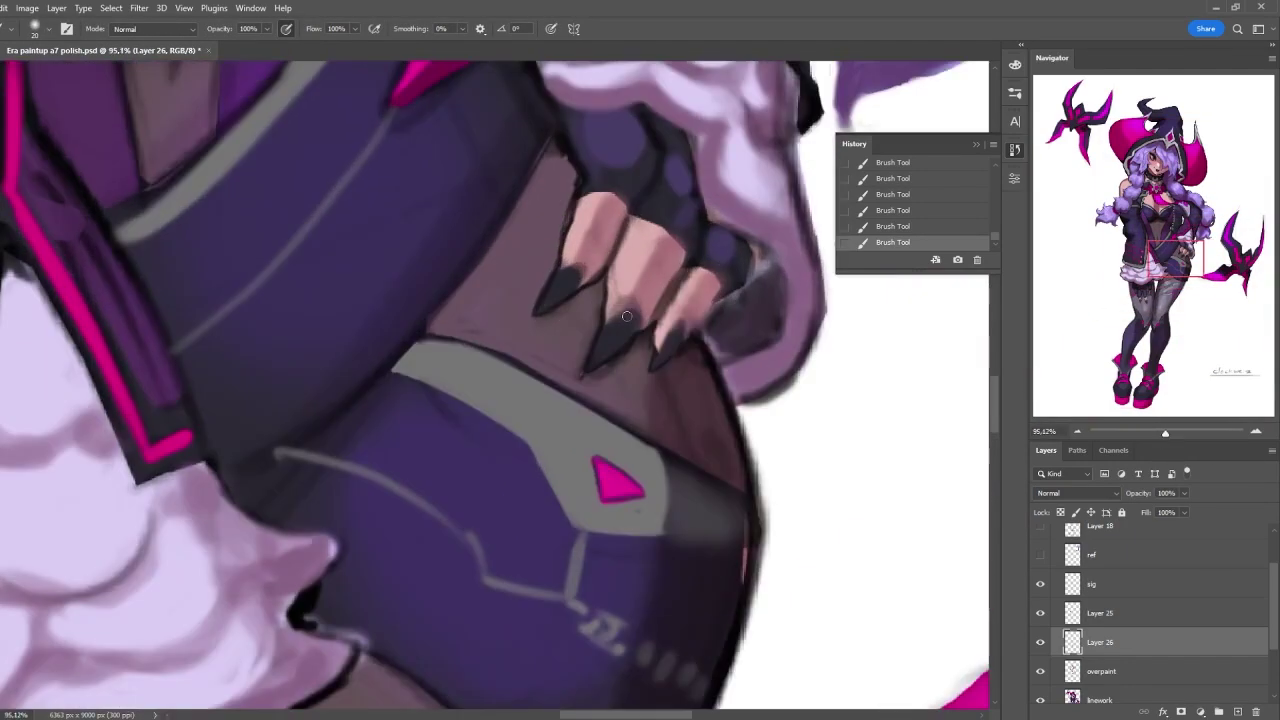
key(bracketleft)
drag(1165, 432, 1143, 436)
- Paint purple fabric folds and soft shading over the hat's crown, bent tip and hood
scroll(482, 229, up, 8)
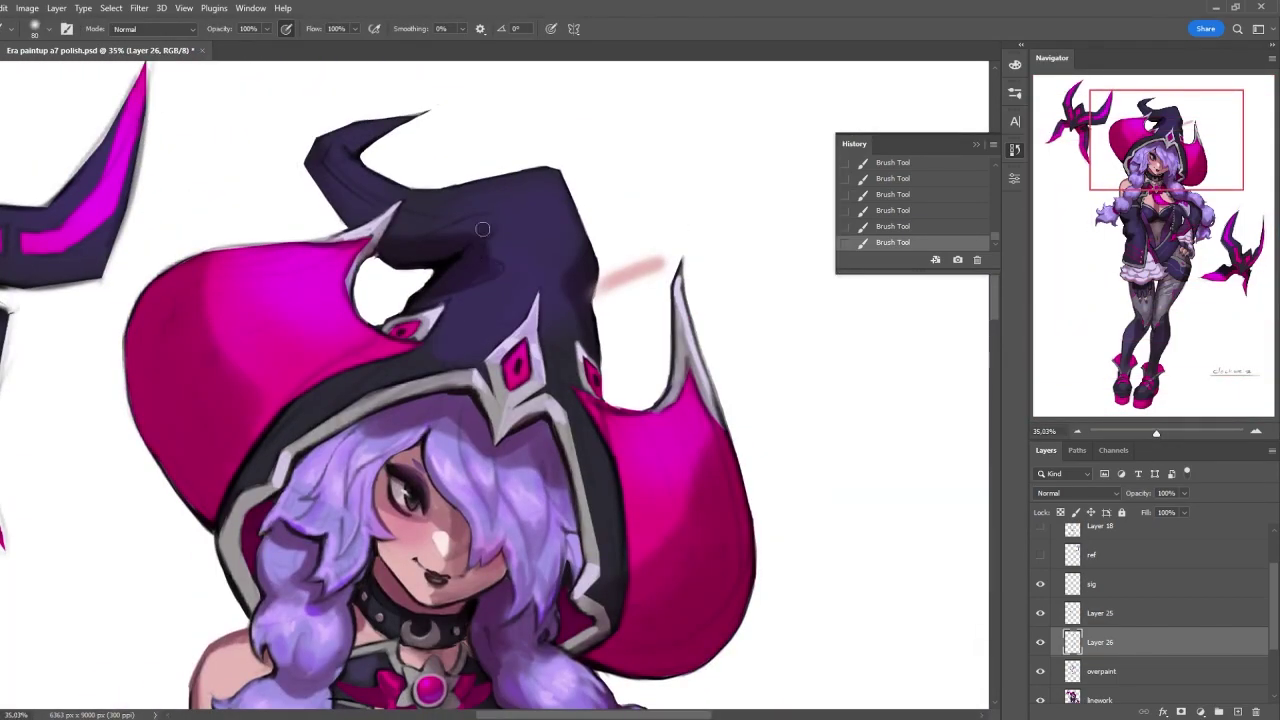
mouse_move(482, 229)
mouse_down()
mouse_move(444, 170)
mouse_move(350, 147)
mouse_up()
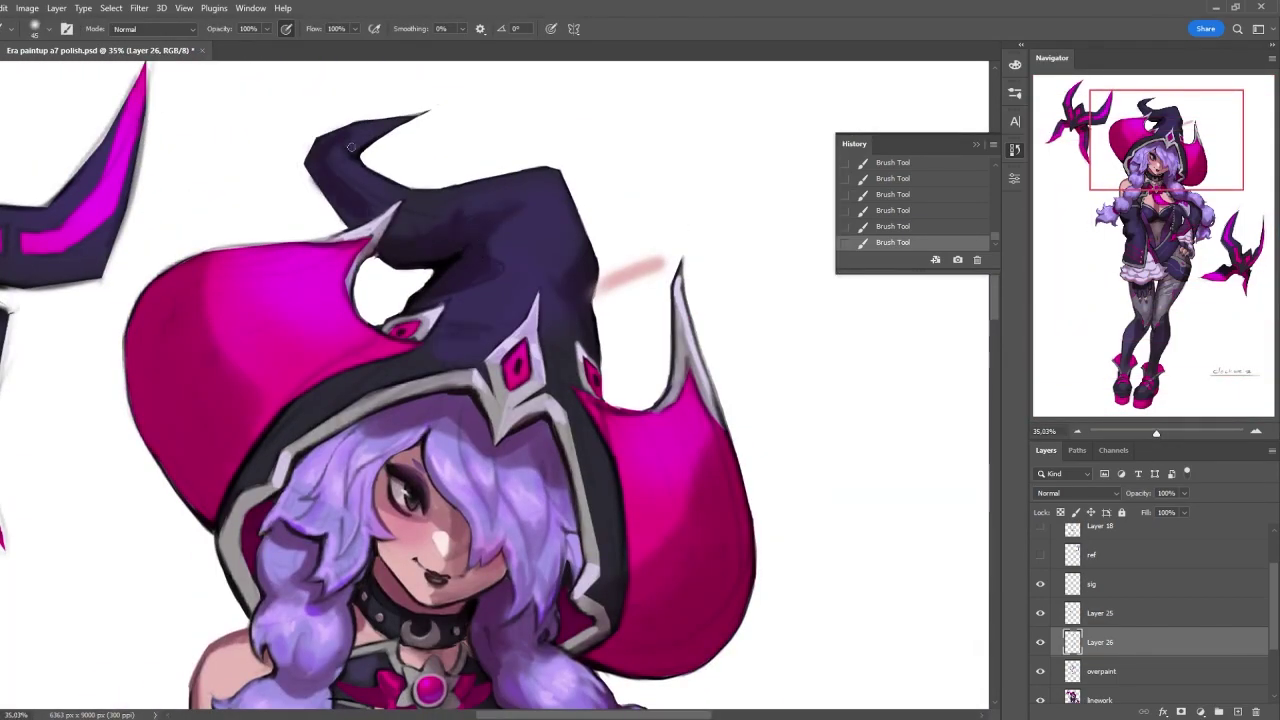
key(shift+F5)
key(Return)
key(bracketright)
mouse_move(505, 288)
mouse_down()
mouse_move(520, 250)
mouse_move(435, 261)
mouse_up()
mouse_move(500, 285)
mouse_down()
mouse_move(499, 238)
mouse_move(509, 302)
mouse_move(566, 231)
mouse_move(489, 210)
mouse_up()
alt+click(510, 225)
key(bracketleft)
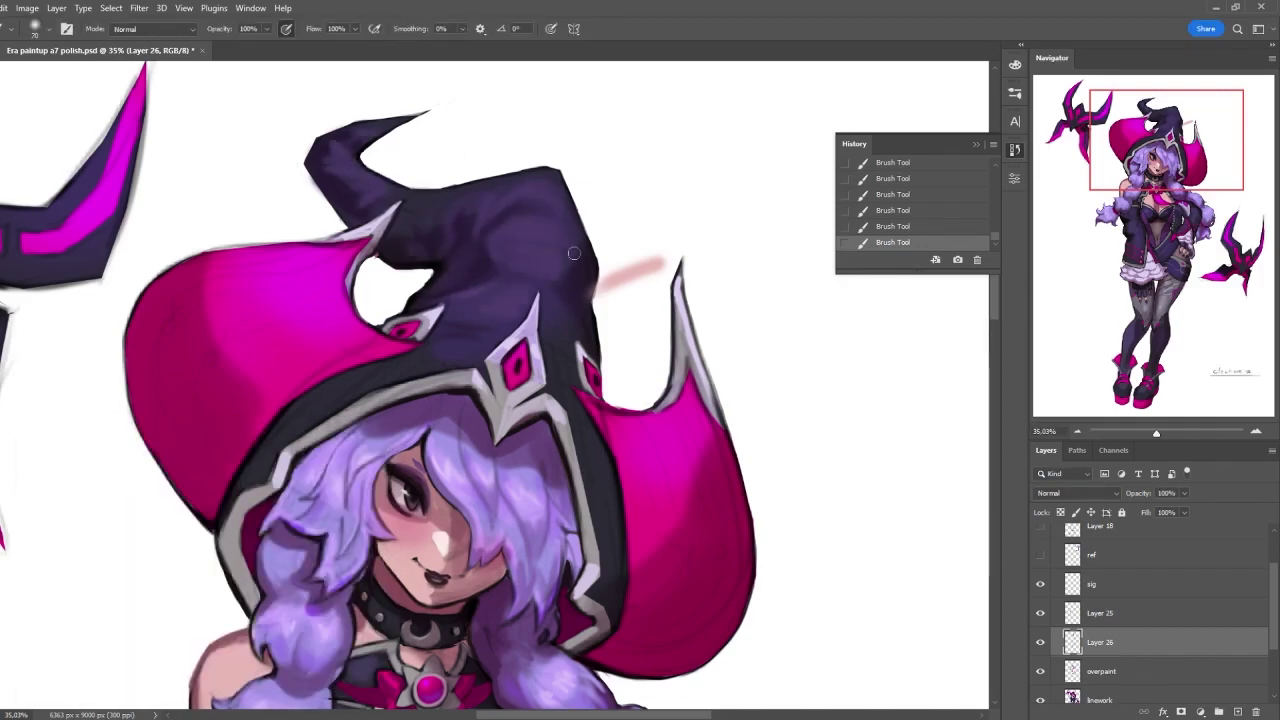
drag(1155, 433, 1155, 433)
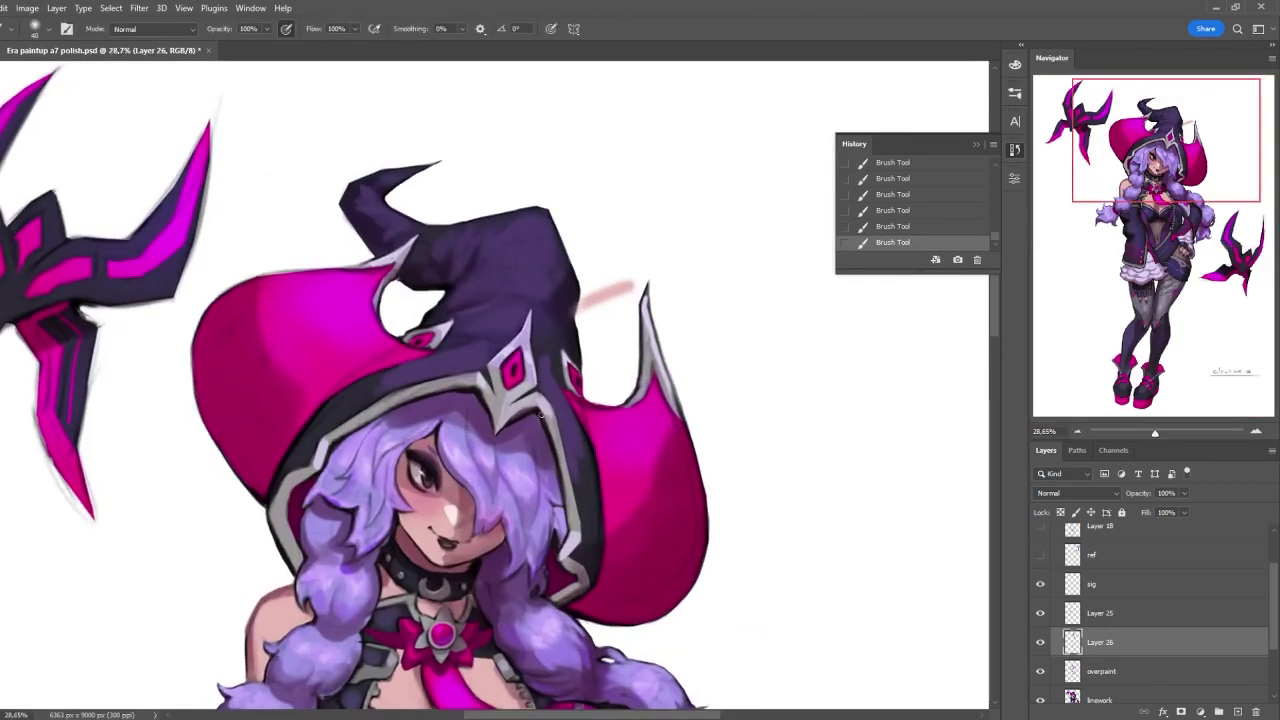
key(bracketleft)
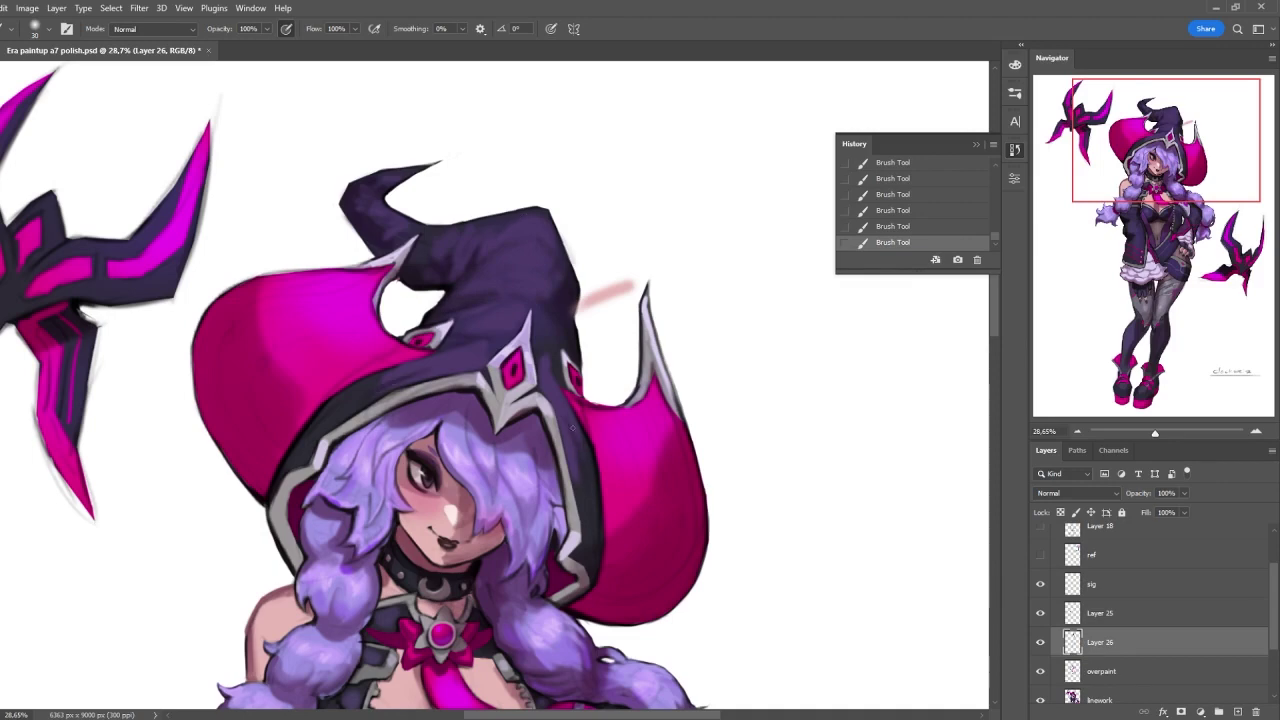
- Refine the jacket's sleeve and lower body shading with colours sampled from the painting
drag(1155, 433, 1149, 433)
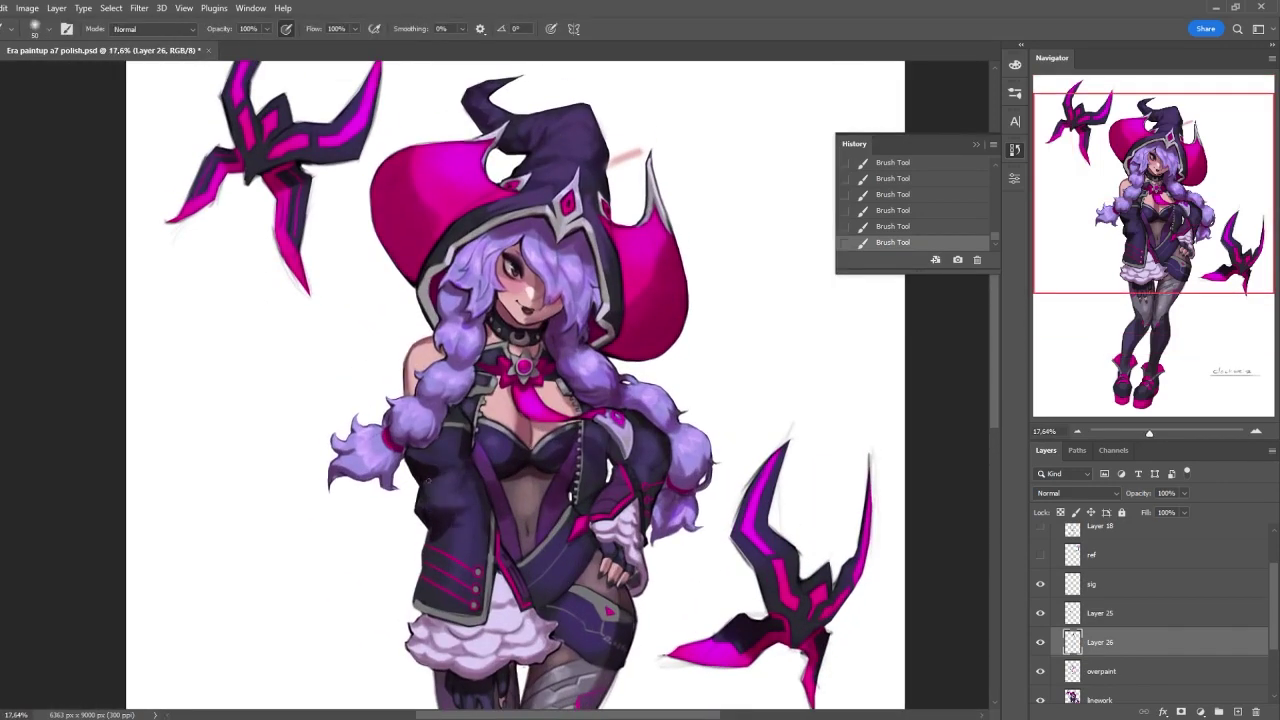
alt+click(429, 595)
key(alt)
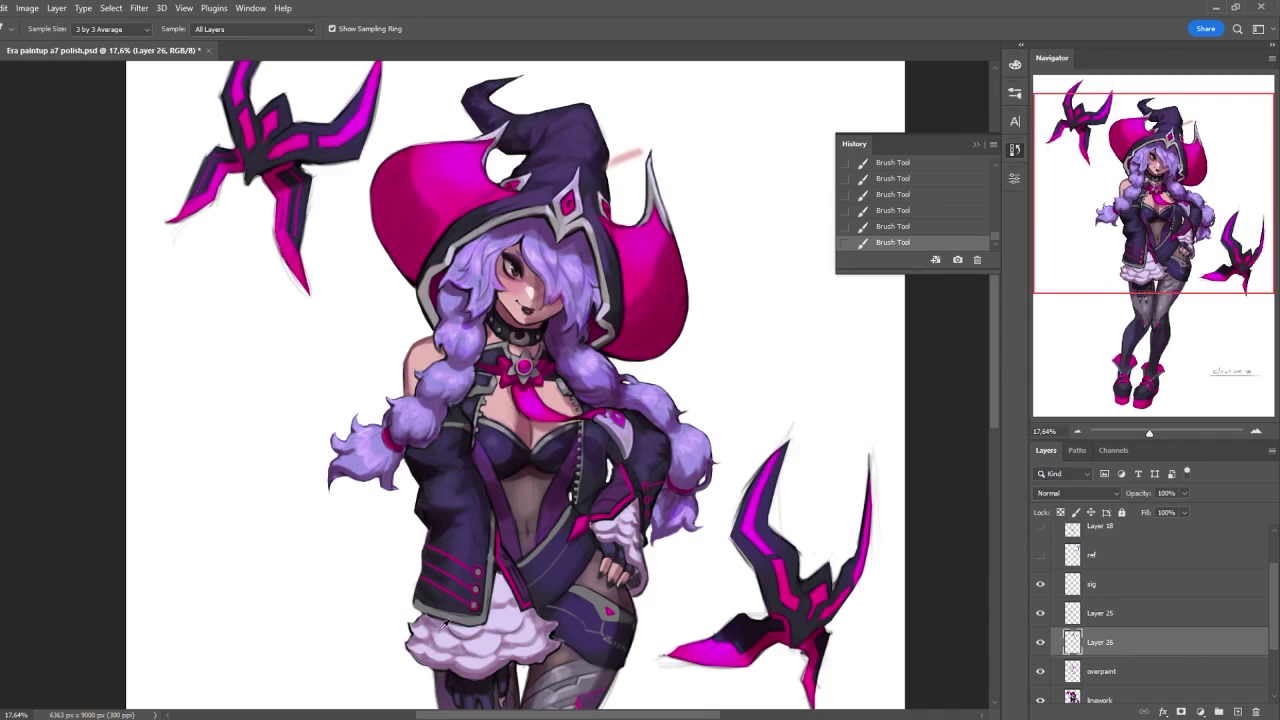
key(z)
mouse_move(710, 504)
mouse_down()
mouse_move(658, 478)
mouse_move(610, 478)
mouse_move(700, 478)
mouse_up()
key(b)
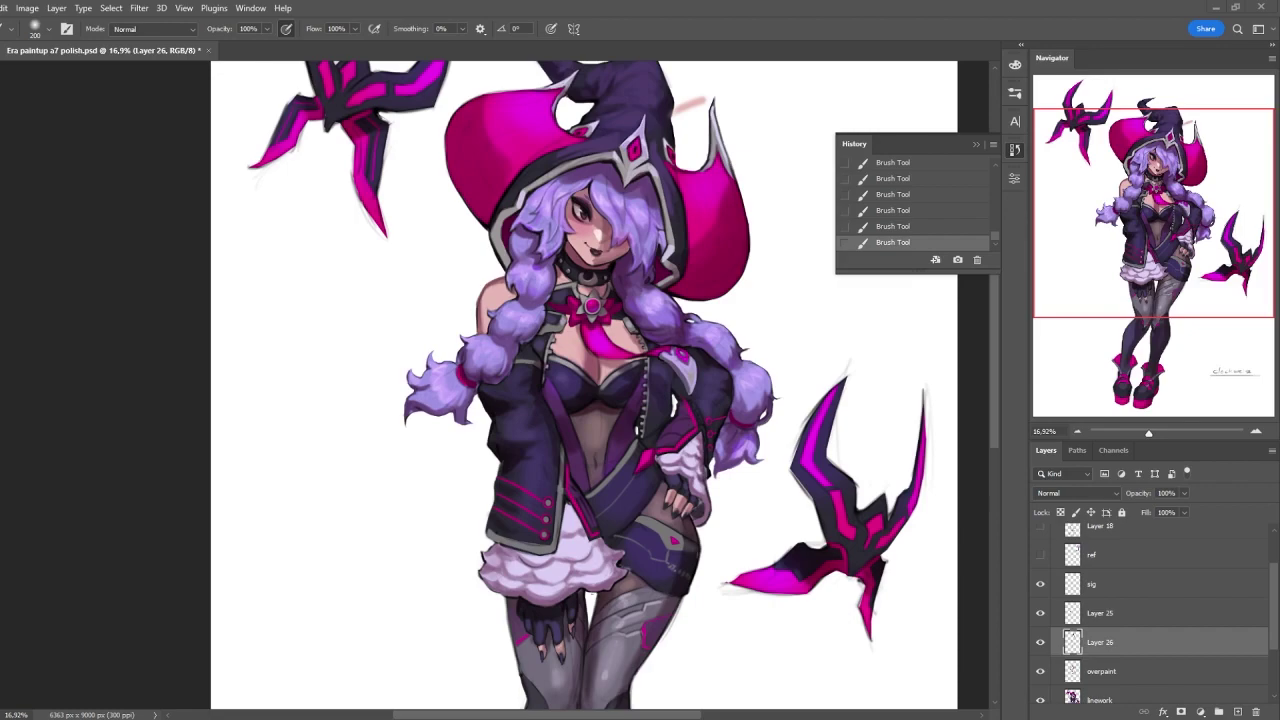
- Erase the stray pinkish stroke in the white space beside the hat
scroll(655, 328, up, 2)
key(z)
drag(700, 310, 727, 310)
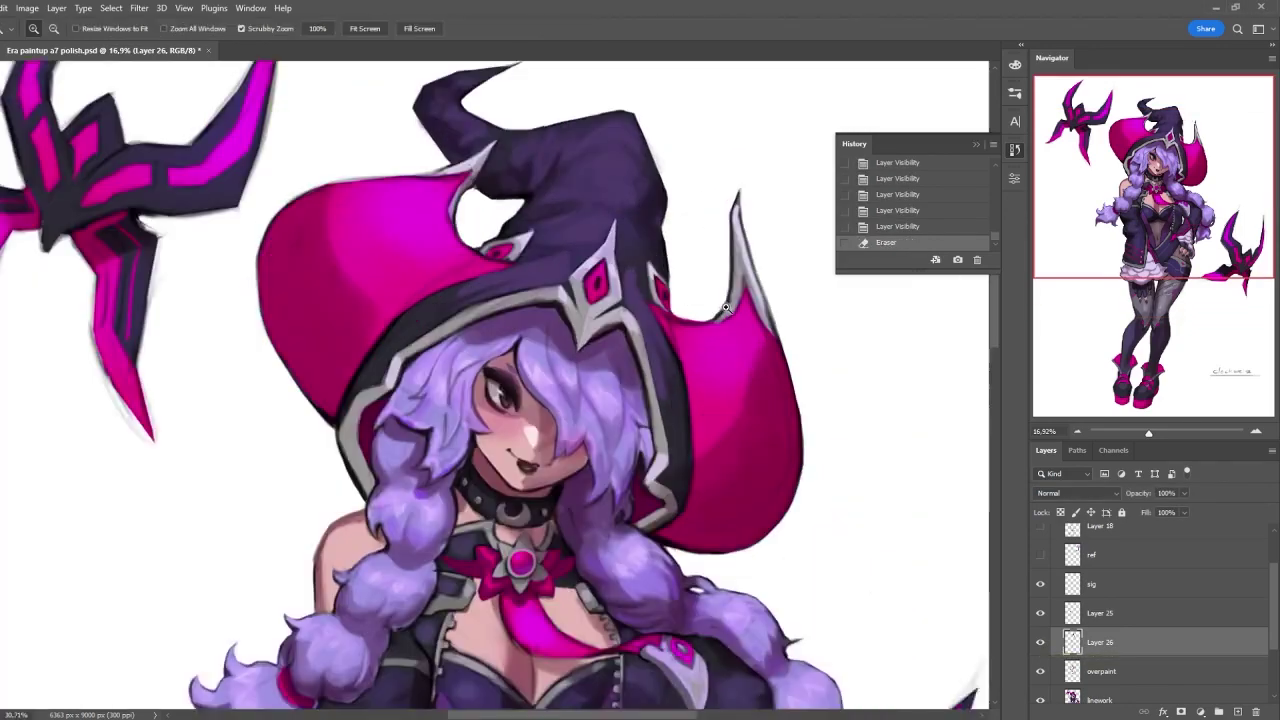
- Duplicate the background layer and darken the copy to black with Hue/Saturation
key(ctrl+j)
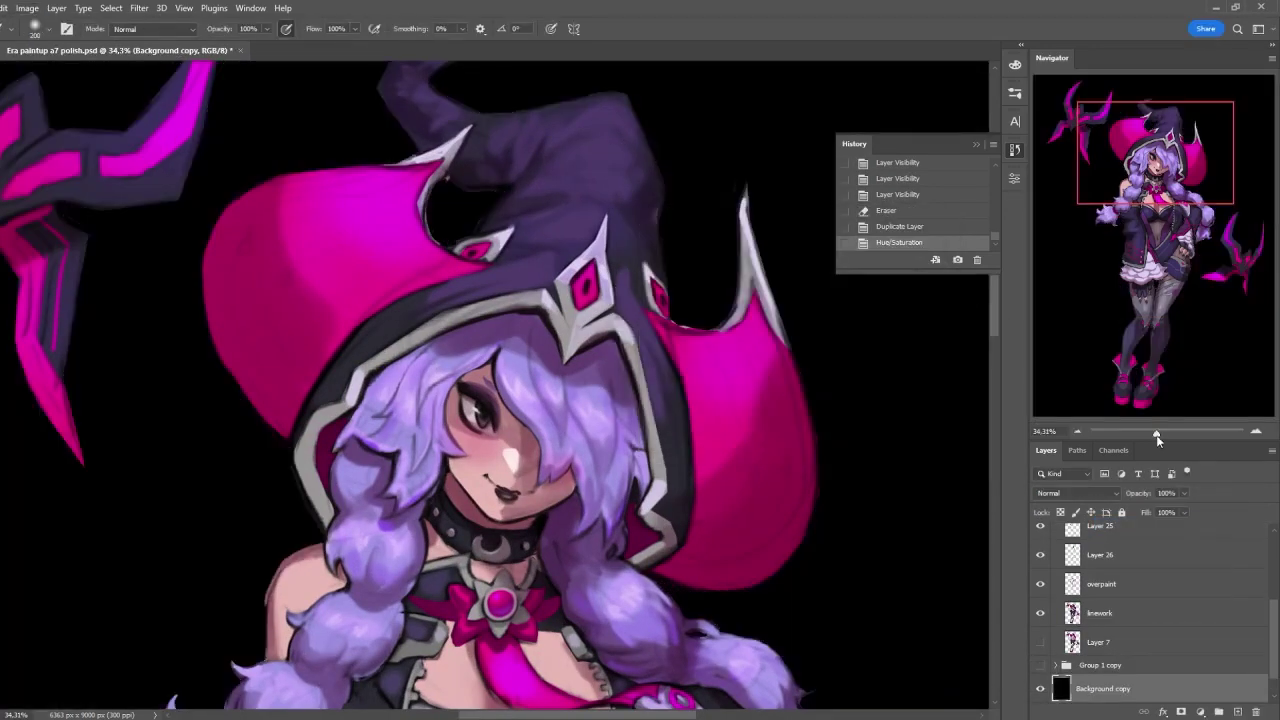
key(b)
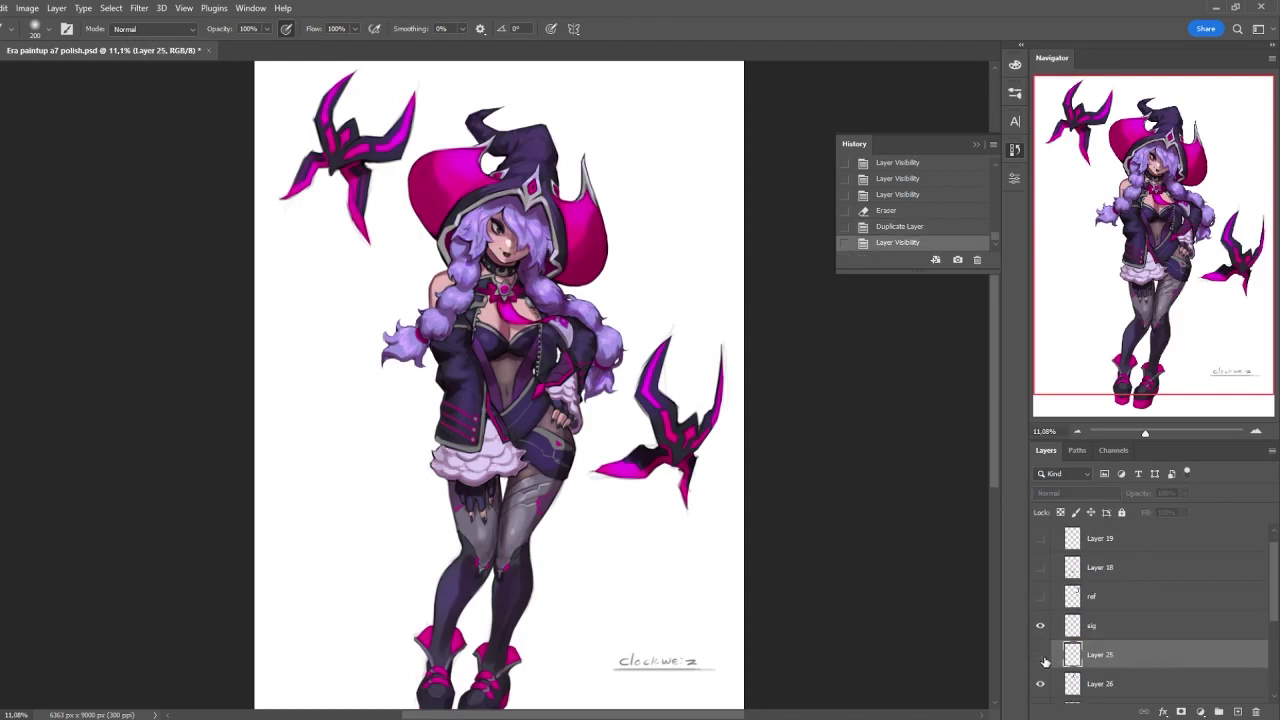
- Refine the jacket's grey collar clasp beside the magenta bow with small shading strokes
scroll(466, 452, up, 5)
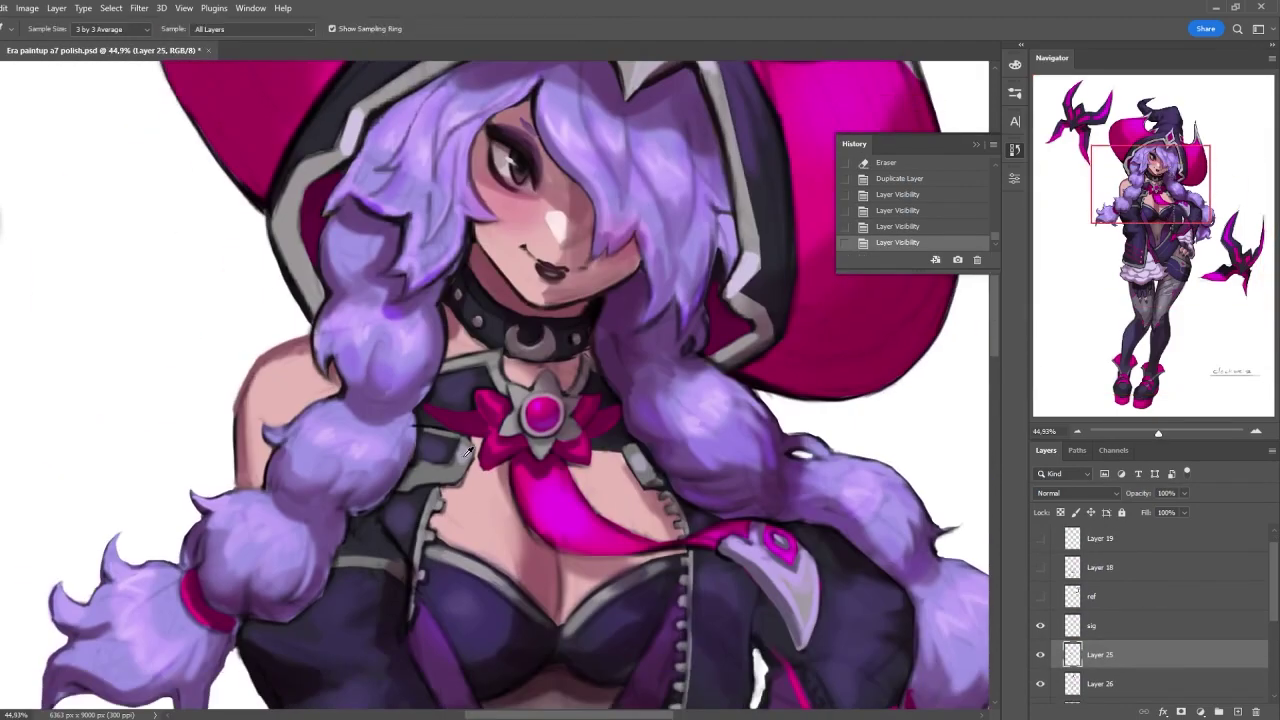
key(b)
drag(410, 470, 445, 485)
drag(420, 440, 438, 462)
scroll(466, 452, down, 5)
scroll(488, 372, up, 3)
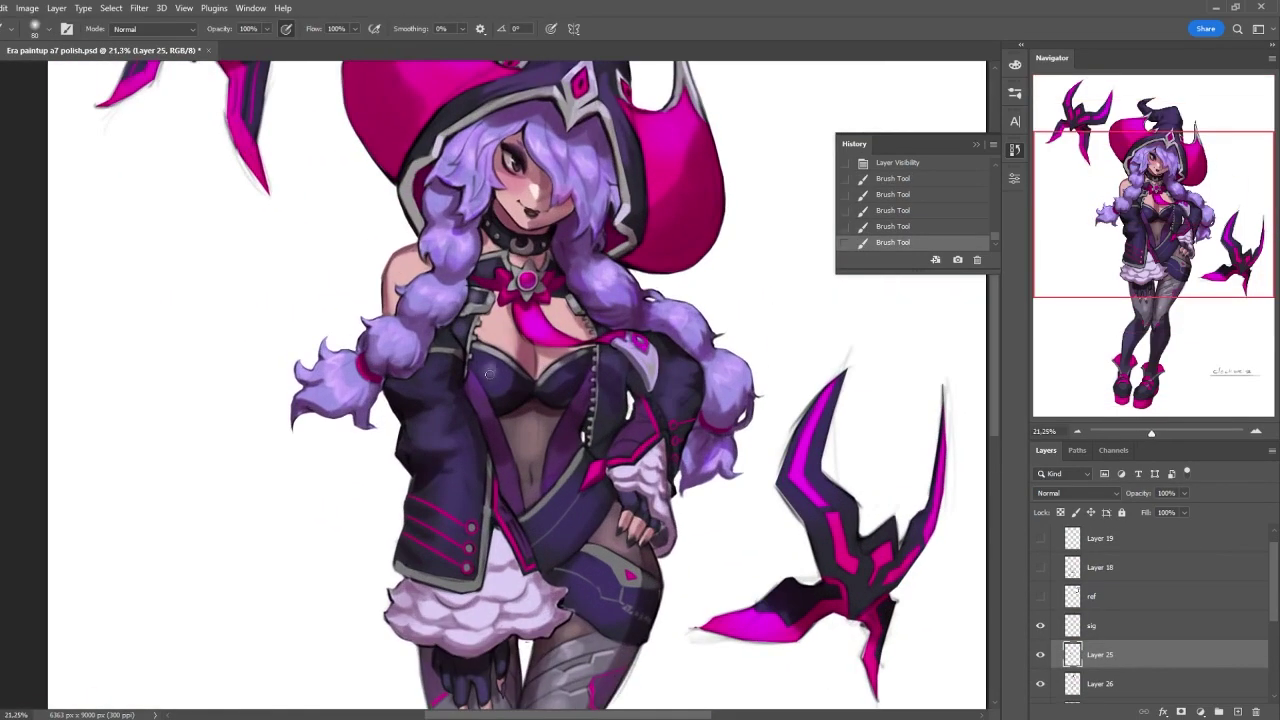
- Paint fine highlights along the bodysuit's purple panels and grey trim with a smaller brush
key(bracketleft)
key(bracketleft)
key(bracketleft)
key(bracketleft)
key(bracketleft)
key(bracketleft)
key(bracketleft)
key(bracketleft)
drag(480, 375, 510, 505)
drag(575, 375, 546, 490)
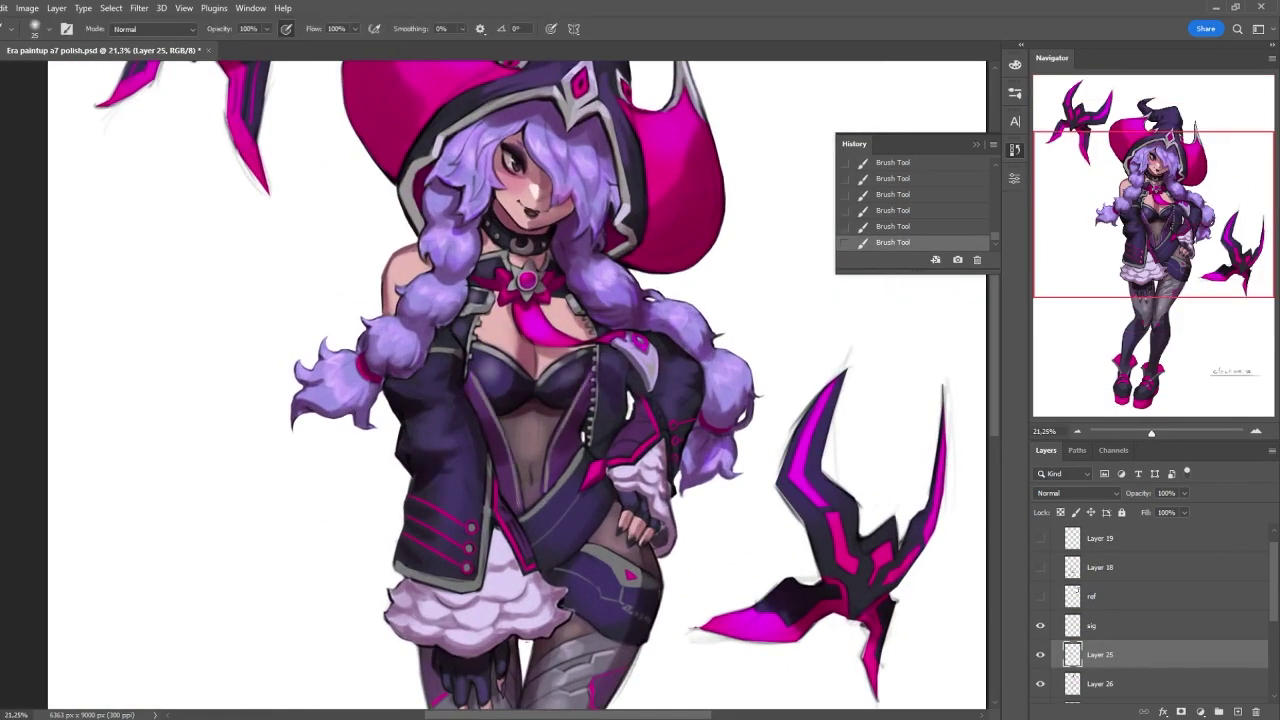
key(bracketleft)
key(bracketleft)
key(bracketleft)
scroll(680, 392, up, 2)
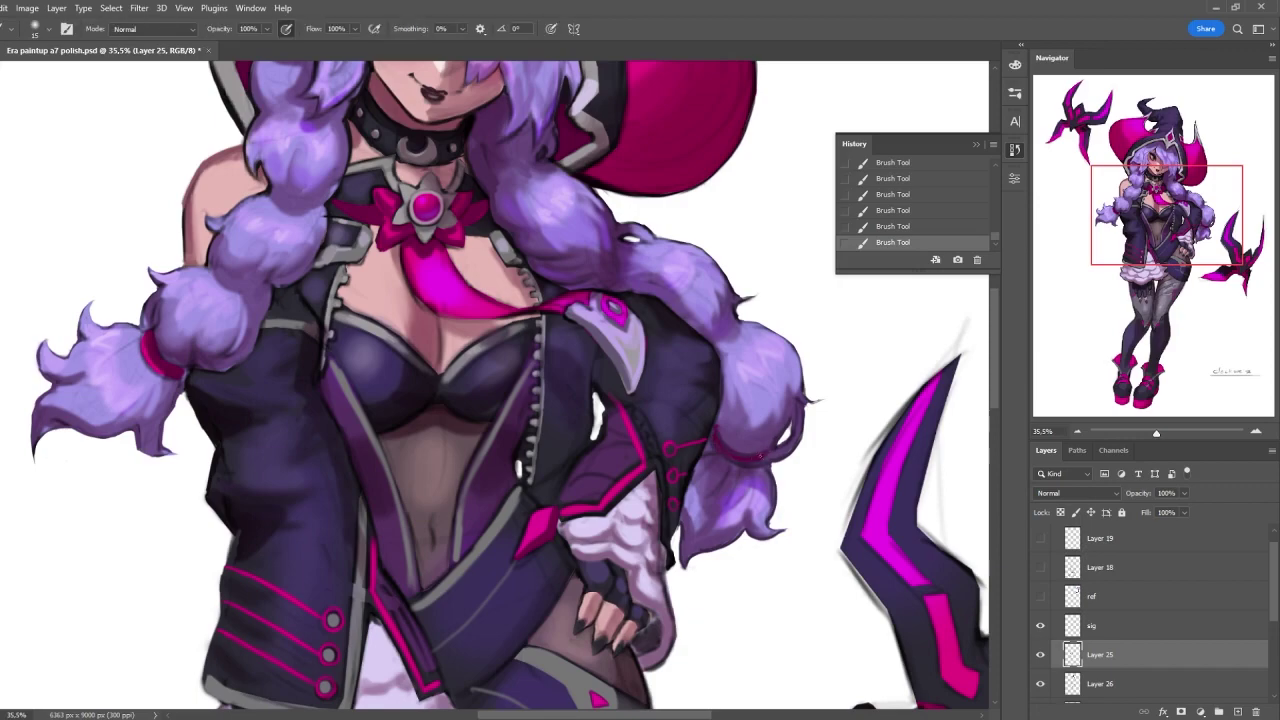
- Erase stray paint around the torso on the linework layer and save the file
scroll(730, 458, down, 4)
scroll(623, 410, up, 5)
key(alt+bracketleft)
key(alt+bracketleft)
key(alt+bracketleft)
key(e)
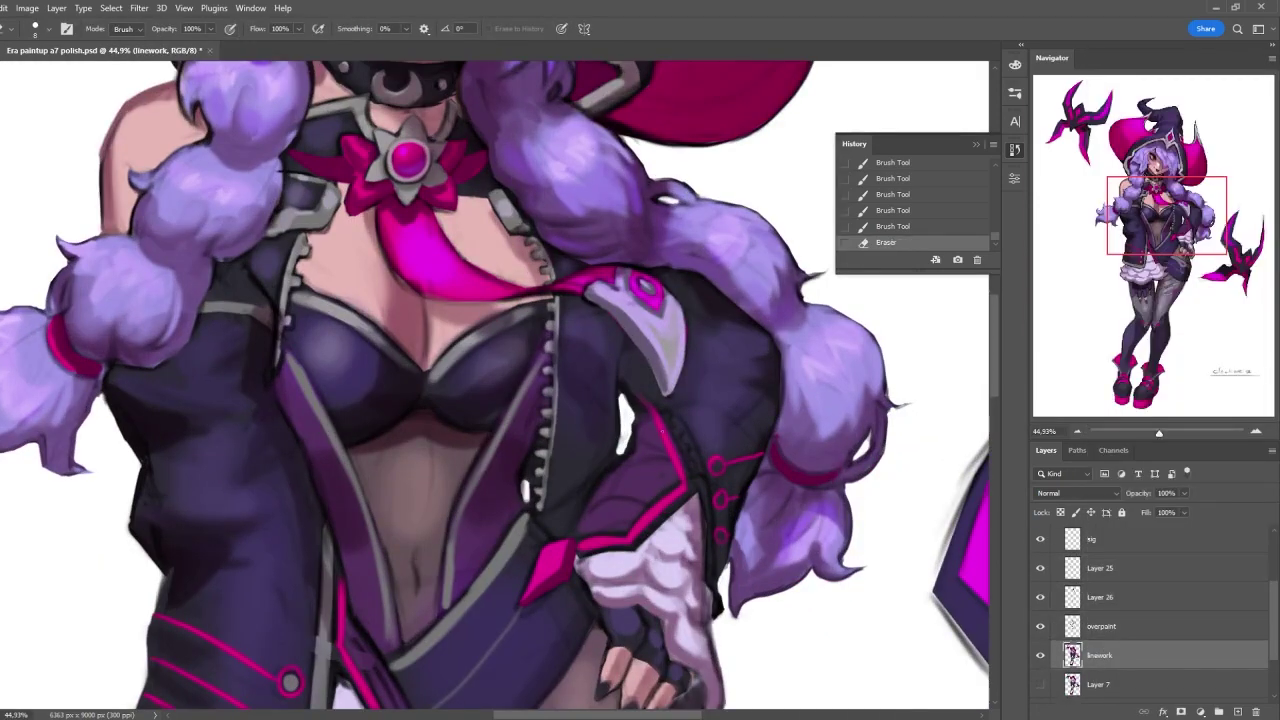
key(ctrl+s)
scroll(495, 385, down, 5)
scroll(495, 385, up, 1)
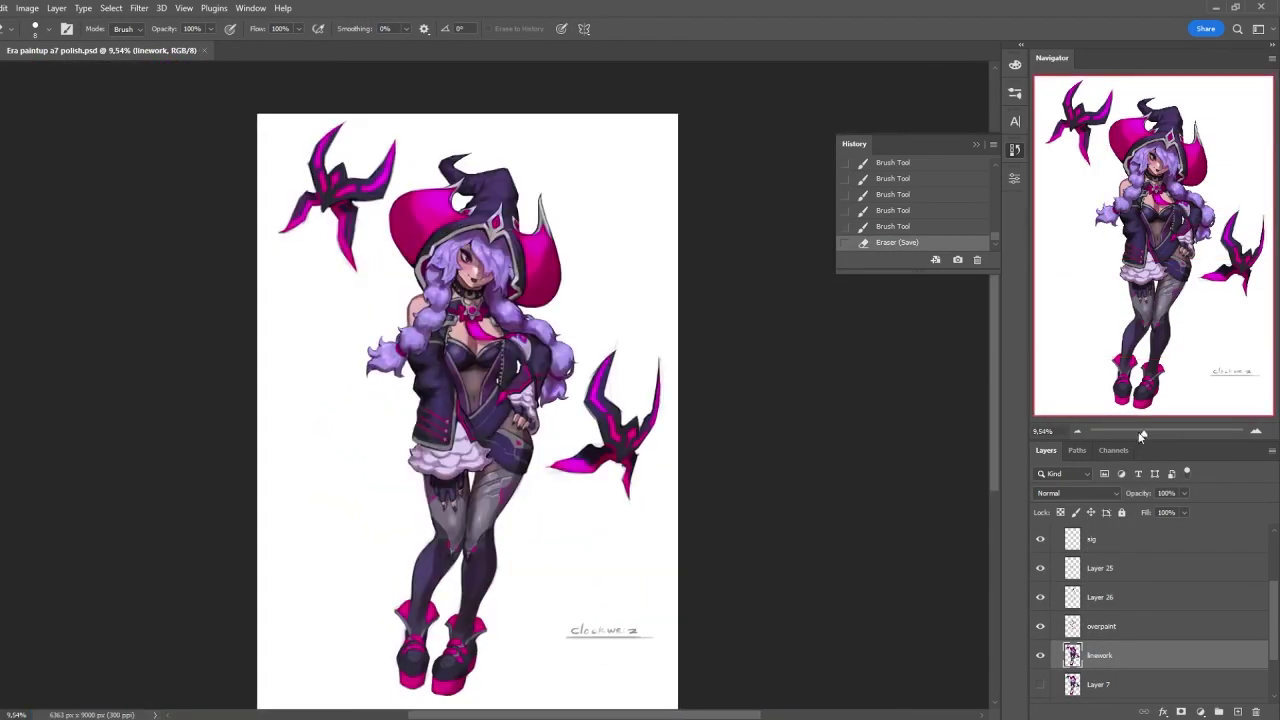
- Undo the recent brush strokes on the linework layer
drag(1142, 432, 1153, 432)
key(b)
click(461, 498)
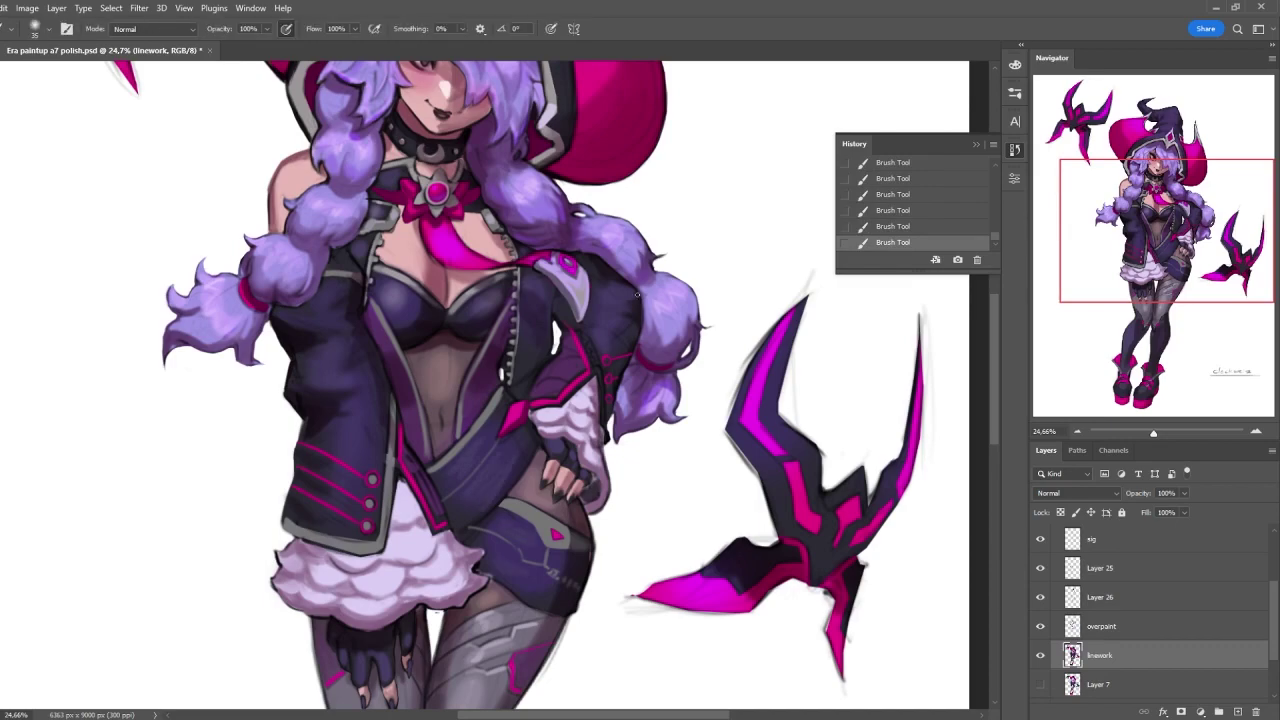
key(ctrl+alt+z)
key(ctrl+alt+z)
key(ctrl+alt+z)
key(ctrl+alt+z)
key(ctrl+alt+z)
scroll(542, 293, down, 3)
scroll(542, 293, up, 3)
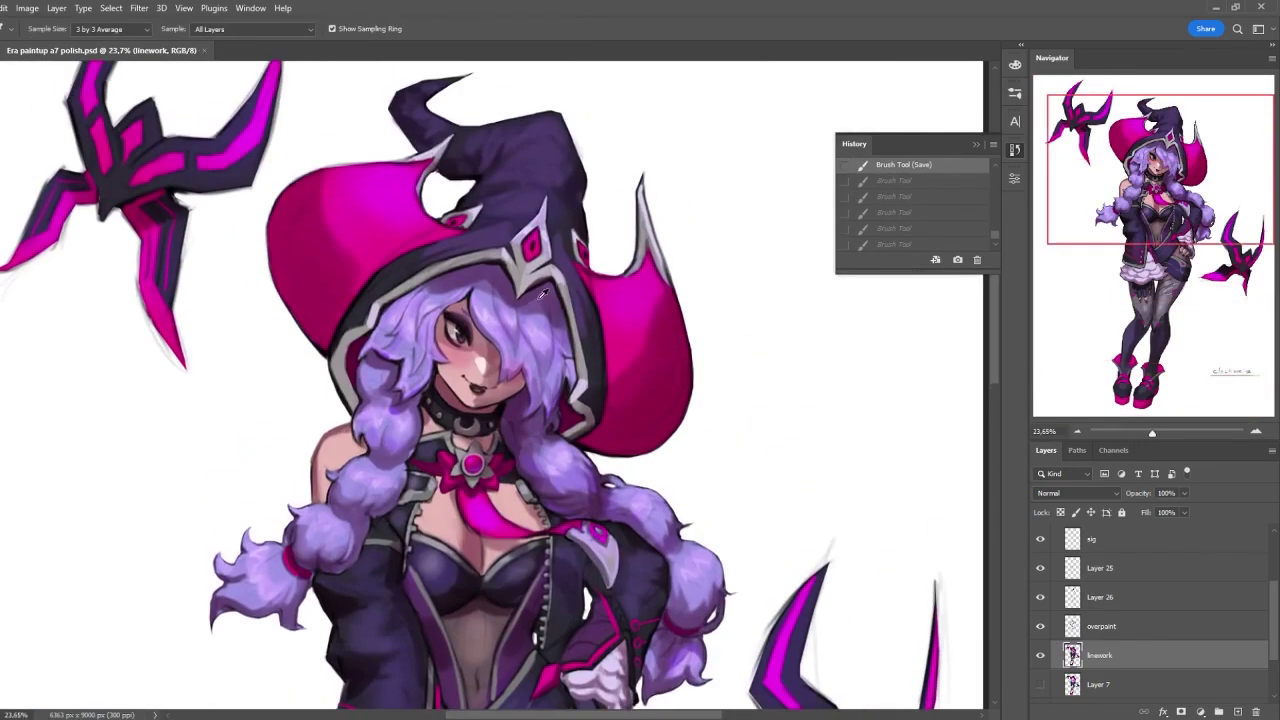
- Blend the magenta shading on both sides of the hat brim with a sampled colour
click(542, 293)
drag(658, 305, 656, 356)
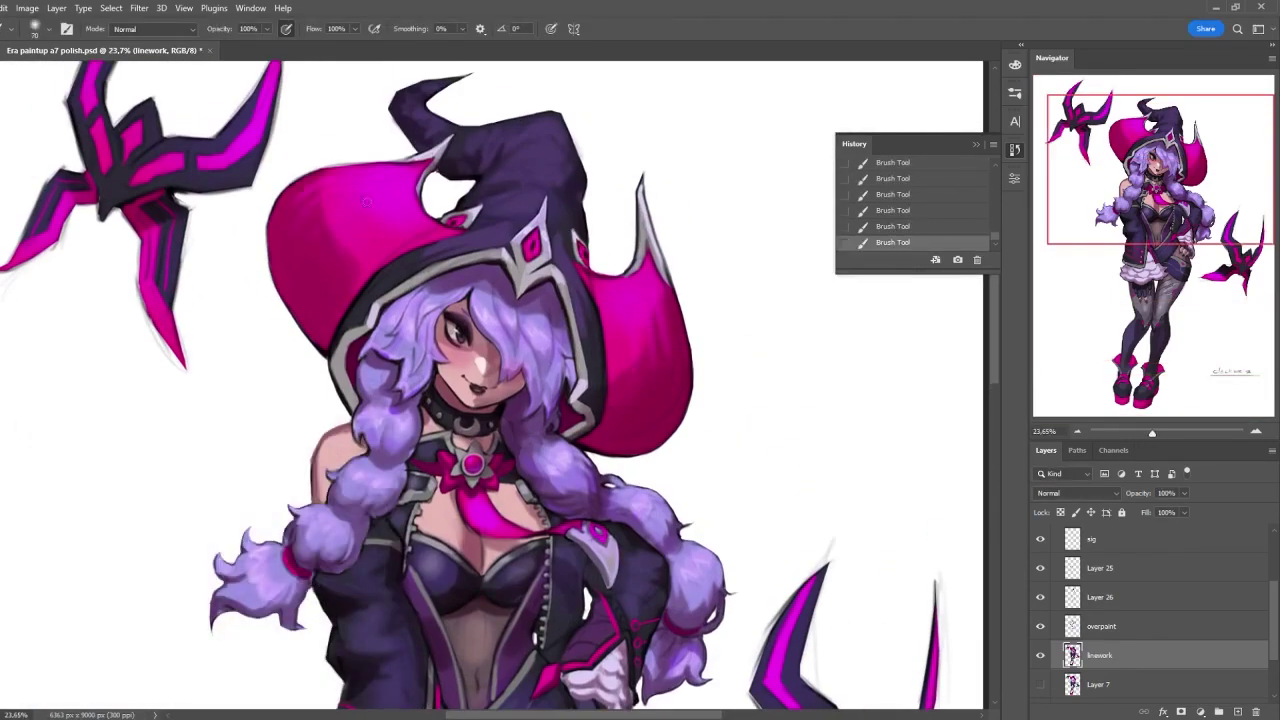
drag(318, 228, 334, 272)
drag(292, 184, 326, 238)
- Add new layers above the linework and the overpaint, and paint thin dark fold lines on the magenta brim
key(ctrl+shift+alt+n)
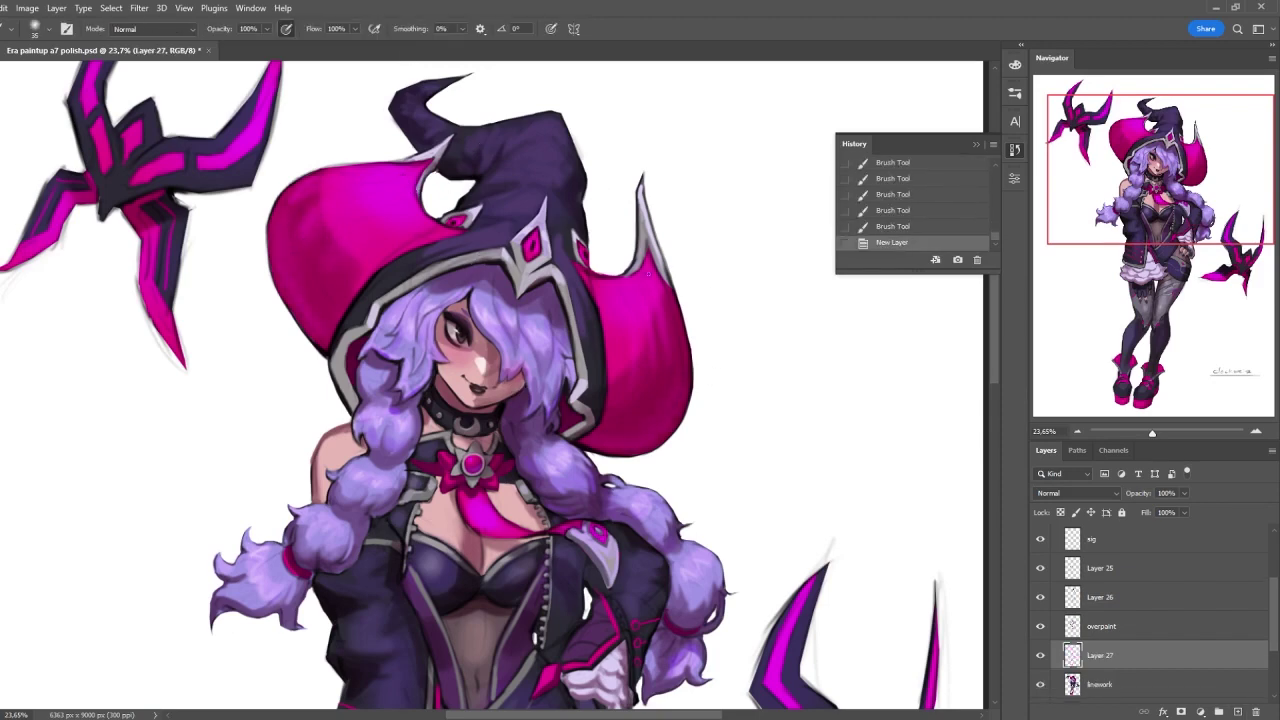
key(ctrl+shift+alt+n)
key(bracketleft)
drag(651, 274, 650, 312)
drag(626, 282, 622, 328)
key(bracketleft)
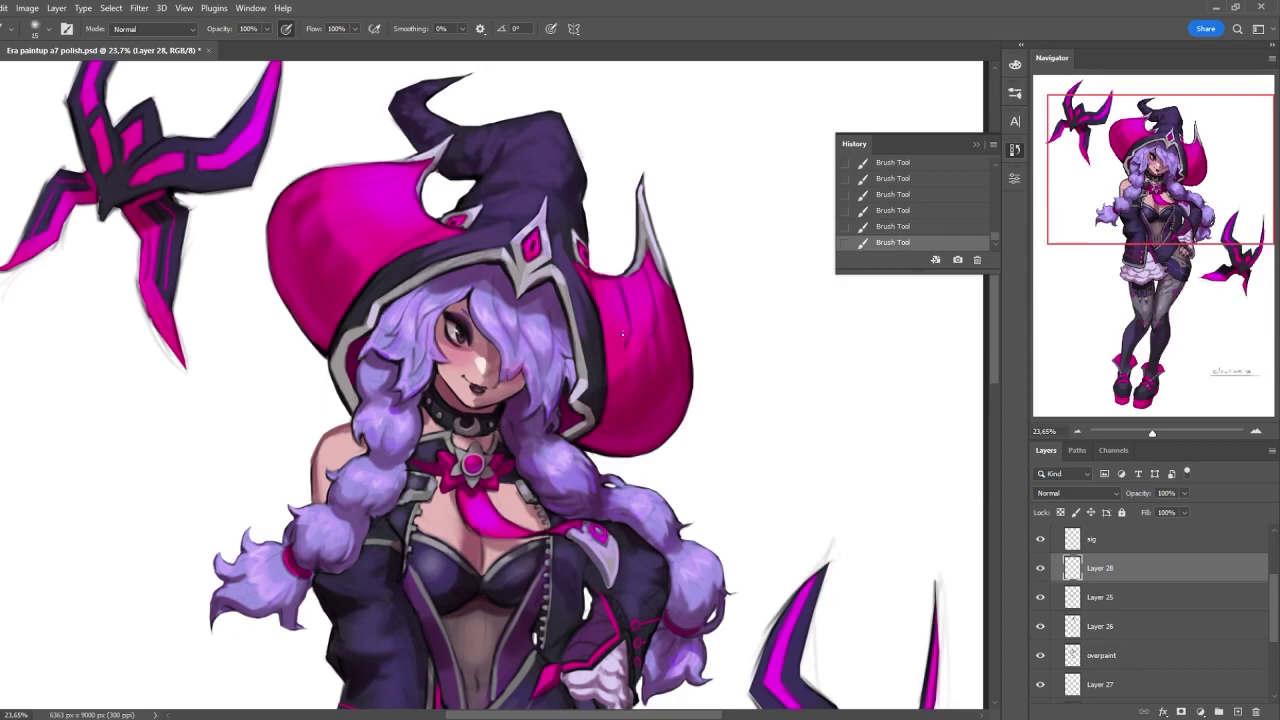
- Extend curved fold lines and creases across both magenta halves of the hat brim
drag(648, 375, 690, 368)
drag(607, 380, 643, 342)
mouse_move(769, 220)
mouse_down()
mouse_move(780, 400)
mouse_move(655, 325)
mouse_move(626, 290)
mouse_up()
mouse_move(618, 360)
mouse_down()
mouse_move(604, 298)
mouse_move(690, 270)
mouse_move(707, 243)
mouse_up()
scroll(669, 326, up, 2)
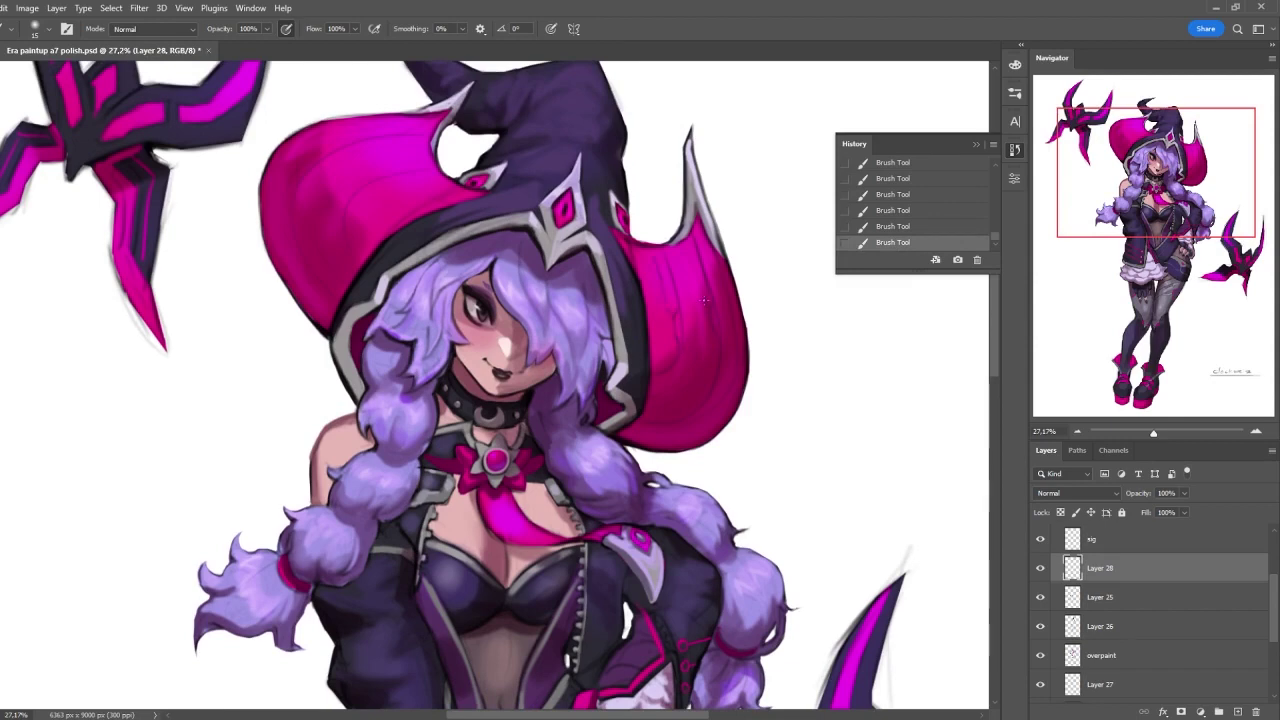
scroll(676, 320, up, 2)
mouse_move(676, 320)
mouse_down()
mouse_move(560, 295)
mouse_move(570, 284)
mouse_up()
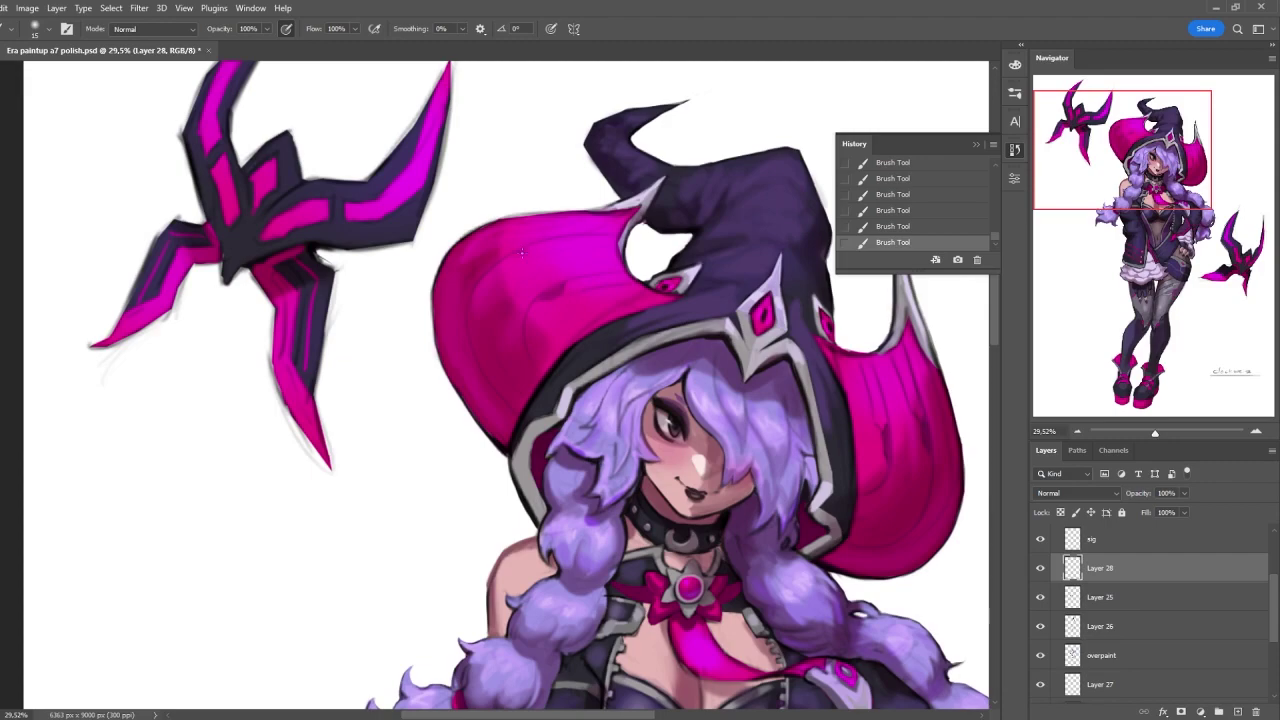
- Save the painting as Era paintup a8 polish.psd, flip the canvas horizontally and refine the brim's creases
key(ctrl+shift+s)
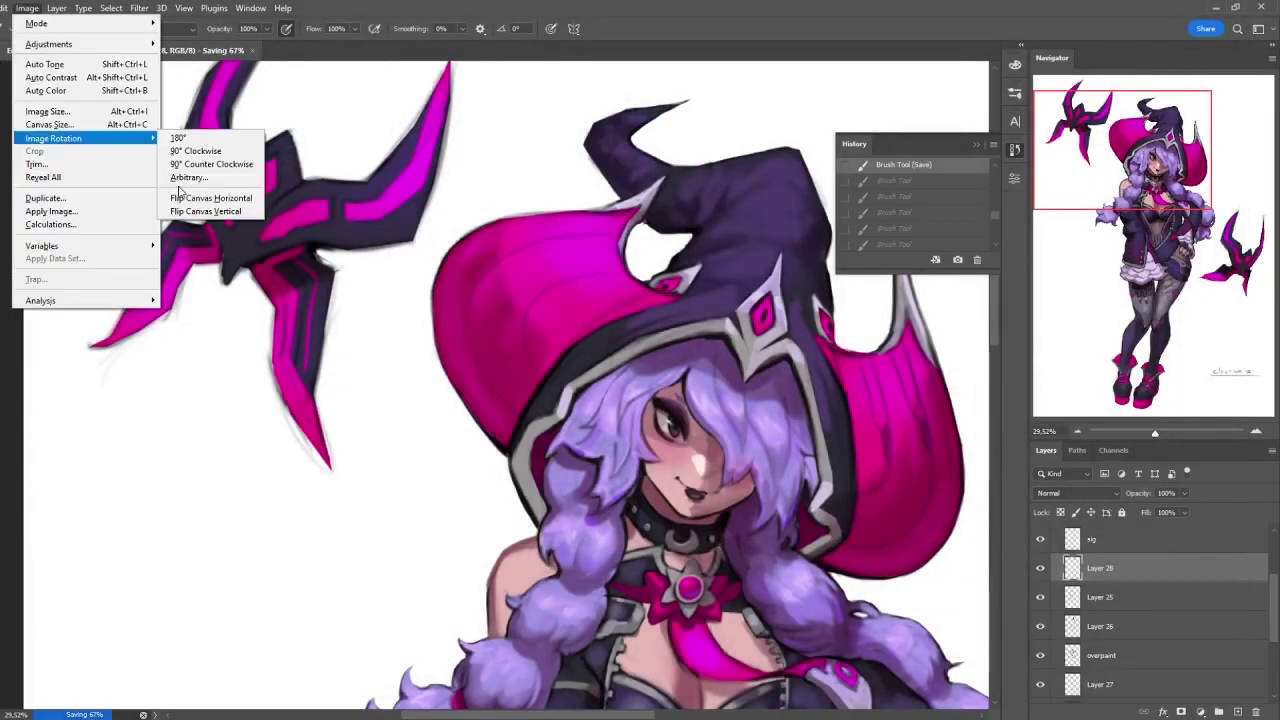
click(225, 197)
drag(560, 380, 504, 372)
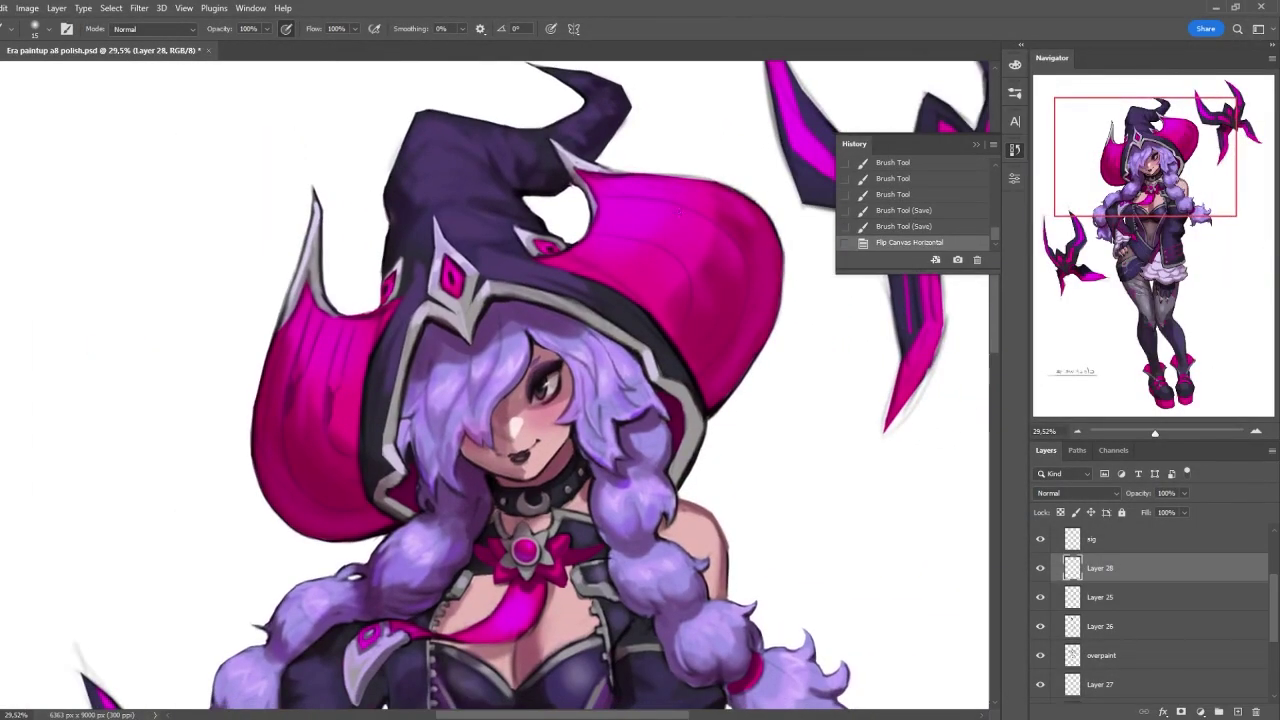
drag(666, 209, 640, 253)
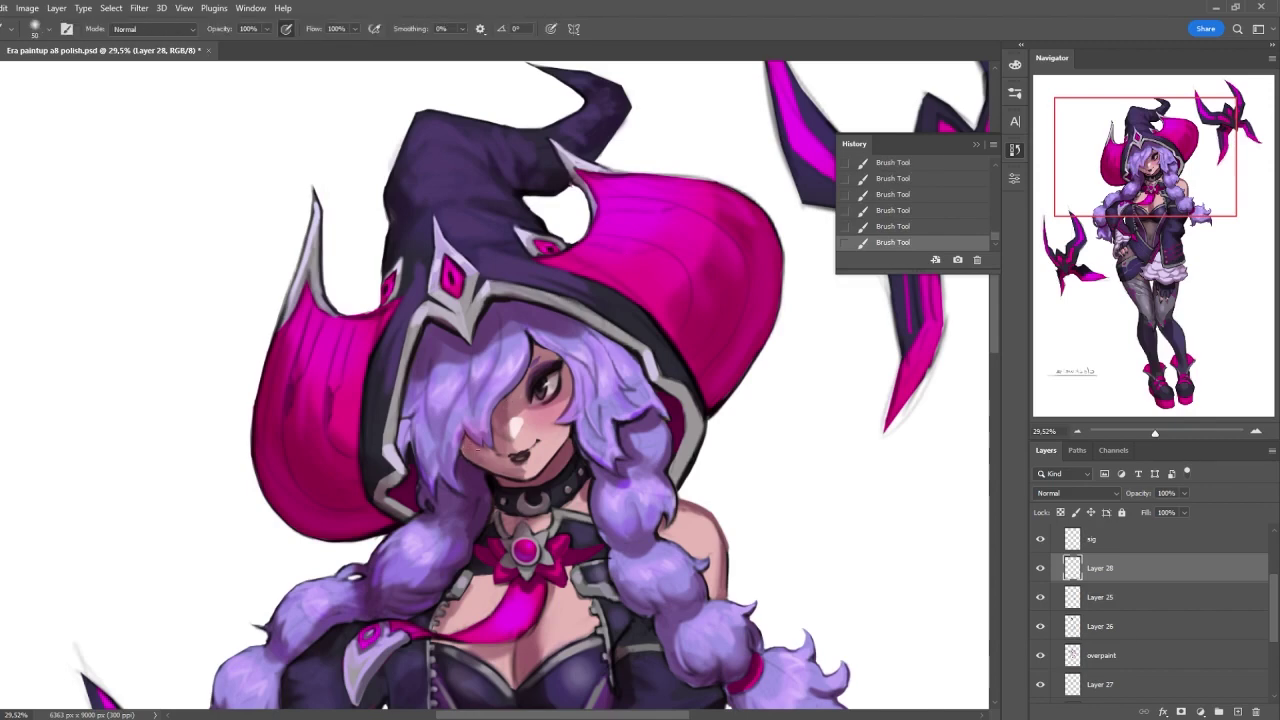
- Compare the painting with Layer 26 hidden and shown, then erase excess fold lines near the hood and brim
click(1041, 625)
click(1041, 625)
key(e)
drag(530, 400, 566, 428)
drag(572, 280, 596, 304)
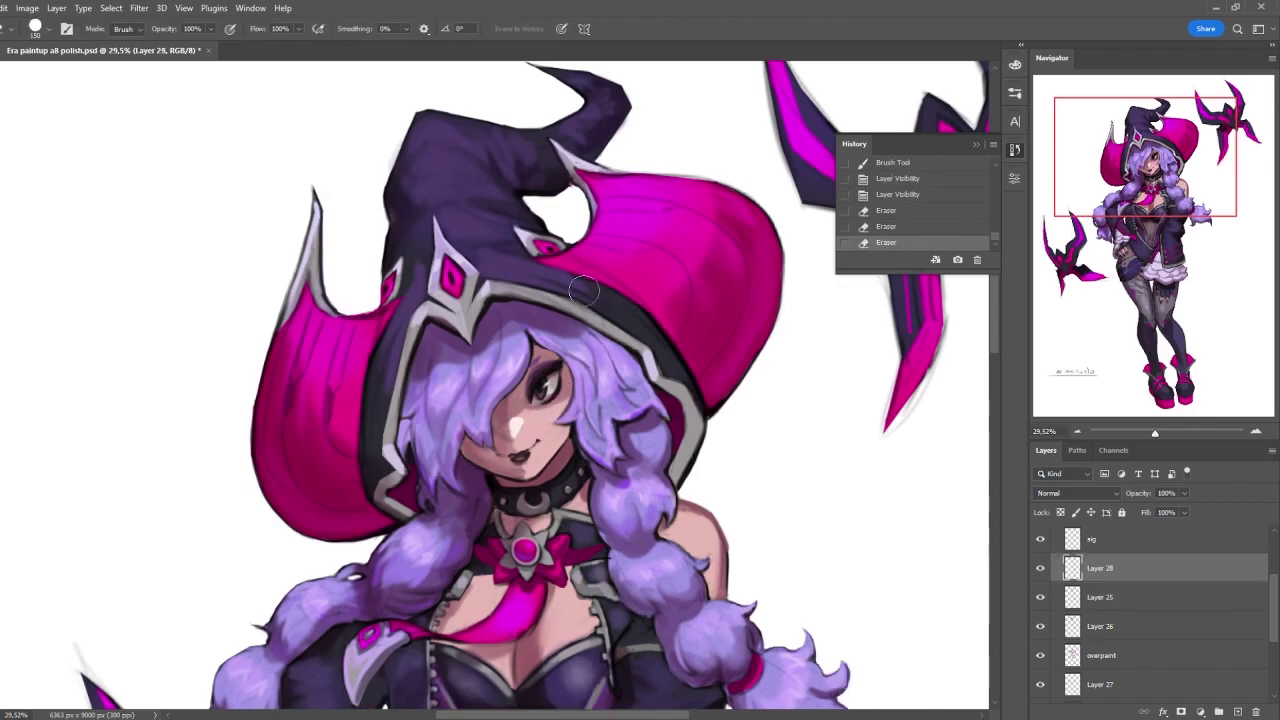
mouse_move(620, 262)
mouse_down()
mouse_move(668, 250)
mouse_move(686, 210)
mouse_up()
- Fade the brim's fold lines with a large eraser at 16% opacity and flip the canvas back horizontally
key(e)
drag(322, 378, 700, 160)
key(1)
key(6)
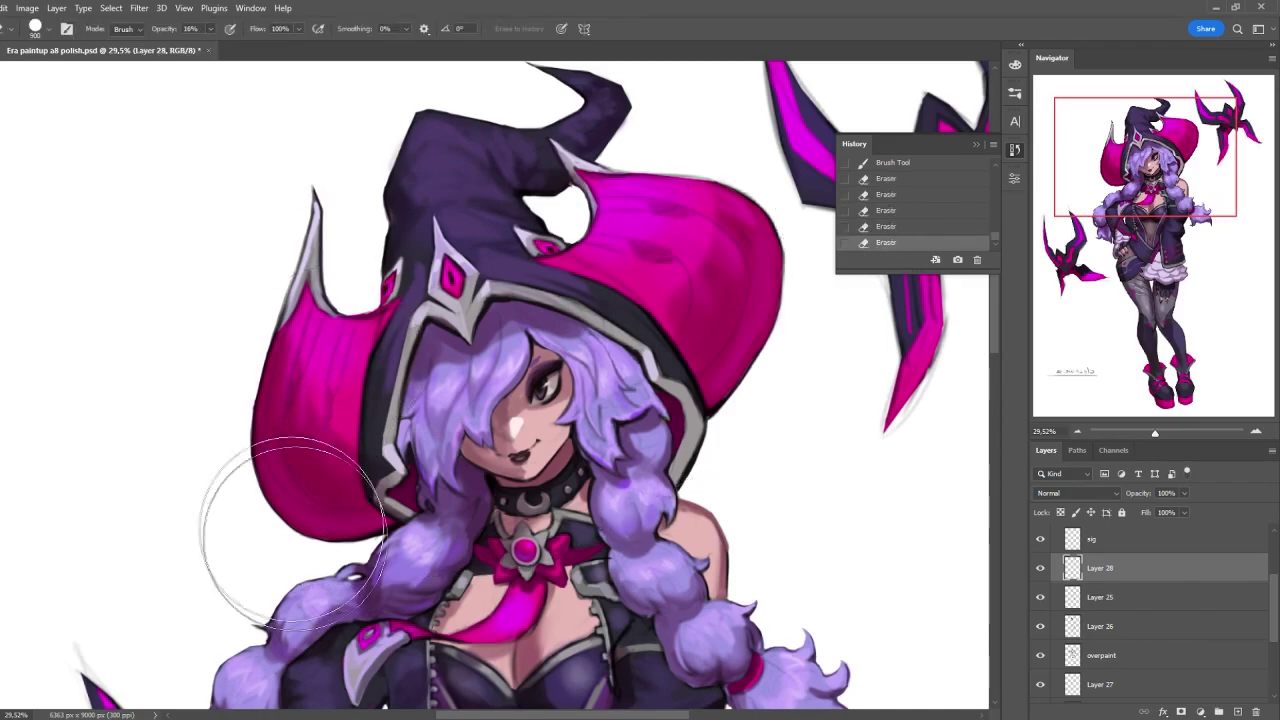
drag(650, 240, 600, 300)
scroll(294, 250, down, 2)
key(ctrl+shift+h)
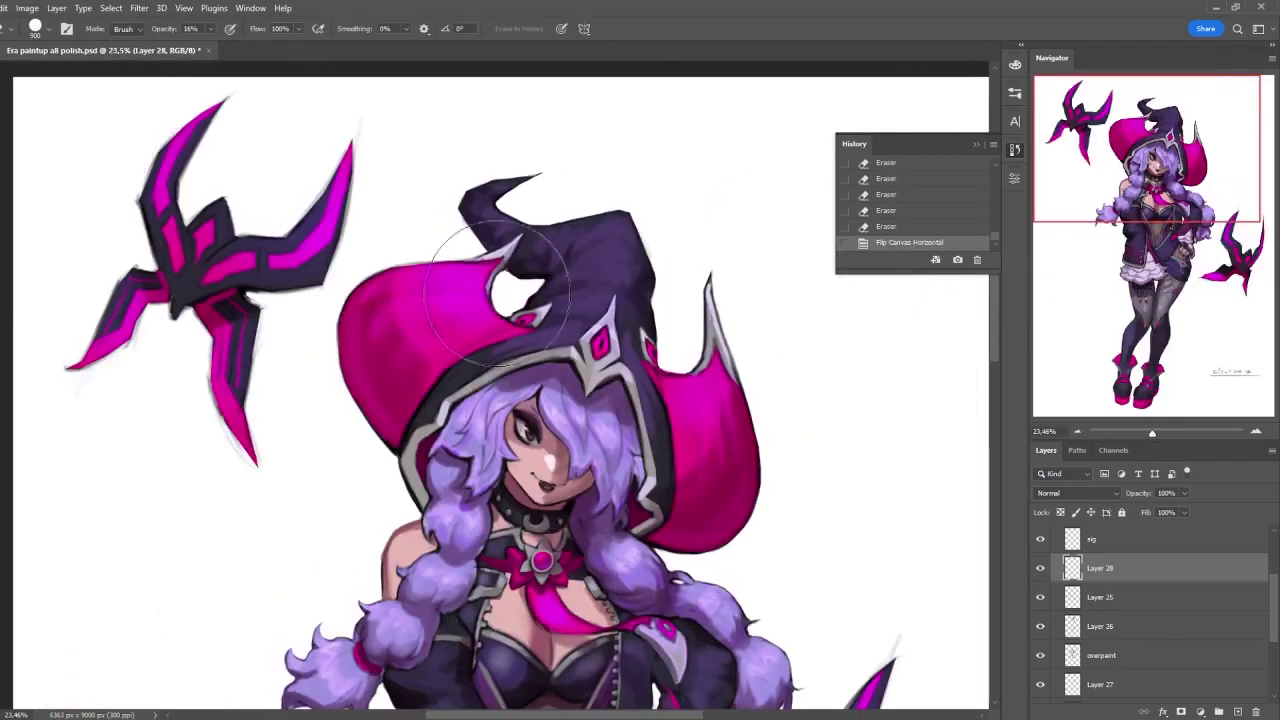
- Shade the grey stocking and thigh contours below the gloved hand, cleaning the strokes with the eraser
scroll(211, 194, down, 3)
scroll(607, 715, up, 3)
key(i)
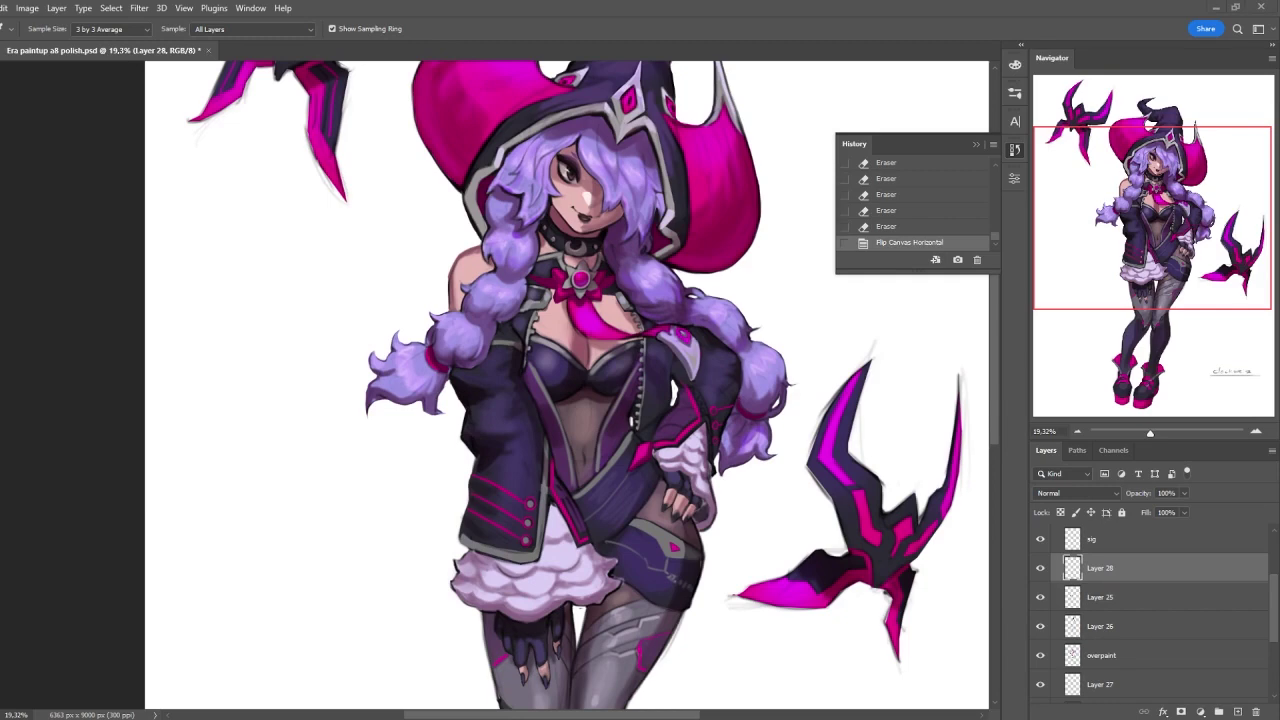
key(z)
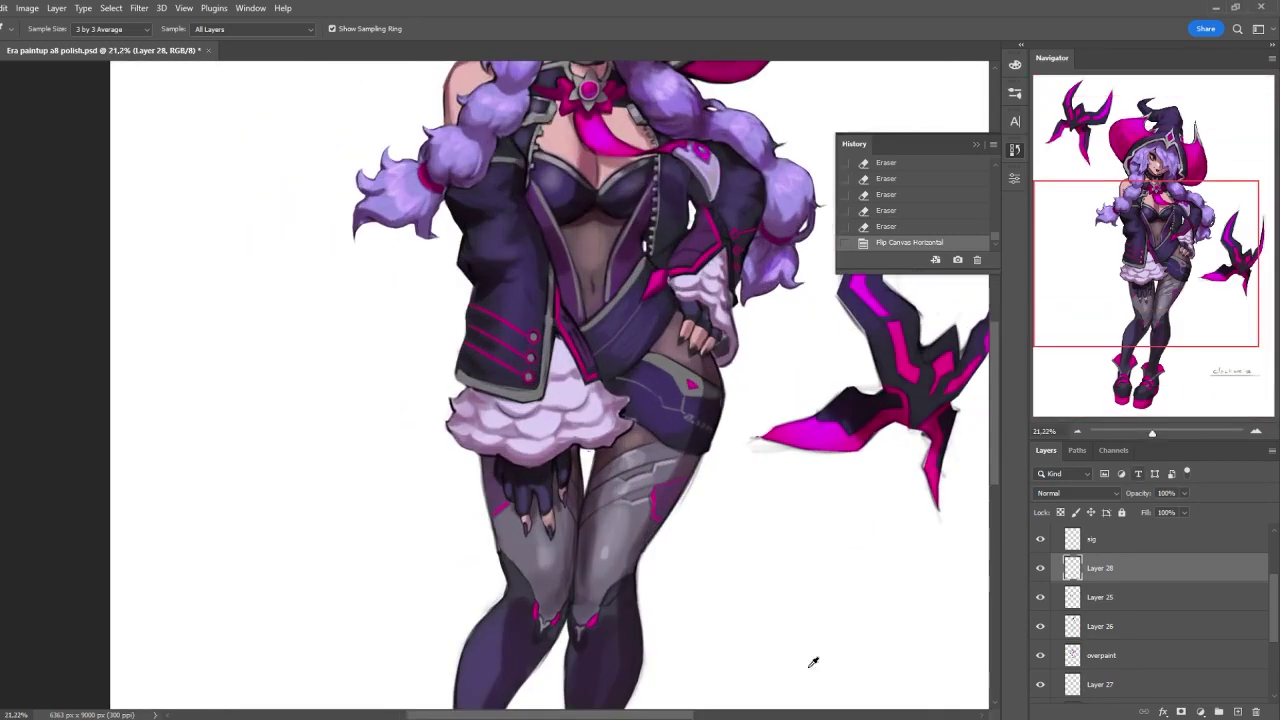
click(614, 528)
key(b)
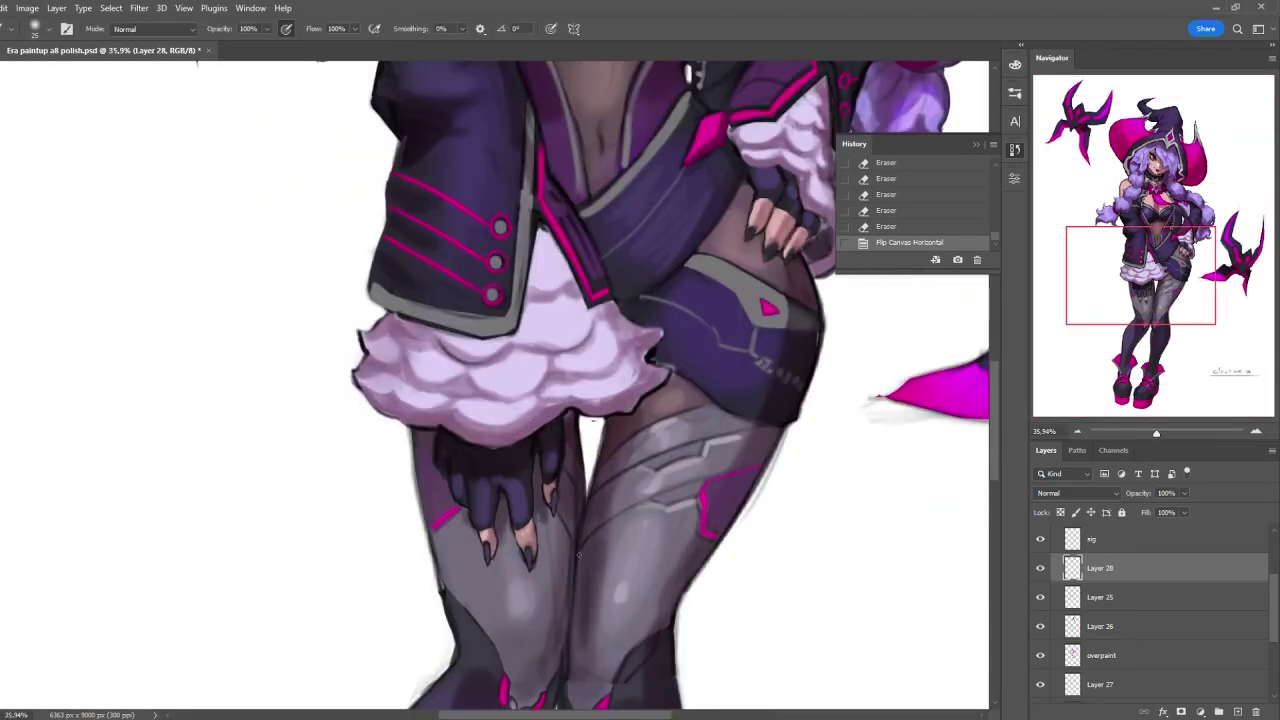
drag(430, 583, 483, 546)
mouse_move(444, 586)
mouse_down()
mouse_move(568, 554)
mouse_move(556, 536)
mouse_up()
key(e)
key(ctrl+z)
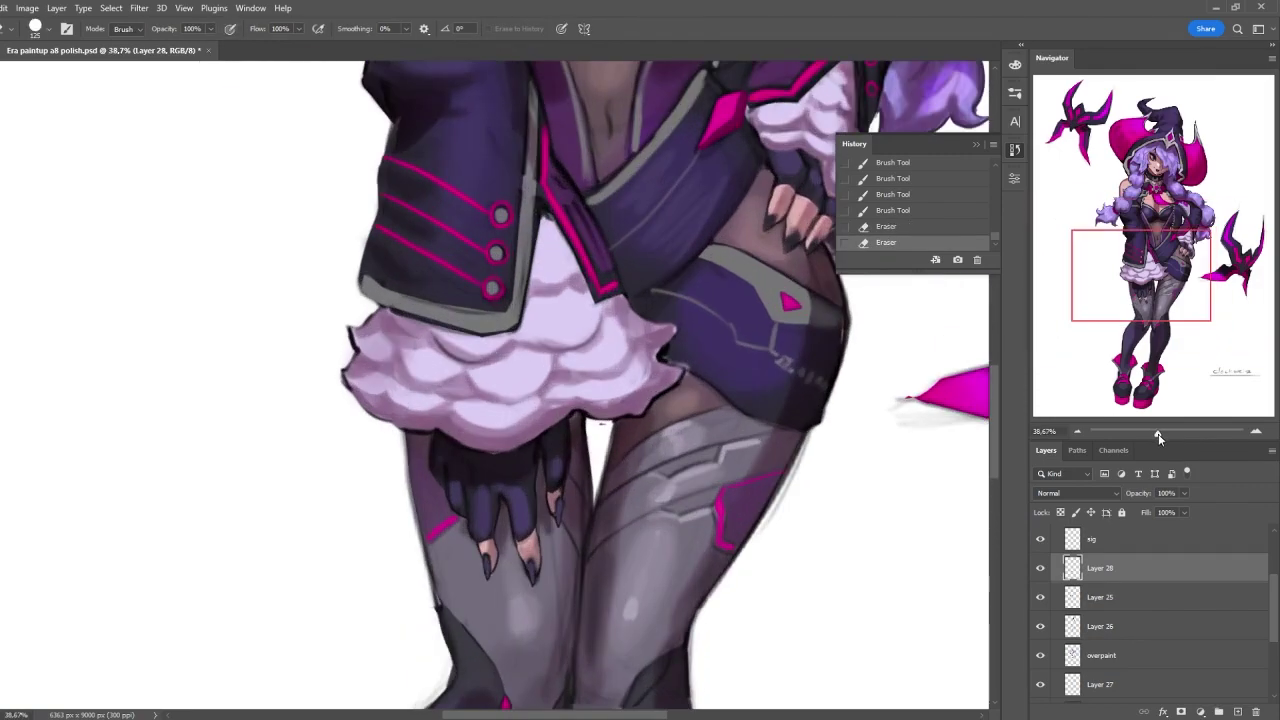
- Darken the inner thigh outlines around the gap beneath the frilled hem
key(b)
drag(600, 500, 594, 424)
scroll(773, 387, up, 1)
scroll(800, 470, down, 3)
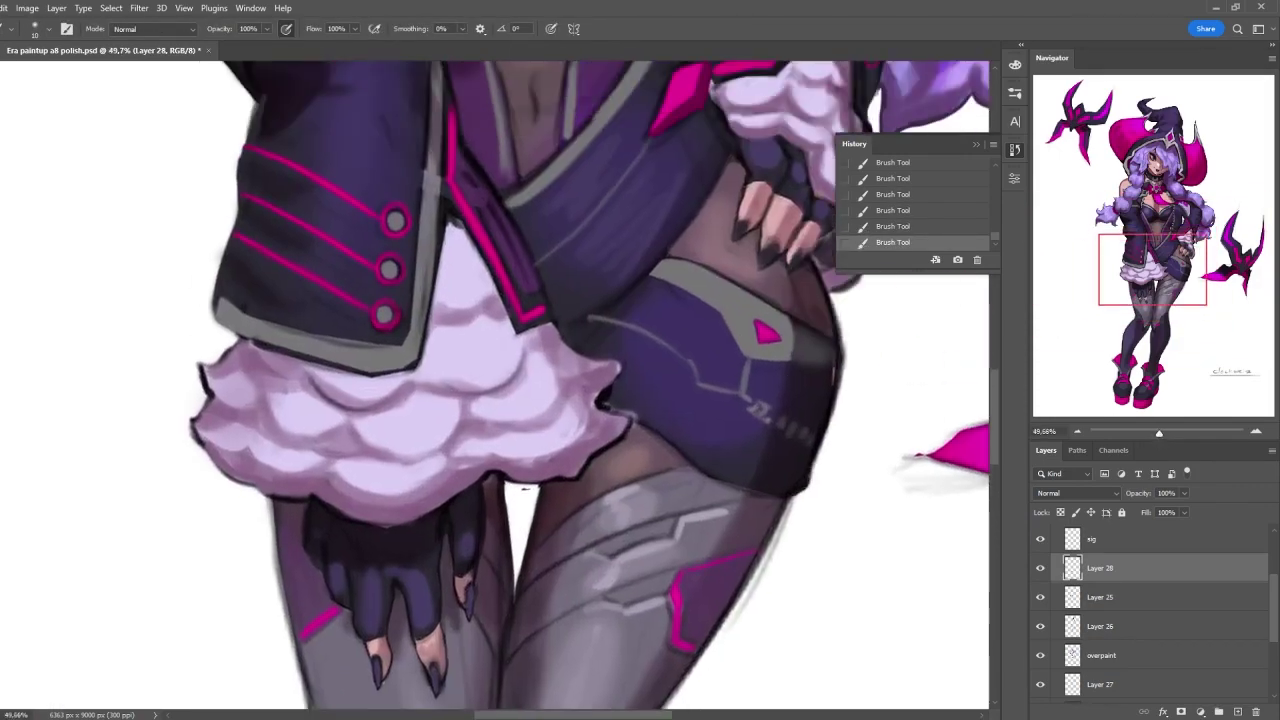
key(bracketright)
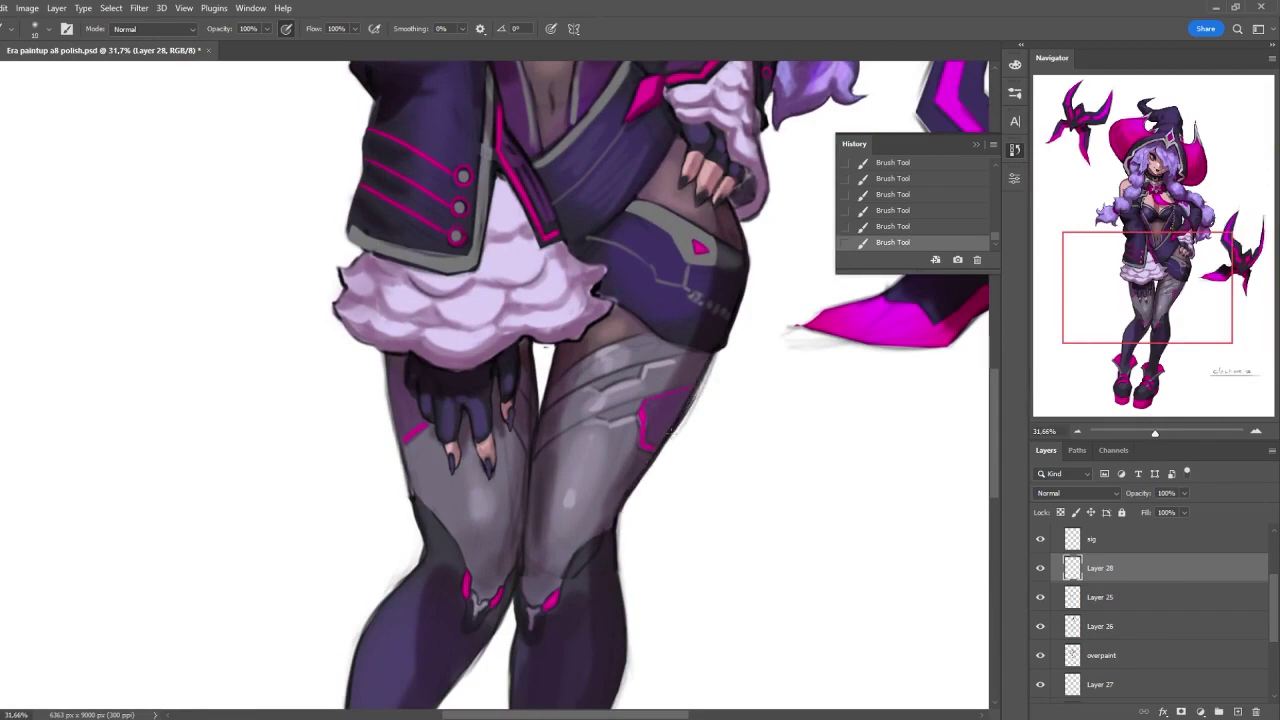
- Paint grey trim along the knee edge and soft calf highlights on the stockings, and save the file
scroll(700, 400, down, 5)
scroll(770, 461, up, 4)
key(bracketright)
key(bracketright)
key(bracketright)
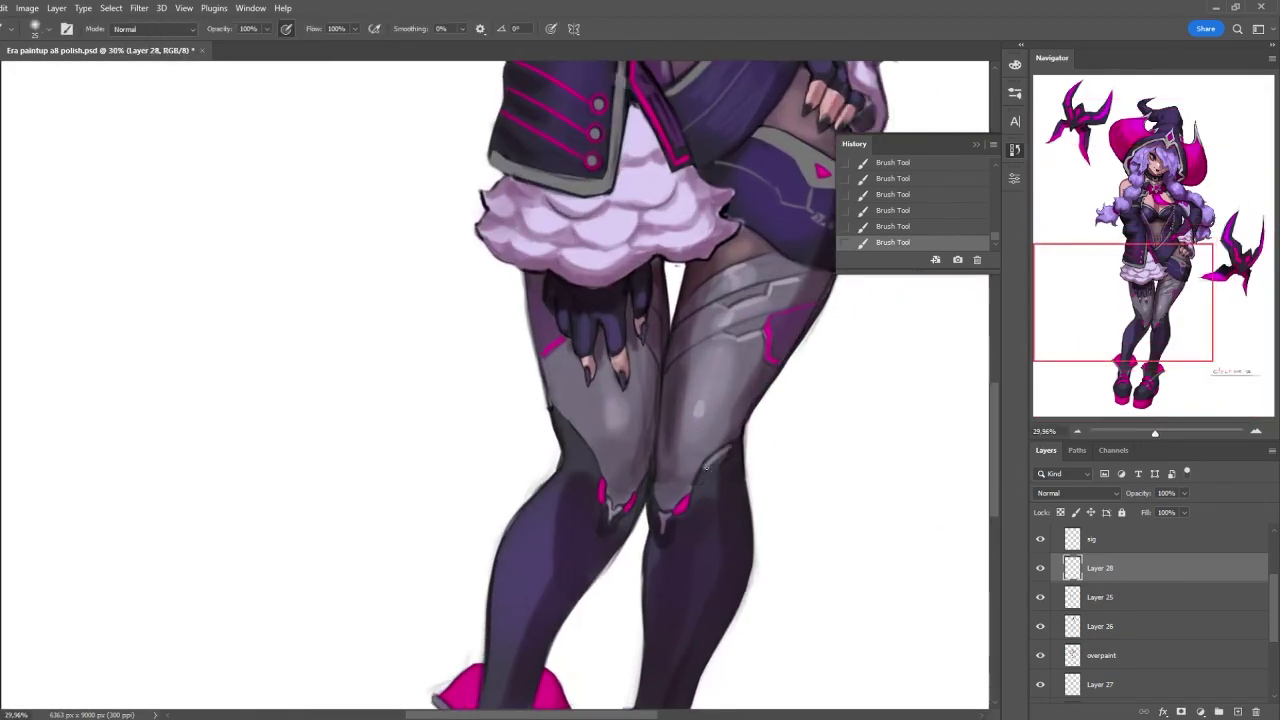
scroll(736, 580, down, 4)
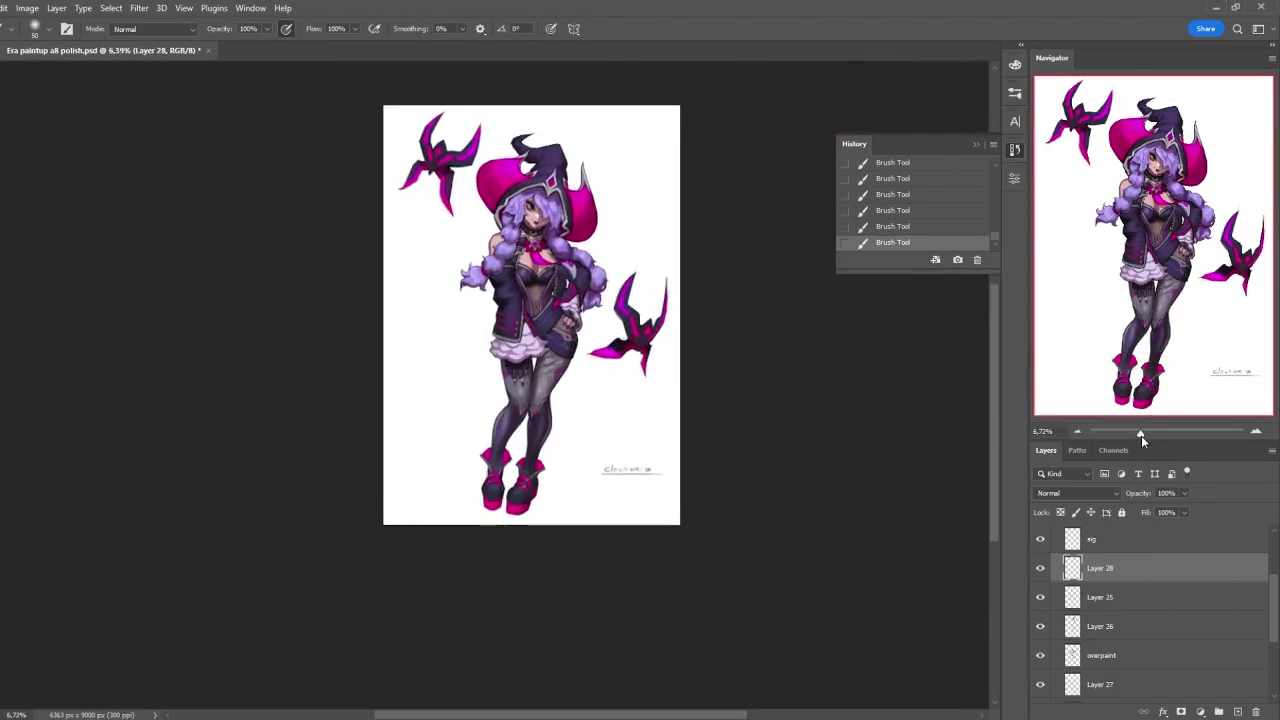
scroll(705, 393, up, 2)
key(ctrl+s)
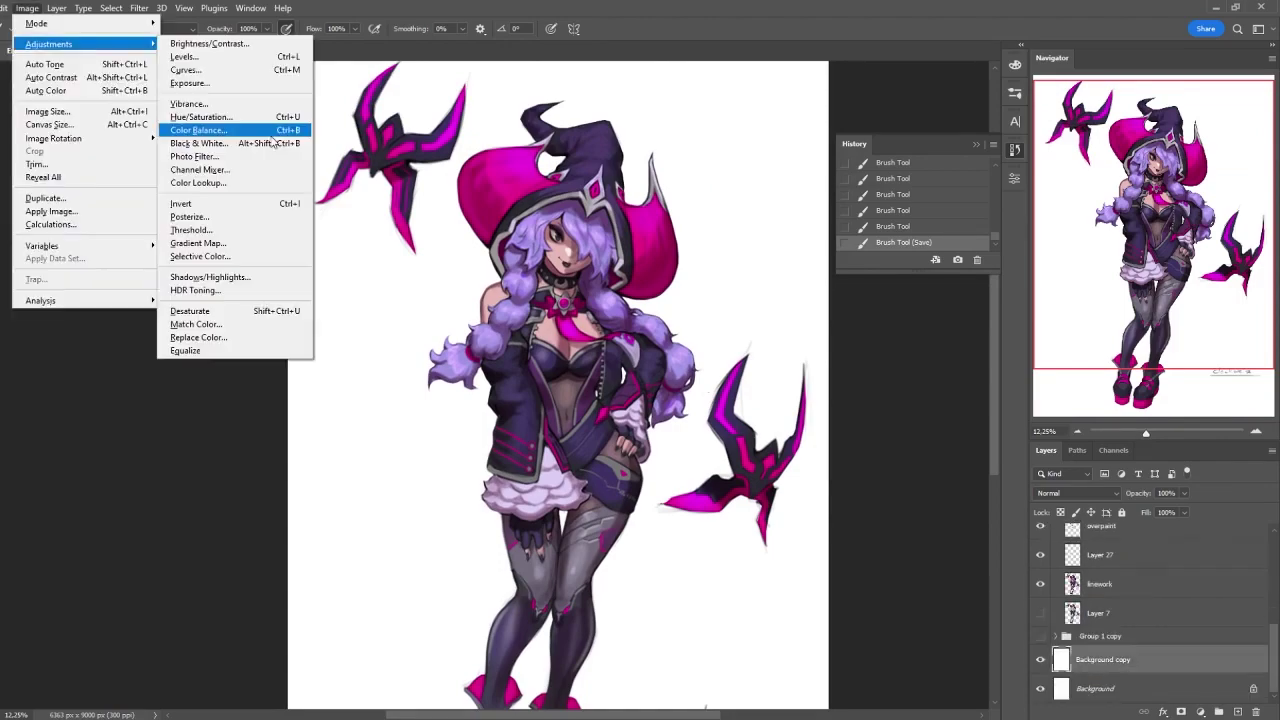
- Try a Color Balance adjustment on the Background copy layer
click(230, 129)
drag(763, 383, 725, 390)
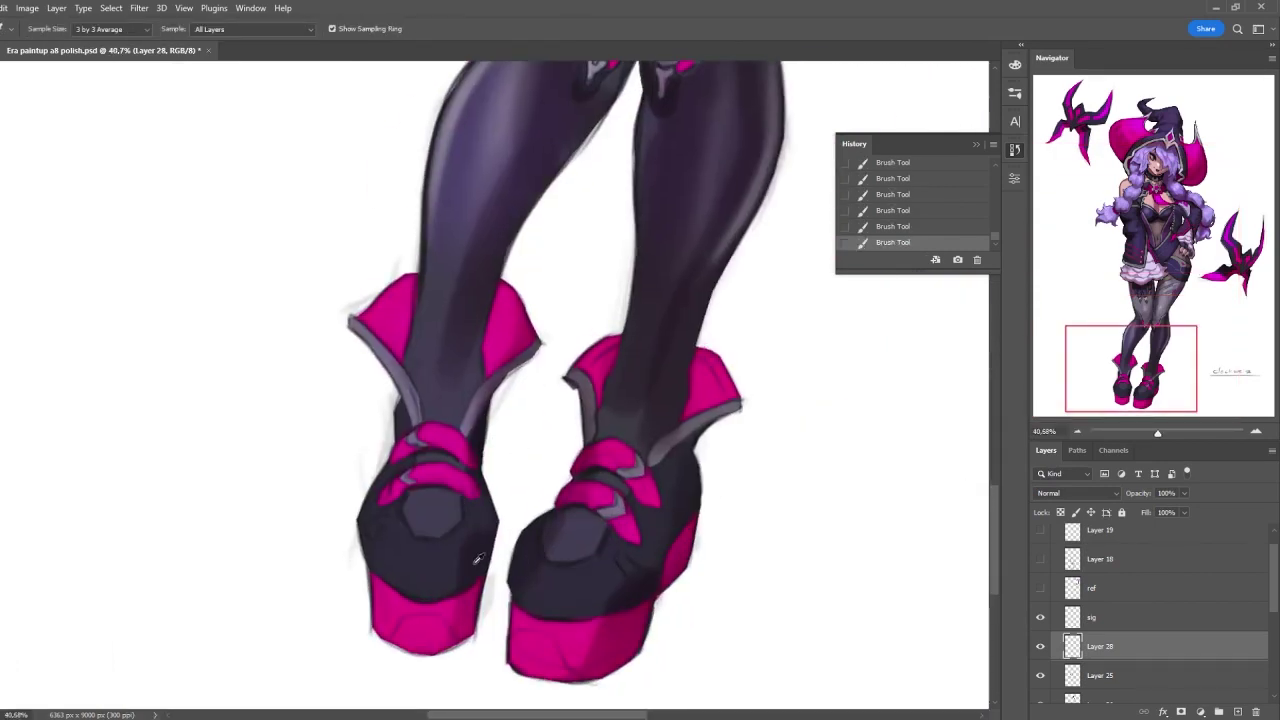
- Paint glossy highlights on the black boot toes and light edges around their toe caps on Layer 28
key(b)
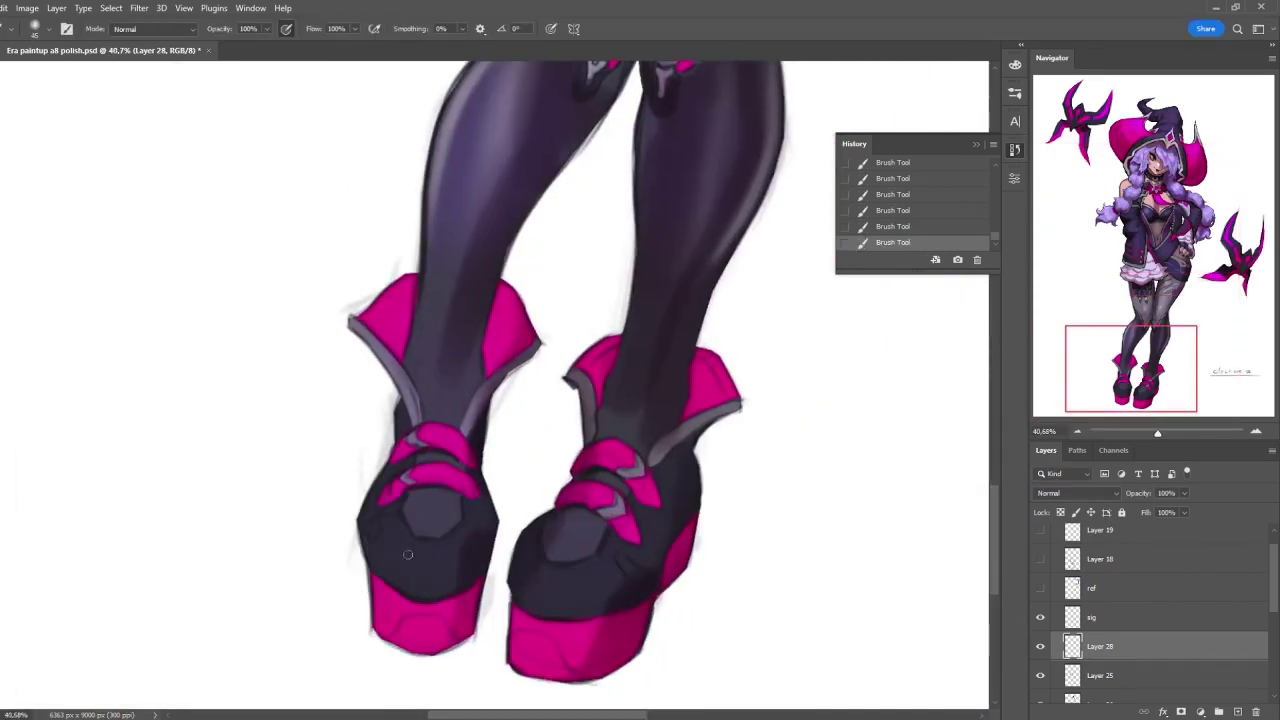
drag(398, 538, 402, 554)
drag(580, 570, 584, 584)
drag(538, 545, 588, 562)
drag(405, 515, 460, 528)
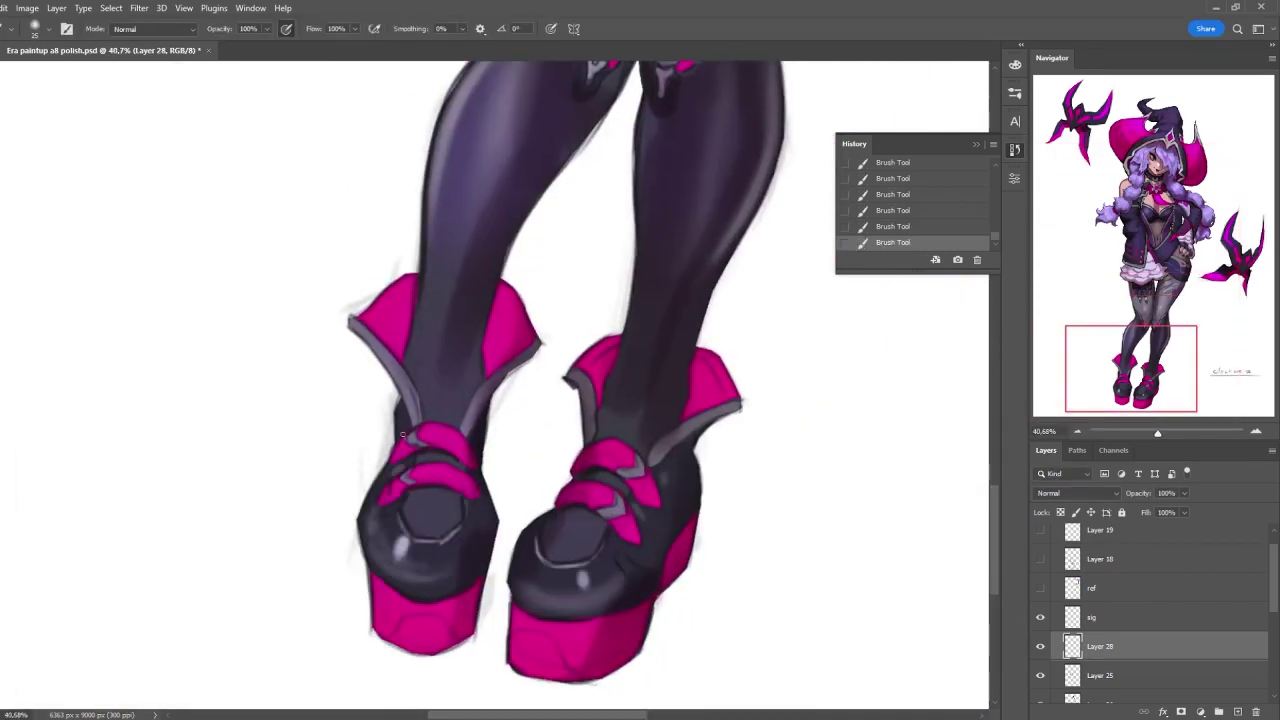
- Brush light highlights along the grey trim of both boots' flared collars
drag(525, 358, 538, 342)
drag(570, 390, 592, 370)
drag(734, 404, 660, 442)
drag(360, 328, 408, 384)
drag(522, 358, 468, 416)
scroll(627, 430, down, 1)
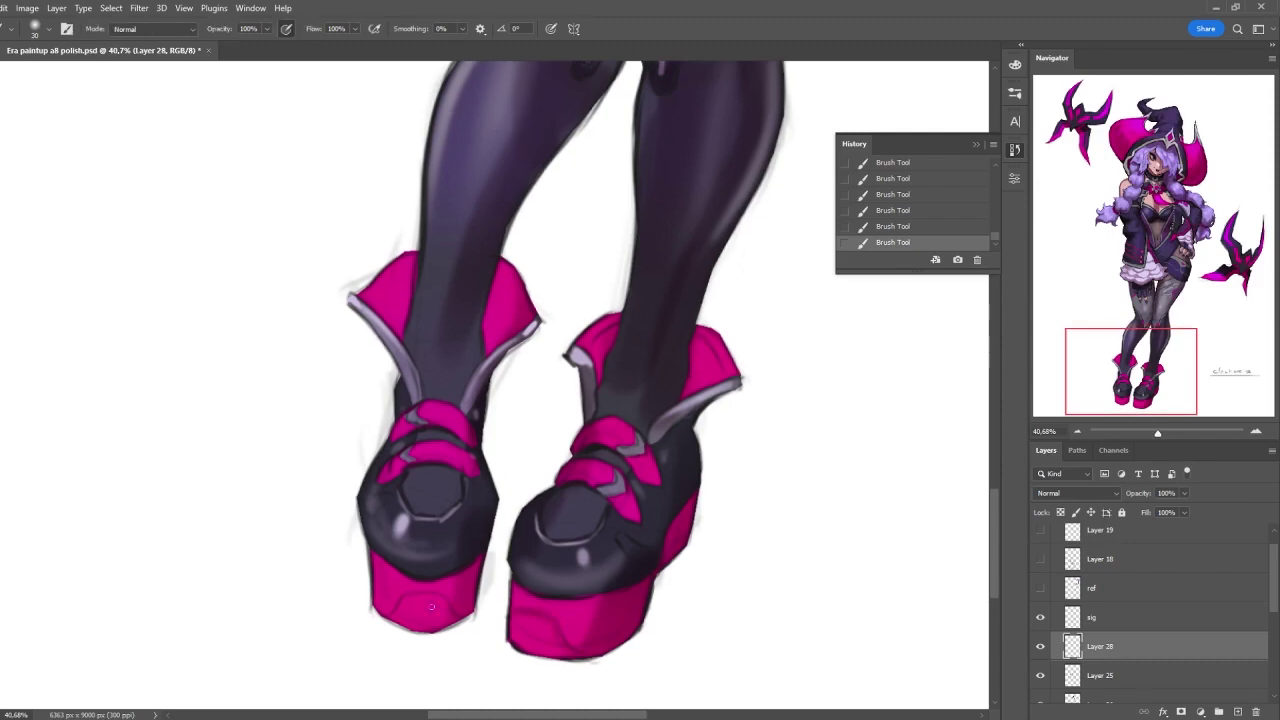
- Sample the boots' magenta, set the foreground colour to the darker magenta #9f0873 and reduce the brush size
key(i)
click(627, 430)
key(b)
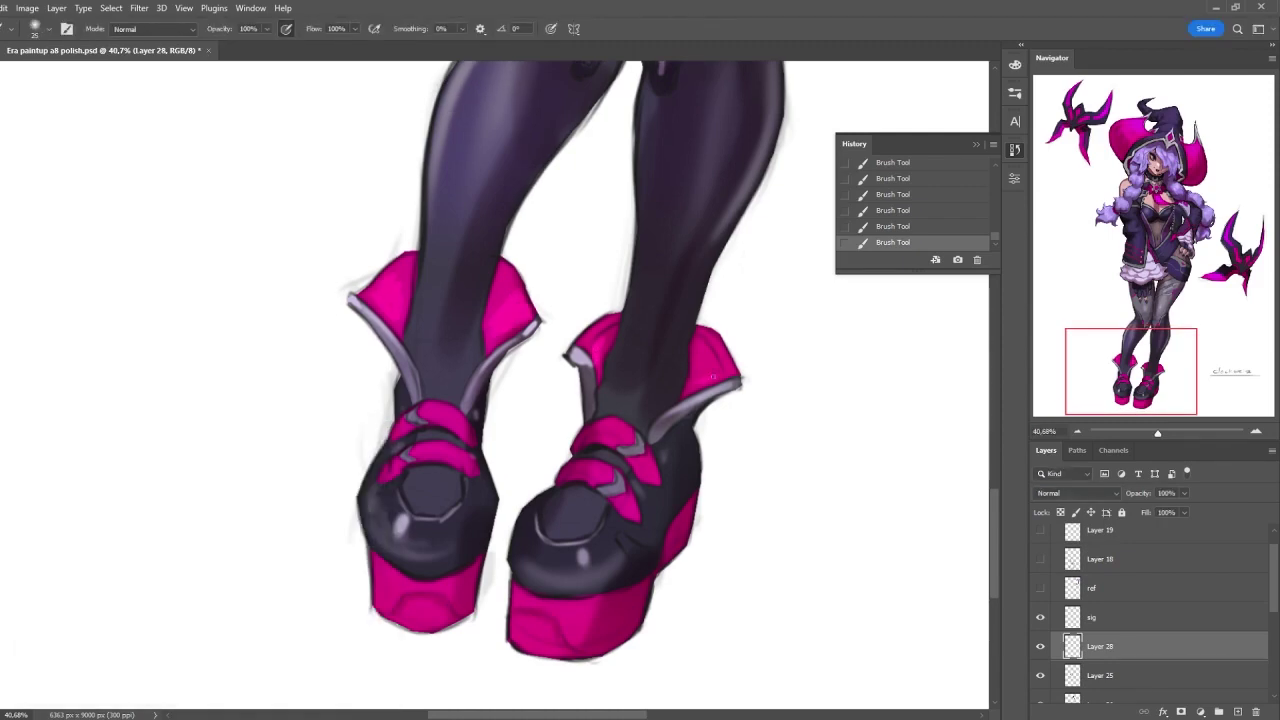
alt+click(417, 453)
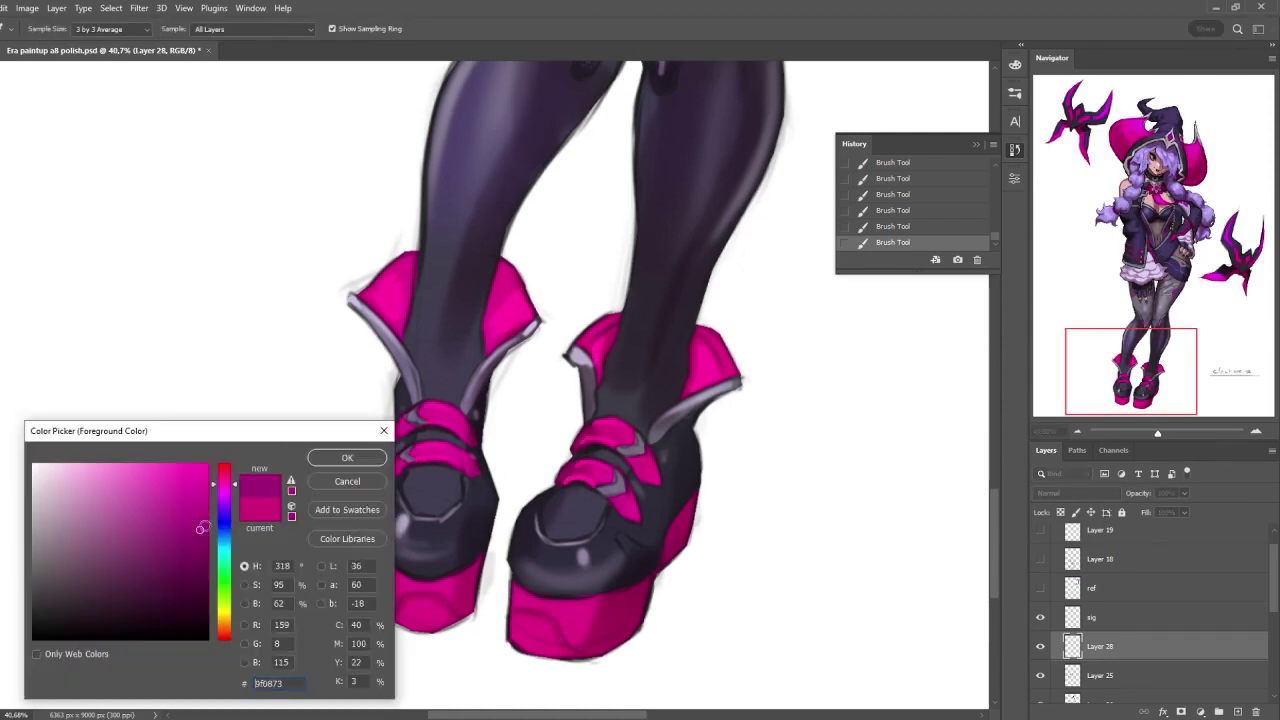
key(Return)
key(bracketleft)
key(bracketleft)
key(bracketleft)
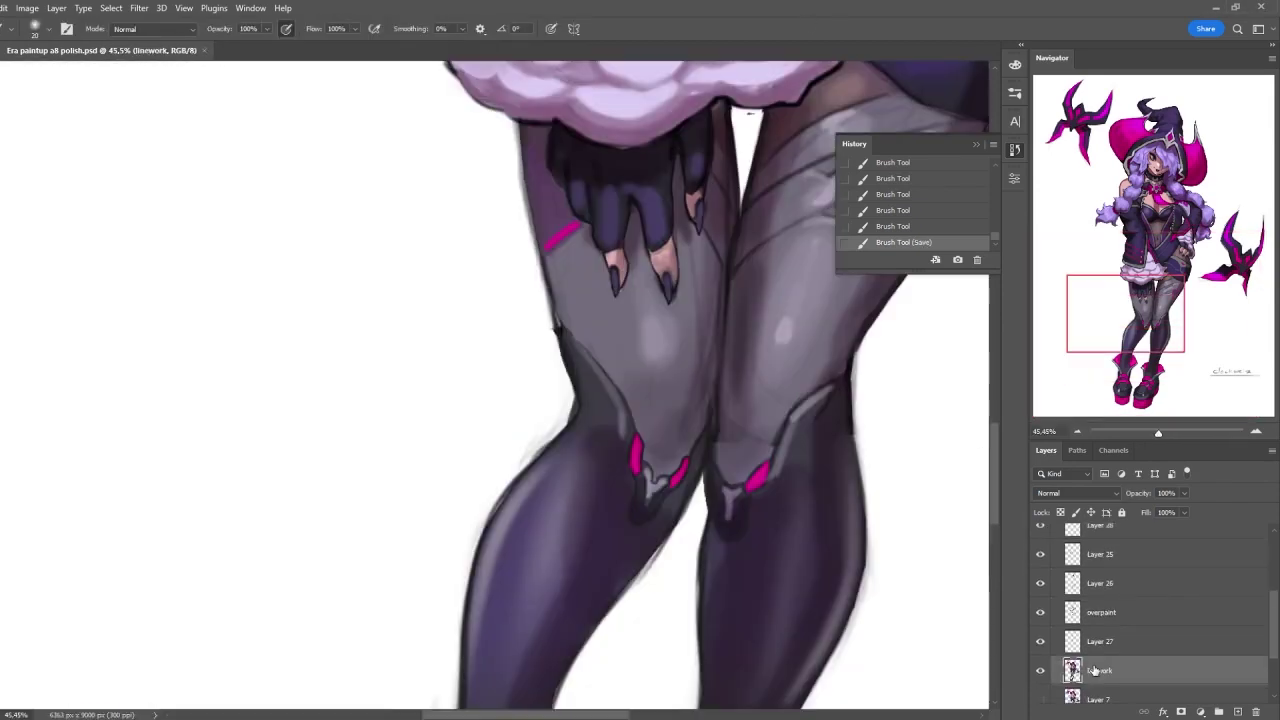
- Erase stray sketch lines around the stockinged legs on the linework layer and touch up the boot toes on Layer 28
drag(850, 620, 490, 395)
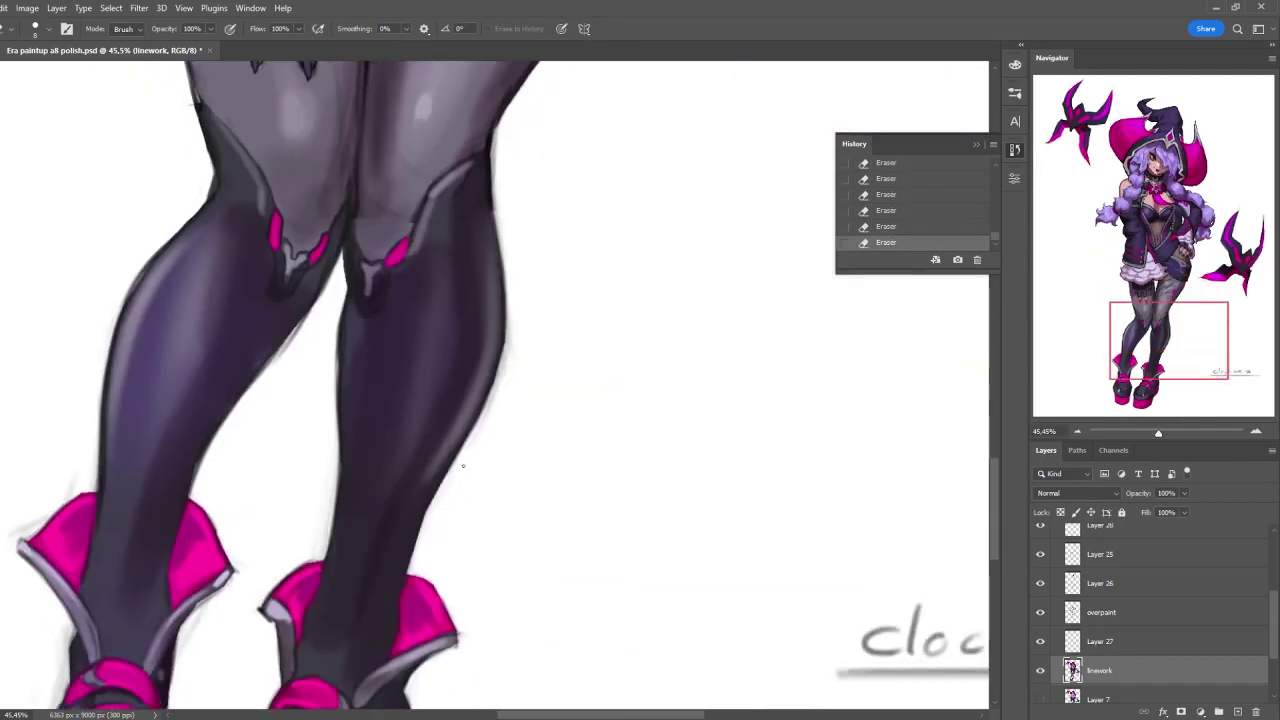
key(ctrl+minus)
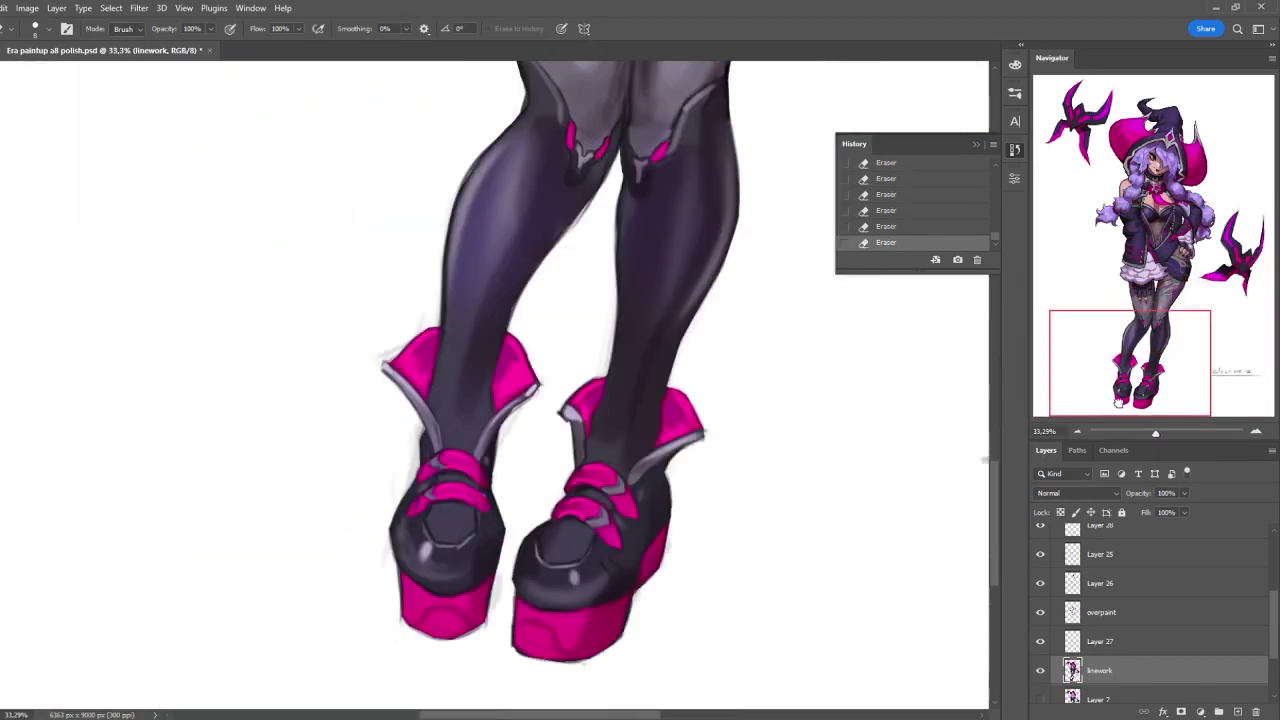
key(b)
click(420, 552)
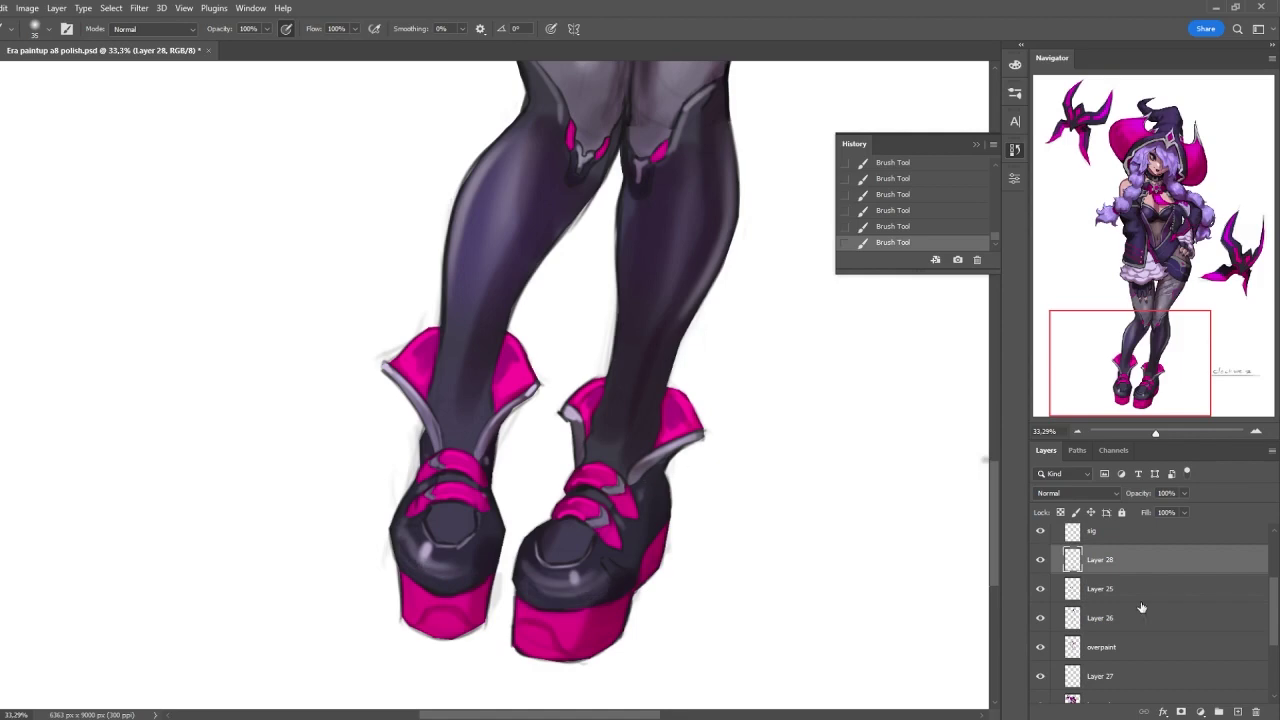
key(ctrl+0)
scroll(661, 502, up, 2)
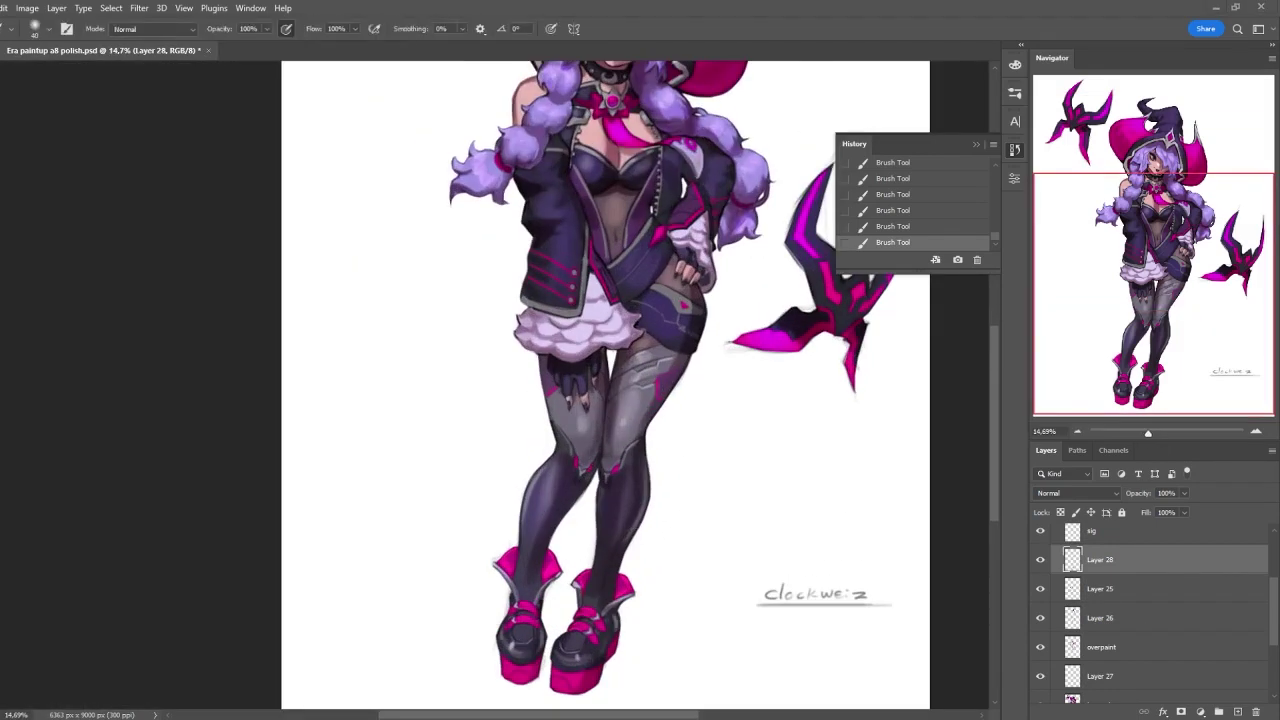
scroll(600, 380, down, 2)
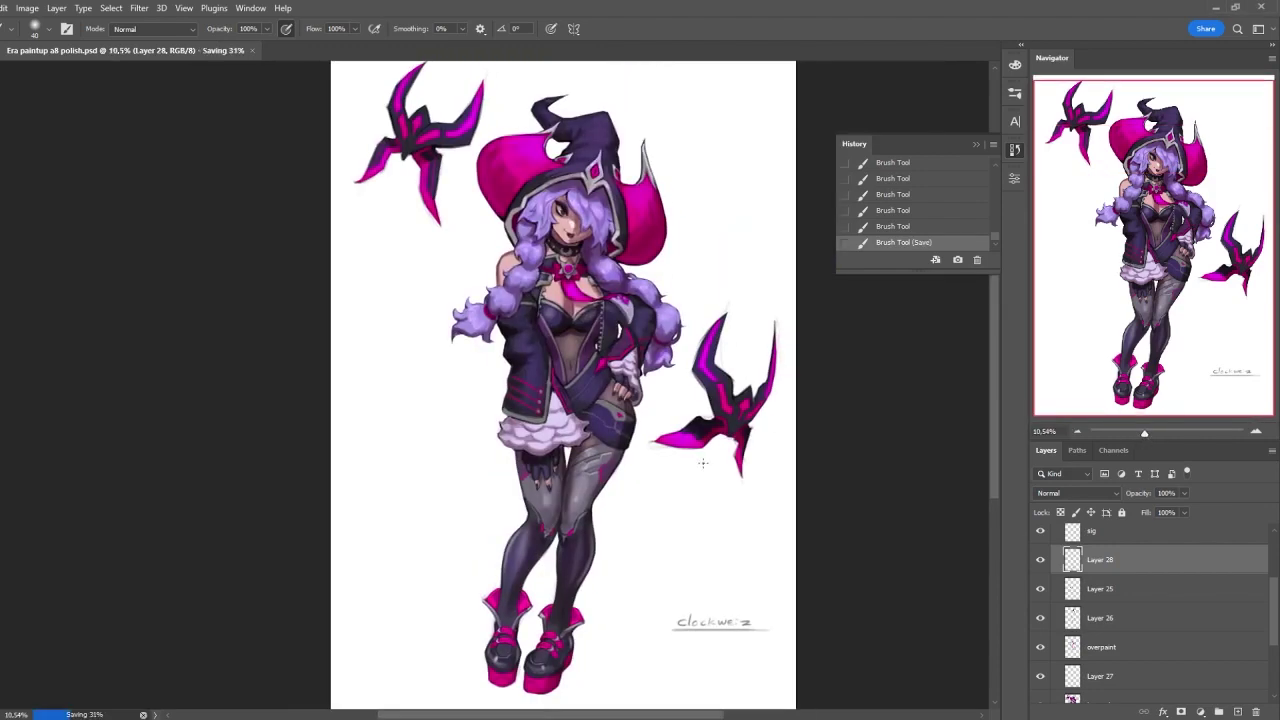
- Refine the edge of the jacket sleeve above the frilled cuff with a small brush on Layer 28
scroll(540, 340, up, 4)
key(bracketleft)
key(bracketleft)
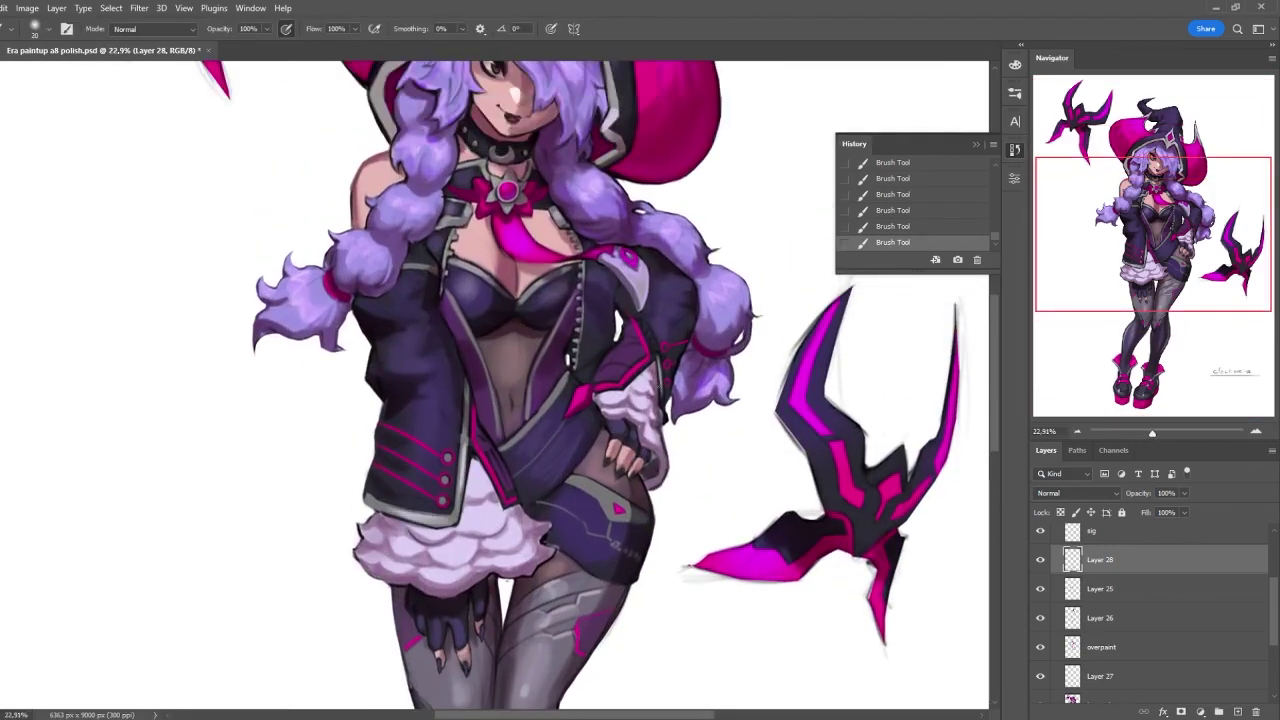
drag(648, 320, 655, 362)
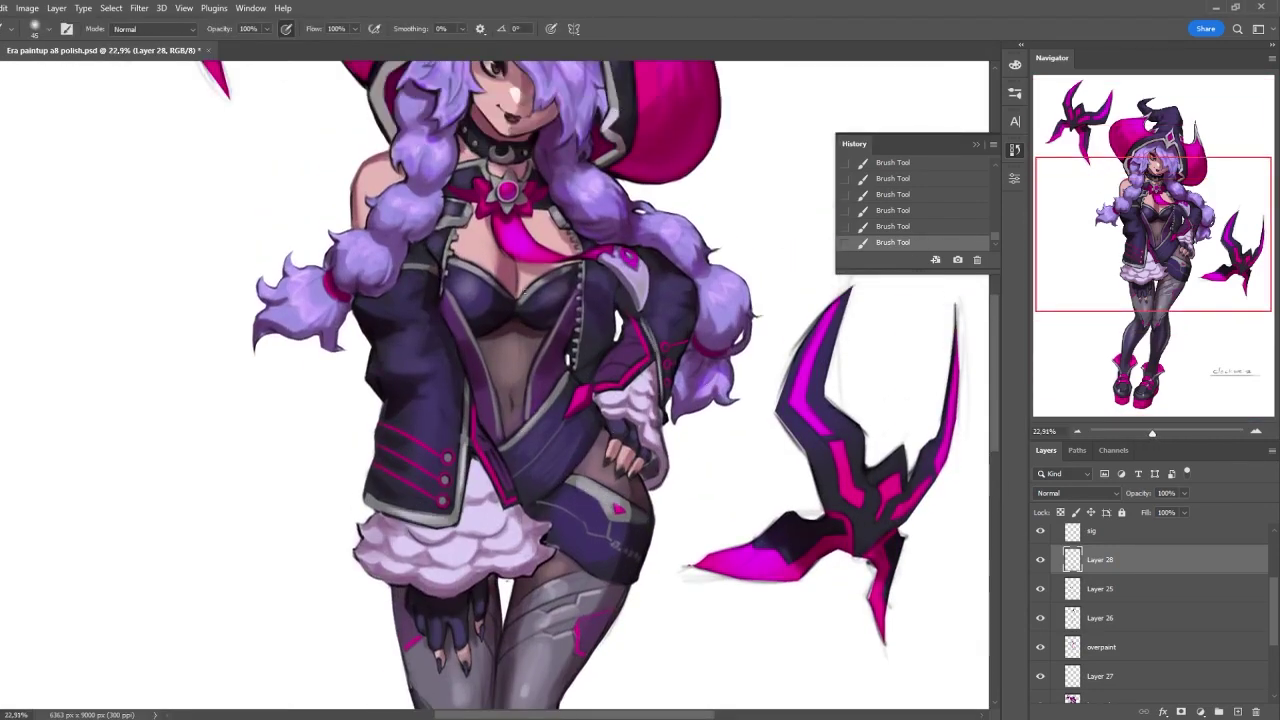
- Merge the paint layers above Layer 27 into Layer 28, compare the image with it hidden, and save the file
right_click(1100, 560)
key(ctrl+0)
click(1040, 560)
click(1044, 540)
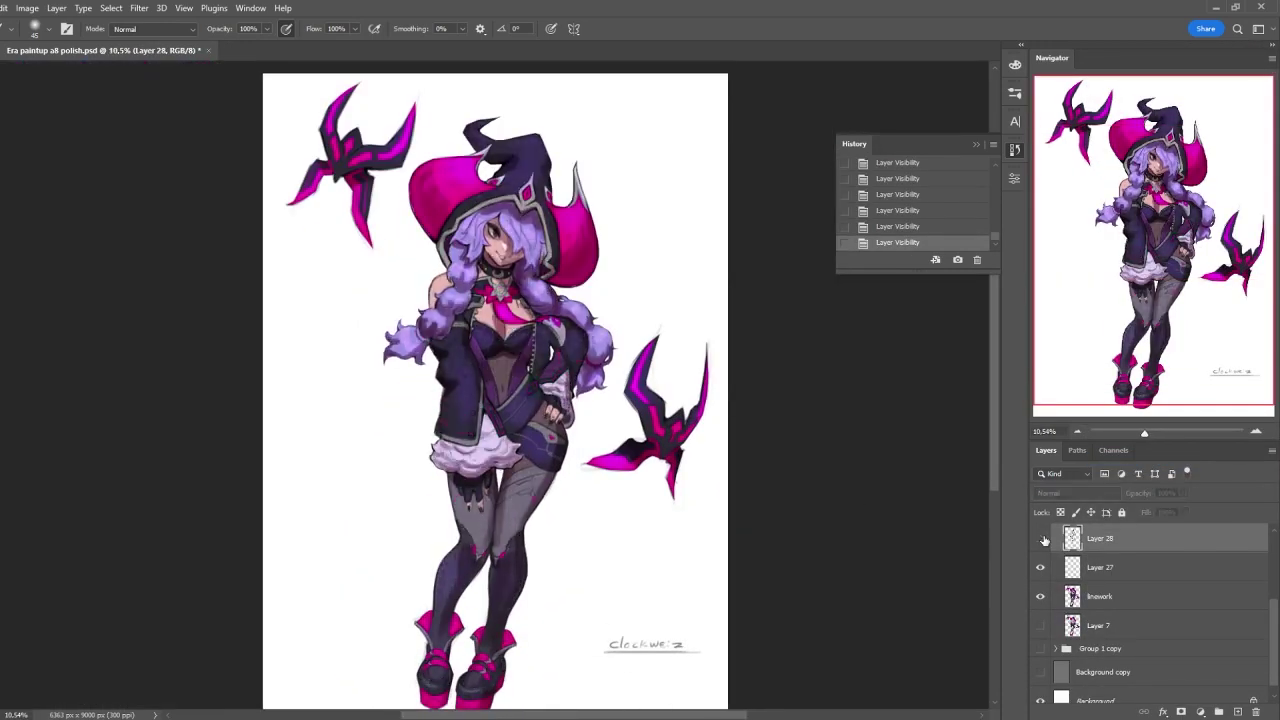
click(1040, 538)
key(ctrl+s)
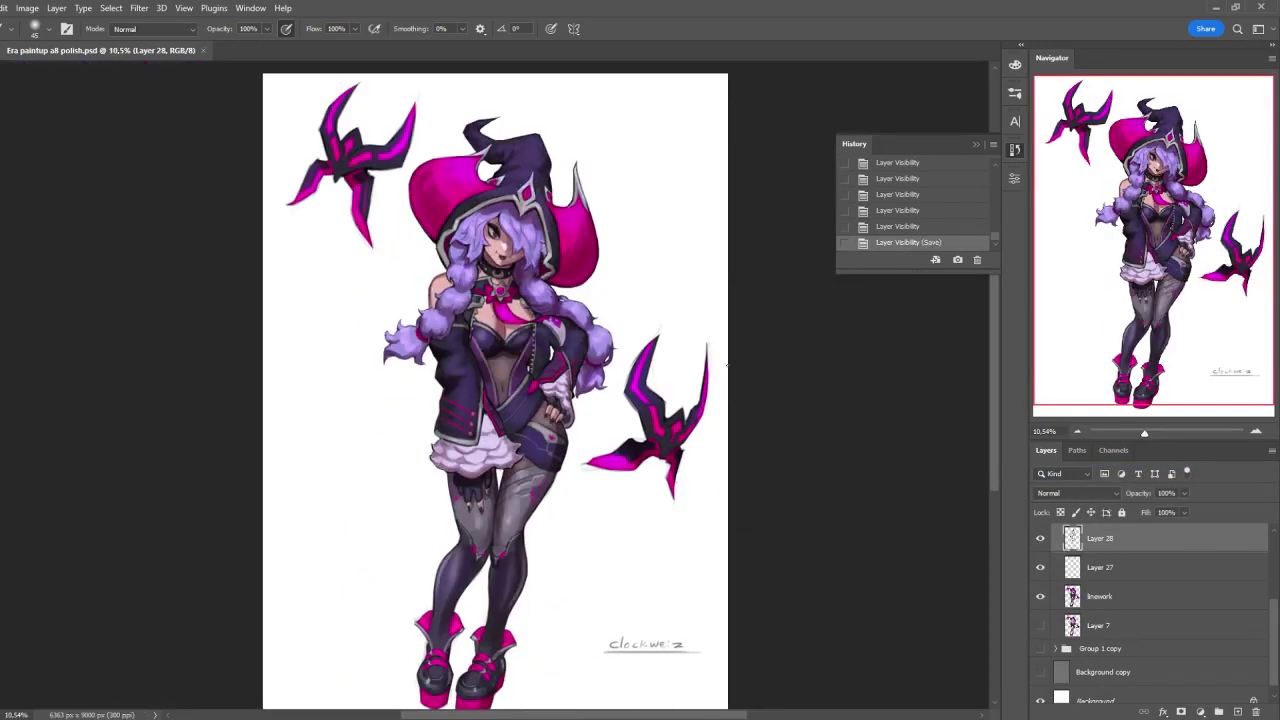
- Clean up the linework layer around the floating claw beside her hip, erasing sketch lines along its tall inner blade
scroll(633, 454, up, 3)
click(1100, 596)
key(b)
drag(470, 360, 500, 392)
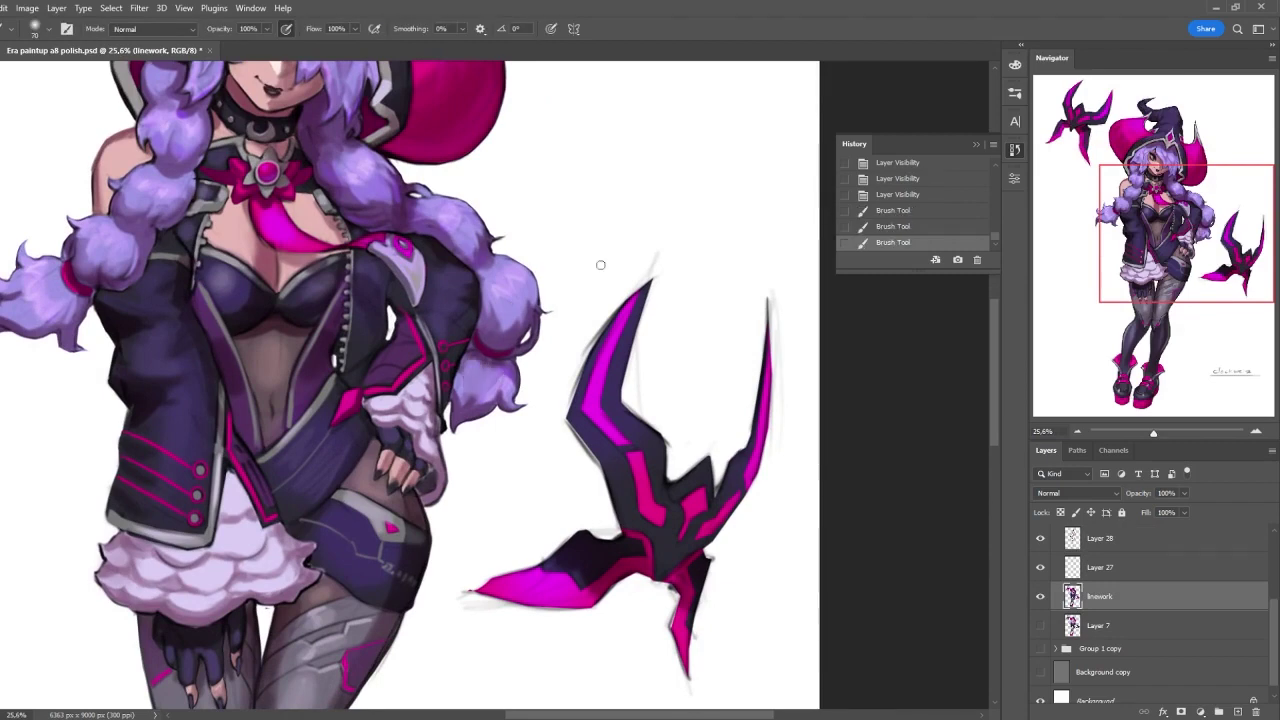
key(e)
mouse_move(600, 428)
mouse_down()
mouse_move(572, 470)
mouse_move(568, 400)
mouse_up()
drag(578, 408, 580, 340)
drag(598, 346, 620, 306)
drag(634, 290, 656, 256)
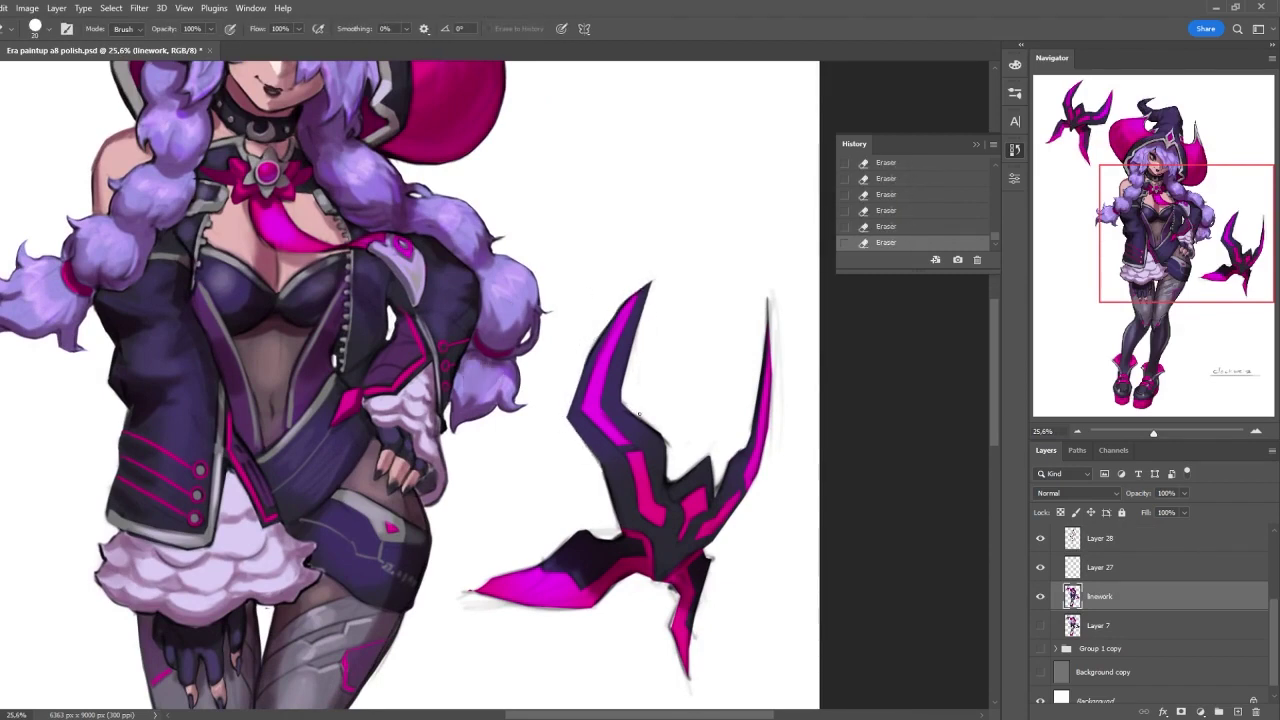
- Erase sketch marks around the hip-side claw's lower spike and paint a dark pointed tip at its centre
scroll(650, 290, up, 3)
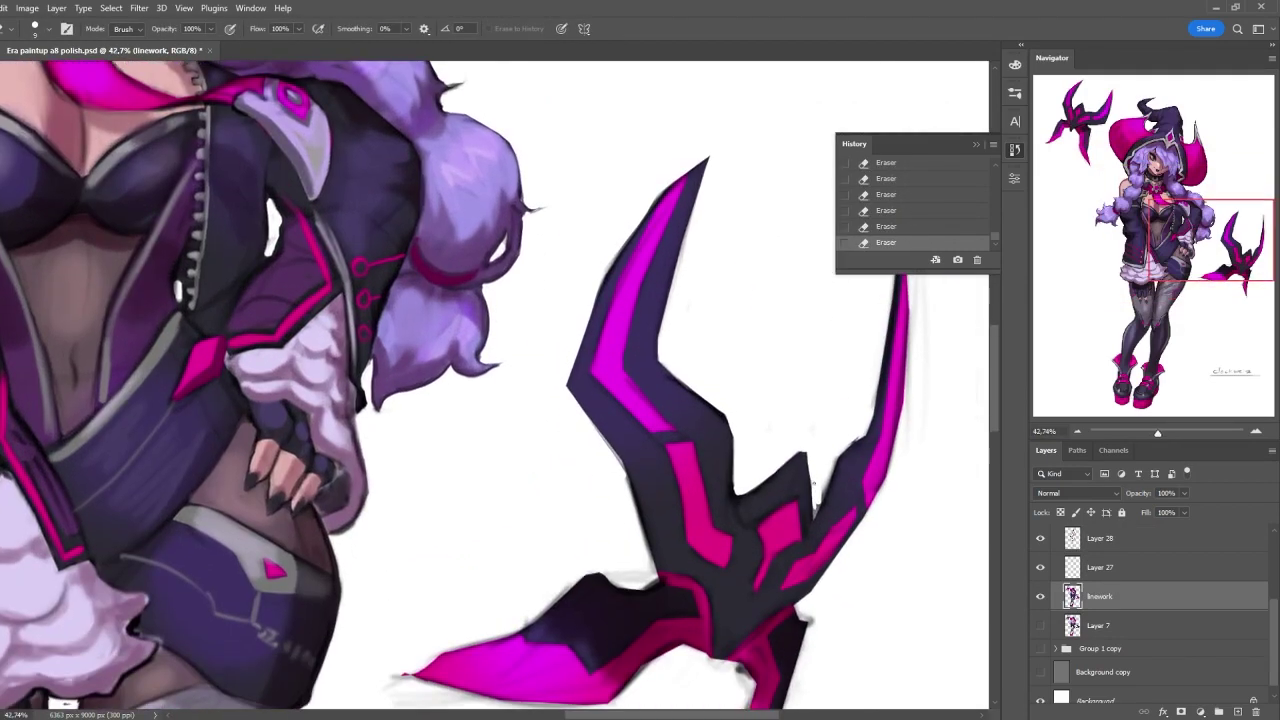
scroll(700, 350, up, 2)
scroll(908, 420, down, 5)
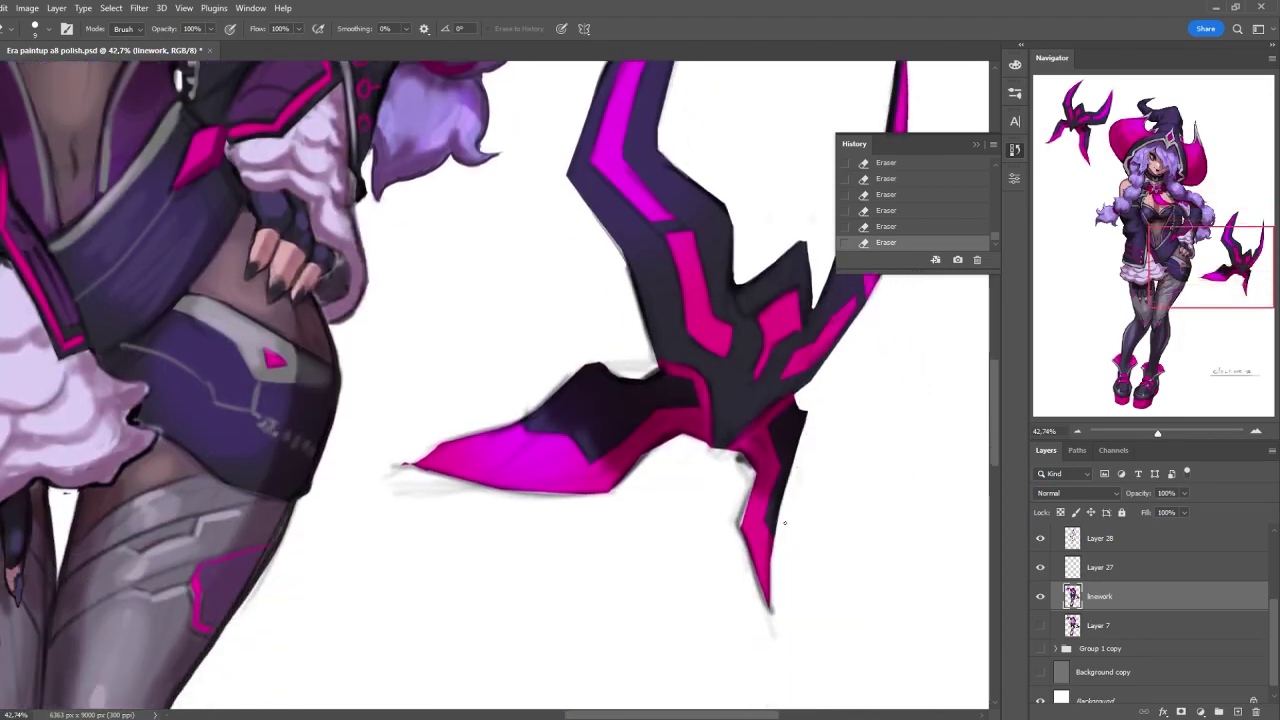
mouse_move(772, 632)
mouse_down()
mouse_move(742, 505)
mouse_move(746, 455)
mouse_move(730, 458)
mouse_up()
key(b)
drag(722, 452, 735, 460)
key(e)
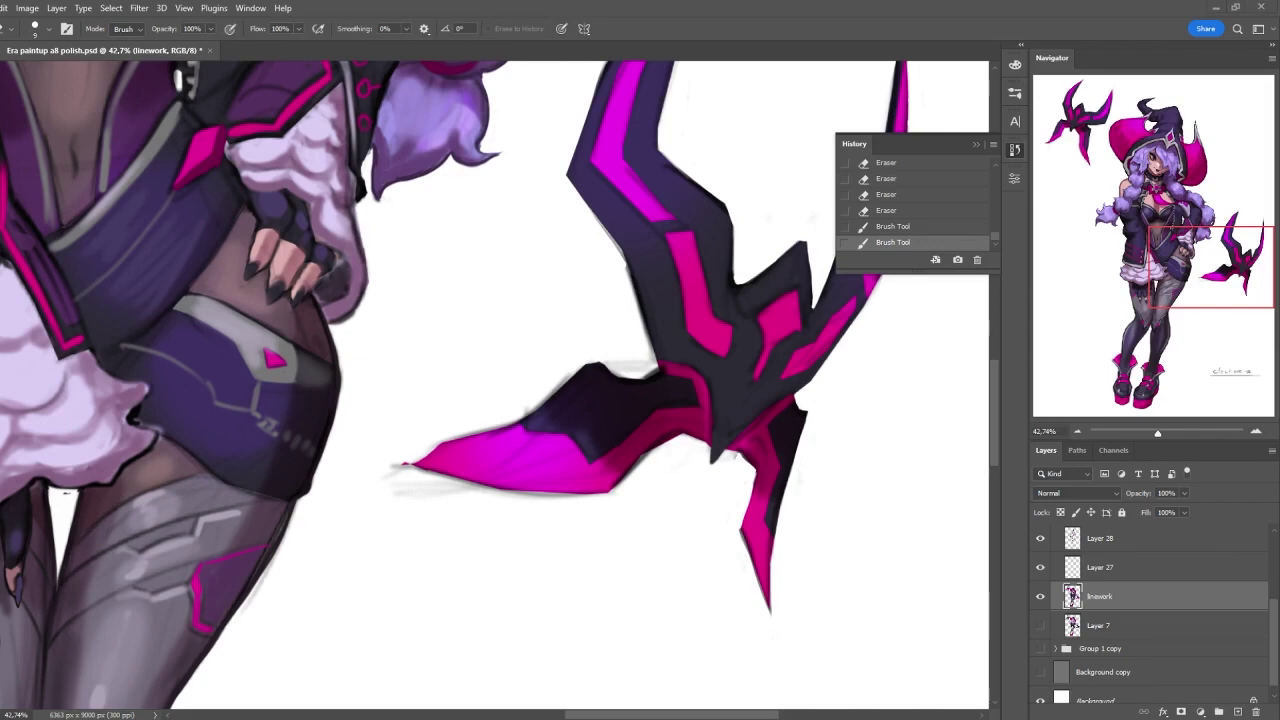
- Erase the remaining rough lines around the hip-side claw's long sideways blade and outer contour using a larger eraser
key(bracketright)
key(bracketright)
key(bracketright)
drag(396, 490, 745, 458)
mouse_move(405, 455)
mouse_down()
mouse_move(655, 330)
mouse_move(615, 235)
mouse_up()
scroll(615, 235, down, 5)
scroll(600, 200, up, 3)
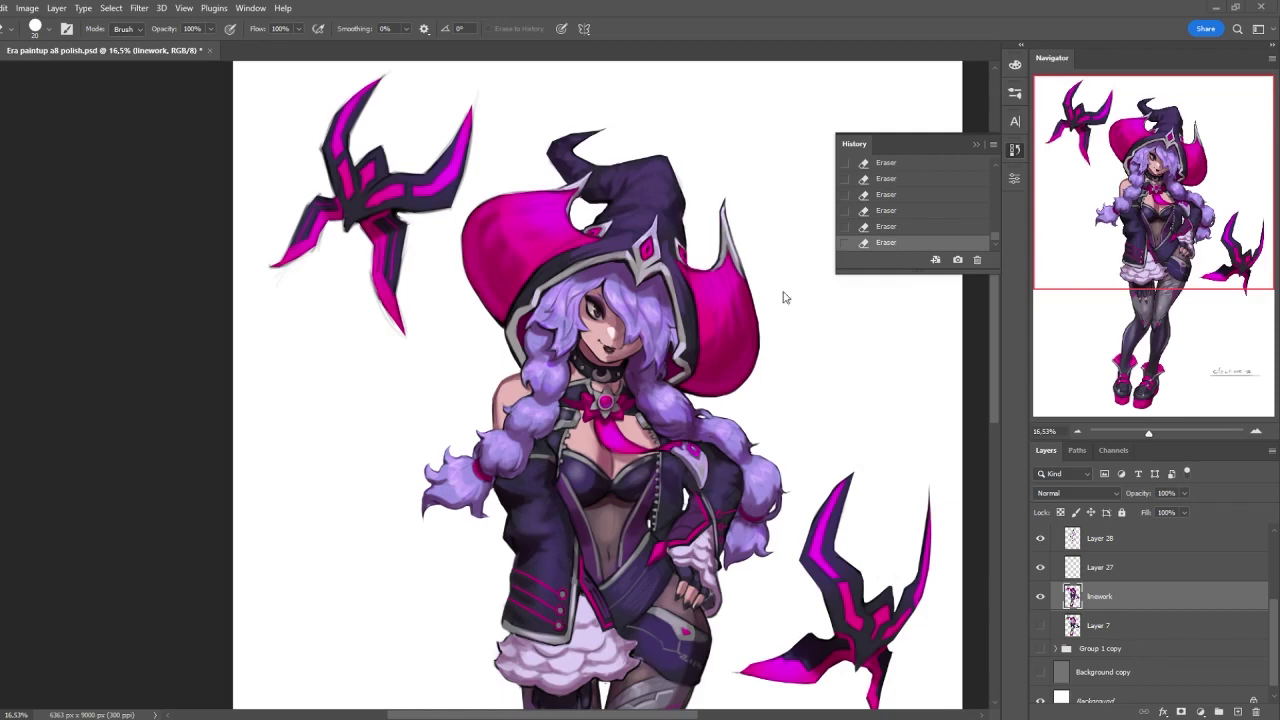
- Erase sketch marks around the central spike and hat-side blade of the floating claw beside the hat
scroll(315, 175, up, 5)
key(ctrl+z)
key(ctrl+z)
key(ctrl+z)
key(bracketleft)
key(ctrl+shift+z)
key(ctrl+shift+z)
key(ctrl+shift+z)
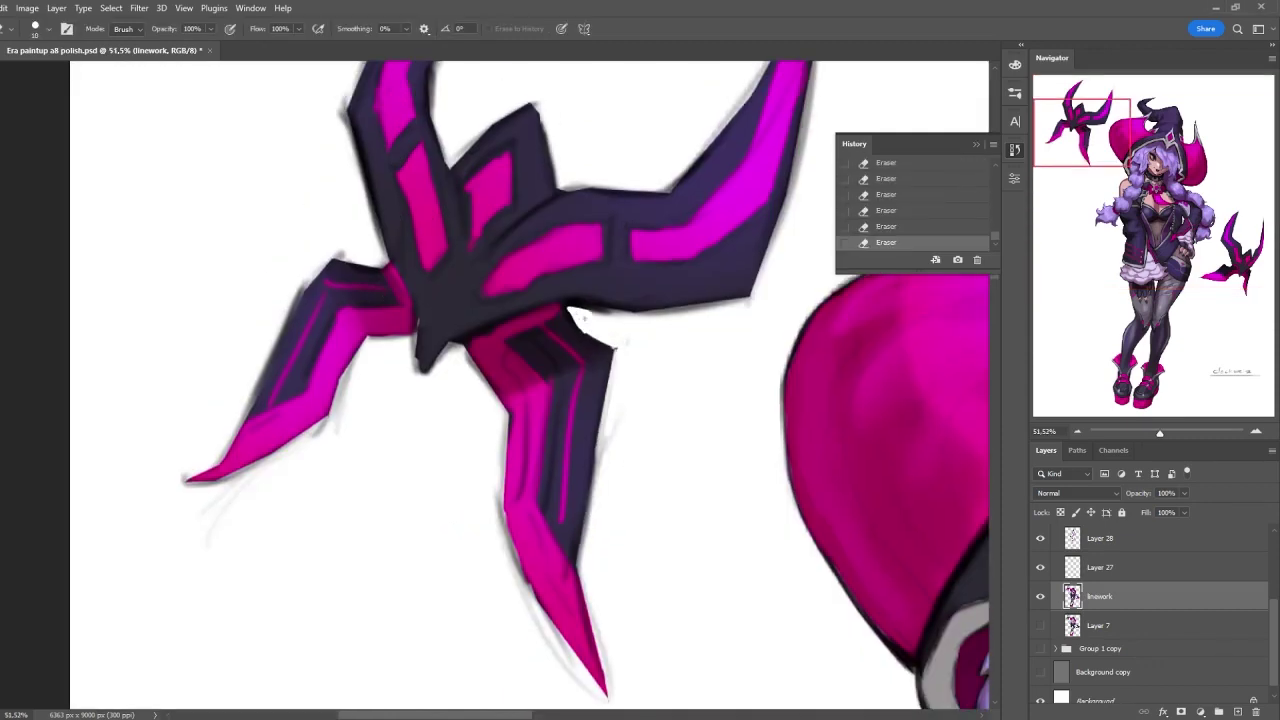
scroll(790, 340, up, 4)
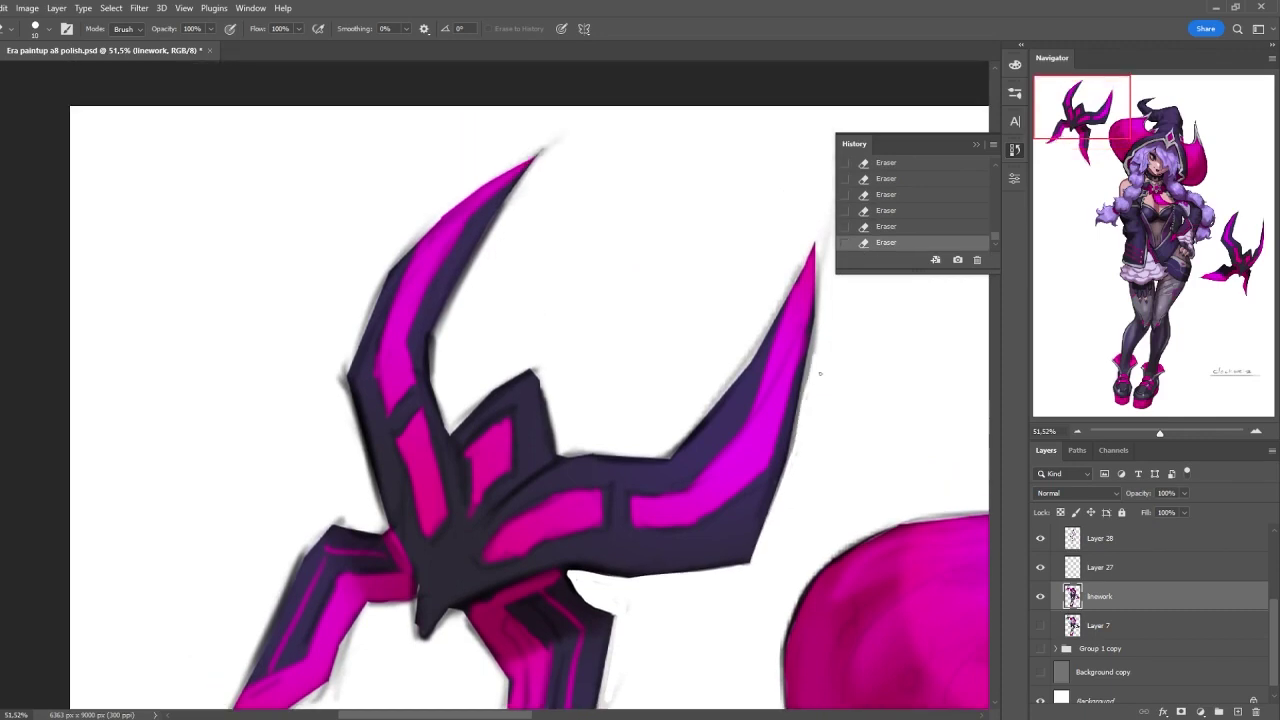
key(bracketright)
mouse_move(816, 455)
mouse_down()
mouse_move(824, 218)
mouse_move(666, 455)
mouse_up()
mouse_move(546, 370)
mouse_down()
mouse_move(584, 443)
mouse_move(660, 456)
mouse_up()
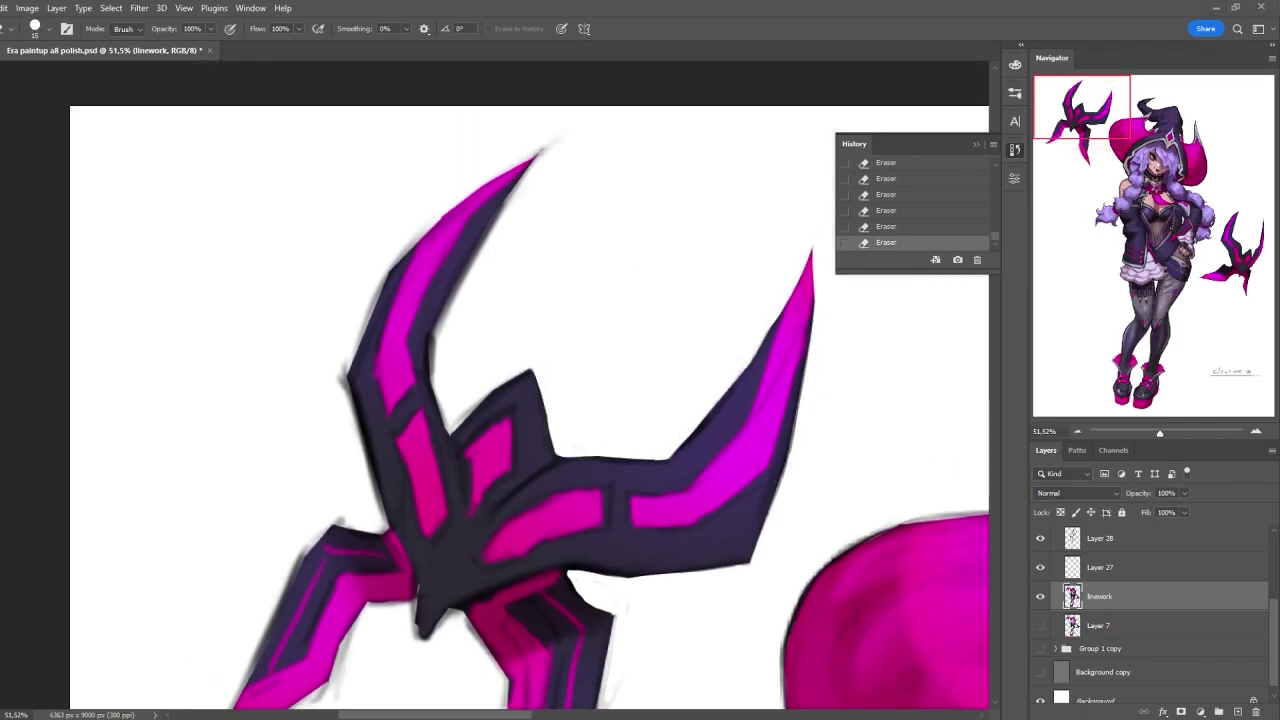
- Clean both edges of the tall outer blade on the claw beside the hat with a larger eraser
mouse_move(470, 412)
mouse_down()
mouse_move(446, 380)
mouse_move(457, 371)
mouse_move(380, 400)
mouse_move(502, 405)
mouse_move(580, 250)
mouse_move(471, 320)
mouse_up()
key(3)
key(0)
key(bracketright)
key(bracketright)
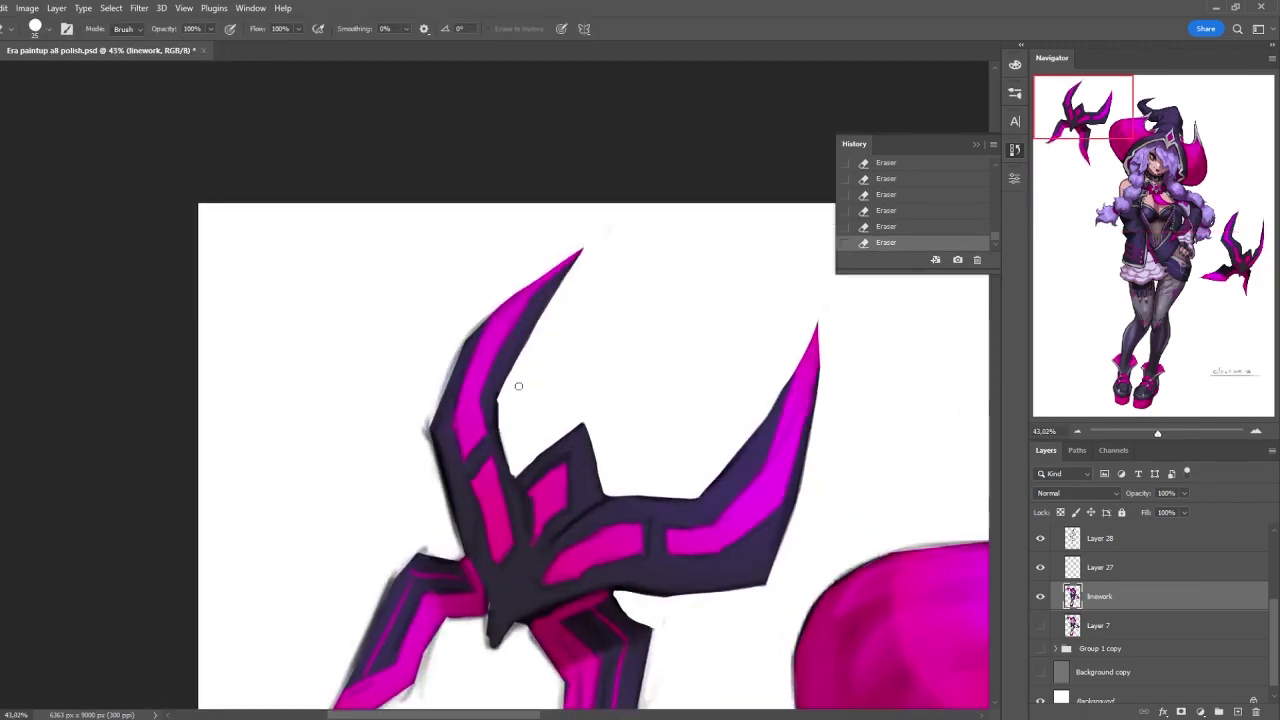
drag(440, 440, 450, 350)
drag(460, 557, 430, 428)
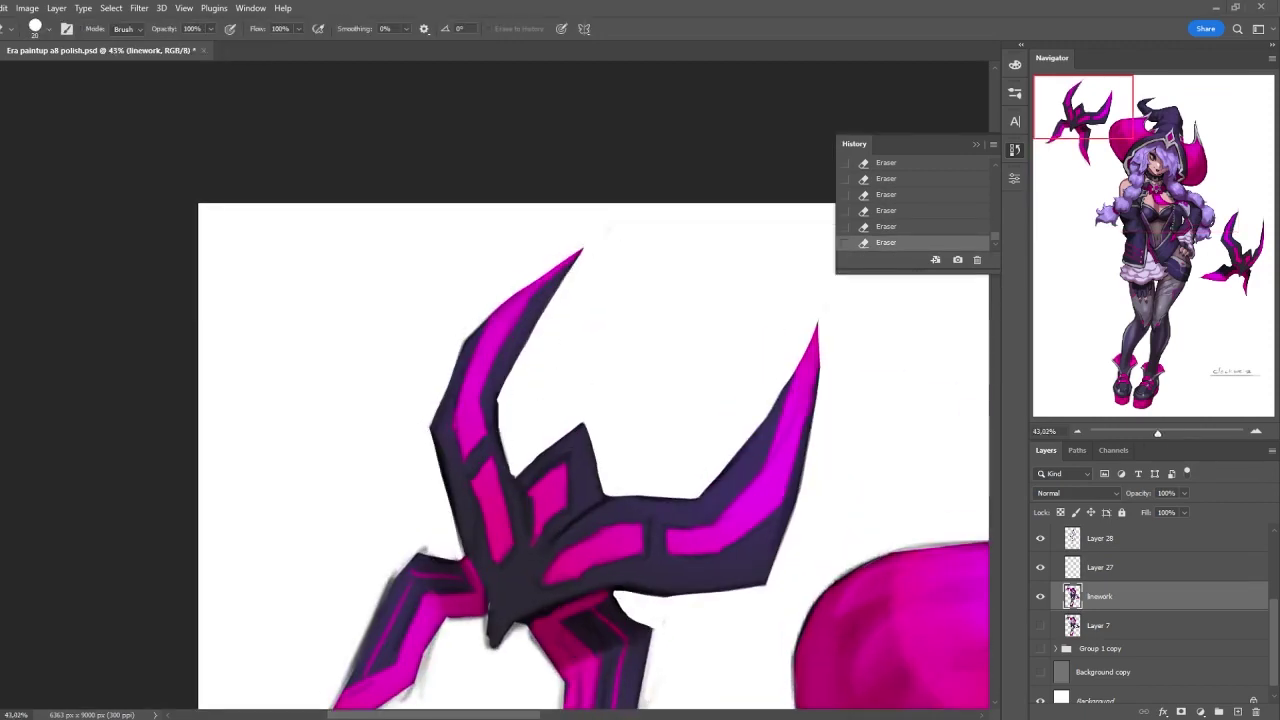
- Erase the loose sketch lines around the two lower legs of the claw beside the hat
scroll(475, 484, down, 3)
drag(330, 555, 410, 402)
scroll(410, 402, down, 1)
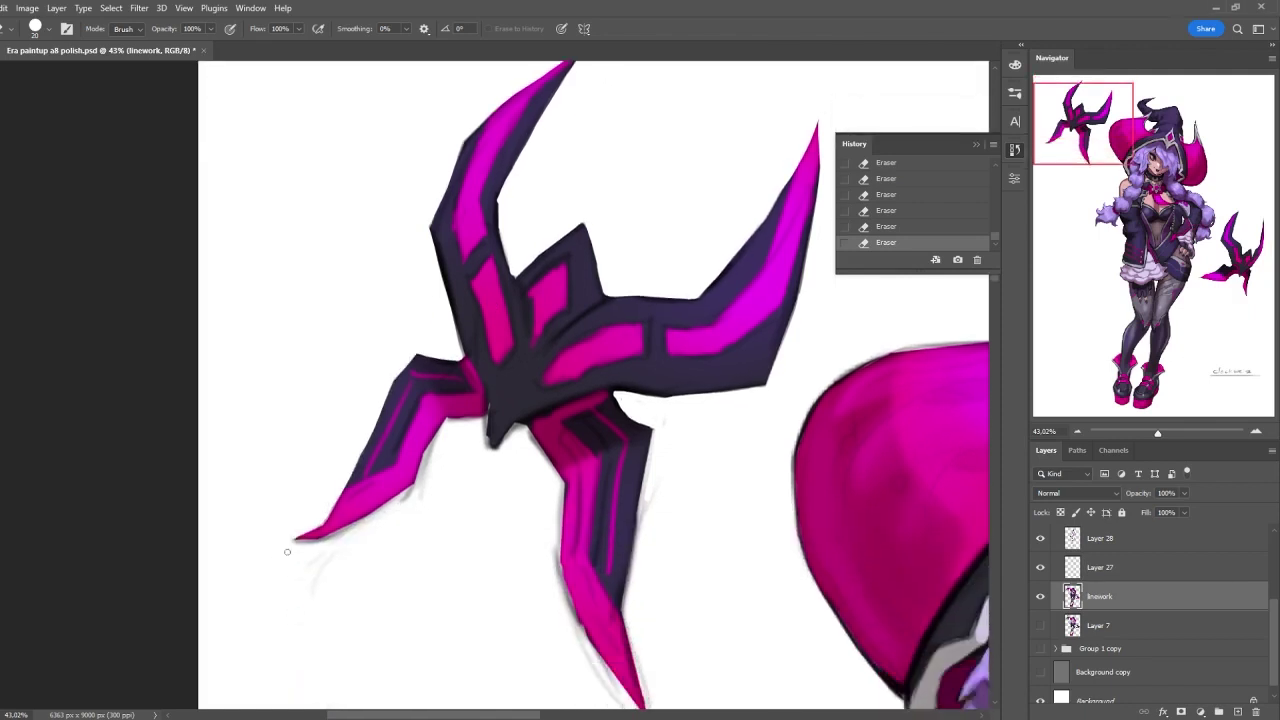
mouse_move(298, 542)
mouse_down()
mouse_move(420, 487)
mouse_move(446, 425)
mouse_move(515, 435)
mouse_move(496, 446)
mouse_up()
key(b)
key(e)
scroll(500, 430, down, 2)
mouse_move(525, 350)
mouse_down()
mouse_move(640, 640)
mouse_move(630, 545)
mouse_move(656, 362)
mouse_up()
key(ctrl+0)
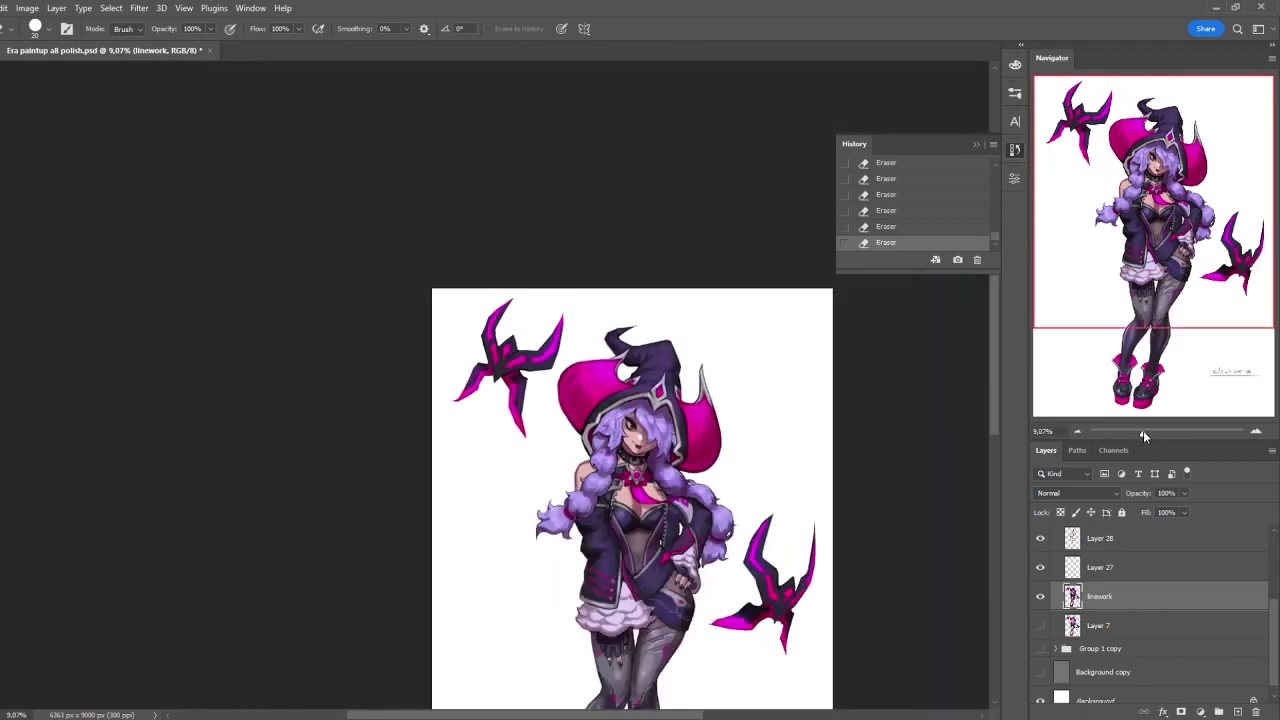
- Brush over the dark body and edges of the claw beside the hat on the linework layer
scroll(560, 300, up, 5)
key(b)
mouse_move(575, 275)
mouse_down()
mouse_move(685, 236)
mouse_move(690, 200)
mouse_up()
drag(520, 248, 510, 161)
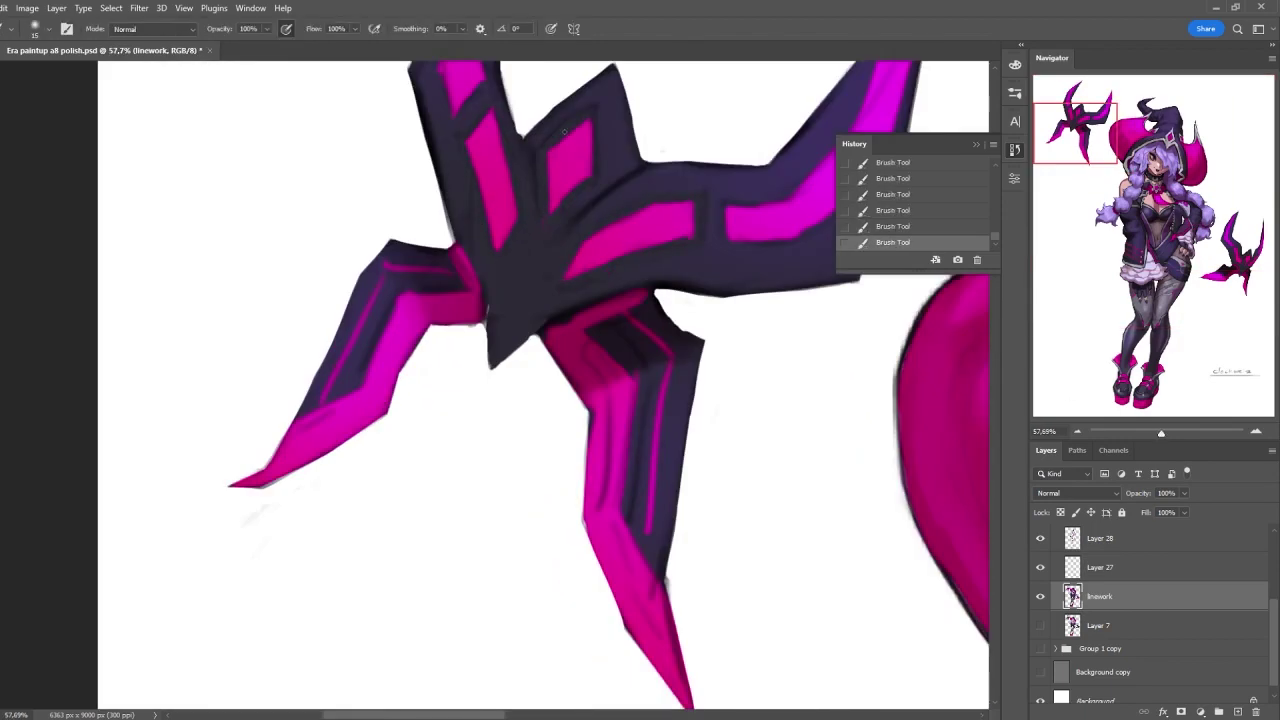
- Merge Layer 27 down into the linework layer, compare the artwork by toggling layer visibility, and save the file
scroll(503, 382, down, 5)
key(ctrl+e)
key(ctrl+0)
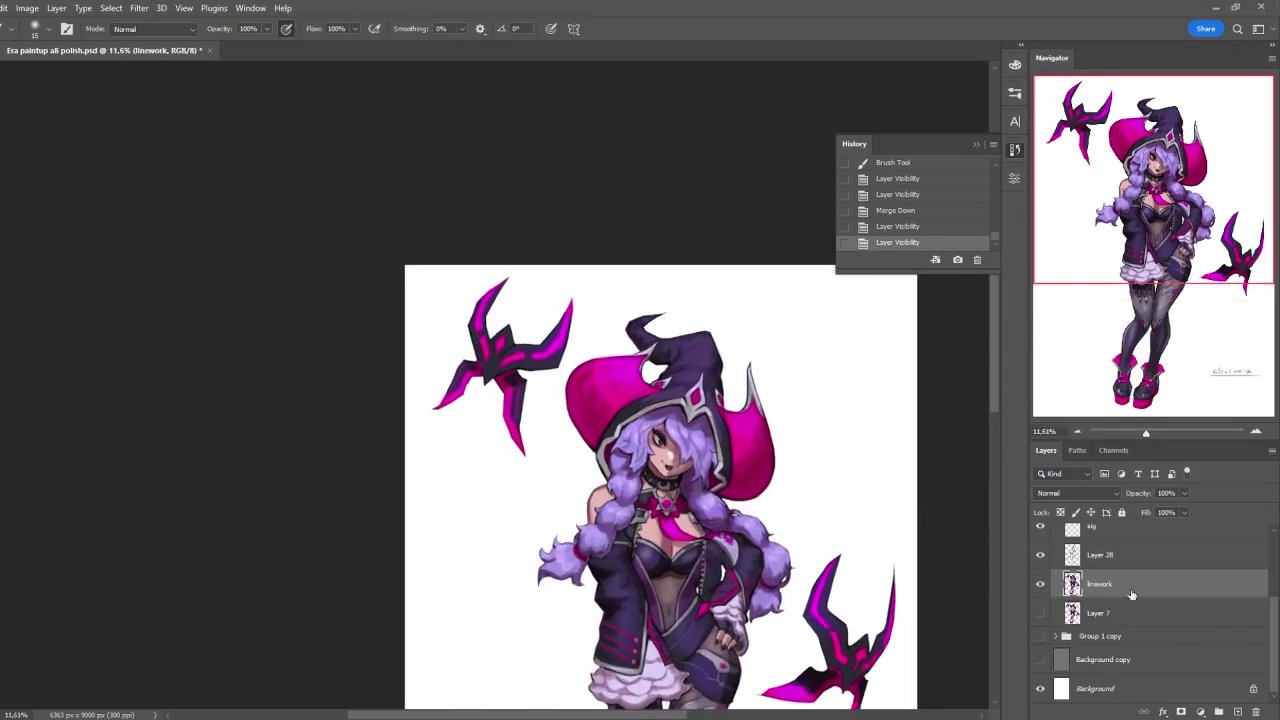
alt+click(1040, 583)
alt+click(1040, 583)
key(s)
key(ctrl+s)
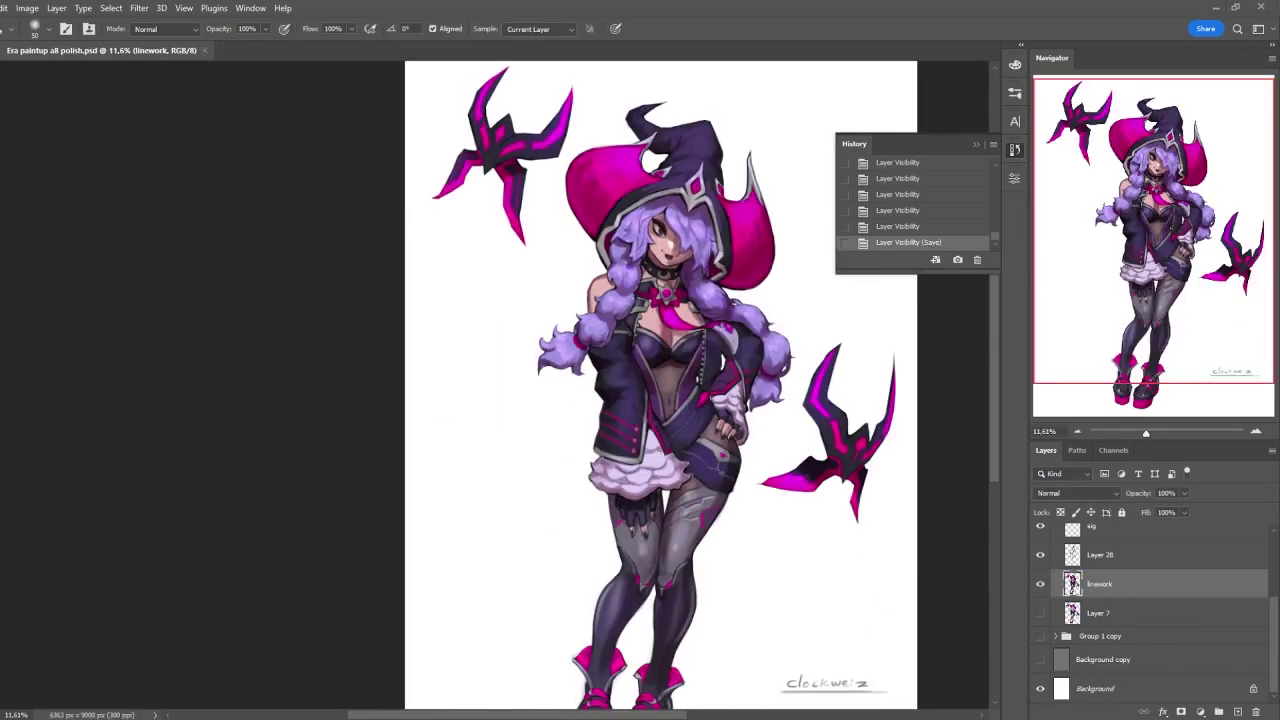
- Duplicate the linework layer and merge Layer 28 down into the copy
drag(1185, 299, 1185, 319)
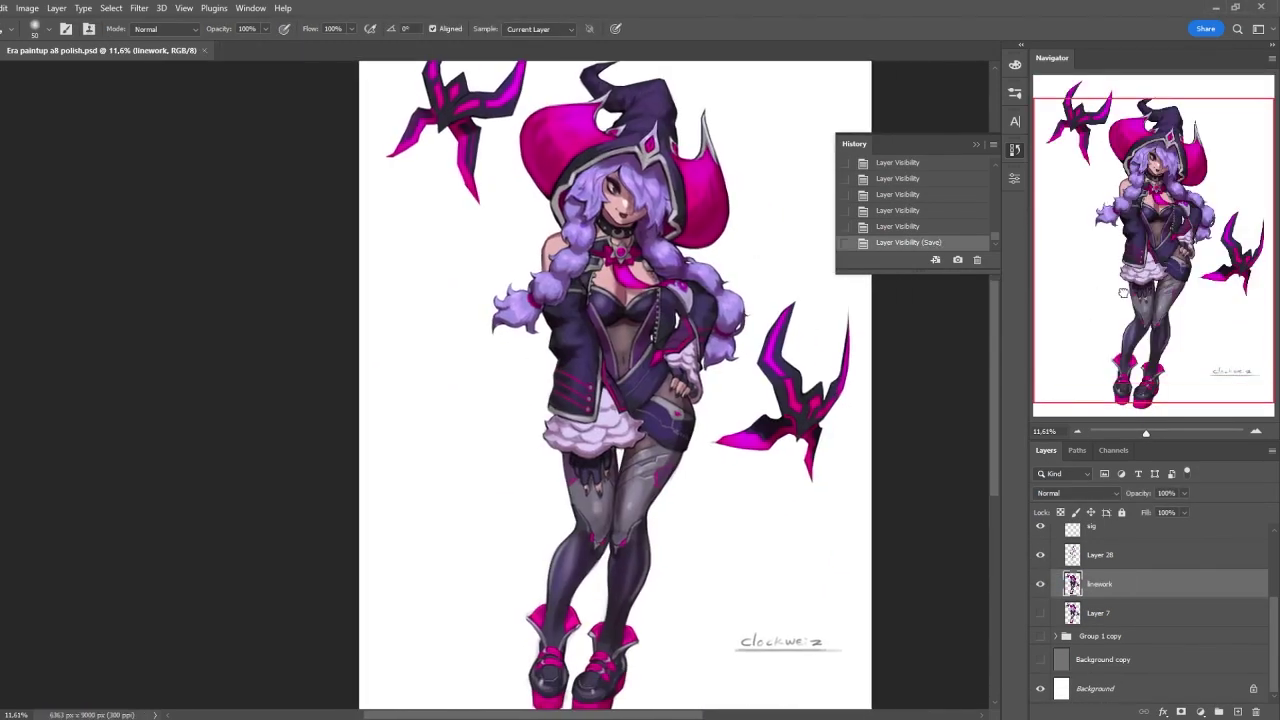
scroll(1150, 600, up, 1)
click(1100, 589)
click(27, 8)
click(215, 197)
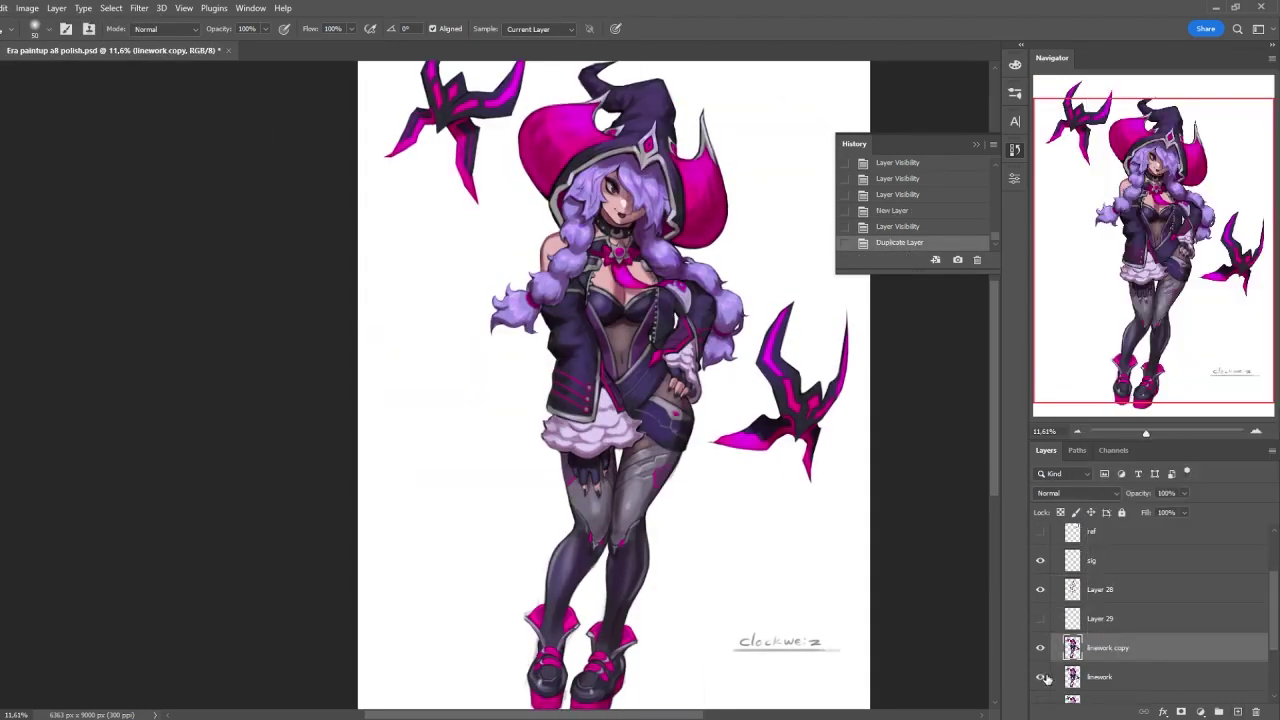
- Add a new layer above the linework copy and clip it to that layer
key(ctrl+shift+n)
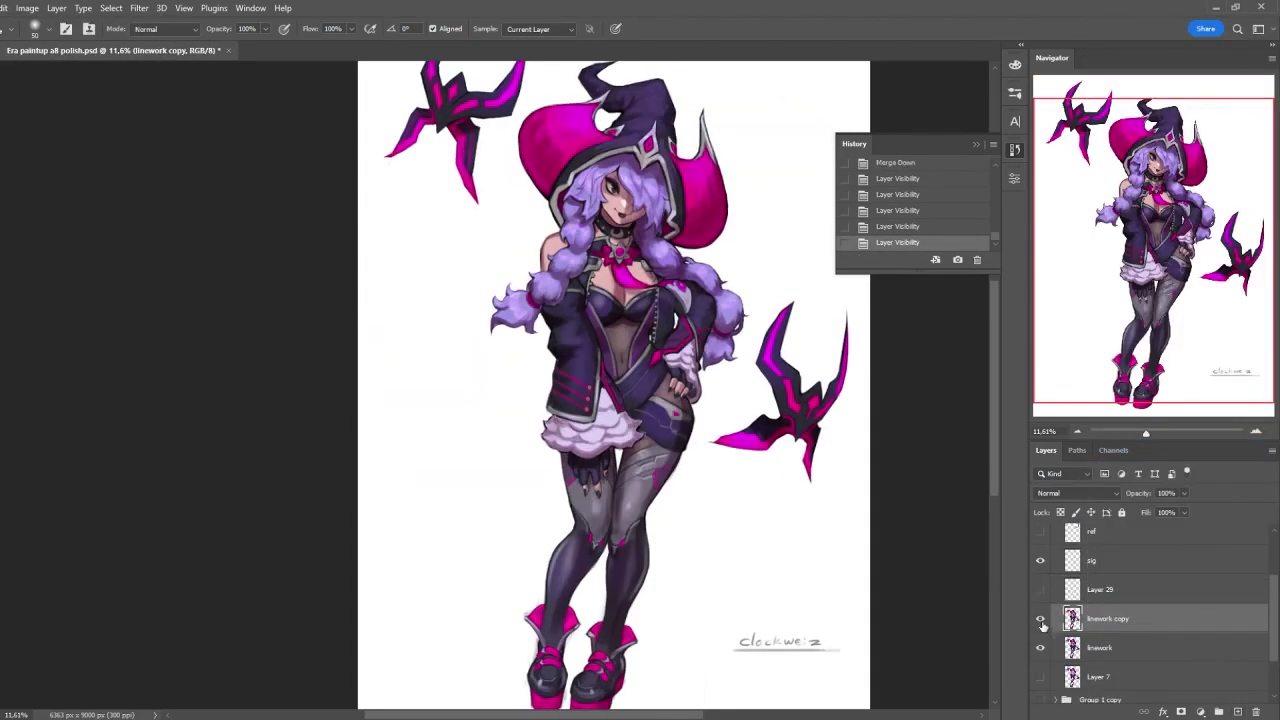
key(ctrl+alt+g)
scroll(614, 385, down, 1)
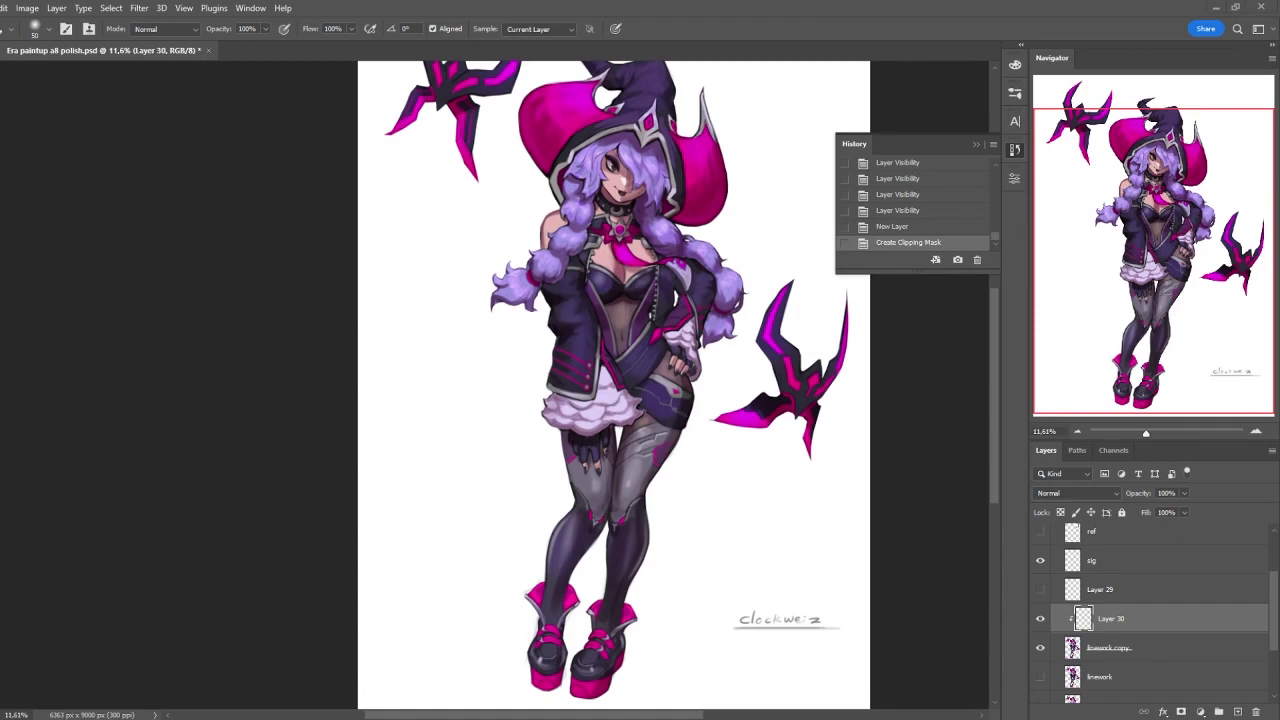
scroll(857, 601, down, 1)
- On a new layer beneath the linework copy, lasso a ground shadow shape around the boots and fill it
key(alt+[)
key(alt+[)
key(ctrl+shift+alt+n)
key(l)
mouse_move(575, 625)
mouse_down()
mouse_move(650, 683)
mouse_move(538, 682)
mouse_move(524, 648)
mouse_up()
key(shift+F5)
key(Return)
click(605, 660)
- Deselect the ground shadow and shift its colour to a muted grey-violet with Hue/Saturation
click(111, 8)
click(125, 30)
key(ctrl+u)
key(Return)
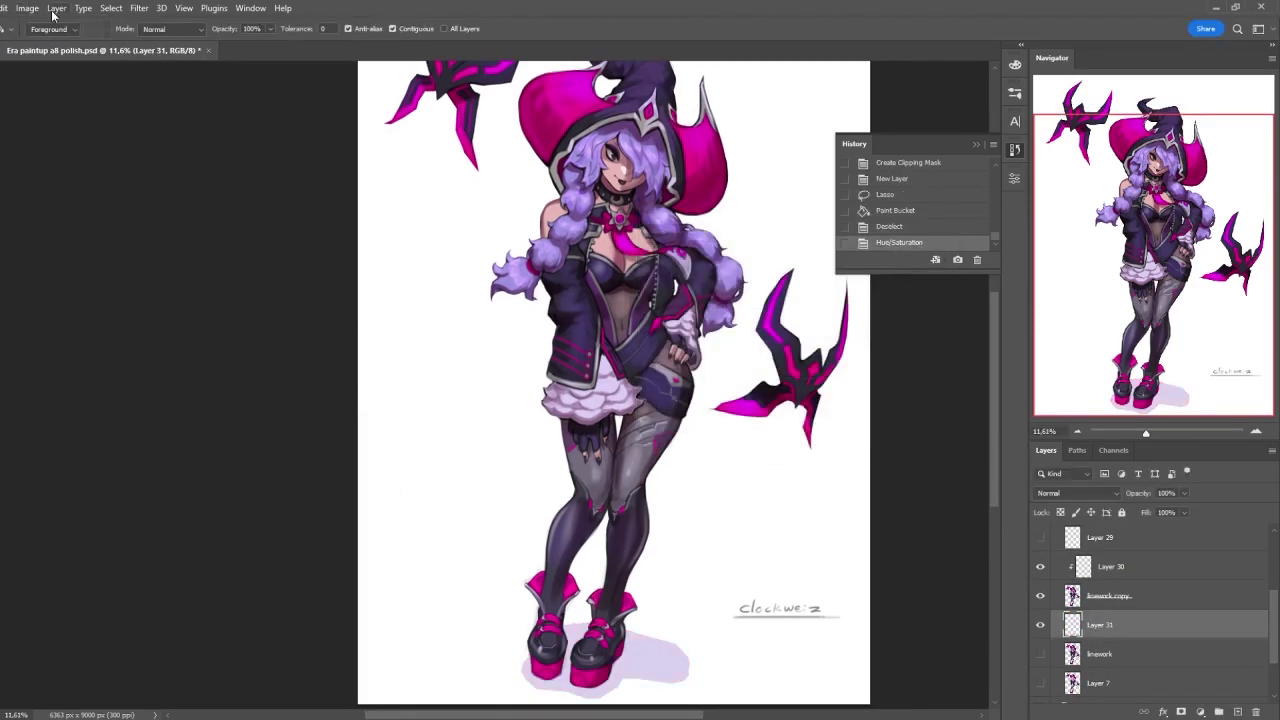
key(ctrl+u)
key(Return)
- Trim the ground shadow's edges with the eraser and stretch it slightly wider with Free Transform on Layer 31
mouse_move(610, 690)
mouse_down()
mouse_move(683, 680)
mouse_move(660, 663)
mouse_move(694, 662)
mouse_move(648, 693)
mouse_up()
key(e)
scroll(536, 567, up, 2)
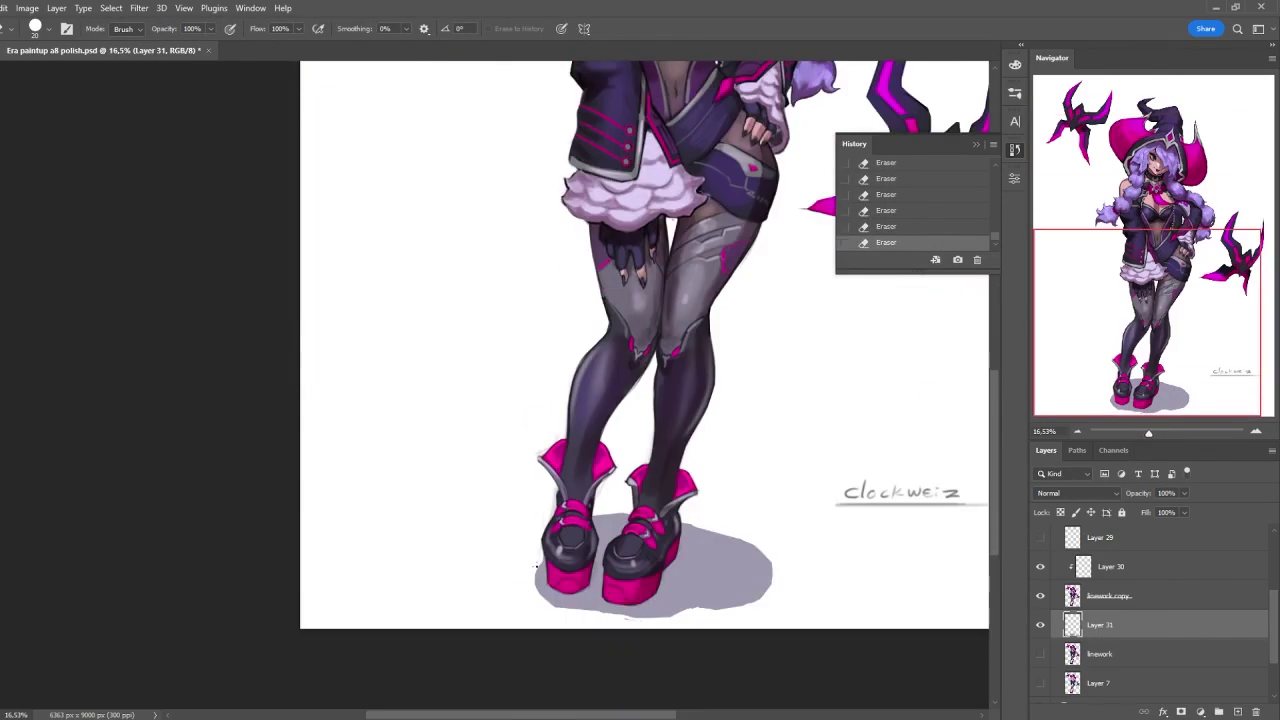
key(ctrl+t)
key(Return)
key(b)
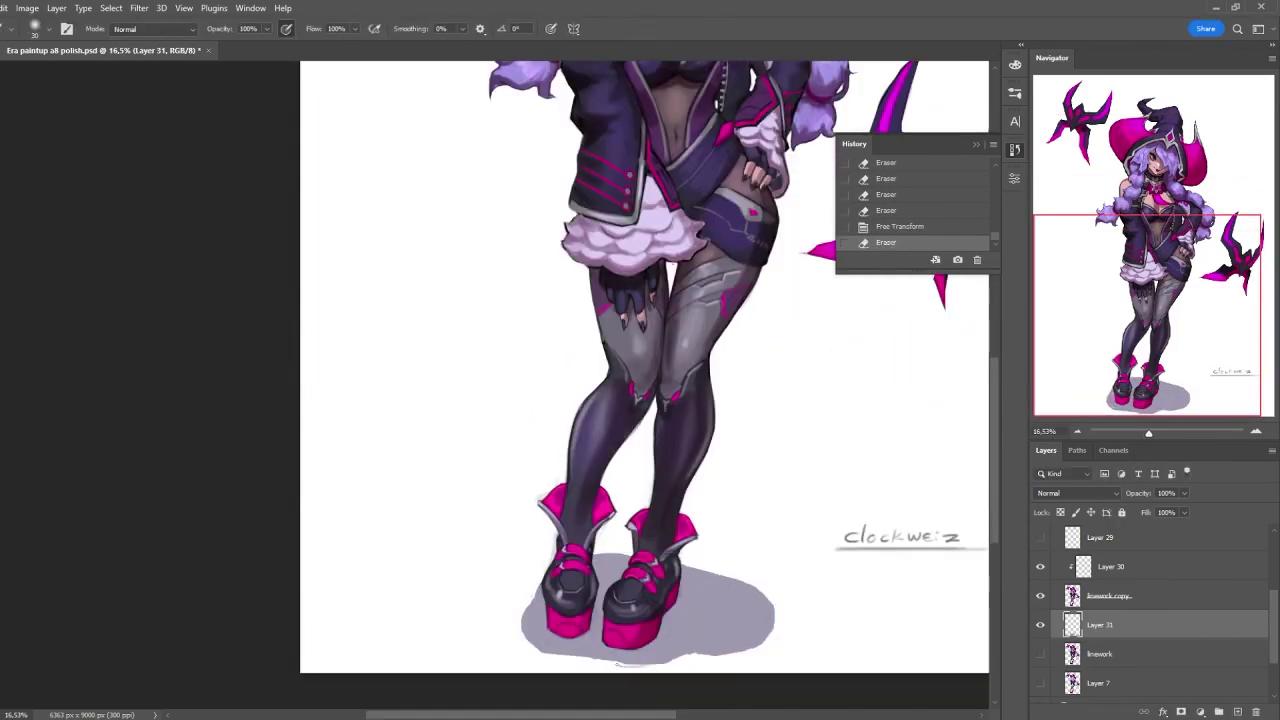
drag(1148, 432, 1148, 436)
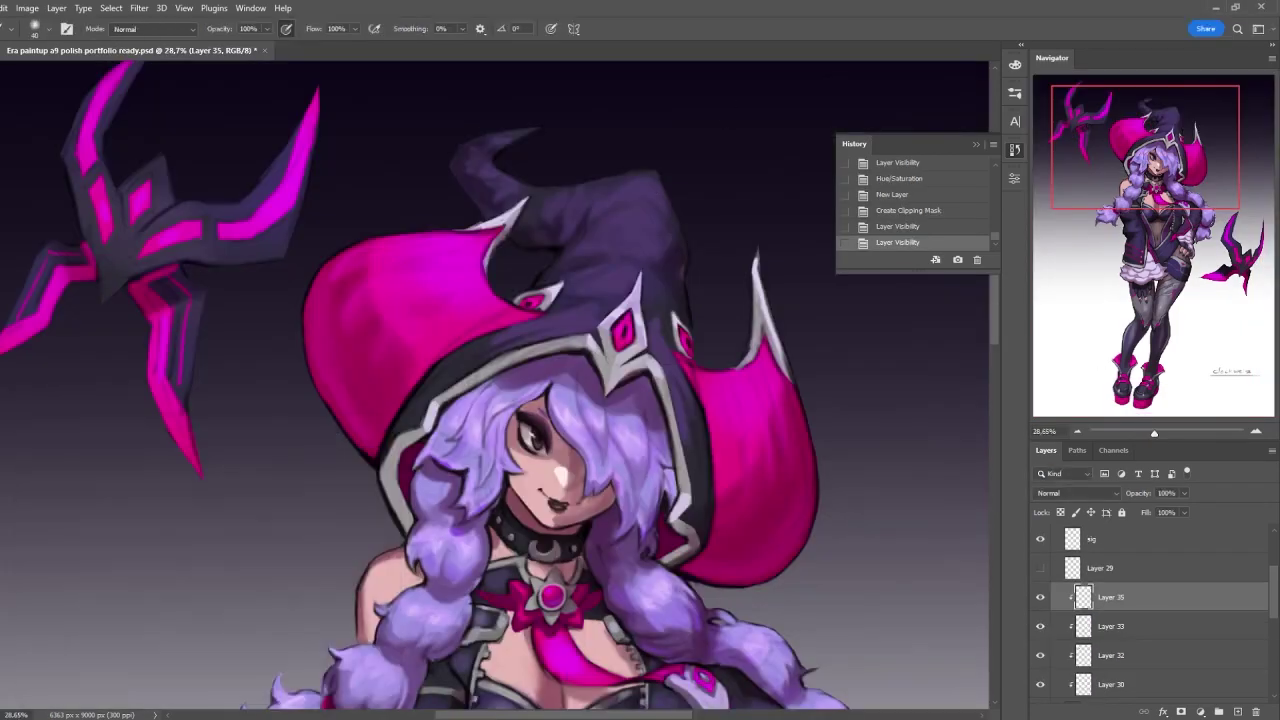
- Brush over the hat's crown on Layer 35 and set the foreground colour to light blue-violet #9196e1
mouse_move(613, 281)
mouse_down()
mouse_move(673, 218)
mouse_move(615, 177)
mouse_move(626, 122)
mouse_up()
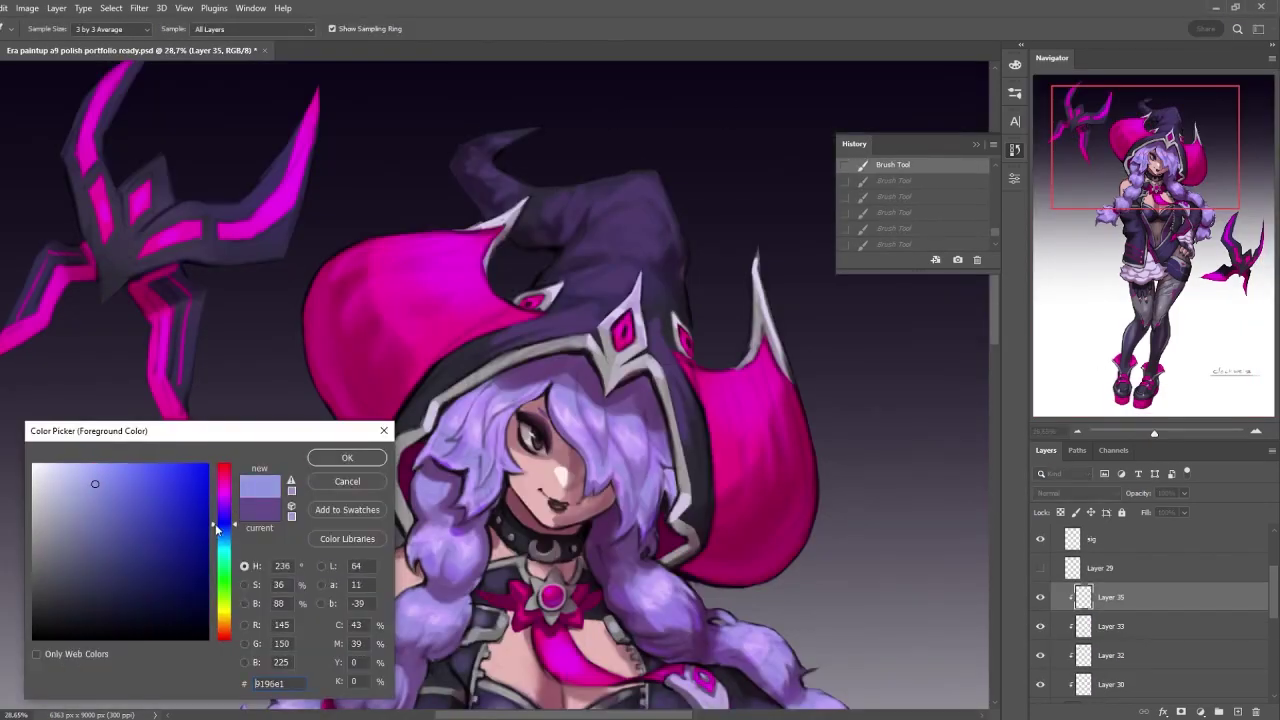
click(349, 456)
- Try brush strokes on the hat's crown and curled tip, and revert them to the earlier history state
drag(560, 190, 481, 103)
scroll(763, 340, down, 5)
click(893, 164)
scroll(600, 400, up, 5)
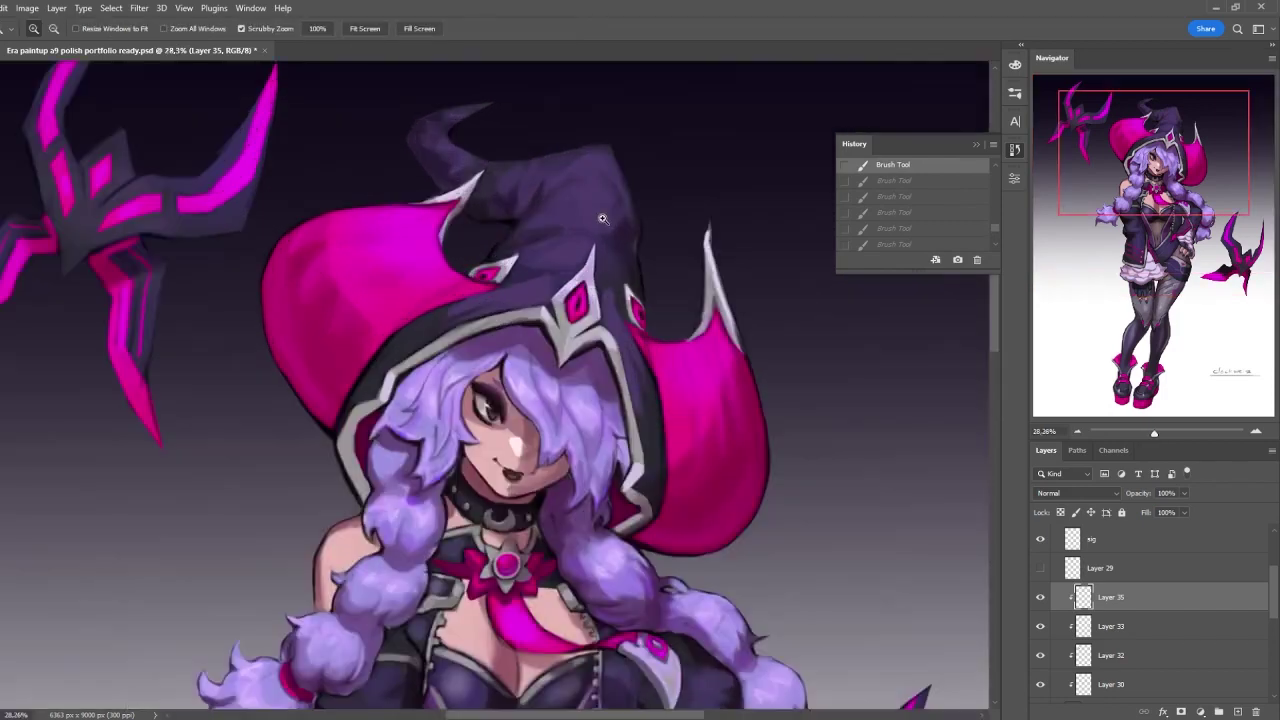
- Brush warm tan rim highlights along the top edge of the hat's crown and its curled tip on Layer 35
mouse_move(565, 162)
mouse_down()
mouse_move(605, 166)
mouse_move(592, 222)
mouse_up()
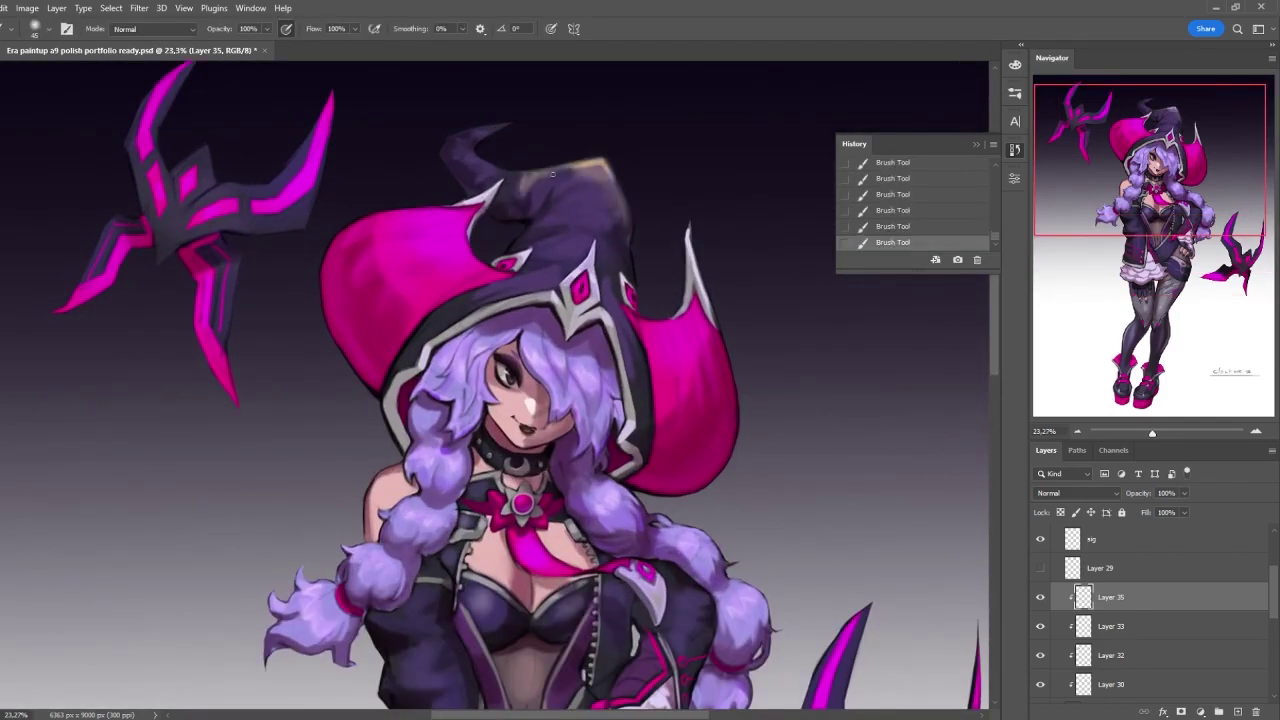
mouse_move(525, 170)
mouse_down()
mouse_move(578, 196)
mouse_move(458, 148)
mouse_move(505, 125)
mouse_up()
scroll(505, 130, down, 4)
scroll(728, 372, up, 4)
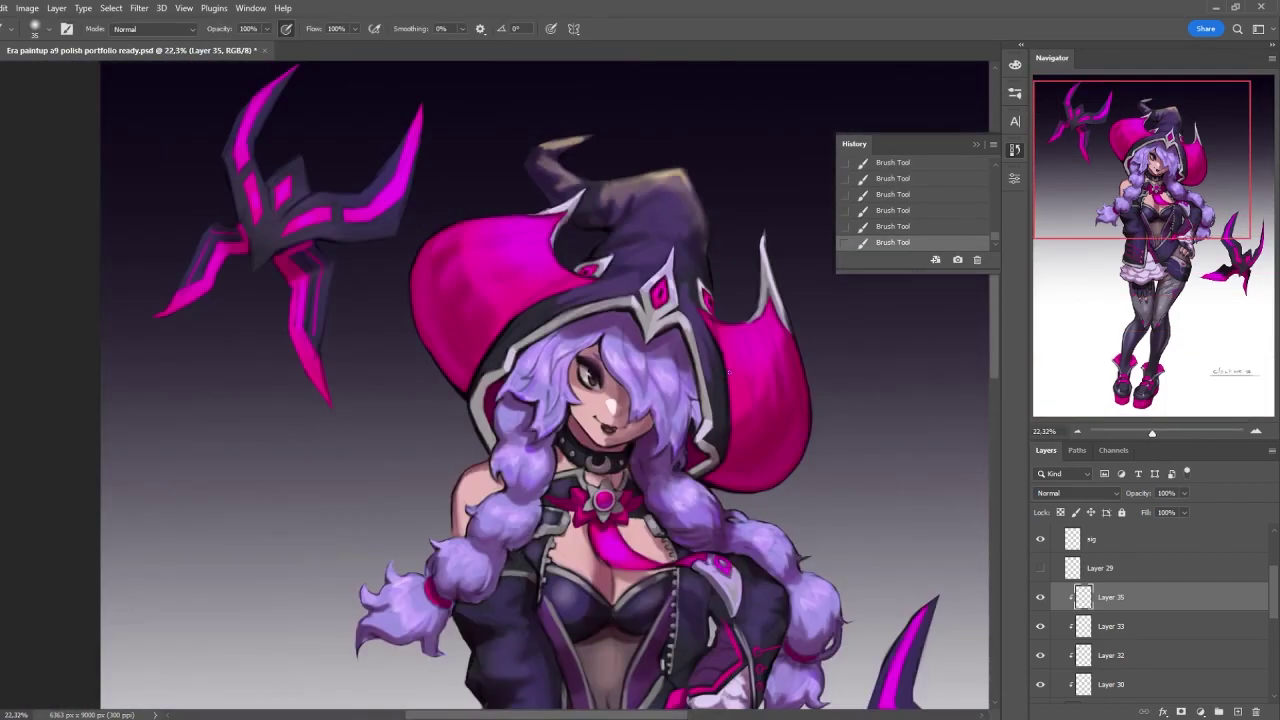
drag(575, 268, 553, 250)
scroll(587, 265, down, 4)
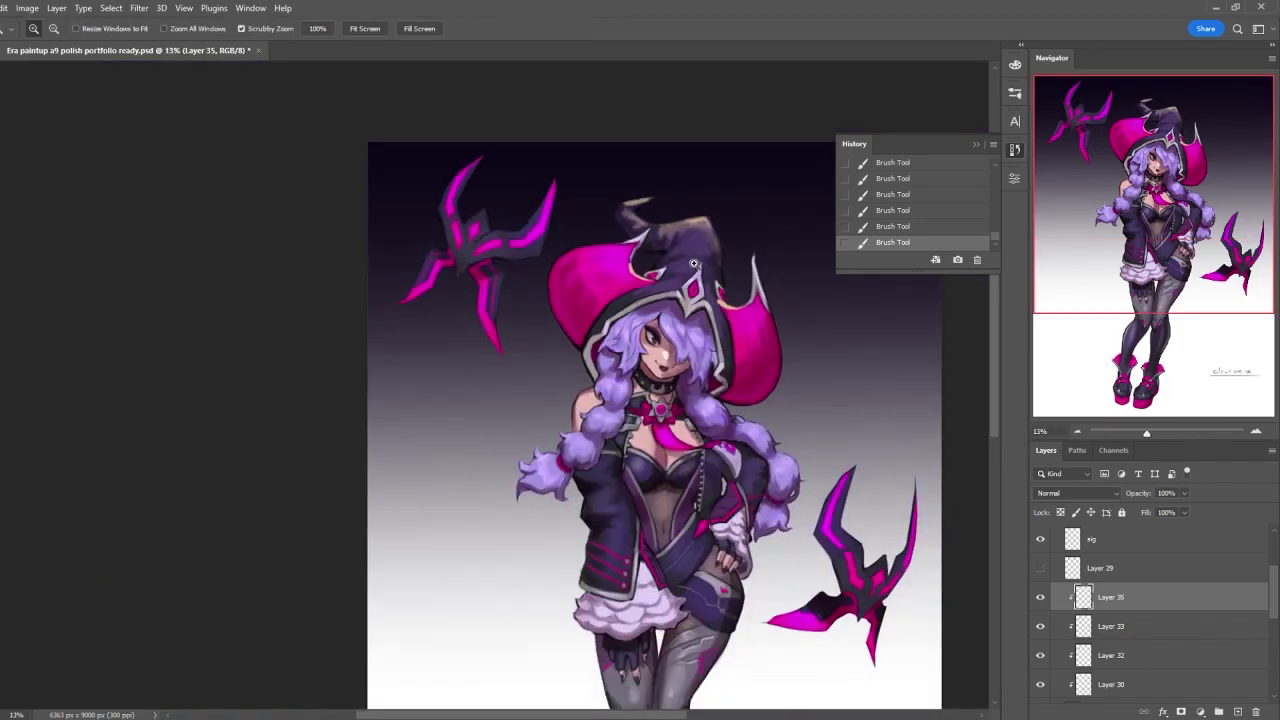
- Add warm tan highlights to the inner edges of the hat's brim and lighten the folds of the crown
scroll(587, 265, up, 5)
drag(1180, 434, 1157, 447)
scroll(465, 468, up, 1)
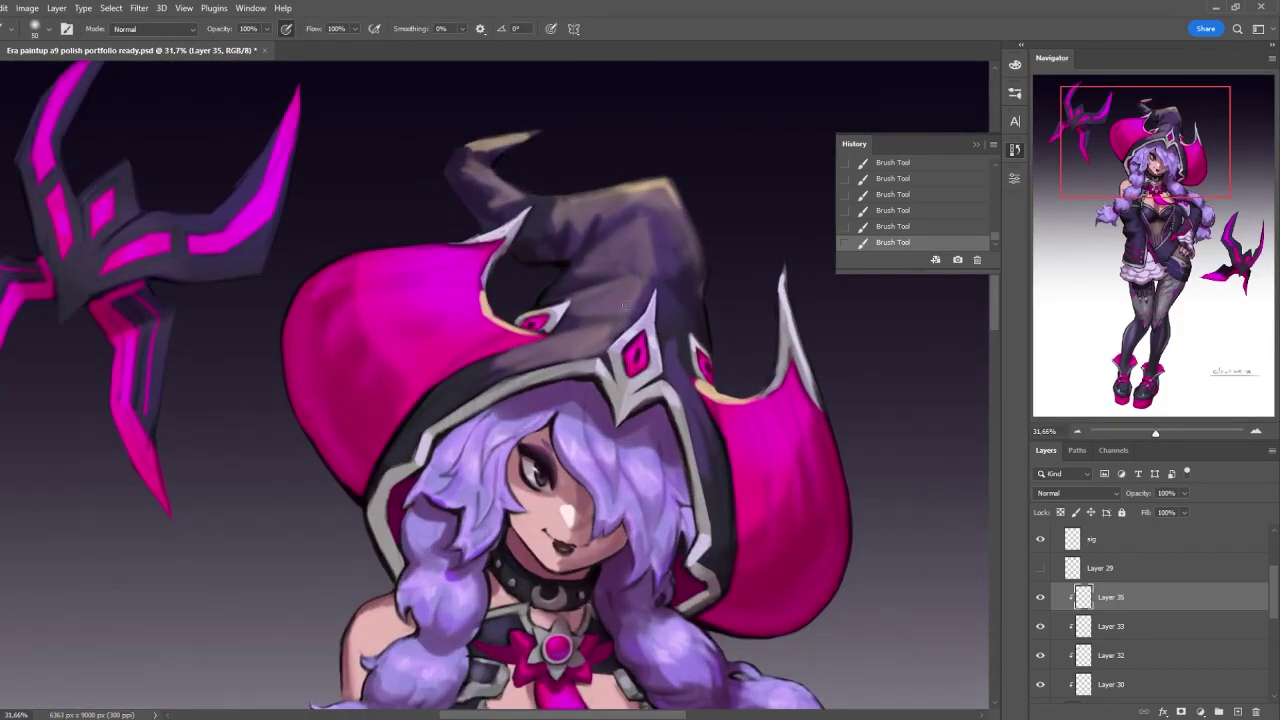
scroll(465, 468, down, 5)
scroll(465, 468, down, 4)
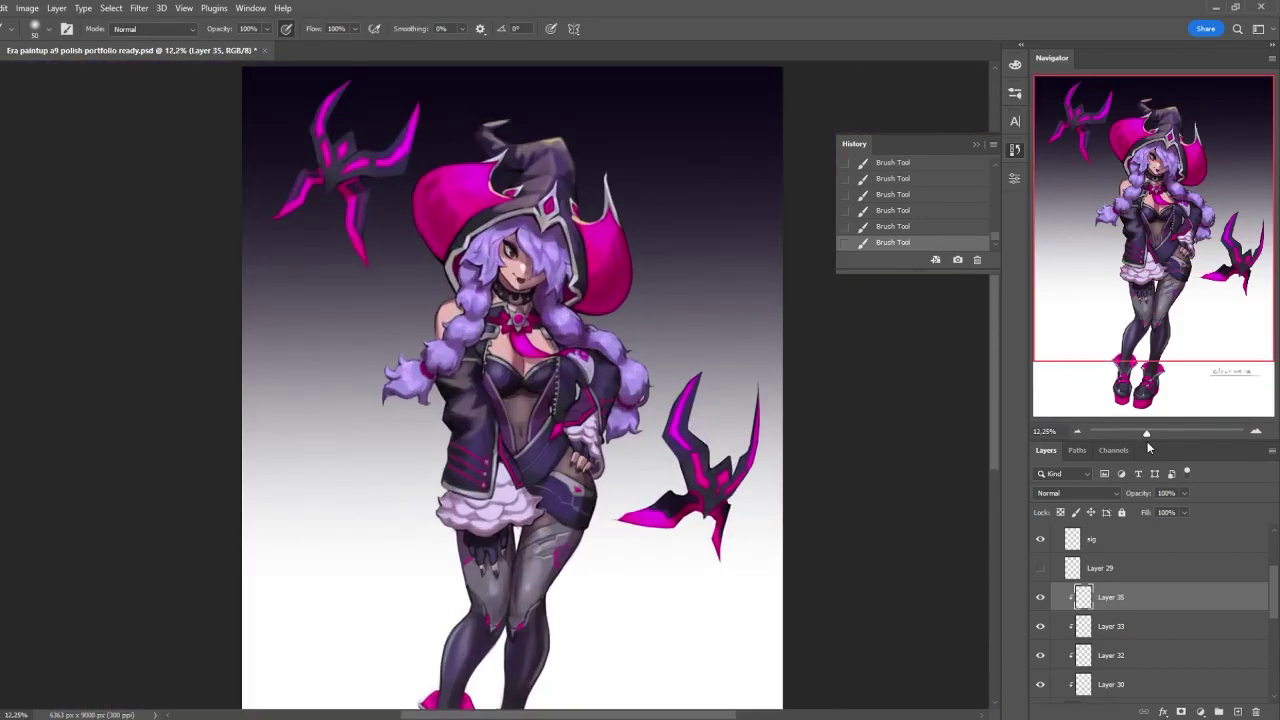
- Paint the broad highlight on the hat's top and add tan highlights to the folds of both jacket sleeves
scroll(605, 174, up, 3)
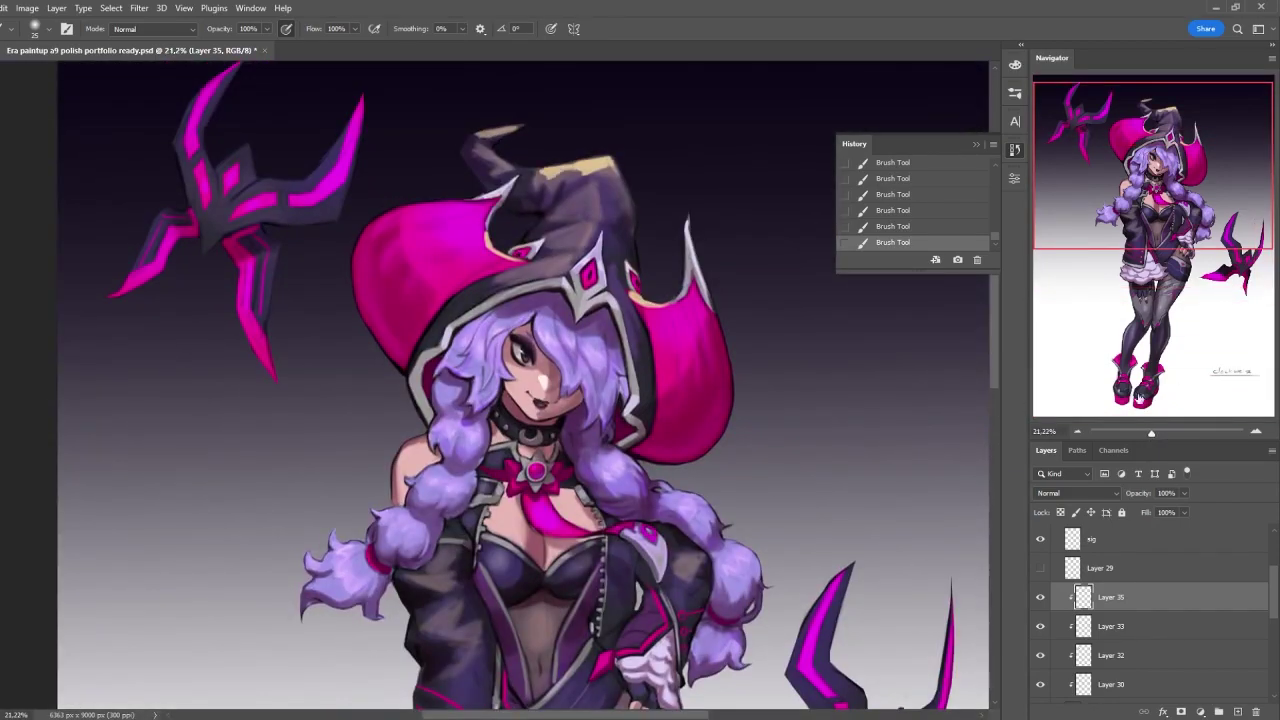
scroll(430, 80, up, 3)
scroll(557, 126, down, 3)
scroll(607, 600, up, 2)
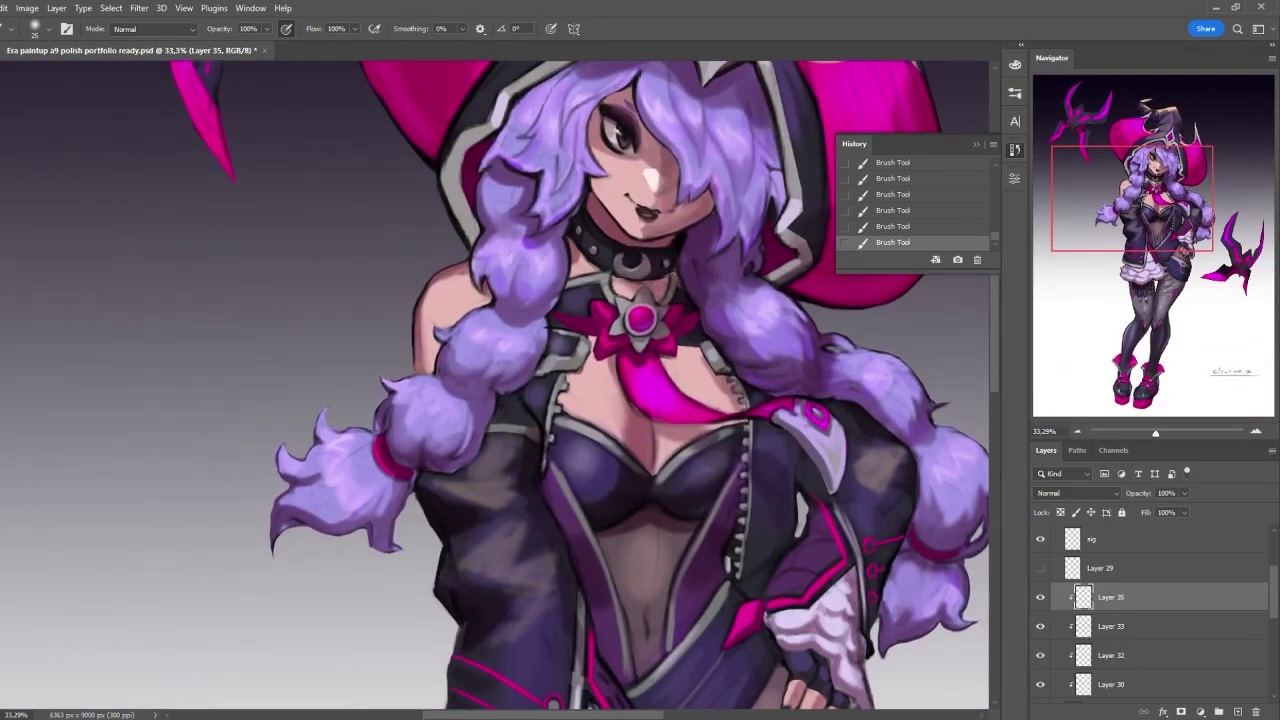
scroll(471, 492, down, 4)
scroll(417, 536, up, 2)
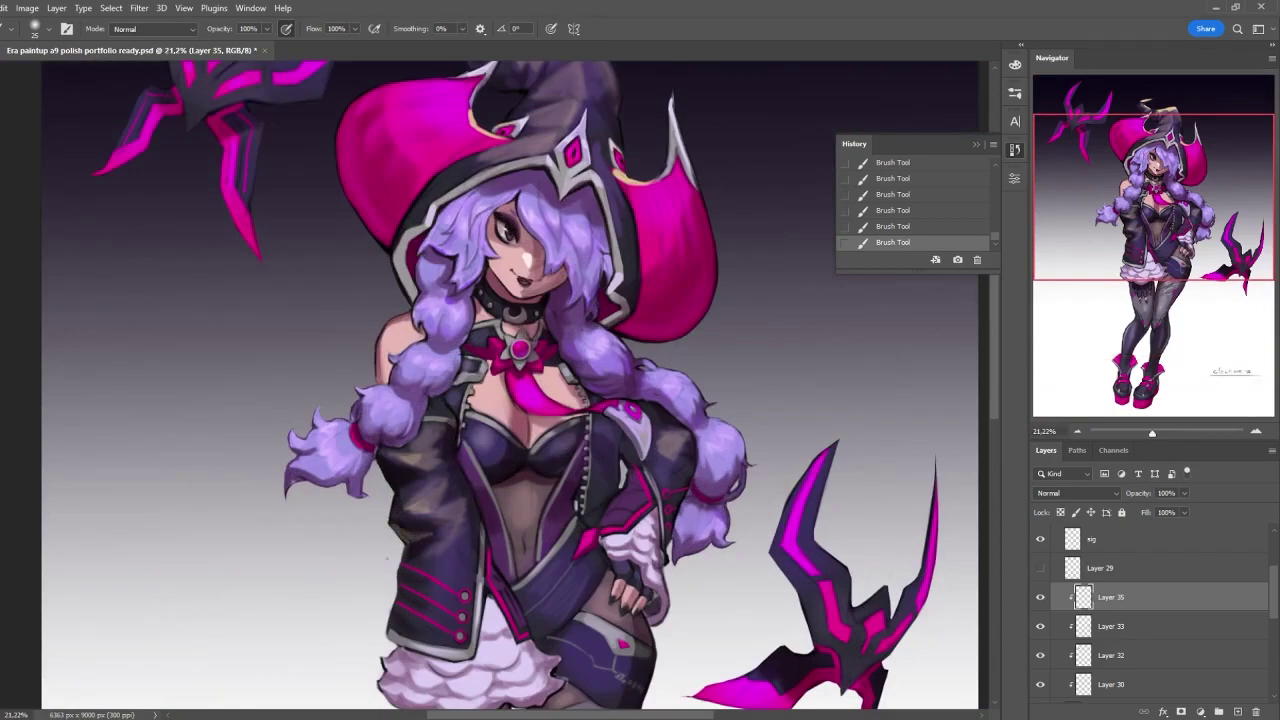
scroll(510, 400, down, 3)
scroll(510, 400, up, 1)
- Shift the highlights on Layer 35 from tan to cyan-teal with Hue/Saturation and compare them with the layer hidden
key(ctrl+u)
drag(763, 313, 818, 318)
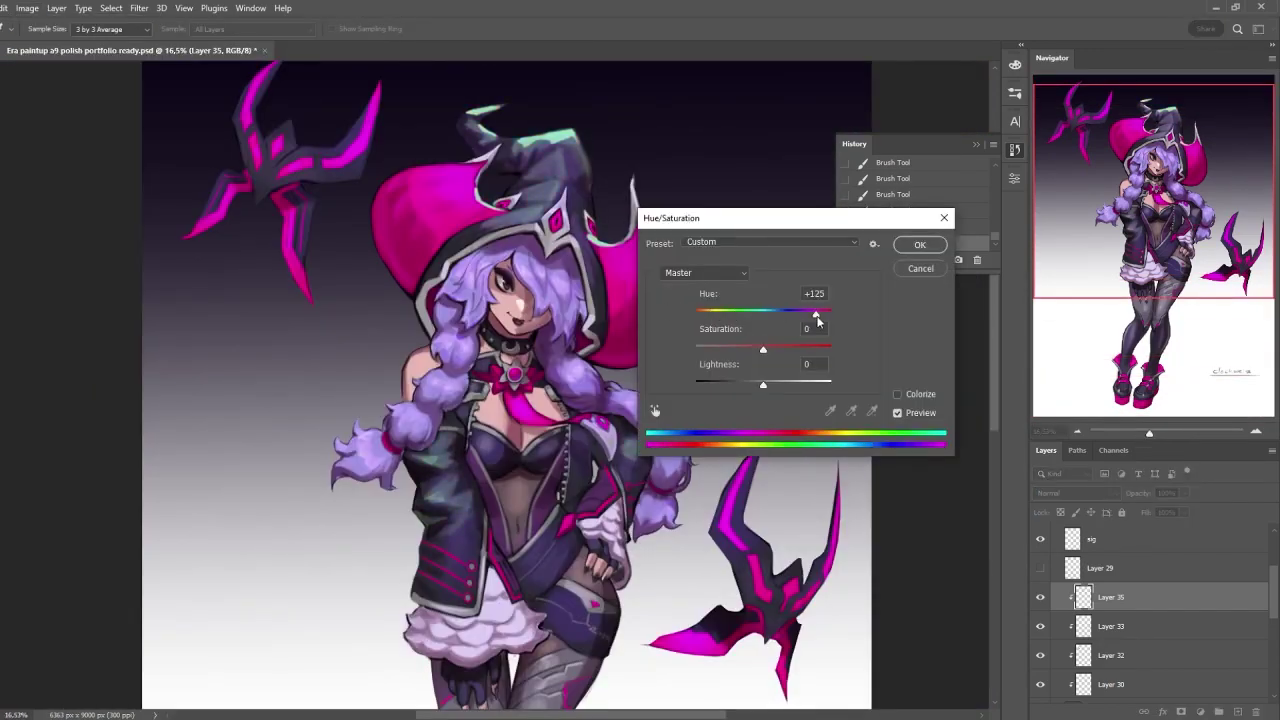
key(Return)
scroll(464, 315, down, 3)
click(1040, 597)
click(1040, 597)
scroll(485, 263, up, 4)
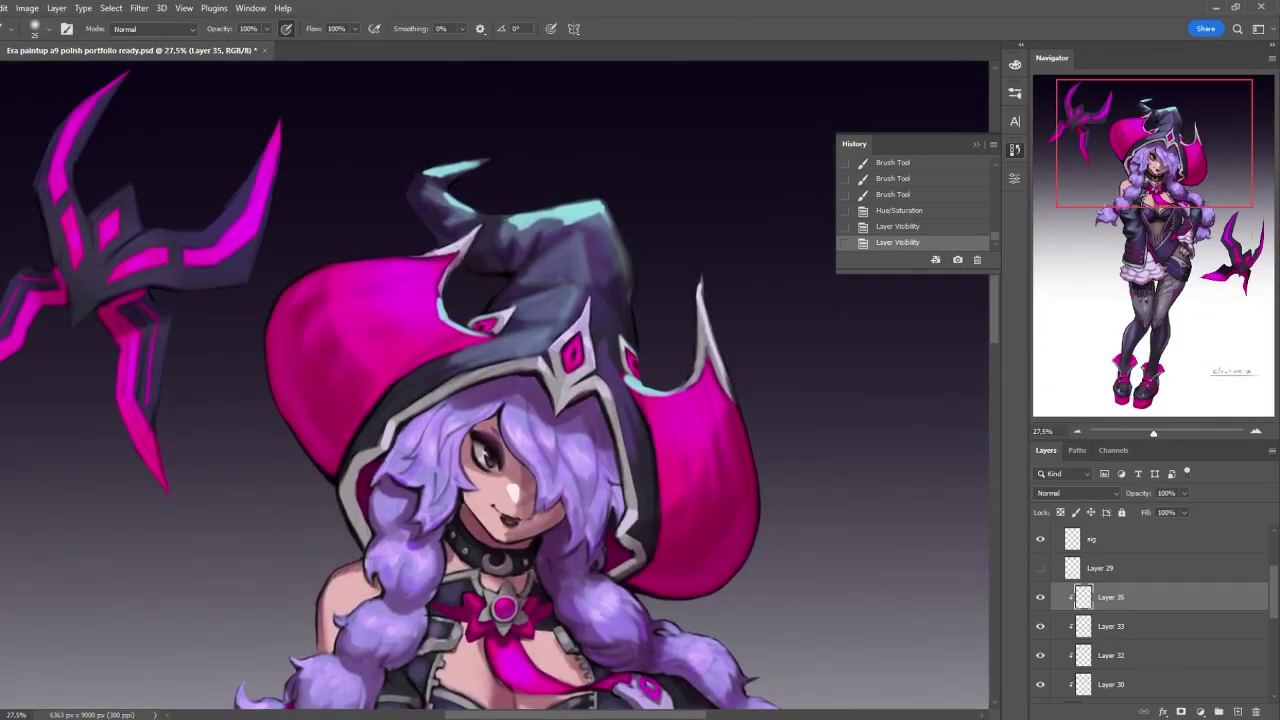
- Name the rim-light layer highlights and paint a soft warm glow around the hat's crown on a new unclipped layer above it
right_click(1110, 597)
click(1143, 651)
drag(540, 160, 366, 177)
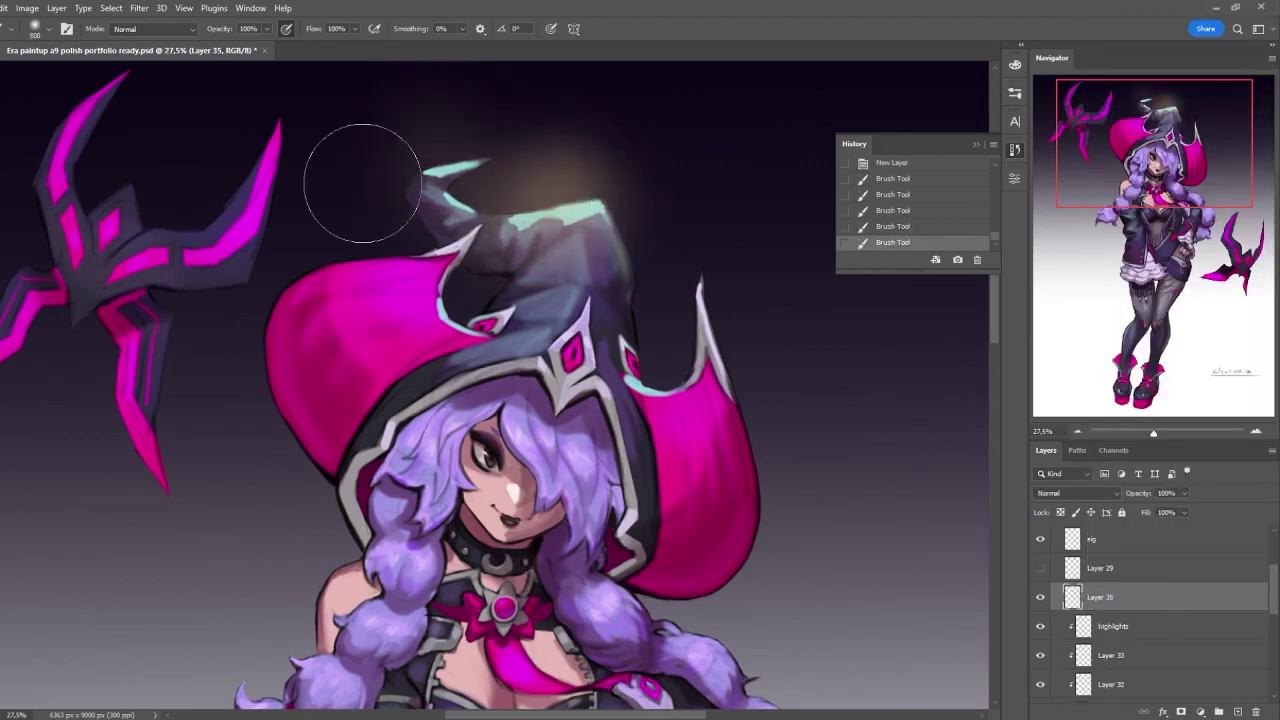
scroll(350, 580, down, 1)
key(e)
mouse_move(510, 240)
mouse_down()
mouse_move(610, 215)
mouse_move(720, 370)
mouse_up()
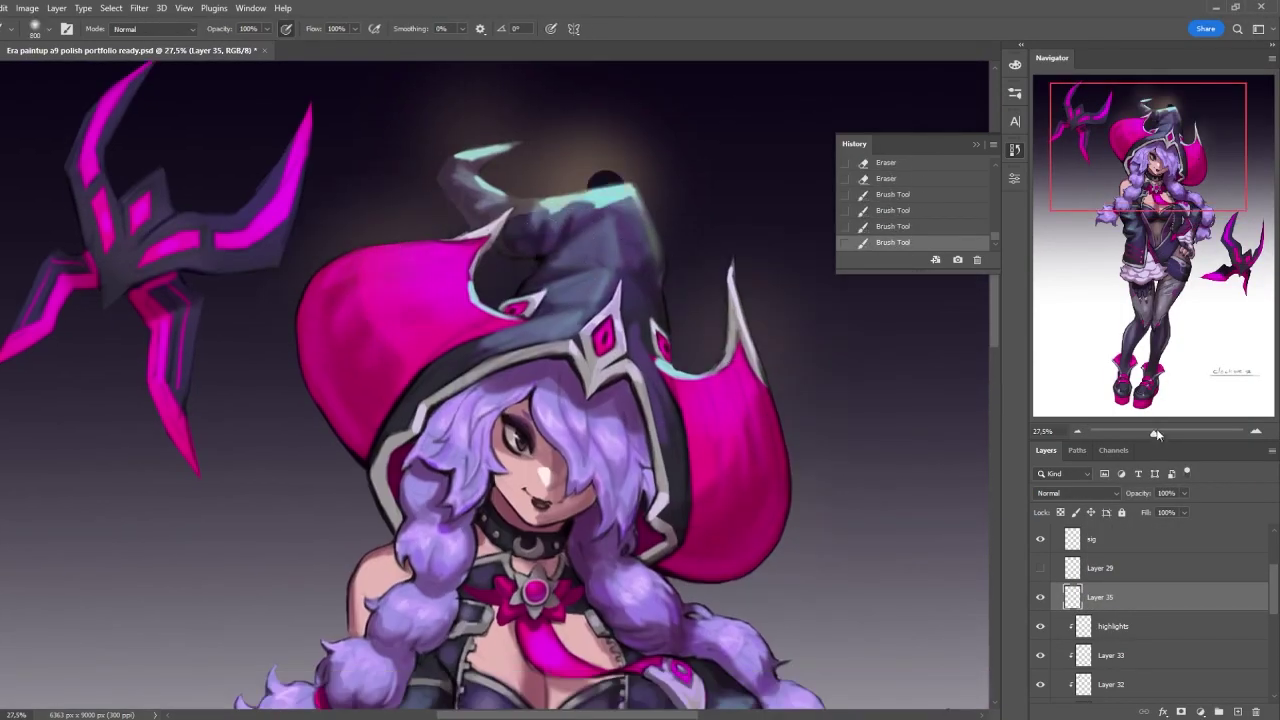
- Brush soft warm glows around the floating claws' tips and smudge the glow at the top of the hat
scroll(932, 352, down, 5)
drag(932, 352, 928, 380)
scroll(206, 120, up, 3)
drag(206, 120, 190, 170)
scroll(757, 528, down, 3)
scroll(757, 528, down, 2)
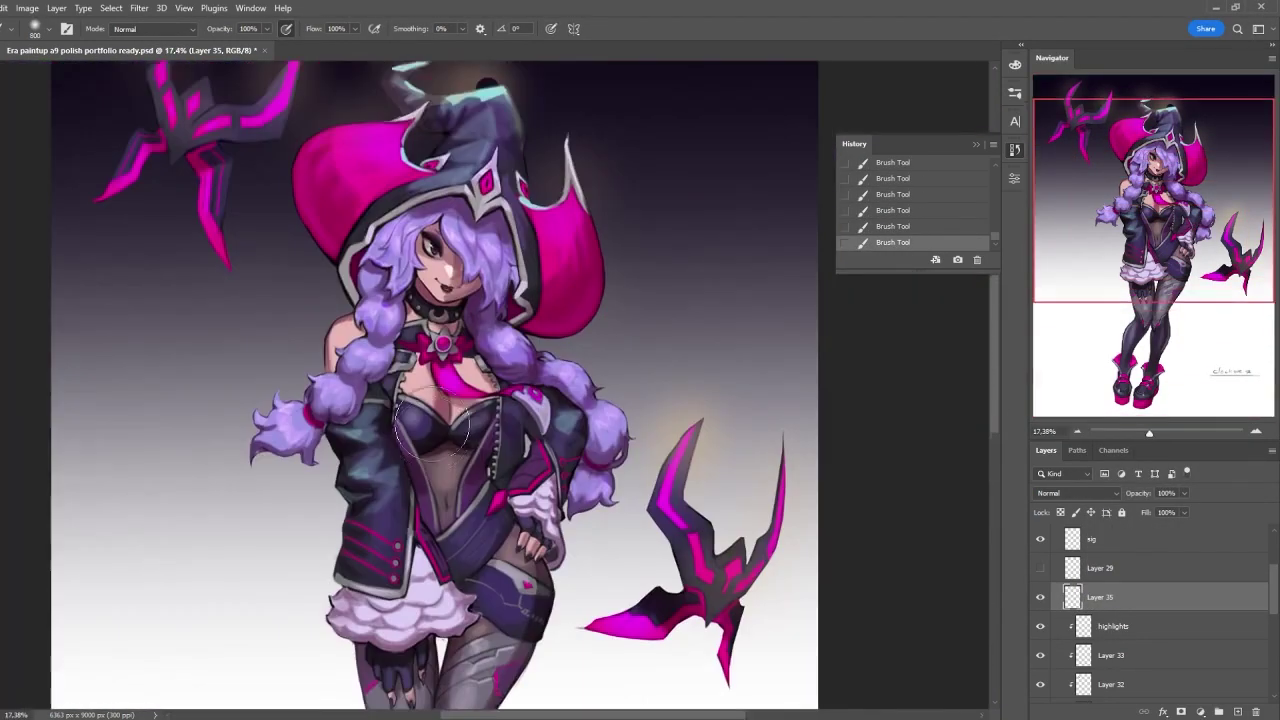
scroll(517, 222, down, 2)
key(r)
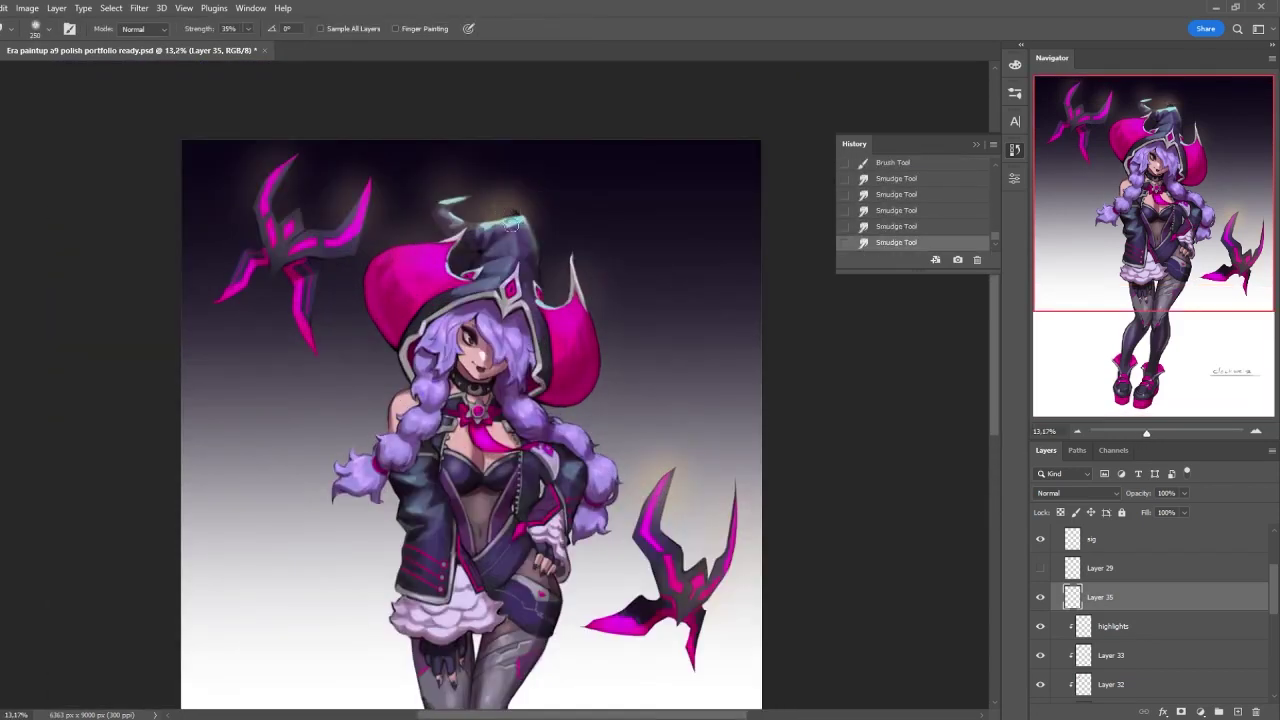
drag(505, 212, 517, 222)
- Set the glow layer's blend mode to Hard Light and its opacity to 53%
click(1078, 493)
drag(1147, 437, 1142, 433)
click(1086, 571)
key(5)
key(3)
scroll(1088, 320, up, 4)
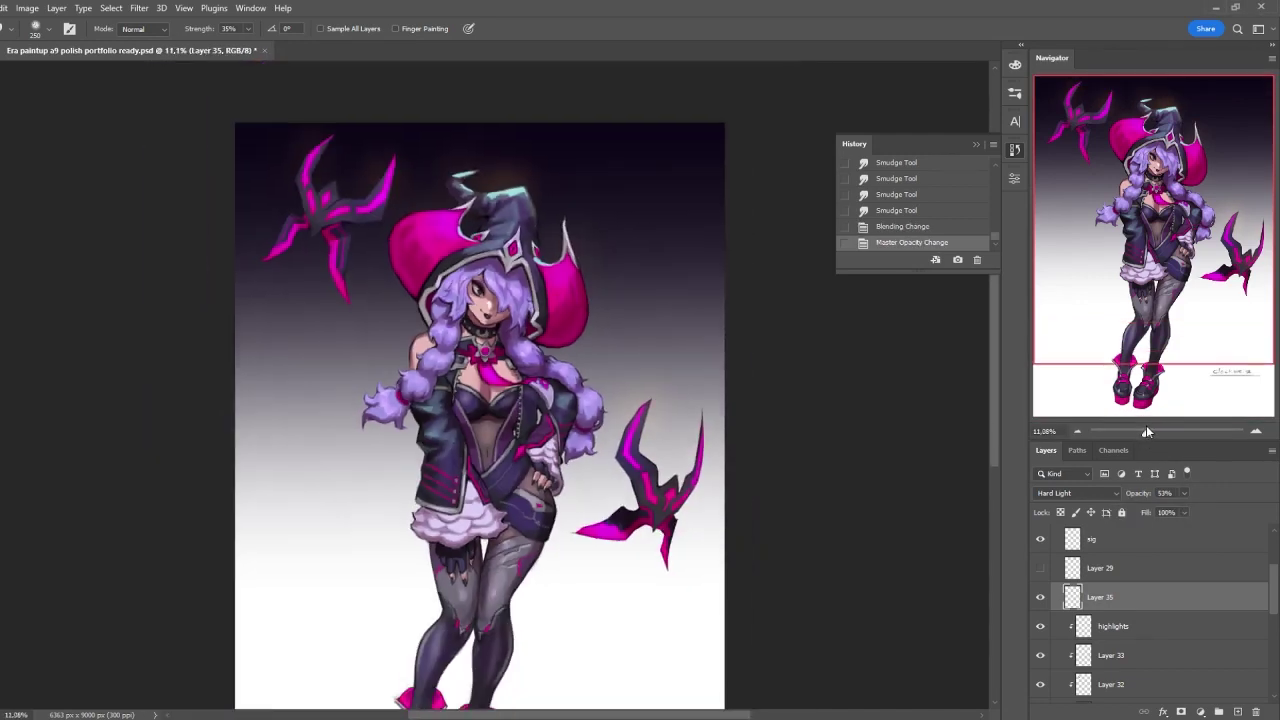
- Compare the illustration with and without the glow on Layer 35 and check the available blend modes
drag(1085, 341, 1085, 313)
key(ctrl+comma)
key(ctrl+comma)
click(1078, 493)
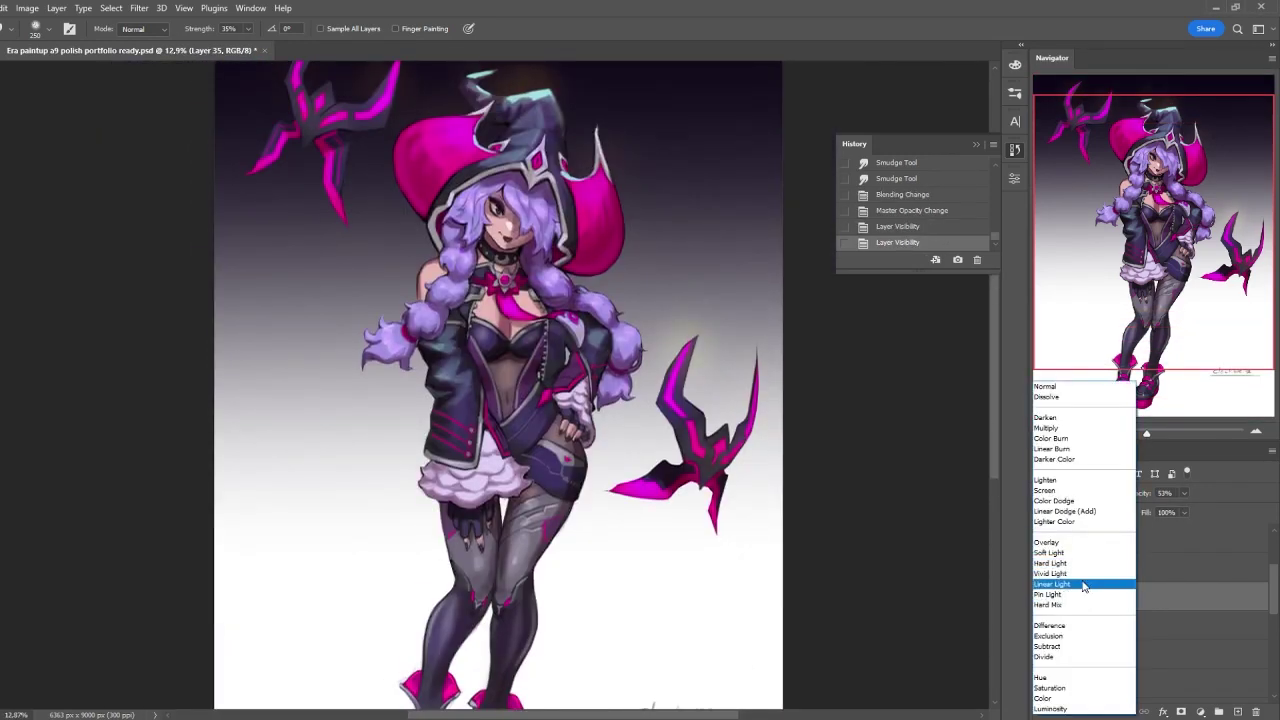
key(Escape)
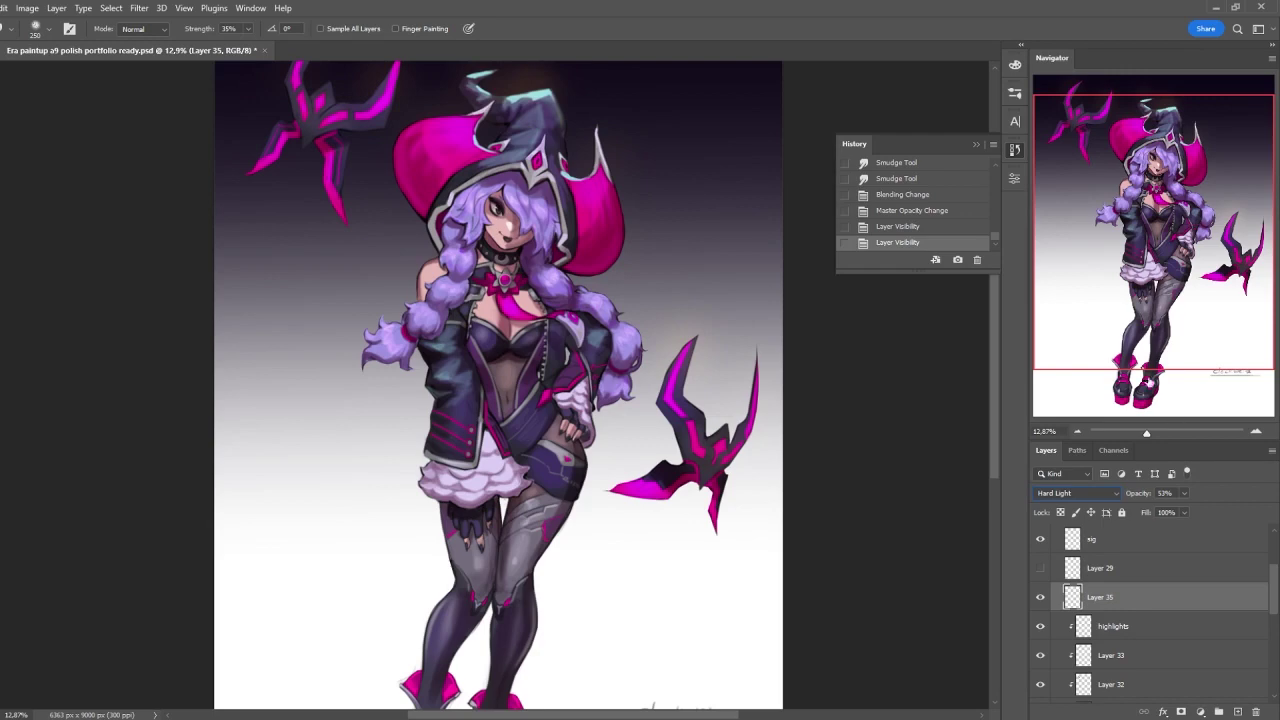
scroll(1198, 313, down, 2)
key(ctrl+comma)
key(ctrl+comma)
key(ctrl+comma)
key(ctrl+comma)
key(ctrl+comma)
key(ctrl+comma)
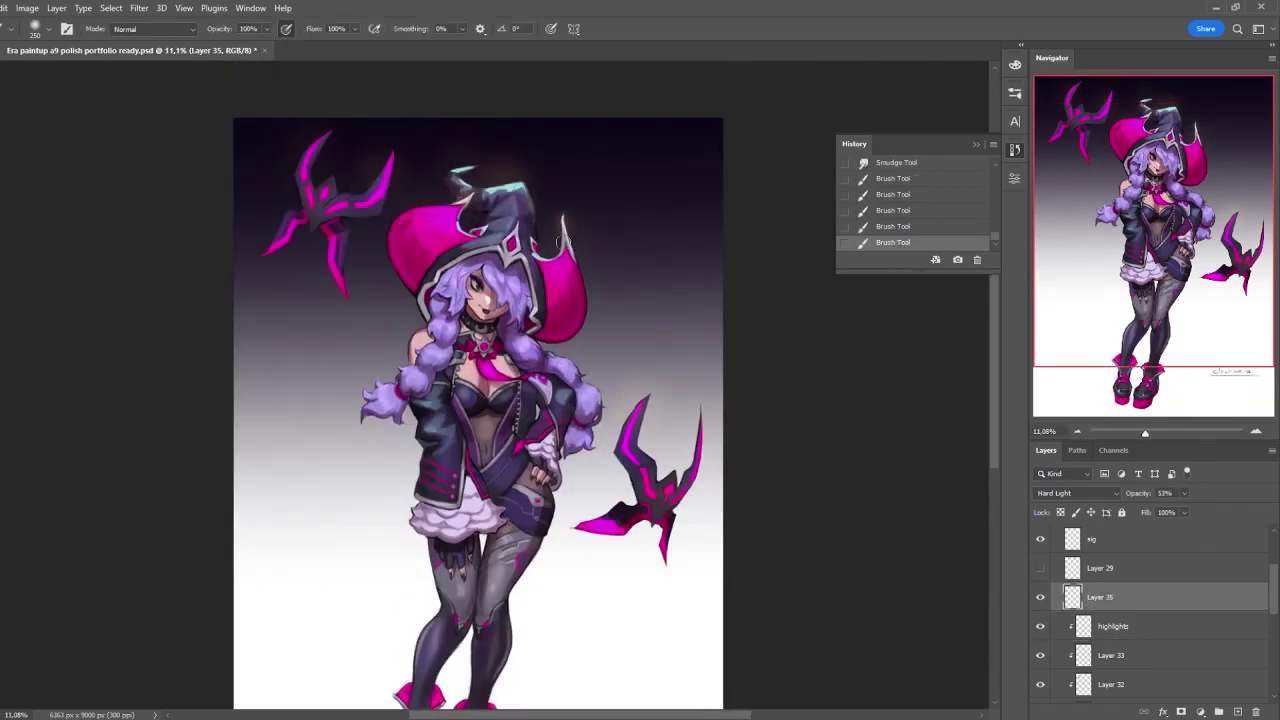
- Undo the latest brush strokes, repaint the soft glow around the hat on Layer 35, and view the whole illustration
key(ctrl+alt+z)
key(ctrl+alt+z)
key(ctrl+alt+z)
mouse_move(405, 255)
mouse_down()
mouse_move(340, 255)
mouse_move(571, 195)
mouse_up()
key(ctrl+shift+z)
key(ctrl+shift+z)
key(ctrl+shift+z)
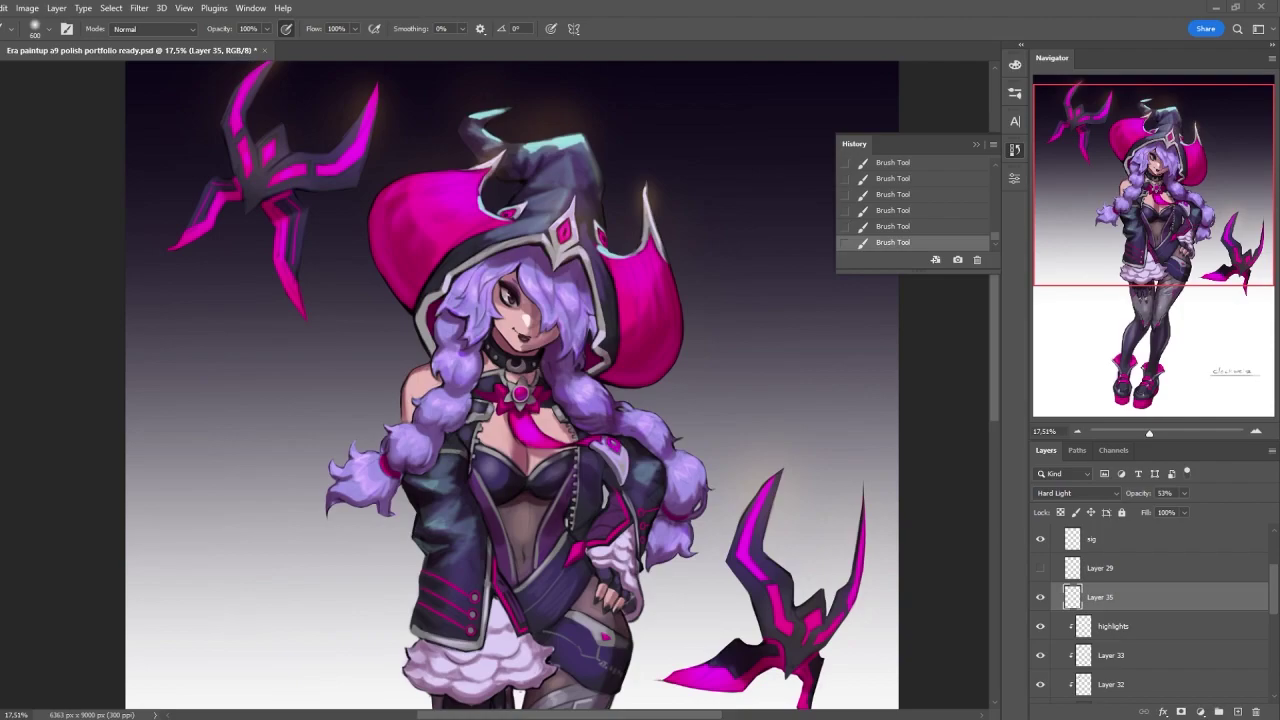
key(ctrl+0)
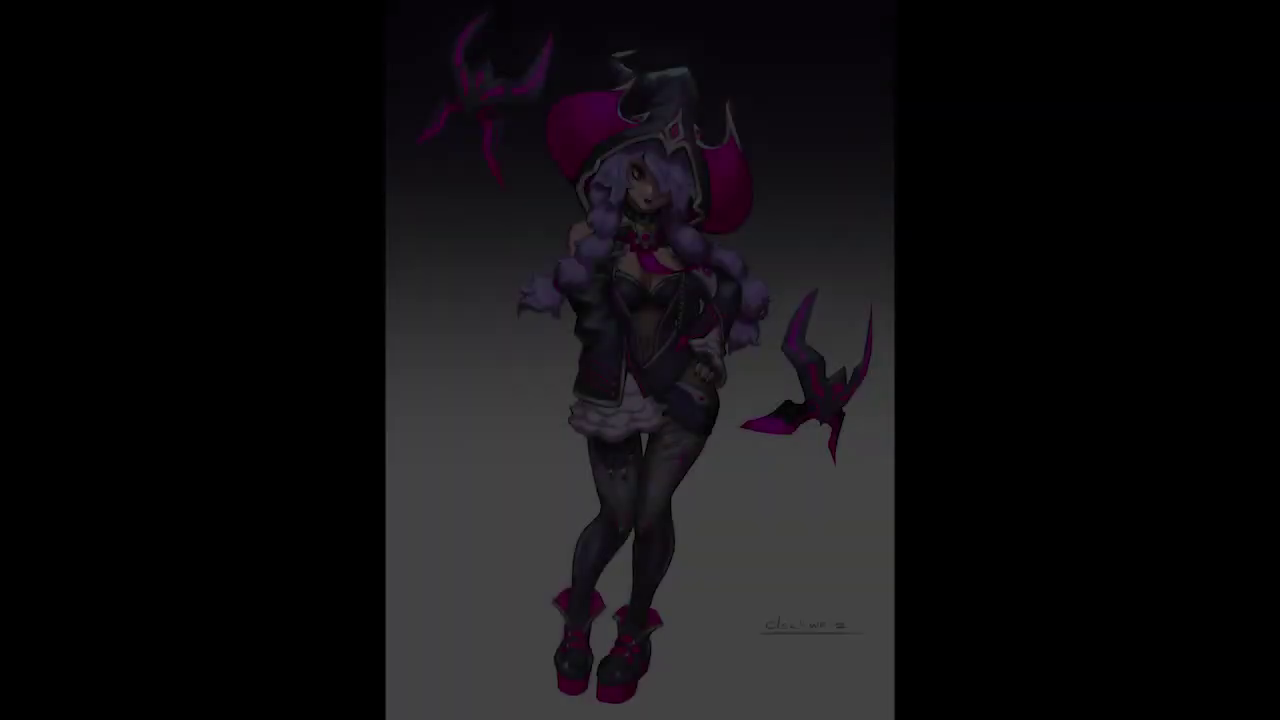